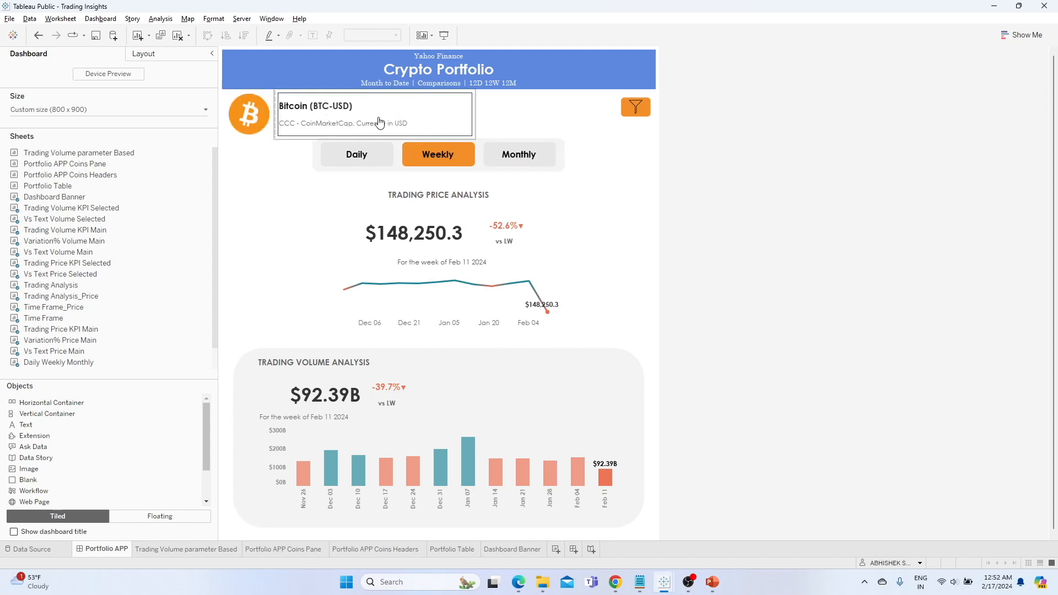
# Show the coin filter on the Crypto Portfolio dashboard, switch the coin to BNB, and hide the filter again.
pyautogui.click(636, 116)
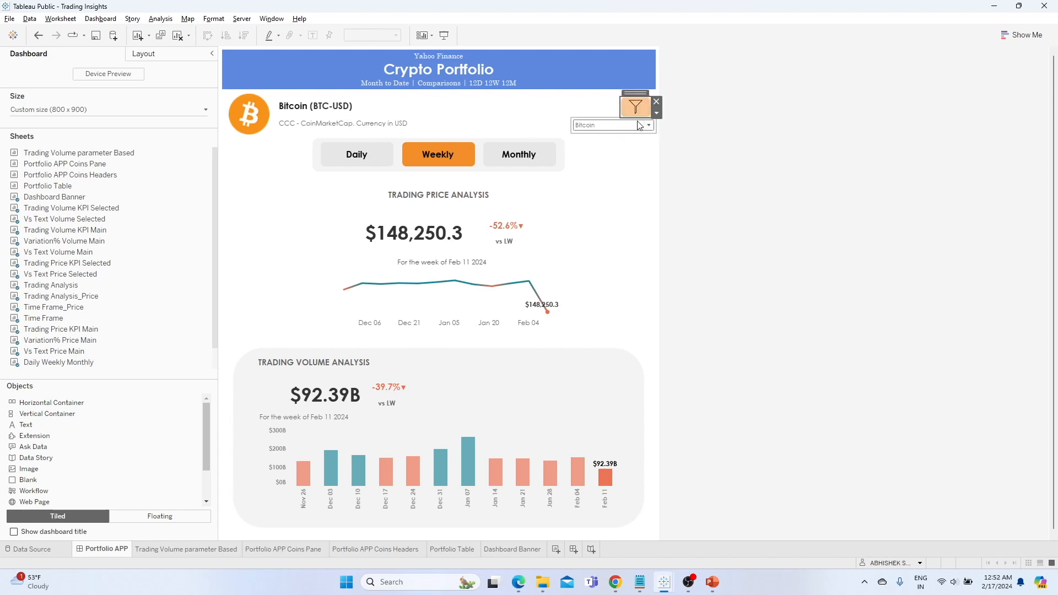
pyautogui.click(639, 125)
pyautogui.click(612, 172)
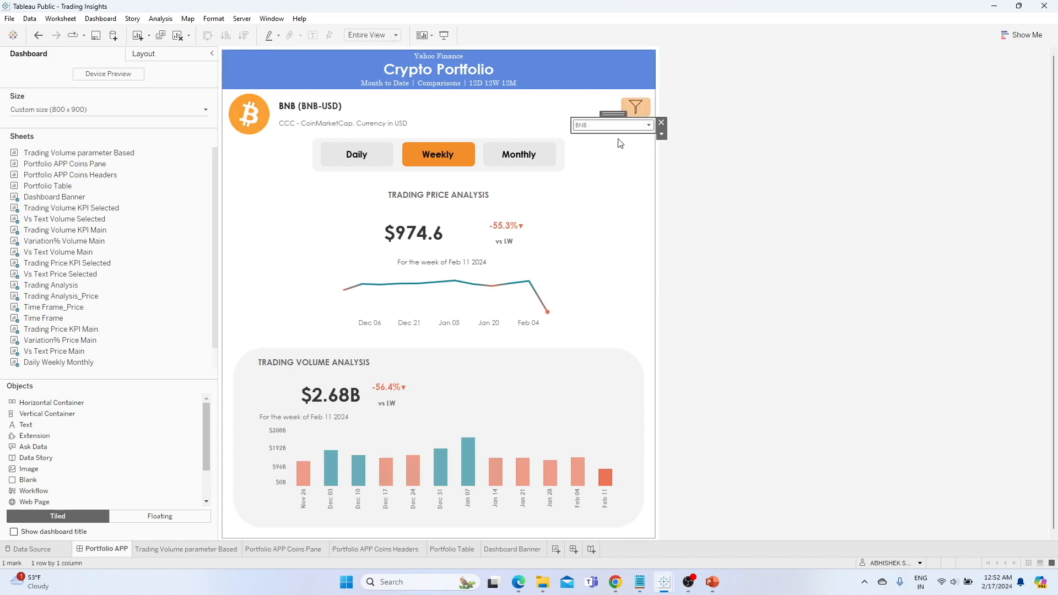
pyautogui.click(637, 109)
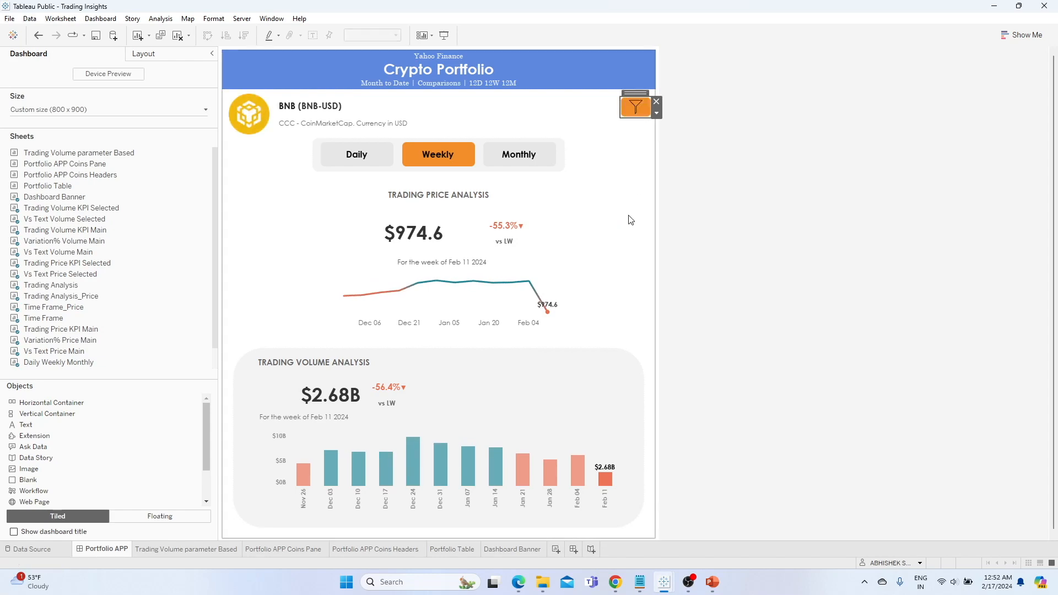
# Switch to the Trading Insights_Demo workbook and set the dashboard's Date Granularity parameter to Daily.
pyautogui.moveTo(663, 587)
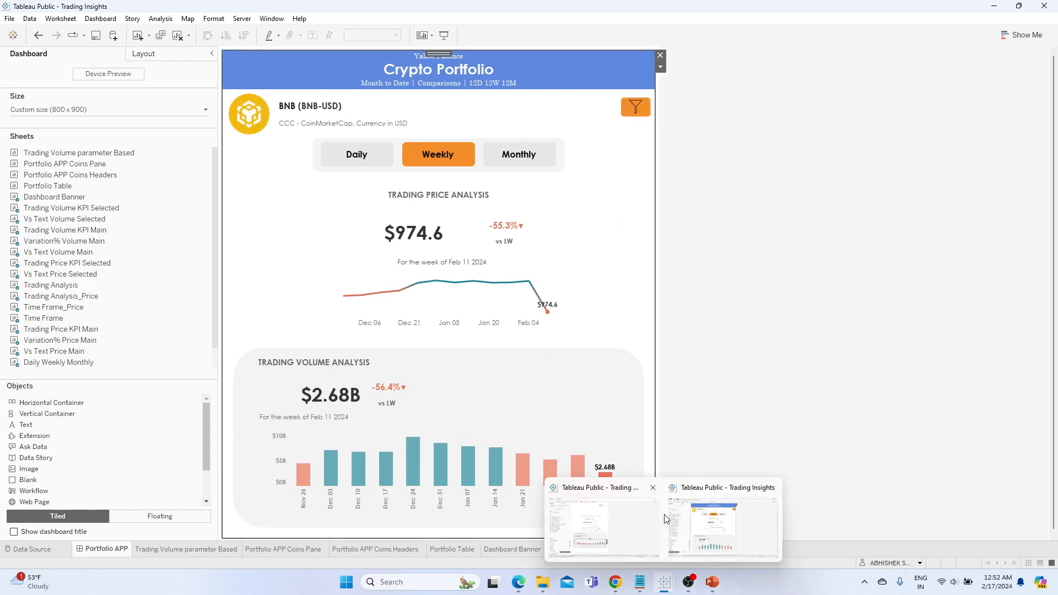
pyautogui.click(639, 518)
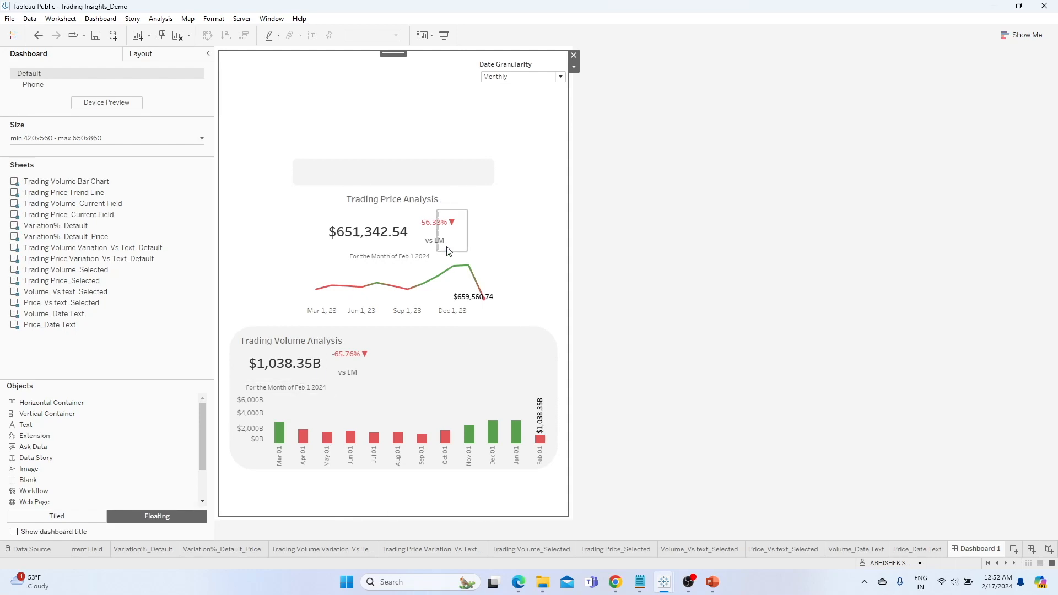
pyautogui.click(499, 76)
pyautogui.click(501, 86)
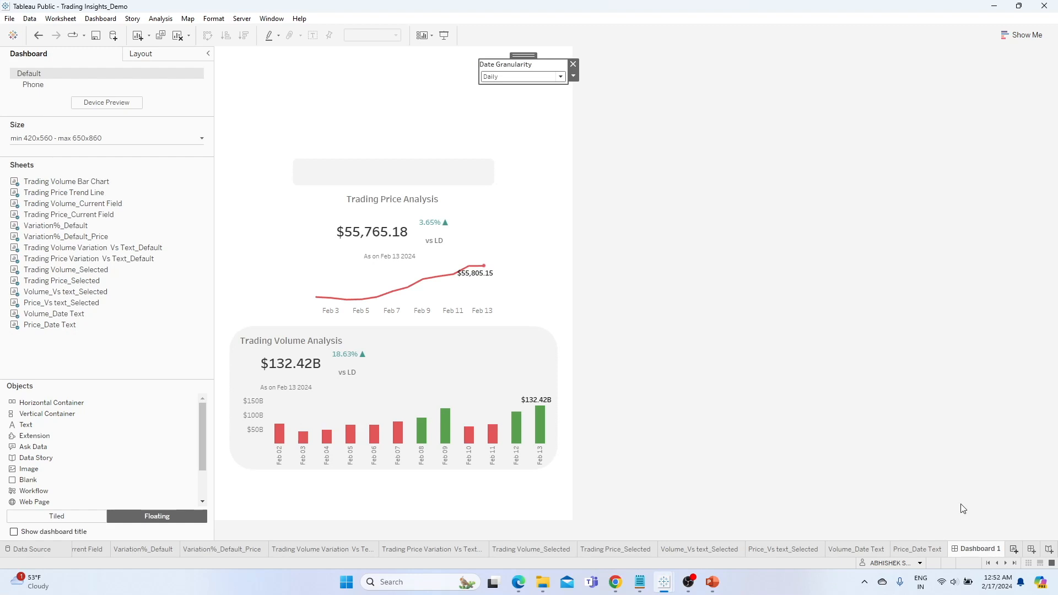
# Add a new worksheet and rename it Parameter_D_W_M.
pyautogui.hotkey('ctrl', 'm')
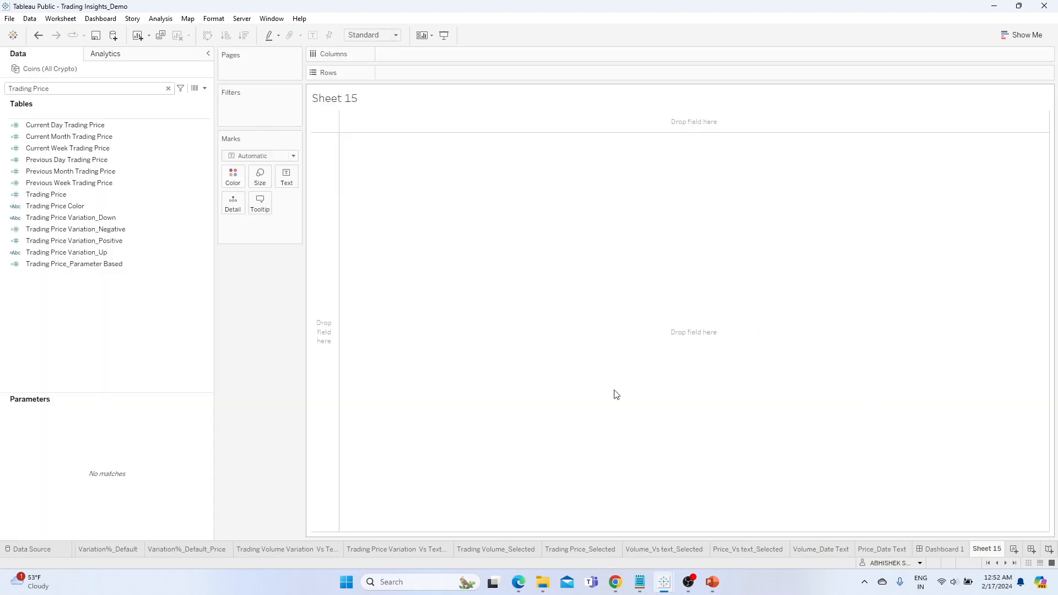
pyautogui.doubleClick(988, 548)
pyautogui.write('Parameter')
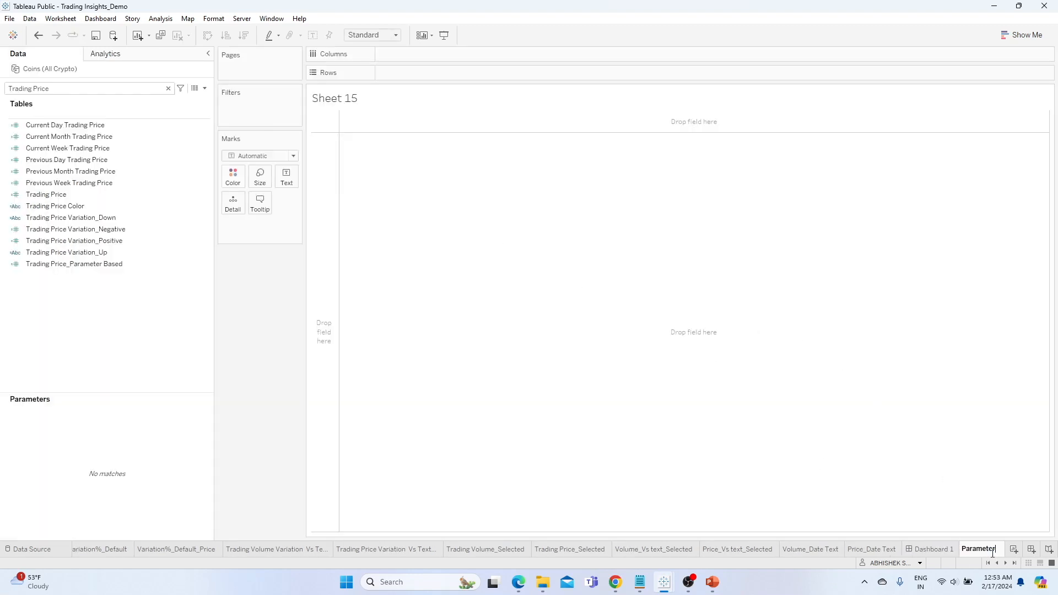
pyautogui.write('_D')
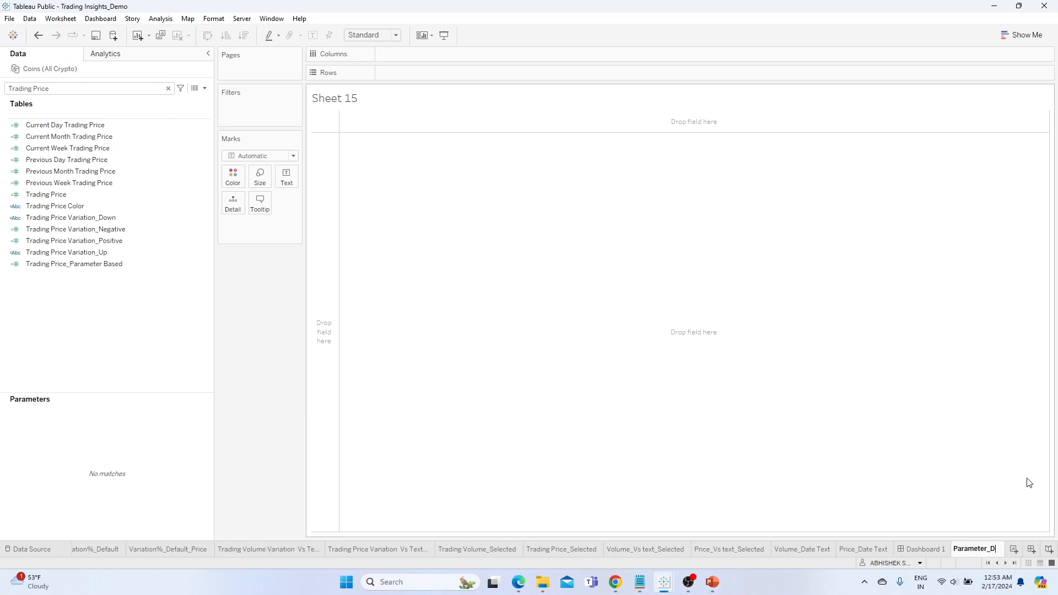
pyautogui.write('W')
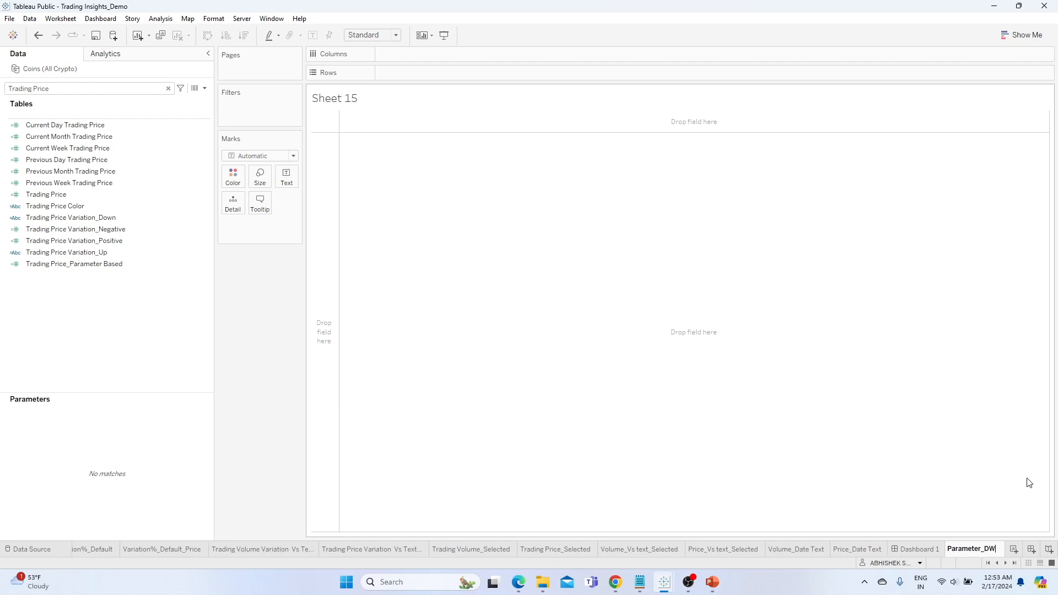
pyautogui.write('M')
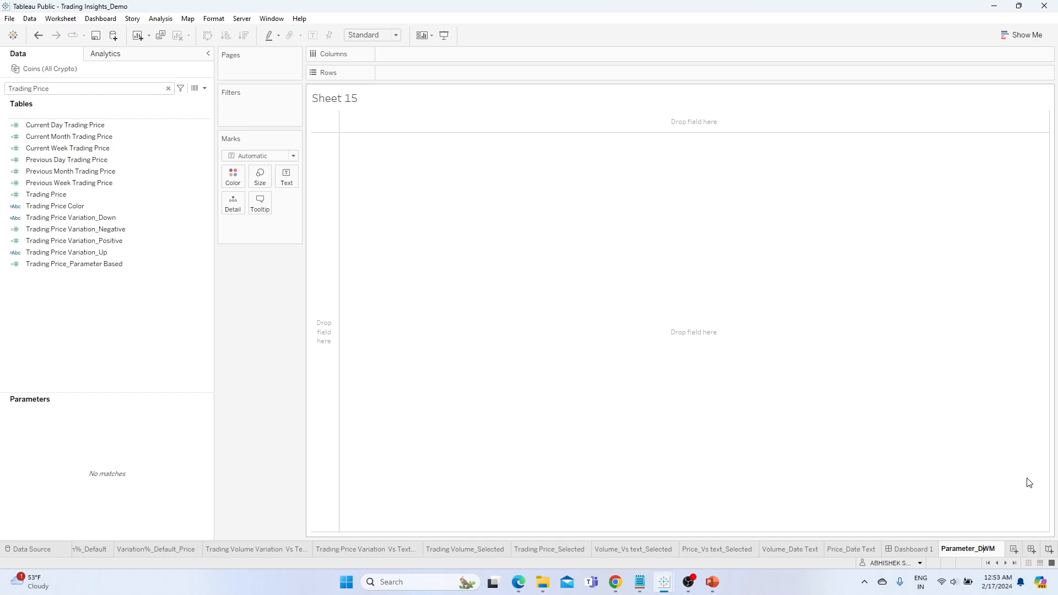
pyautogui.write('_W')
pyautogui.write('_W_')
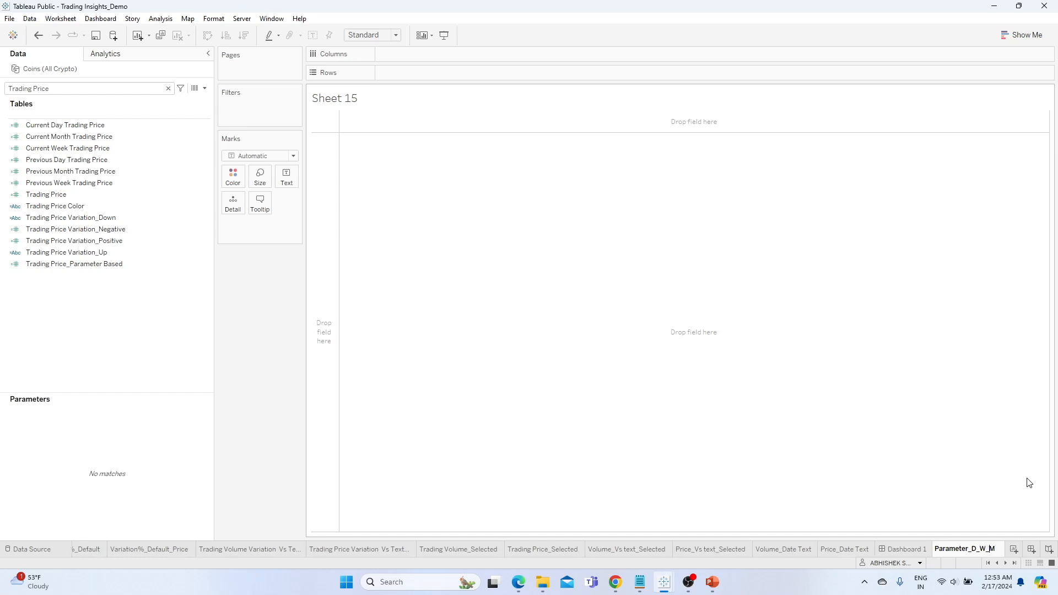
pyautogui.press('Return')
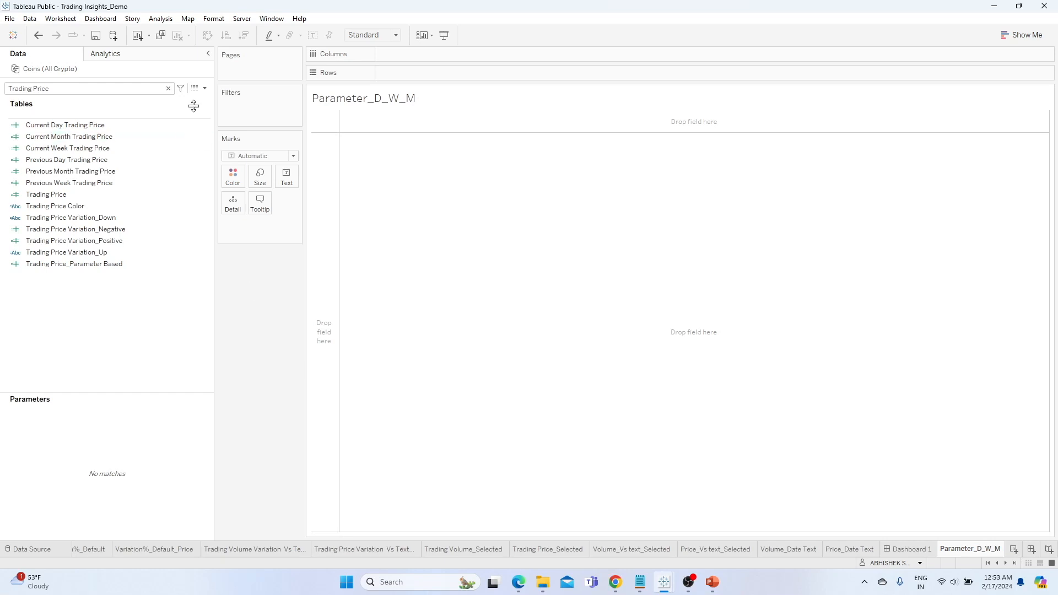
# Create an ad hoc AVG(0.0) calculation on Columns and duplicate it so Columns holds three copies.
pyautogui.doubleClick(402, 56)
pyautogui.write('Avg')
pyautogui.press('Return')
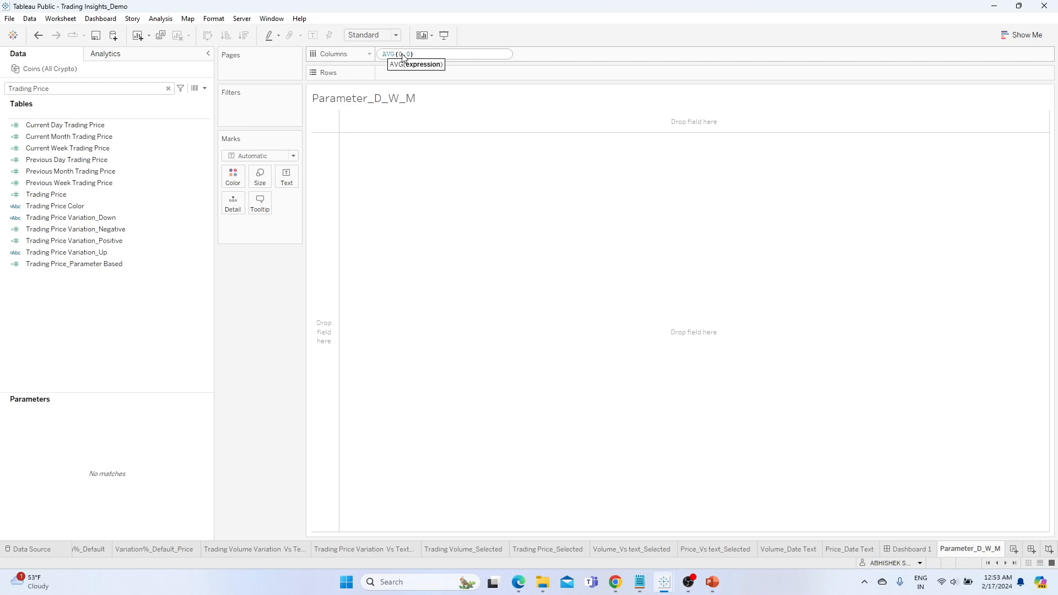
pyautogui.write('0.0')
pyautogui.press('Return')
pyautogui.moveTo(402, 53); pyautogui.dragTo(580, 54)
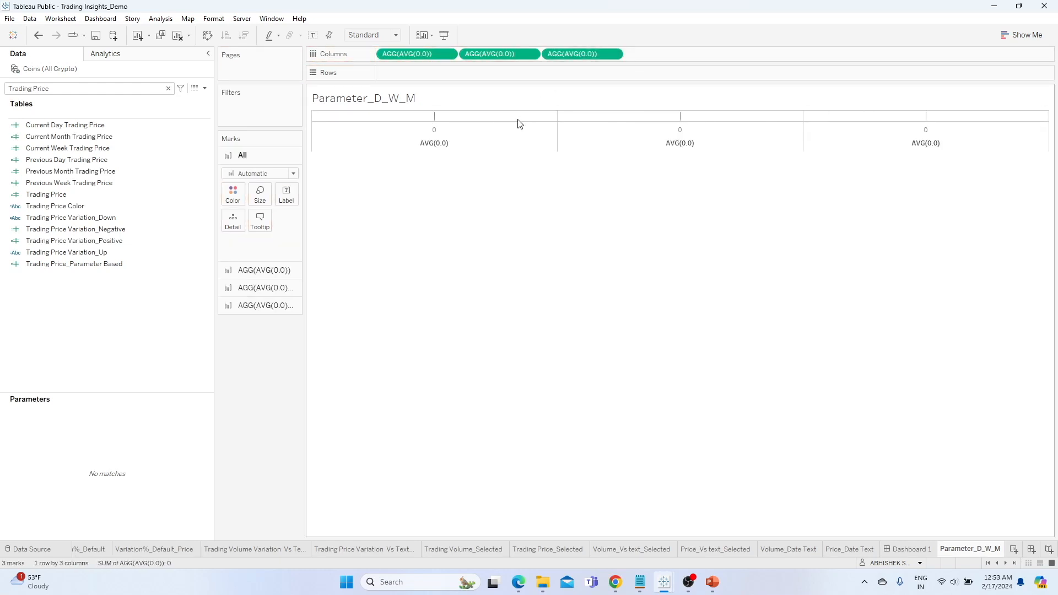
# Set the mark type for all three columns to Shape and use the AVG(0.0) field as the label of every mark.
pyautogui.click(287, 174)
pyautogui.click(250, 263)
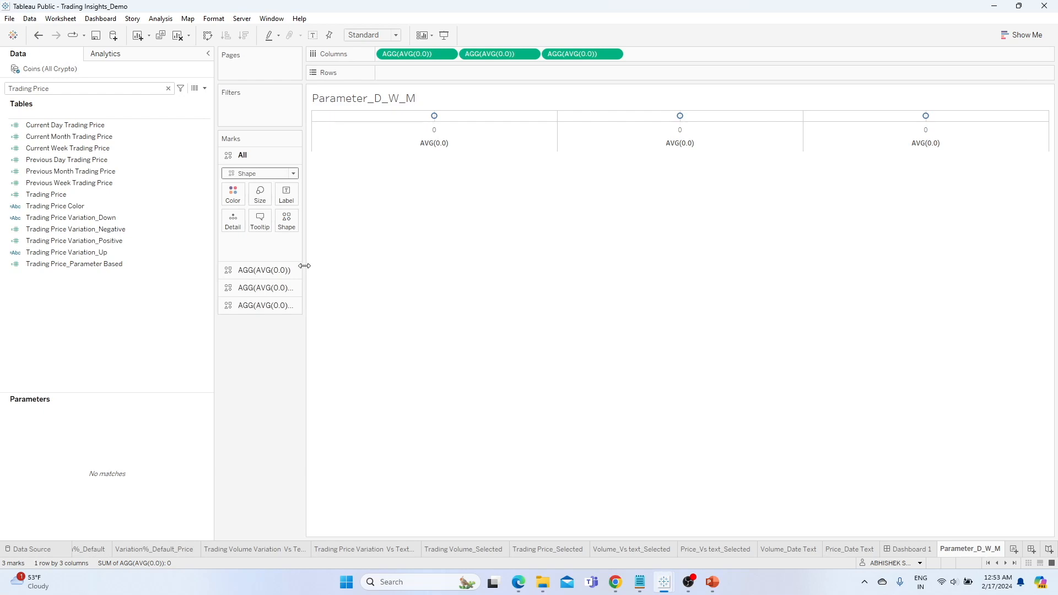
pyautogui.click(277, 175)
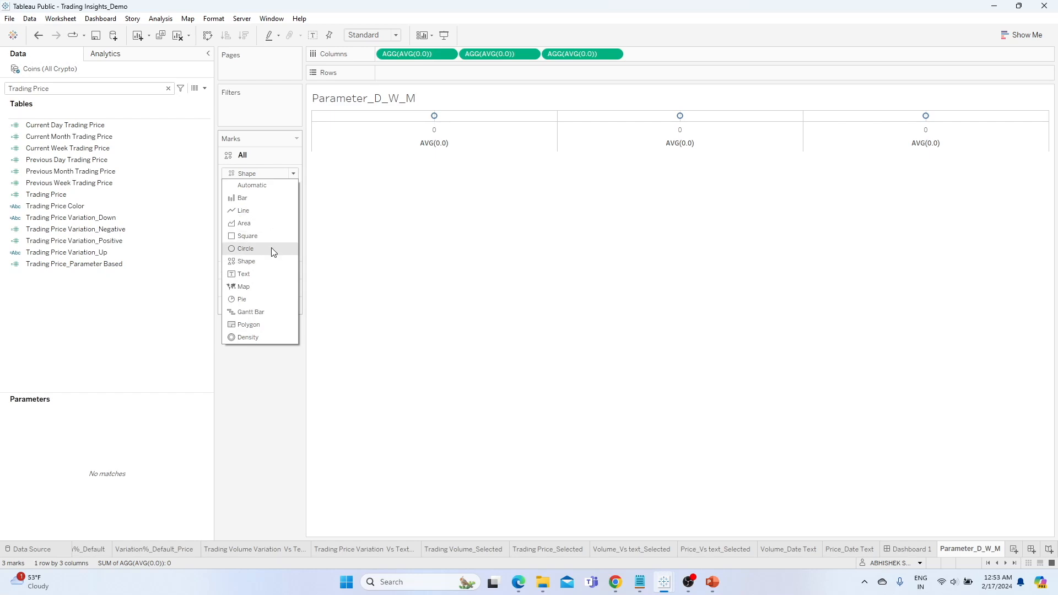
pyautogui.click(258, 161)
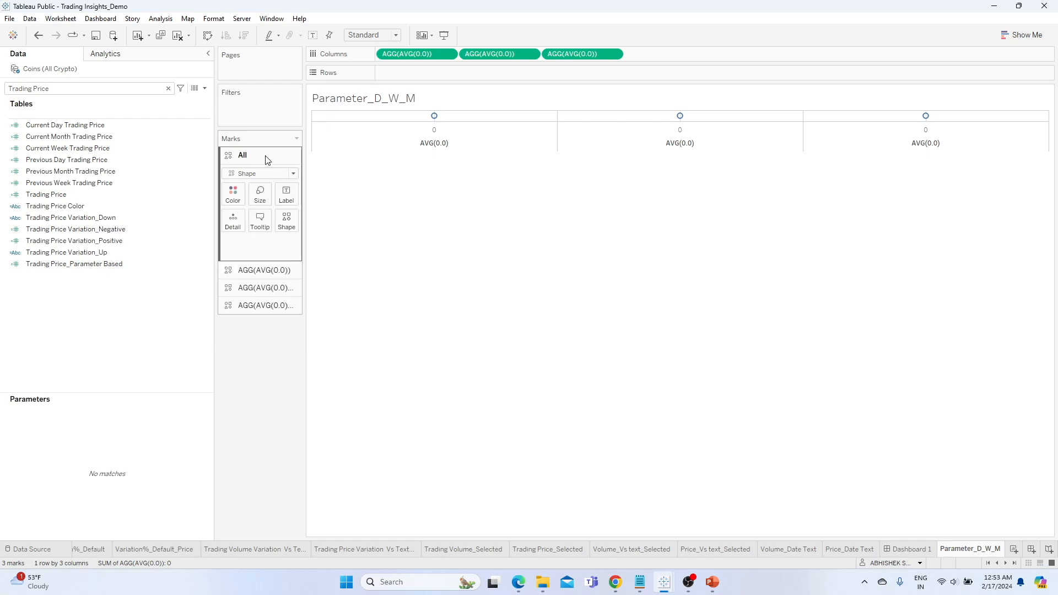
pyautogui.click(292, 275)
pyautogui.click(263, 271)
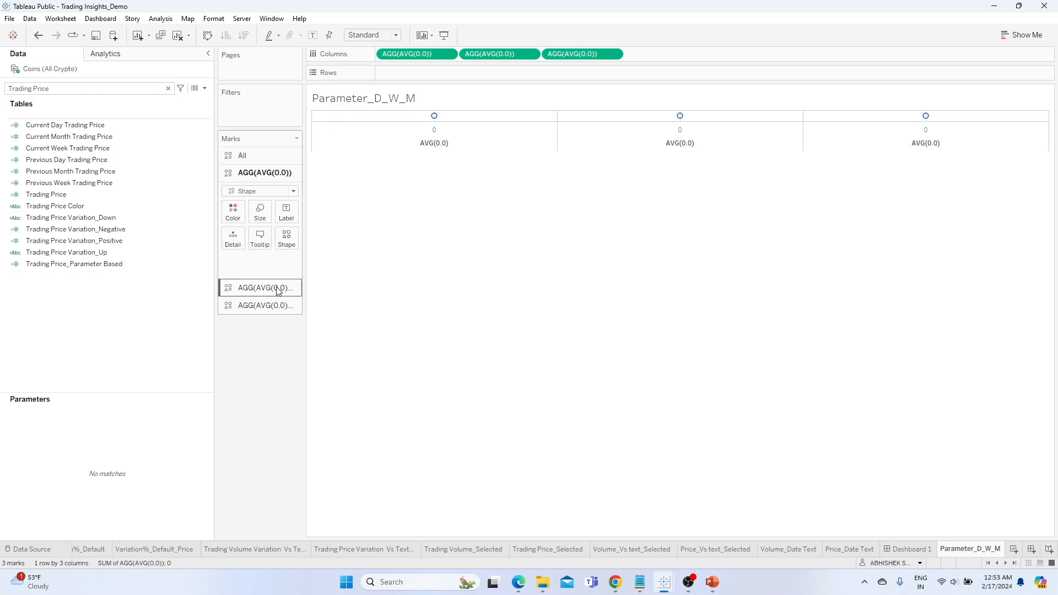
pyautogui.click(275, 291)
pyautogui.click(267, 154)
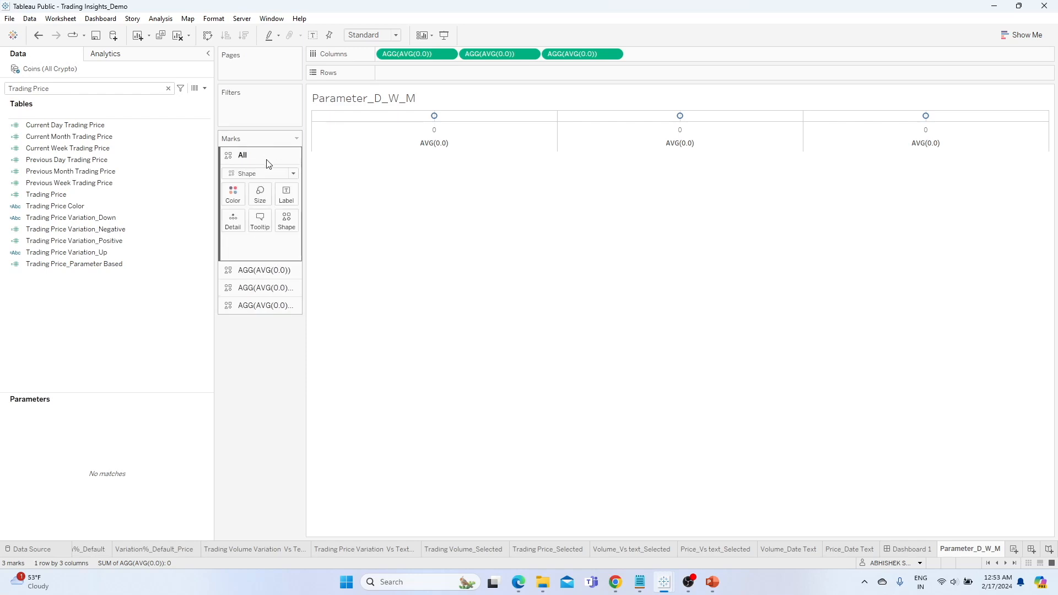
pyautogui.moveTo(410, 53); pyautogui.dragTo(291, 200)
# Replace the label text of the first AVG(0.0) column with Daily.
pyautogui.click(279, 280)
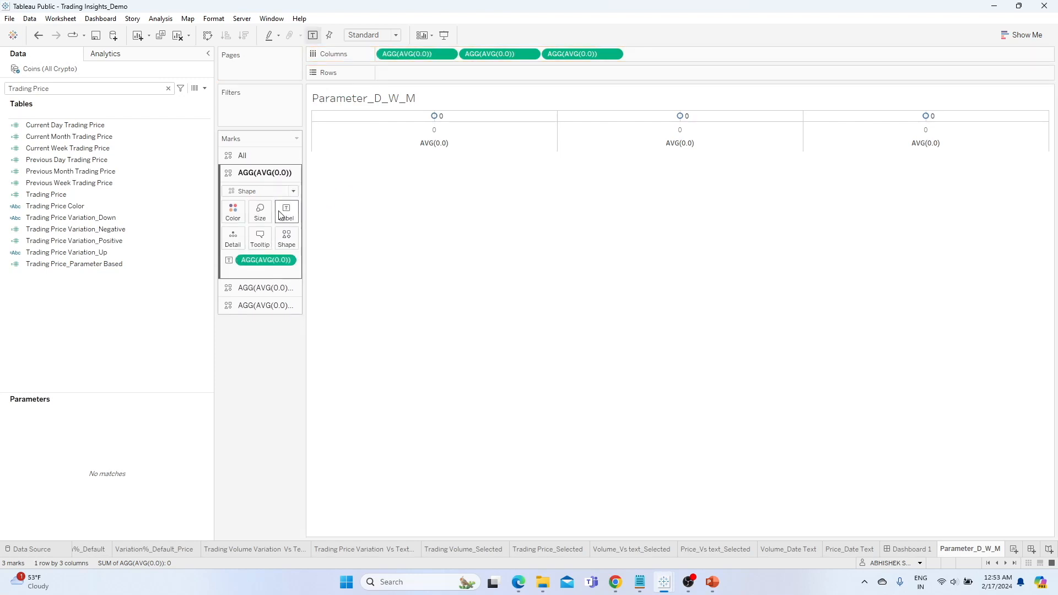
pyautogui.click(285, 216)
pyautogui.click(382, 269)
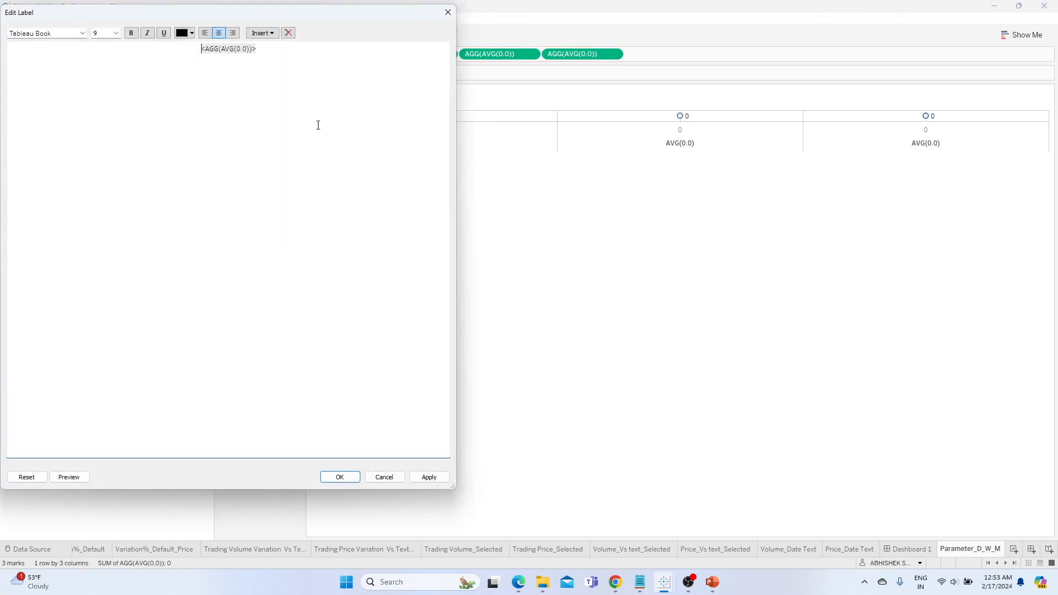
pyautogui.moveTo(261, 50); pyautogui.dragTo(198, 49)
pyautogui.write('Daily')
# Format the Daily label as bold at size 12 and apply the label changes.
pyautogui.moveTo(241, 44); pyautogui.dragTo(180, 43)
pyautogui.click(116, 34)
pyautogui.click(106, 70)
pyautogui.click(131, 33)
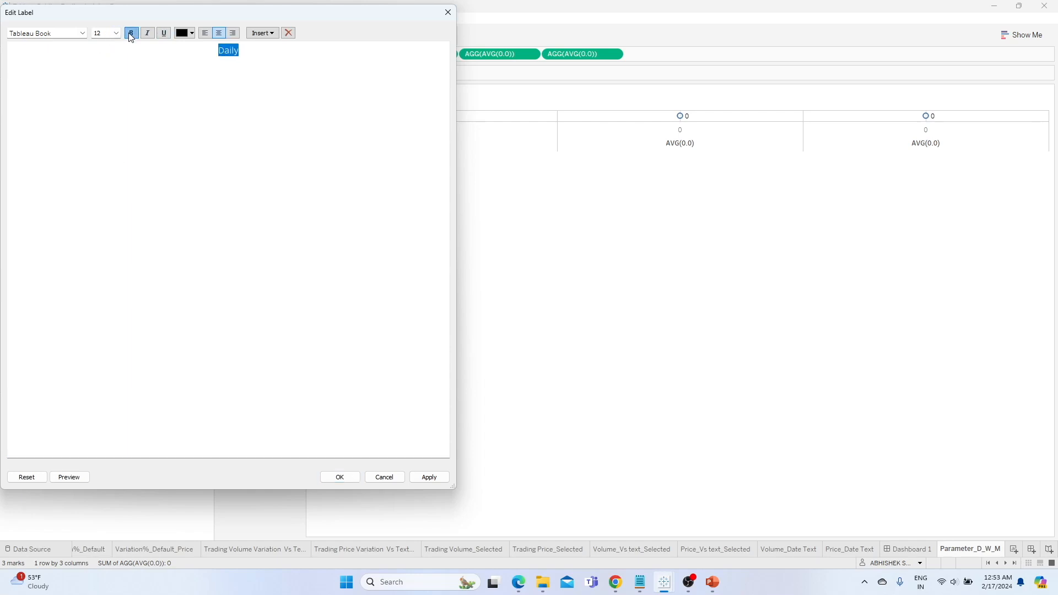
pyautogui.click(429, 477)
pyautogui.click(342, 477)
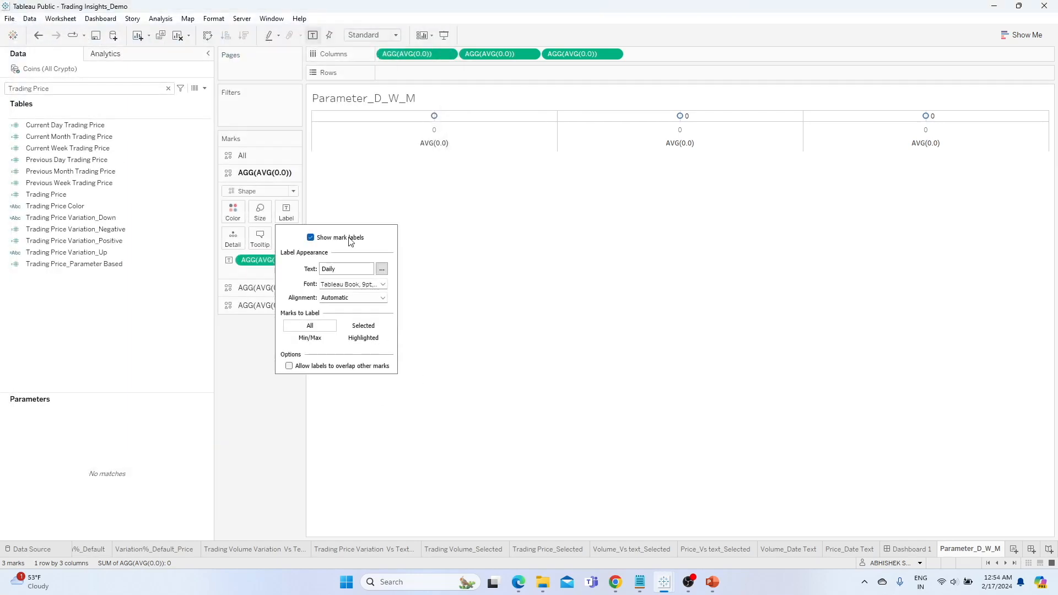
pyautogui.click(258, 332)
# Replace the label text of the second AVG(0.0) column with Weekly.
pyautogui.click(257, 292)
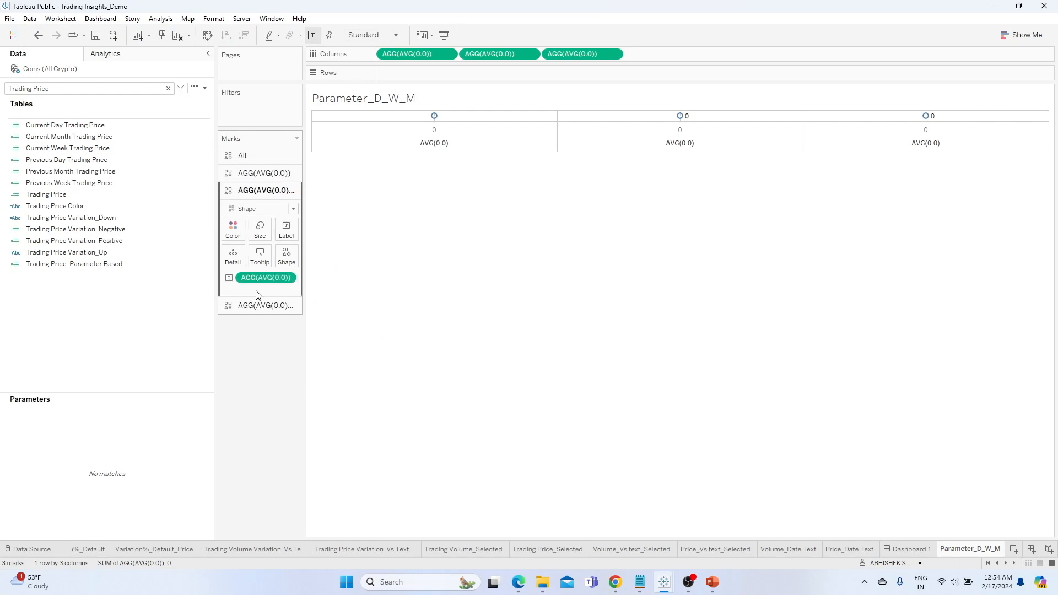
pyautogui.click(287, 230)
pyautogui.click(381, 288)
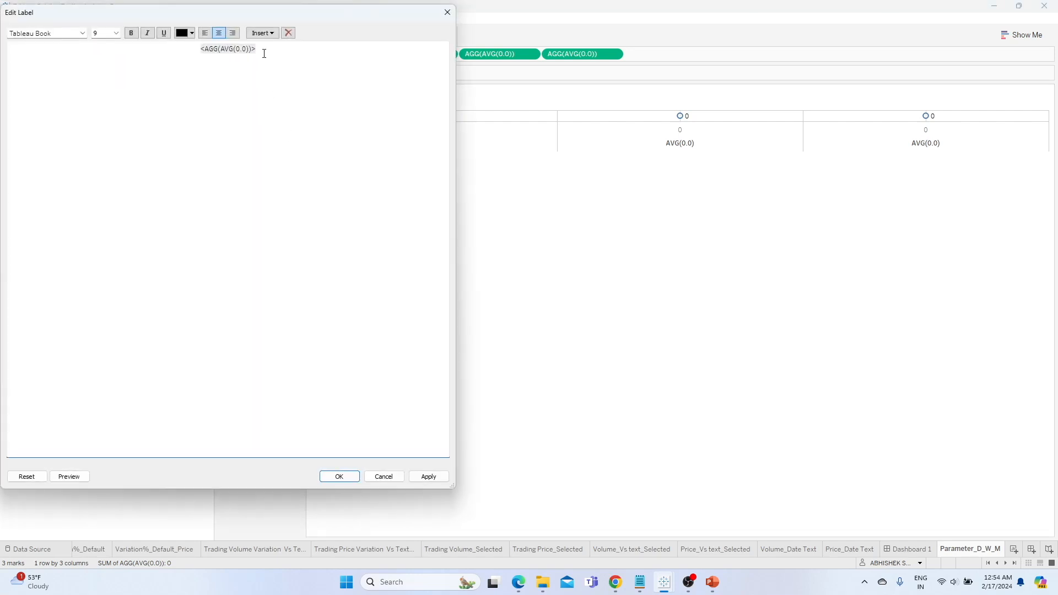
pyautogui.moveTo(264, 54); pyautogui.dragTo(167, 48)
pyautogui.write('Wee')
# Format the Weekly label as bold, near-black and size 10, and apply the label changes.
pyautogui.doubleClick(232, 48)
pyautogui.click(131, 33)
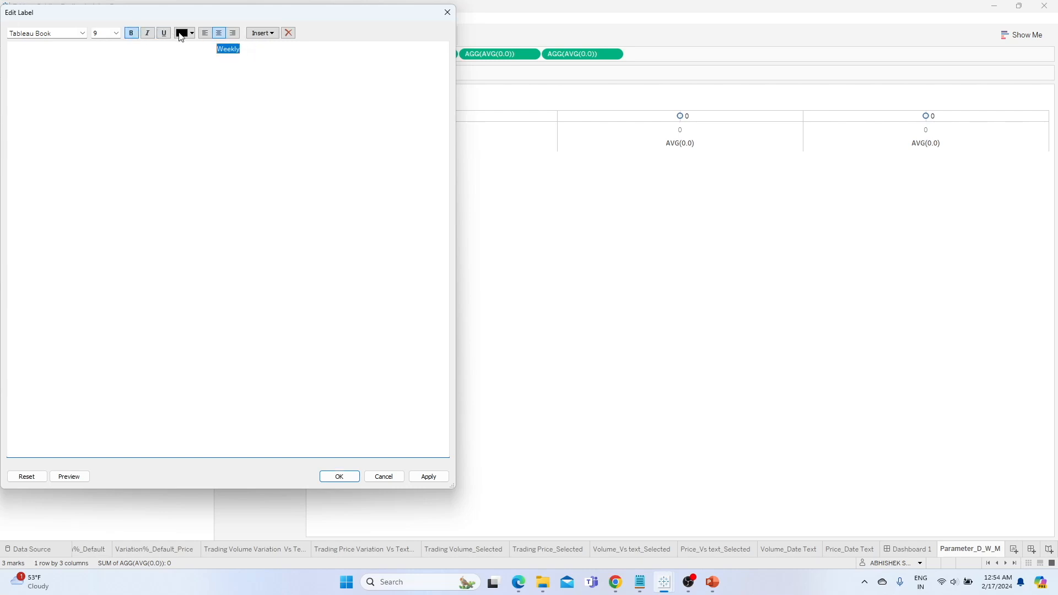
pyautogui.click(184, 33)
pyautogui.click(183, 56)
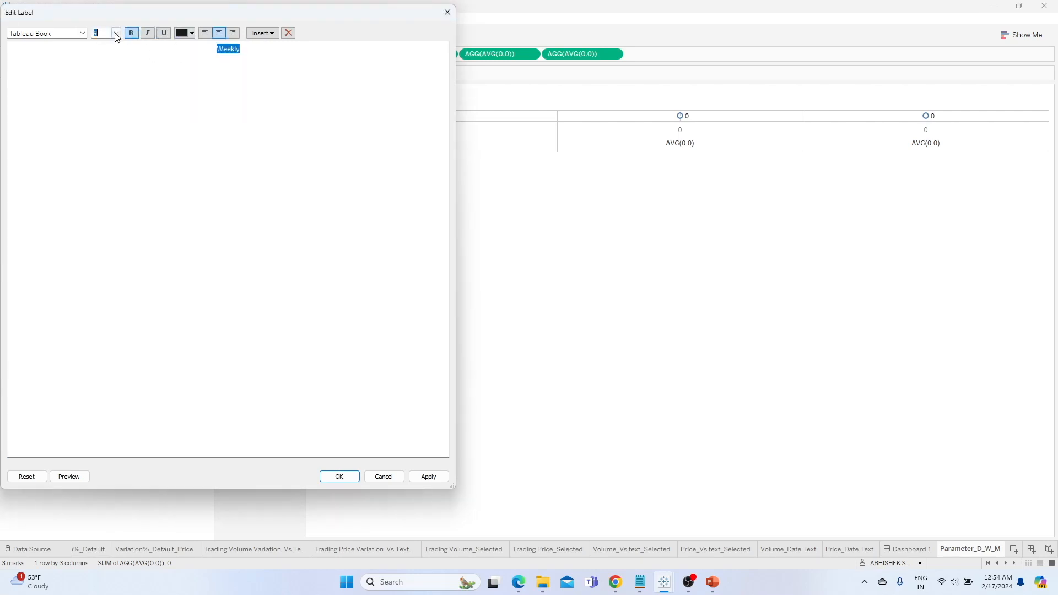
pyautogui.click(114, 34)
pyautogui.click(112, 57)
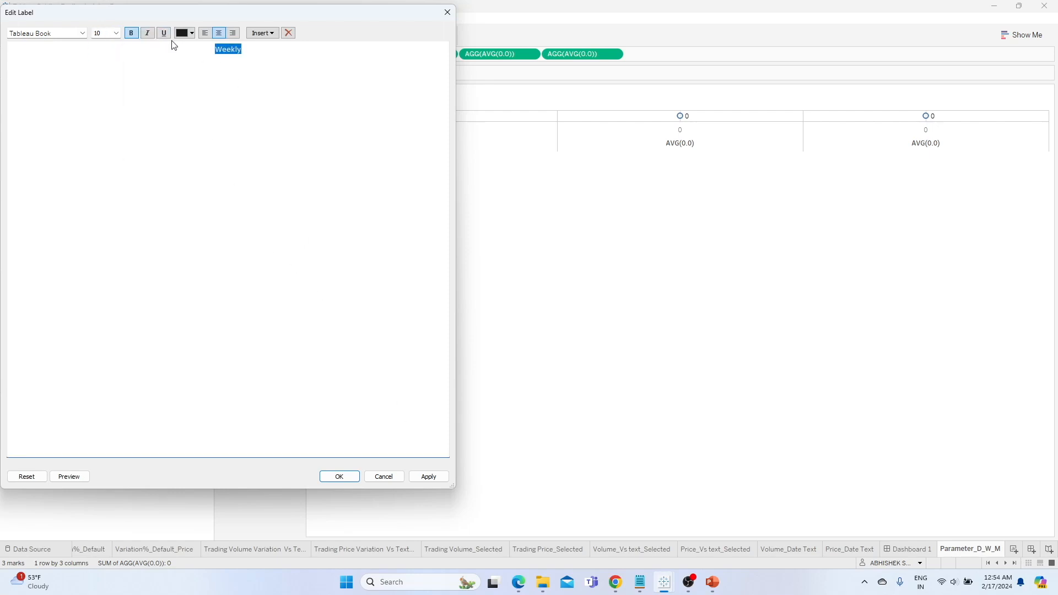
pyautogui.click(429, 477)
pyautogui.click(340, 477)
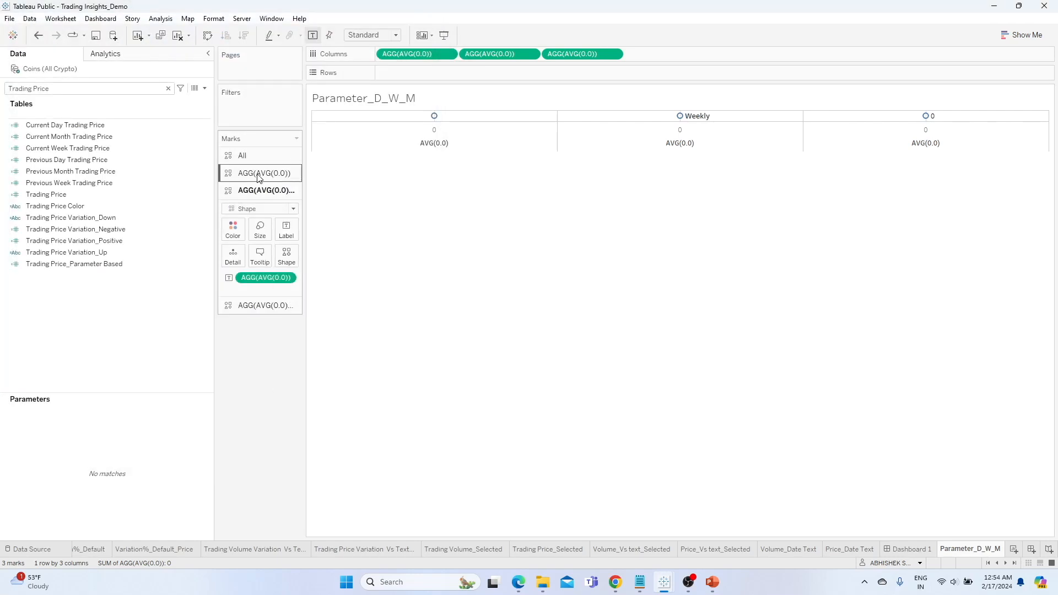
# Reopen the first column's Daily label text, select all of it, and apply the label again.
pyautogui.click(259, 173)
pyautogui.click(286, 212)
pyautogui.click(382, 269)
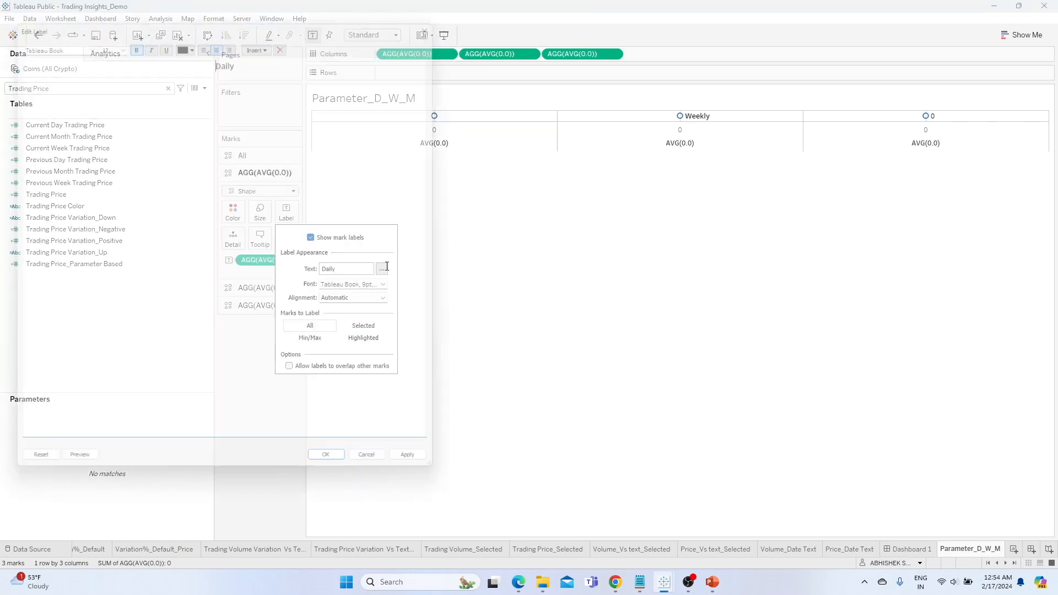
pyautogui.hotkey('ctrl', 'a')
pyautogui.click(421, 476)
pyautogui.click(339, 476)
# Replace the label text of the third AVG(0.0) column with Monthly.
pyautogui.click(255, 305)
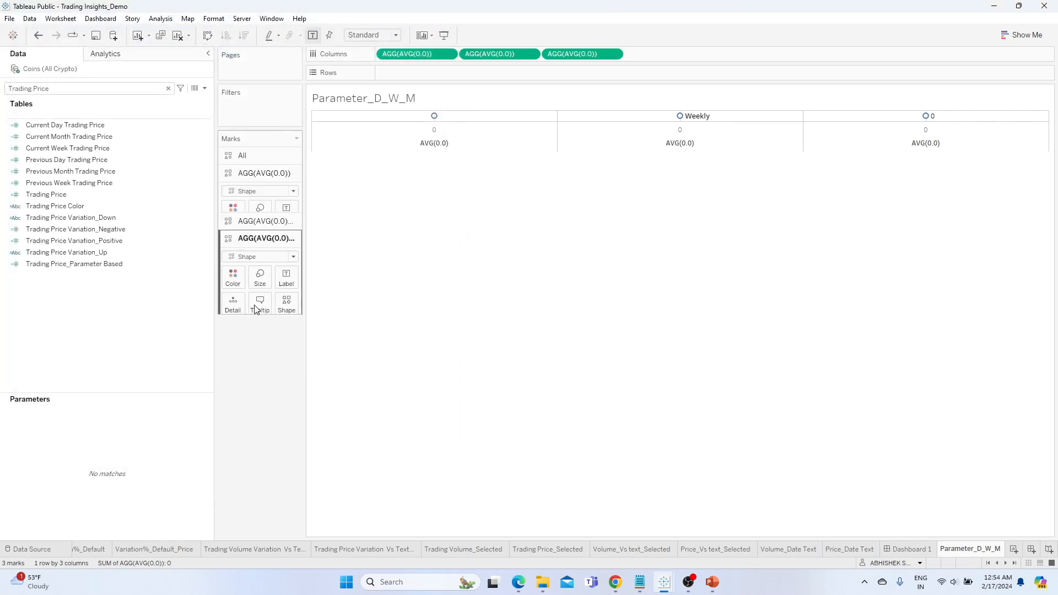
pyautogui.click(287, 248)
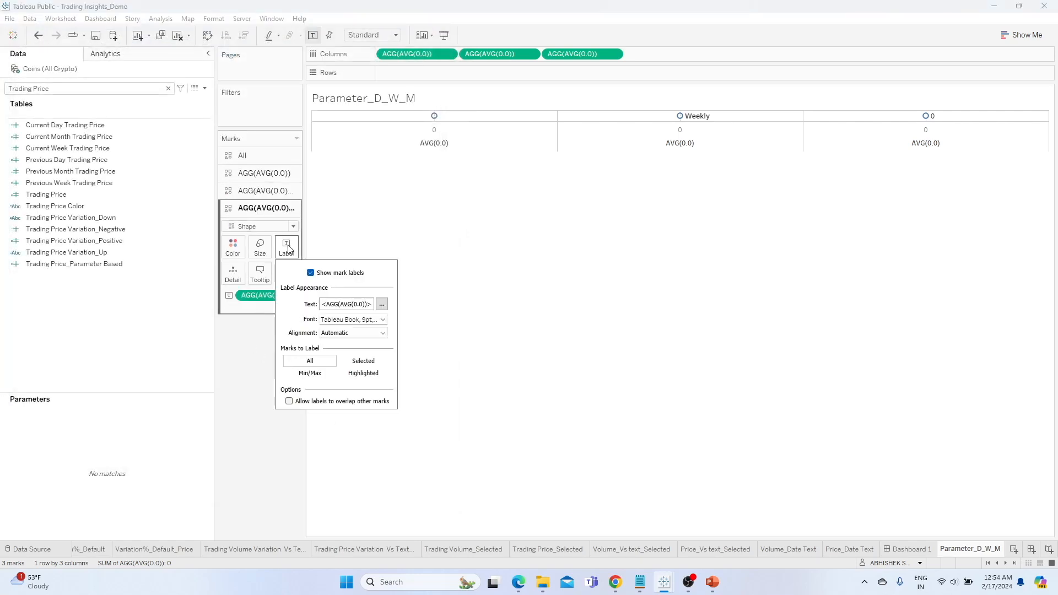
pyautogui.click(382, 304)
pyautogui.moveTo(265, 52); pyautogui.dragTo(143, 41)
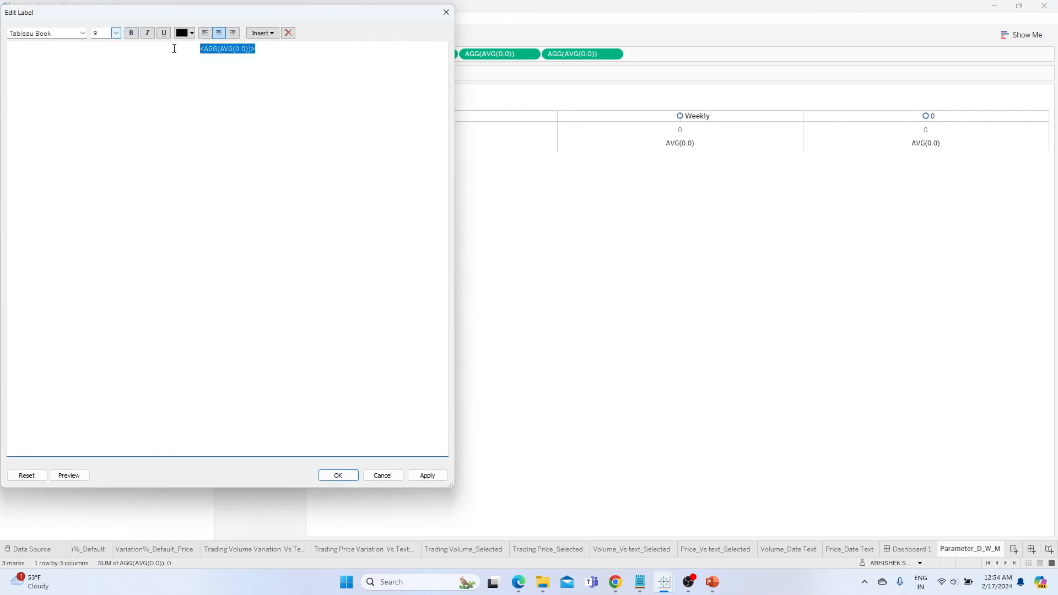
pyautogui.write('Monthly')
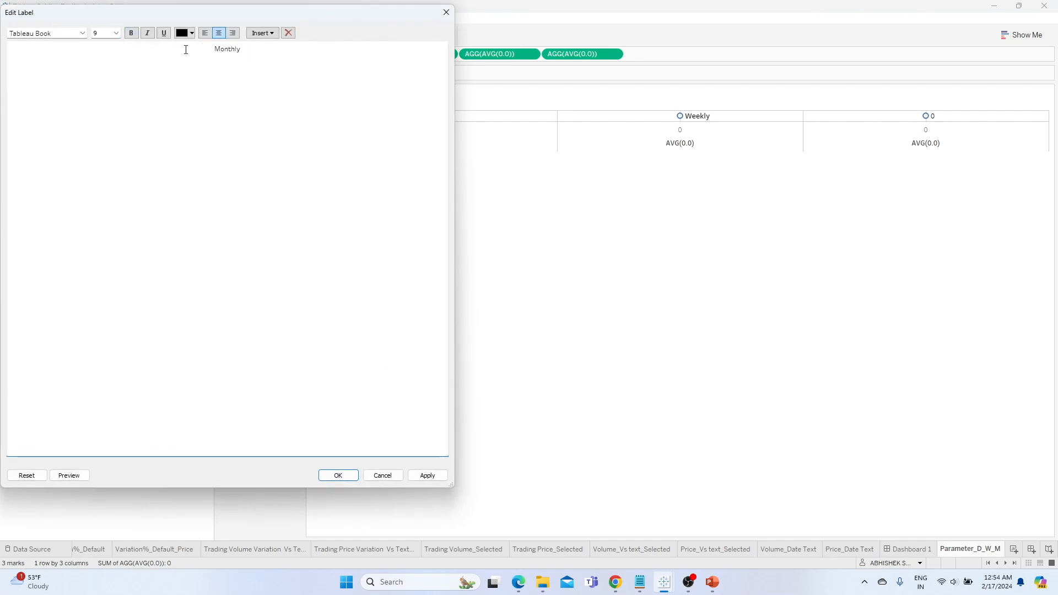
# Format the Monthly label as bold, size 12, apply it, and fit the worksheet to Entire View.
pyautogui.moveTo(248, 49); pyautogui.dragTo(212, 50)
pyautogui.click(131, 33)
pyautogui.click(116, 33)
pyautogui.click(106, 71)
pyautogui.click(428, 475)
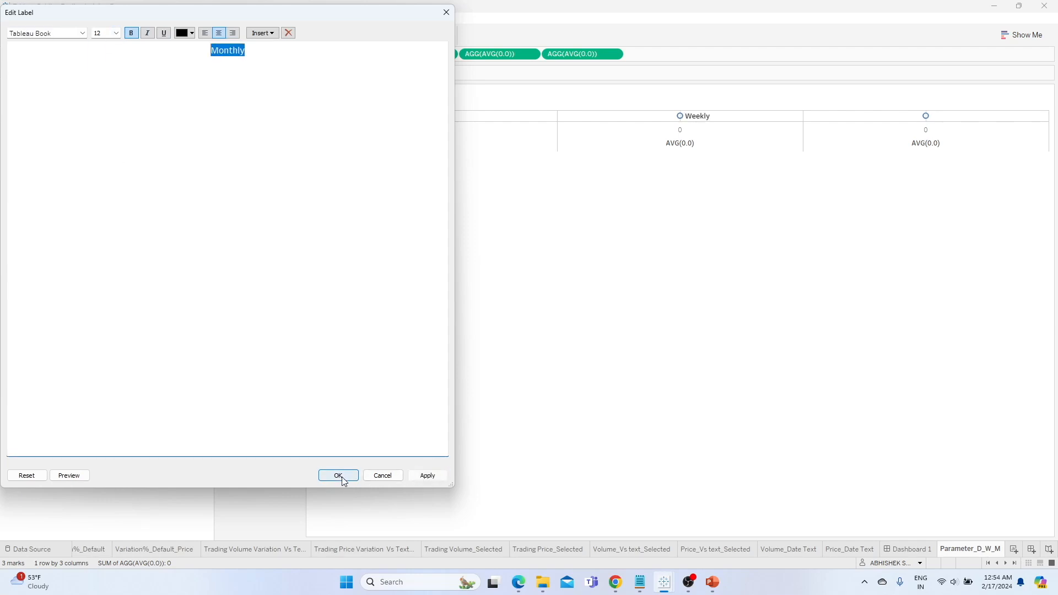
pyautogui.click(338, 476)
pyautogui.click(257, 340)
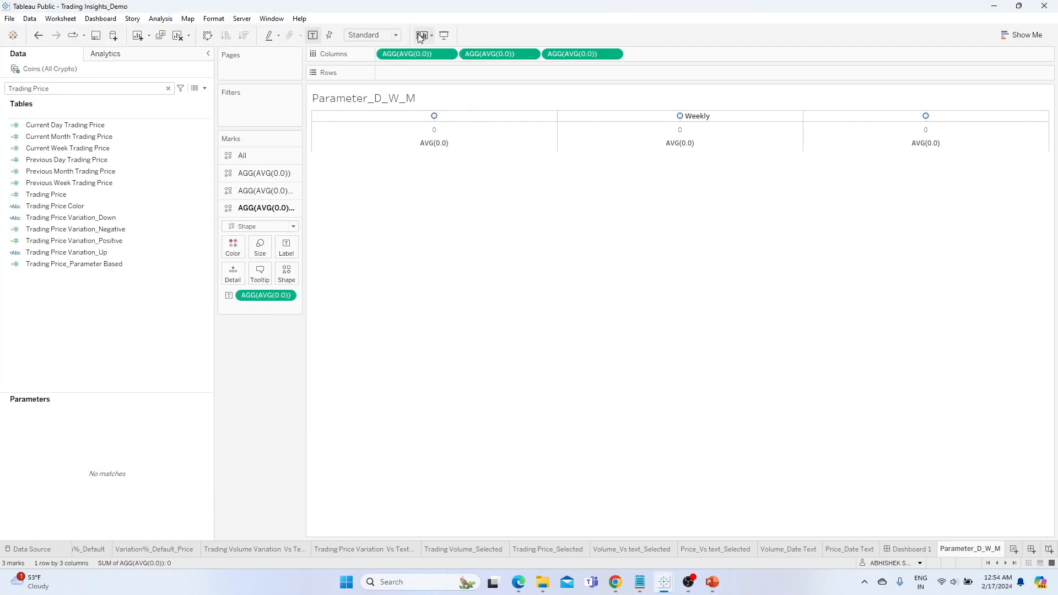
pyautogui.click(393, 37)
pyautogui.click(383, 77)
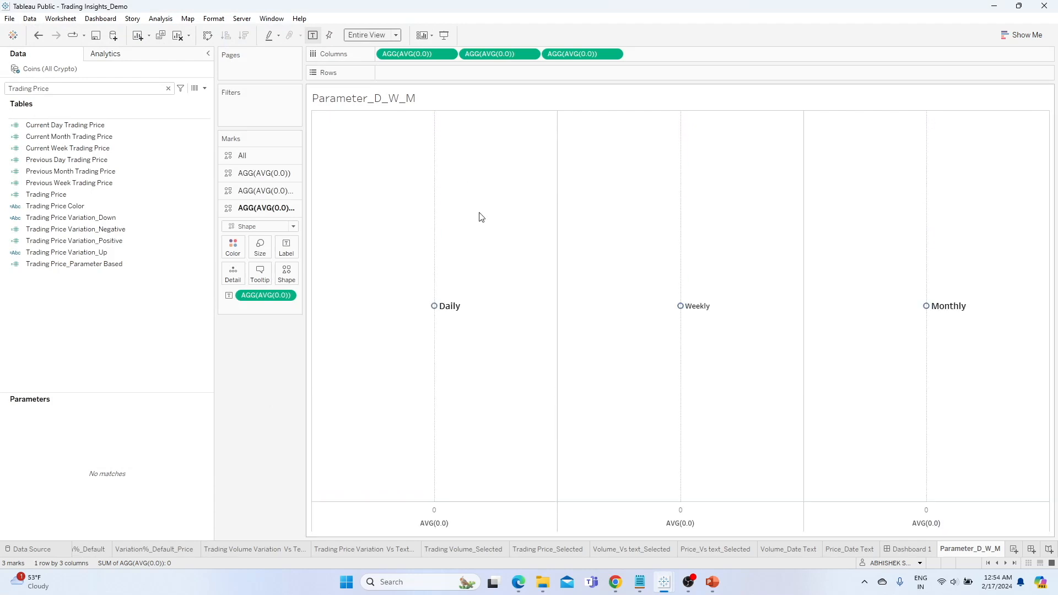
# Set the second column's Weekly label to font size 12 and apply the label change.
pyautogui.click(266, 190)
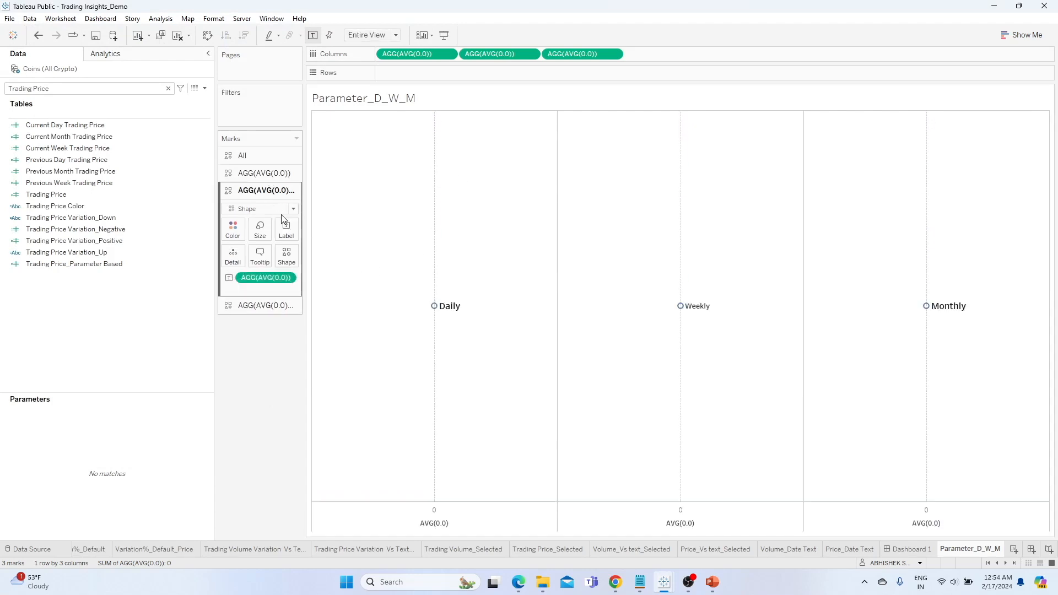
pyautogui.click(295, 234)
pyautogui.click(382, 287)
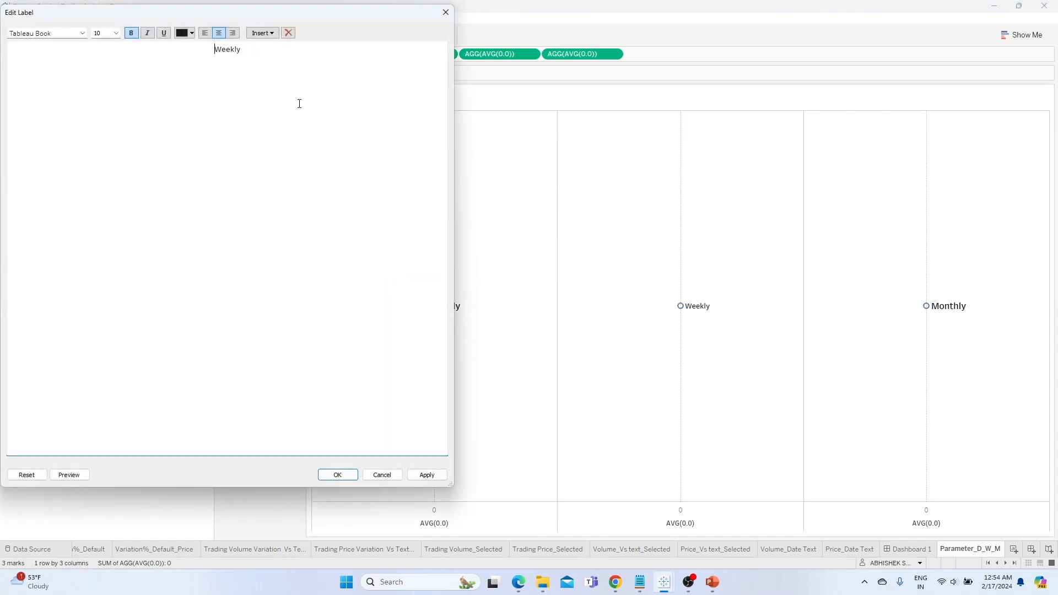
pyautogui.moveTo(254, 53); pyautogui.dragTo(163, 49)
pyautogui.click(188, 34)
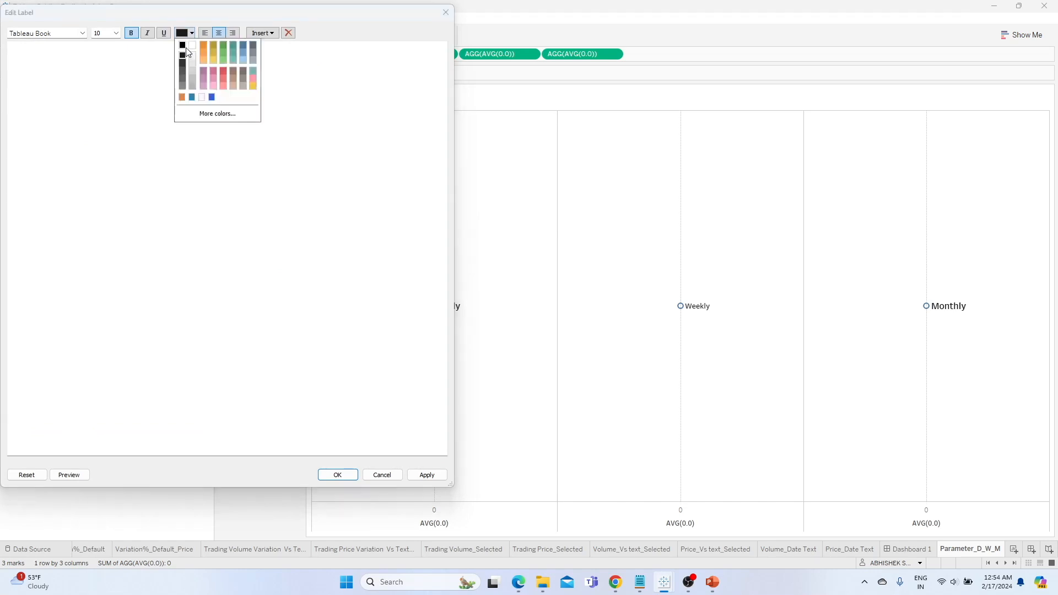
pyautogui.click(116, 33)
pyautogui.click(105, 73)
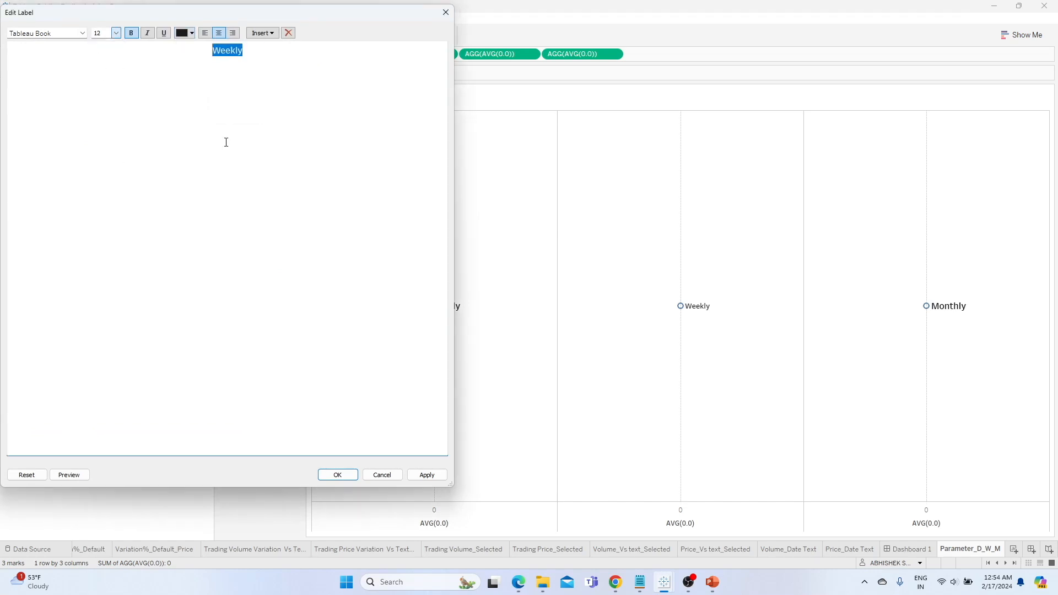
pyautogui.click(432, 477)
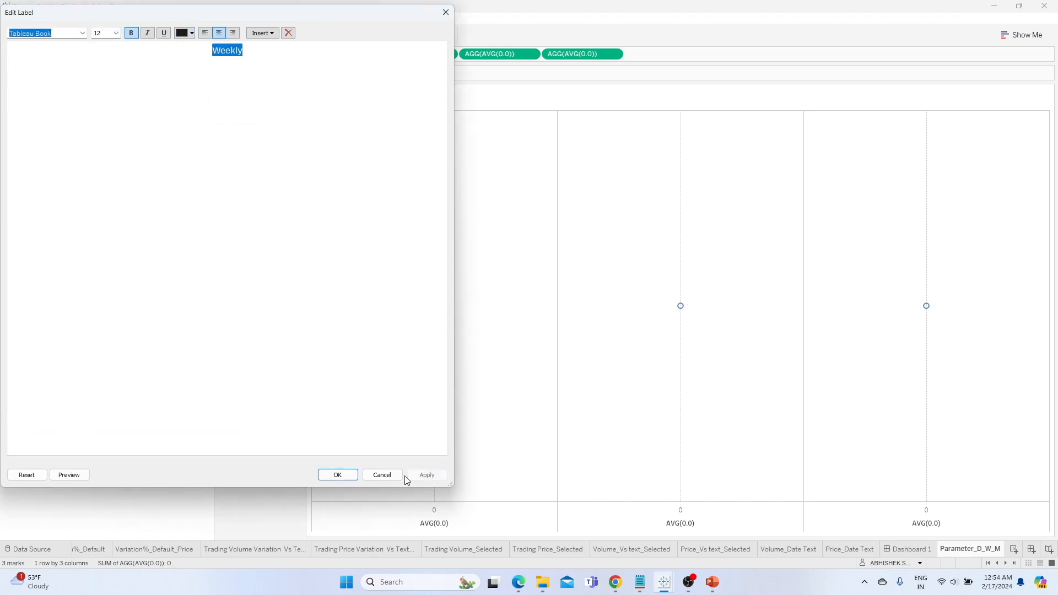
pyautogui.click(333, 475)
pyautogui.click(287, 212)
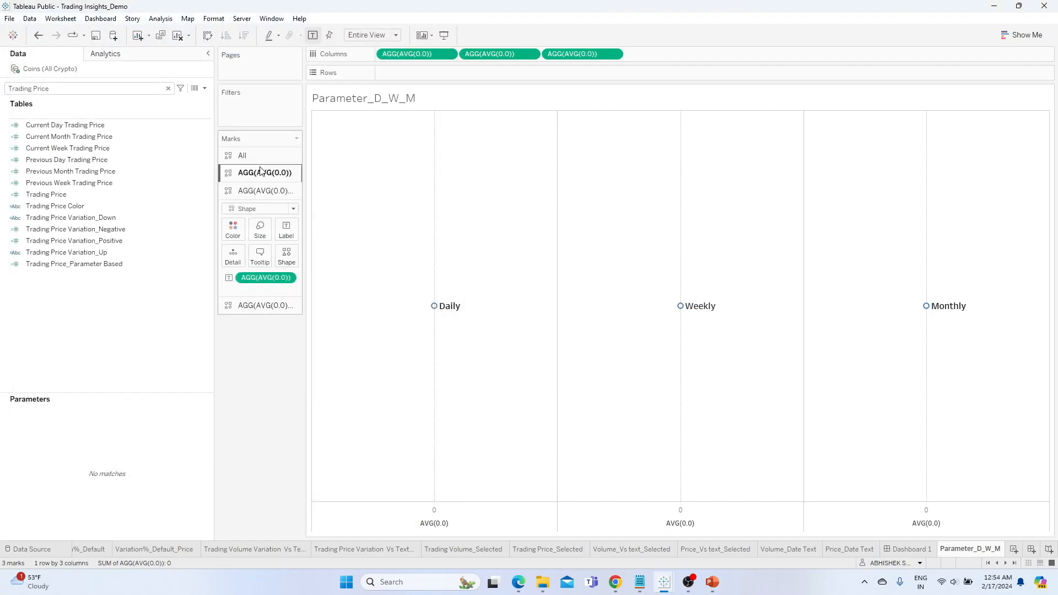
# Check the text and font formatting of the first column's Daily label.
pyautogui.click(294, 219)
pyautogui.click(382, 270)
pyautogui.moveTo(273, 44); pyautogui.dragTo(173, 44)
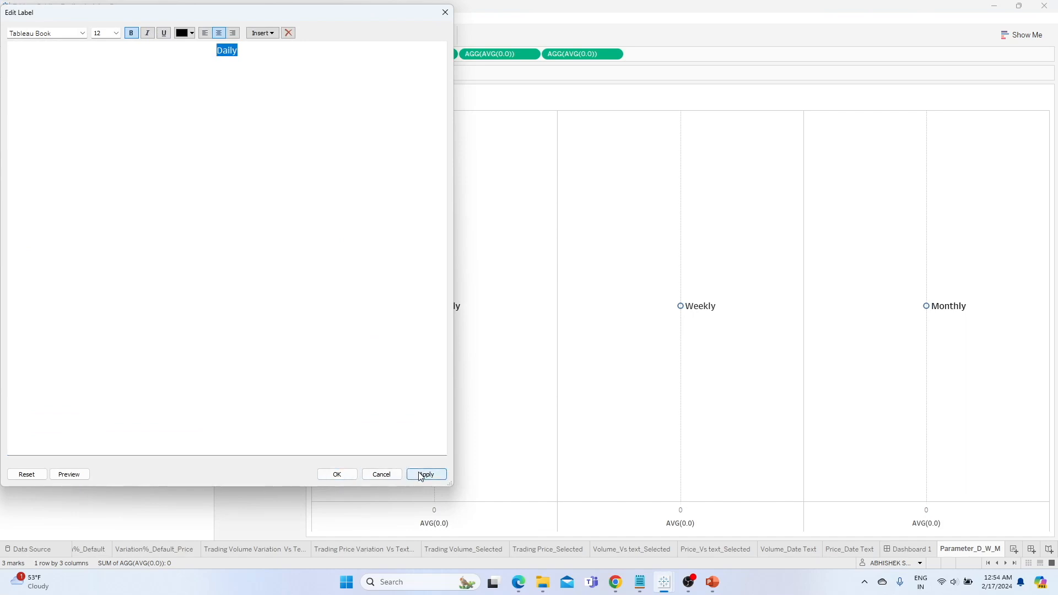
pyautogui.click(342, 475)
pyautogui.click(450, 260)
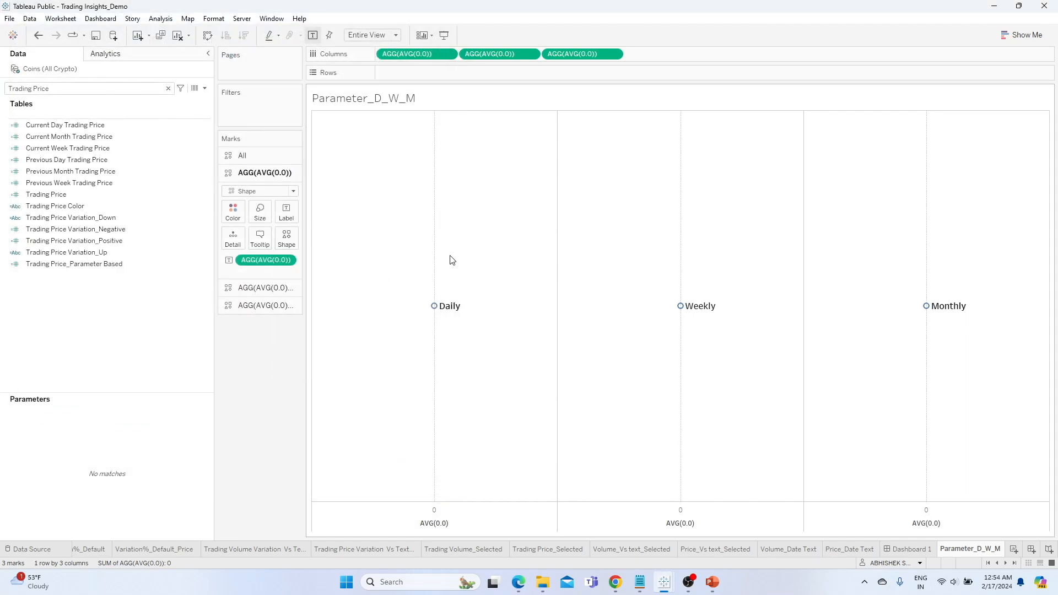
# Remove the worksheet's Grand Total borders by setting both pane and header to None.
pyautogui.rightClick(508, 246)
pyautogui.click(537, 278)
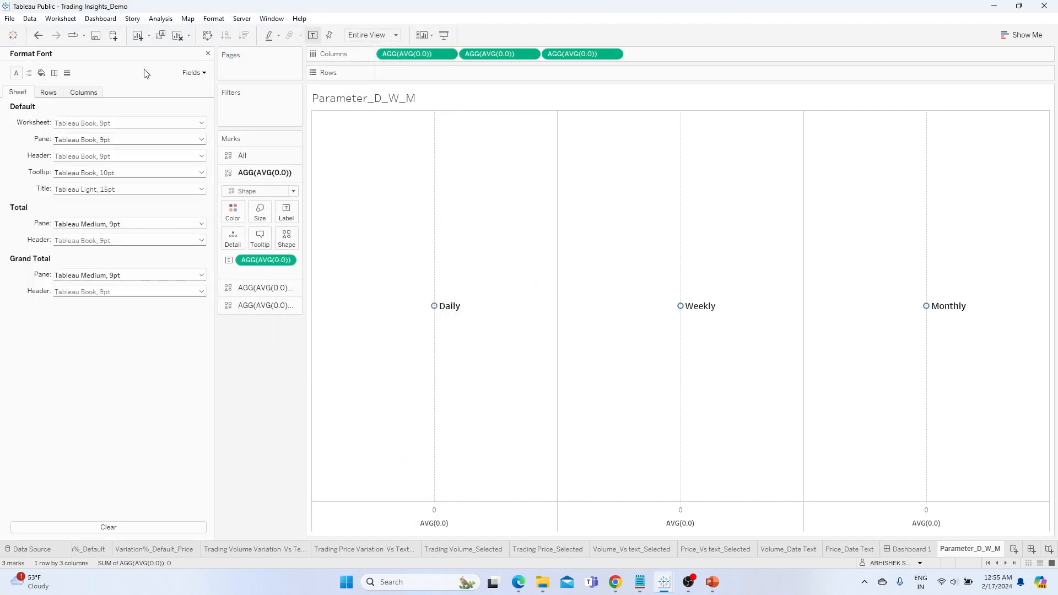
pyautogui.click(54, 73)
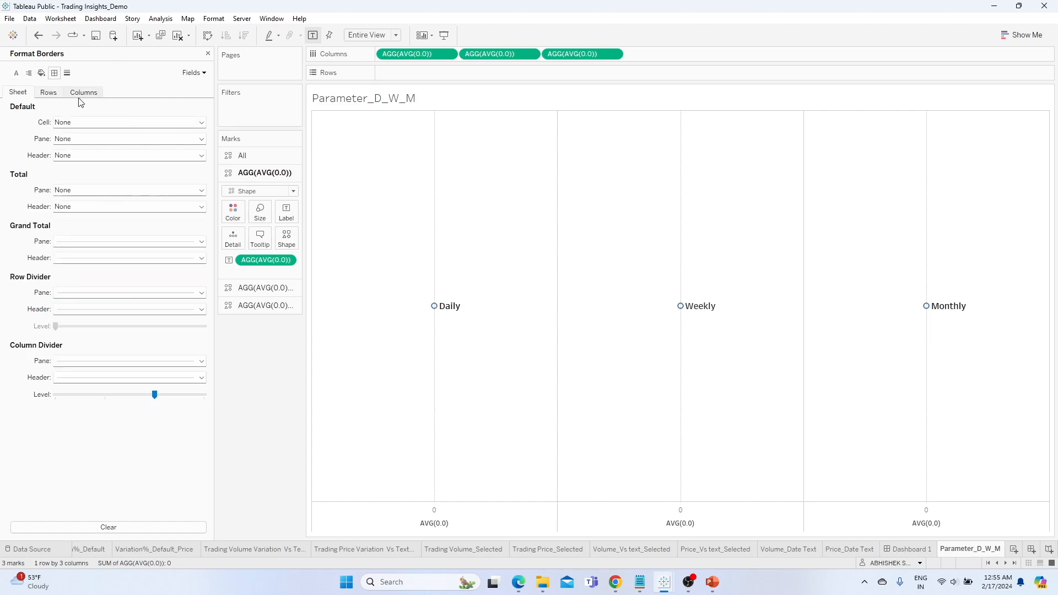
pyautogui.click(77, 242)
pyautogui.click(85, 255)
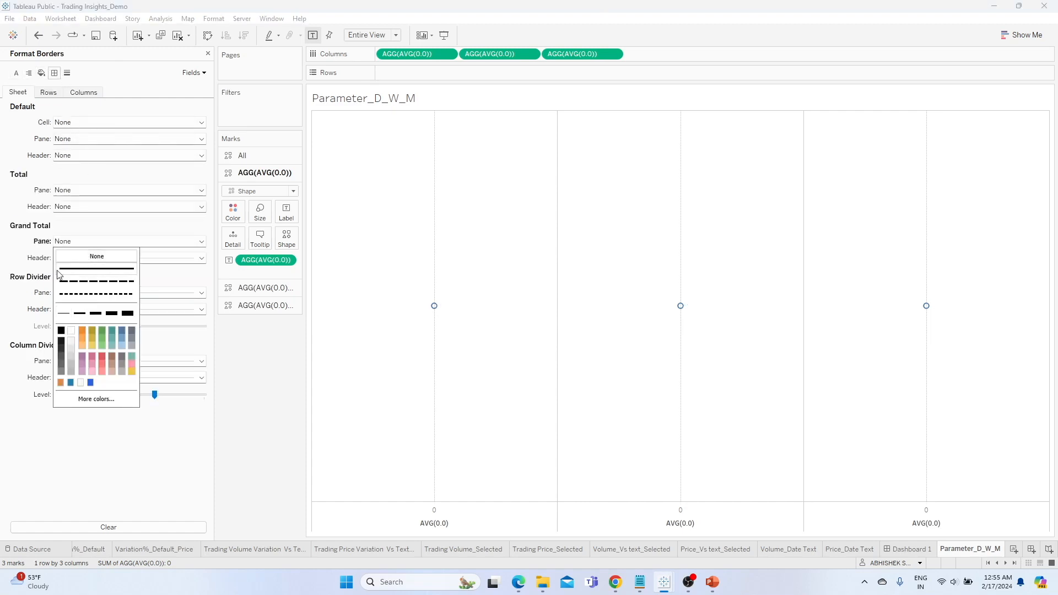
pyautogui.click(83, 257)
pyautogui.click(87, 270)
# Set the pane borders of the Row Divider and Column Divider to None, and check the row and column border settings.
pyautogui.click(83, 293)
pyautogui.click(87, 306)
pyautogui.click(82, 362)
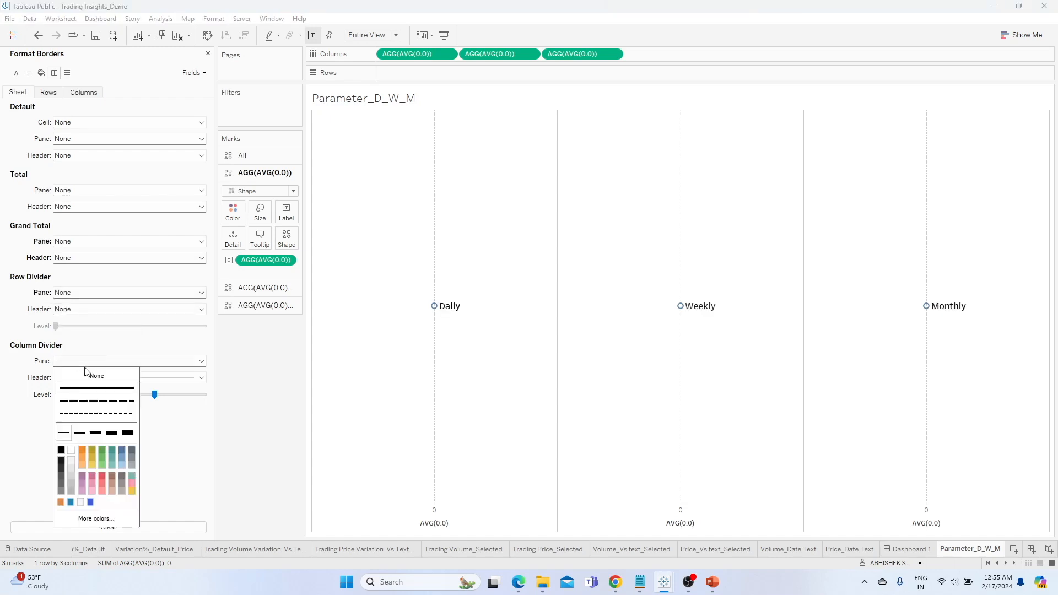
pyautogui.click(96, 376)
pyautogui.click(54, 92)
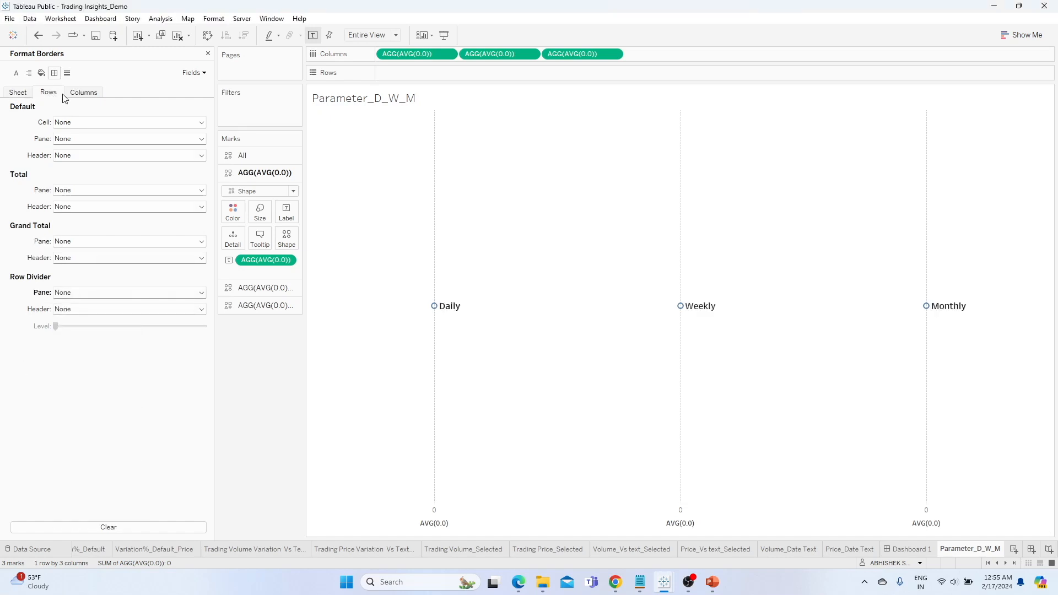
pyautogui.click(95, 96)
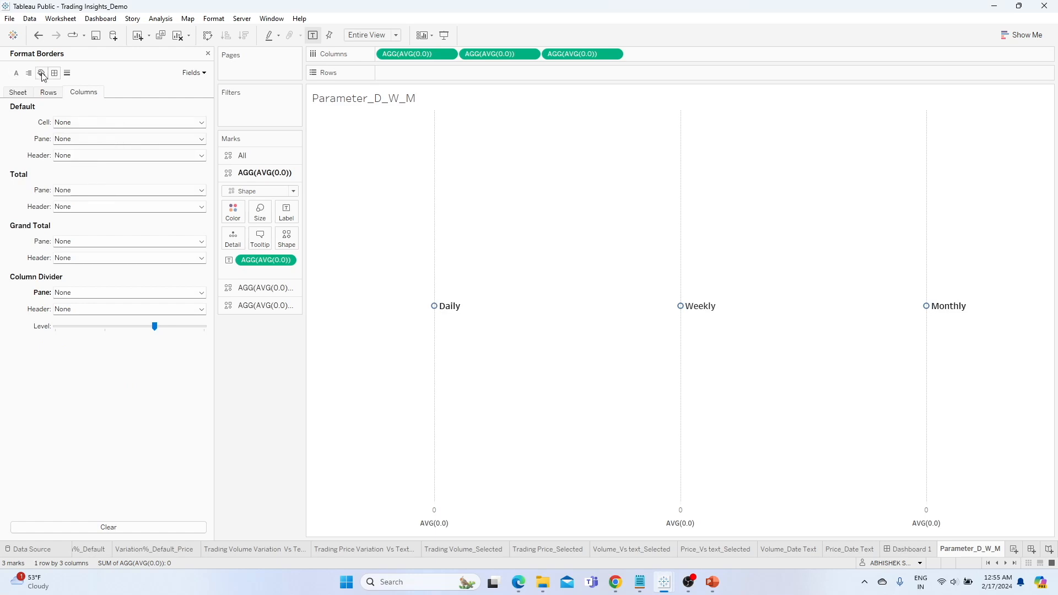
# Set the worksheet's Grid Lines, Zero Lines and Trend Lines to None.
pyautogui.rightClick(375, 197)
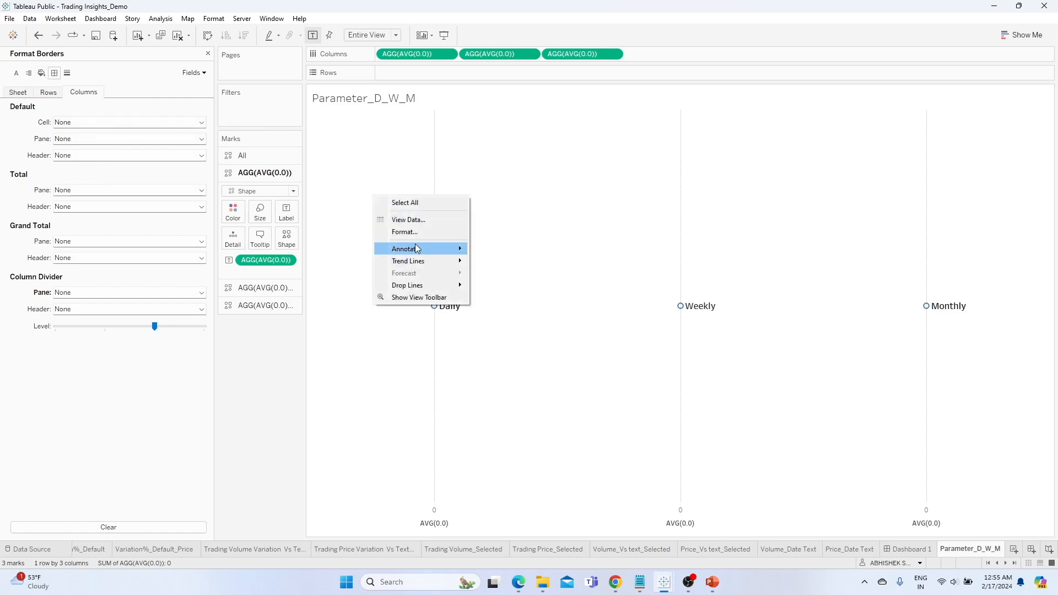
pyautogui.click(414, 233)
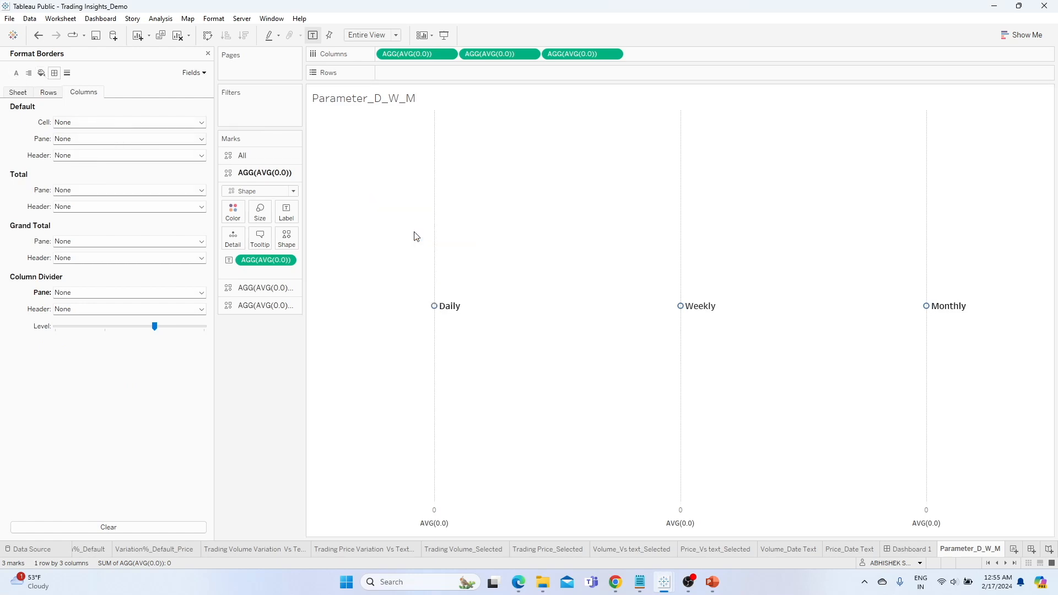
pyautogui.click(67, 73)
pyautogui.click(22, 92)
pyautogui.click(118, 122)
pyautogui.click(97, 134)
pyautogui.click(58, 139)
pyautogui.click(78, 150)
pyautogui.click(61, 155)
pyautogui.click(78, 168)
# Set the worksheet's Ref Lines, Drop Lines, Axis Rulers and Axis Ticks to None.
pyautogui.click(61, 172)
pyautogui.click(77, 185)
pyautogui.click(61, 188)
pyautogui.click(77, 201)
pyautogui.click(77, 205)
pyautogui.click(77, 218)
pyautogui.click(61, 222)
pyautogui.click(77, 235)
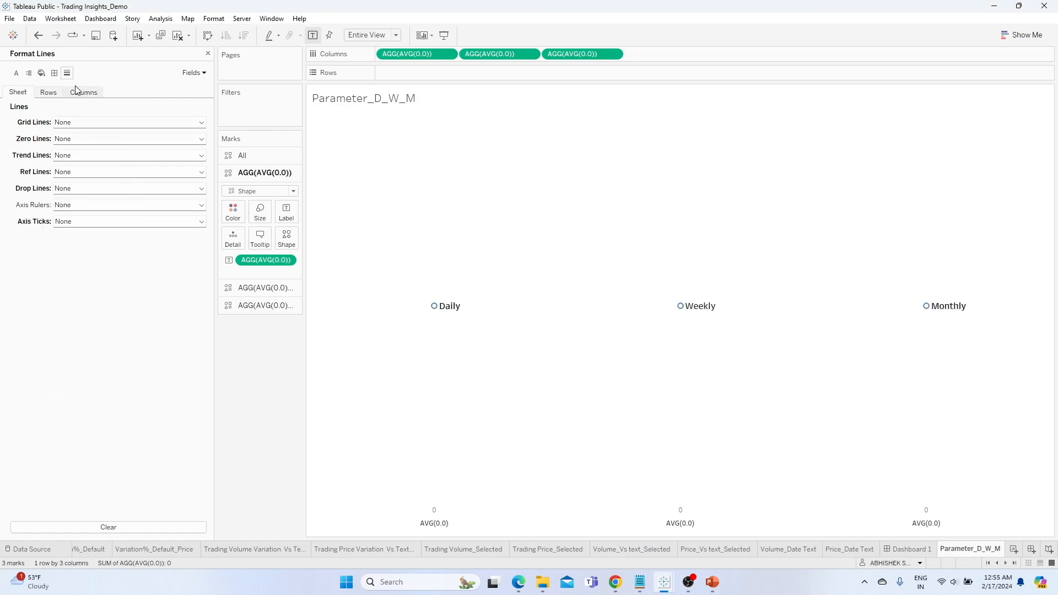
# Set the column Grid Lines to None and close the line formatting.
pyautogui.click(83, 93)
pyautogui.click(77, 122)
pyautogui.click(90, 138)
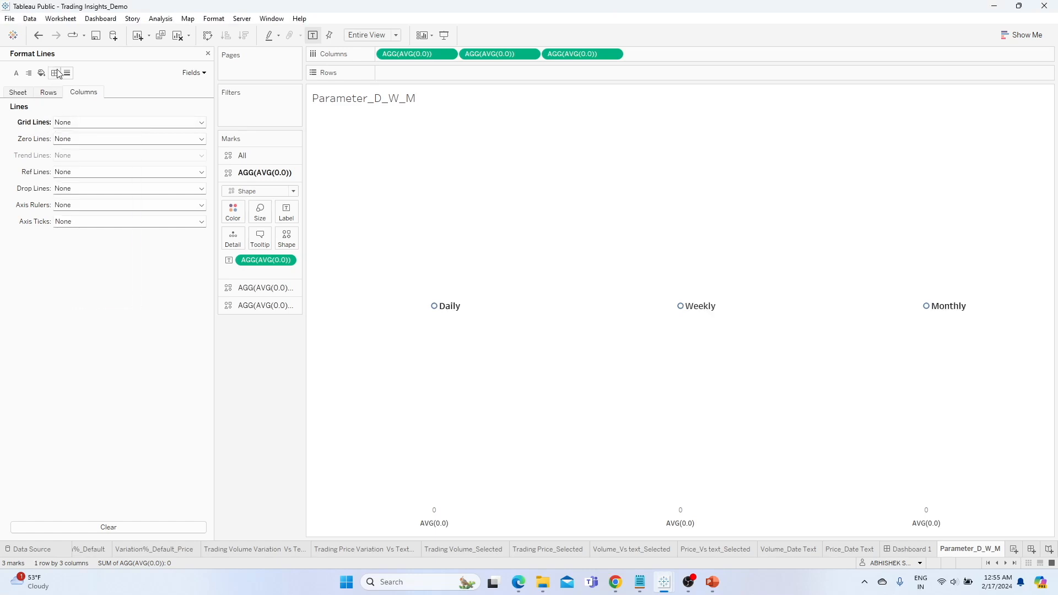
pyautogui.click(208, 54)
pyautogui.moveTo(189, 263); pyautogui.dragTo(231, 247)
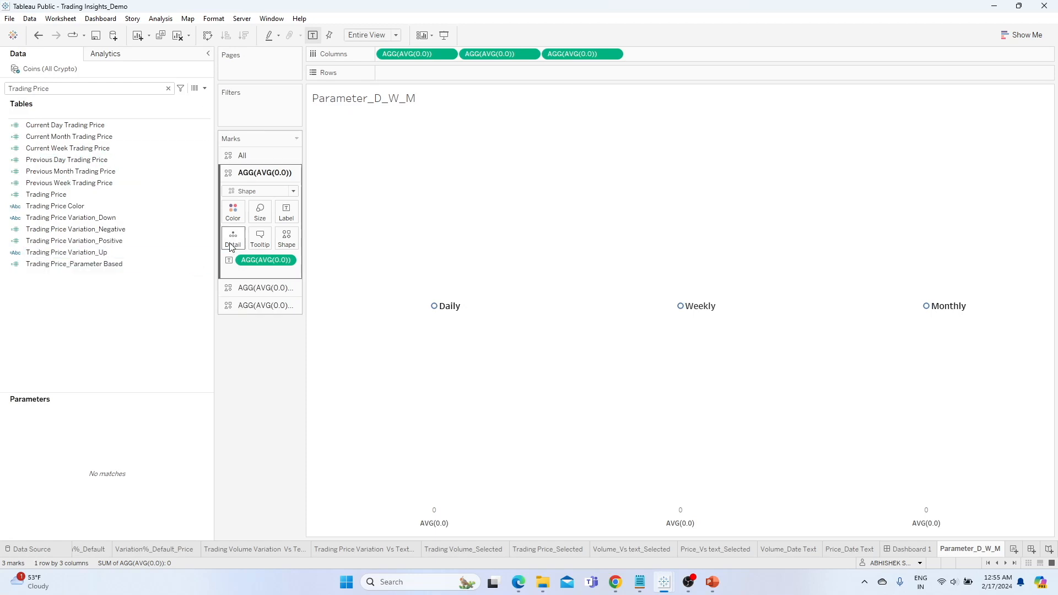
# Assign AVG(0.0) to Shape for all marks and give it the light grey rectangle from the Shapes Used palette.
pyautogui.click(266, 159)
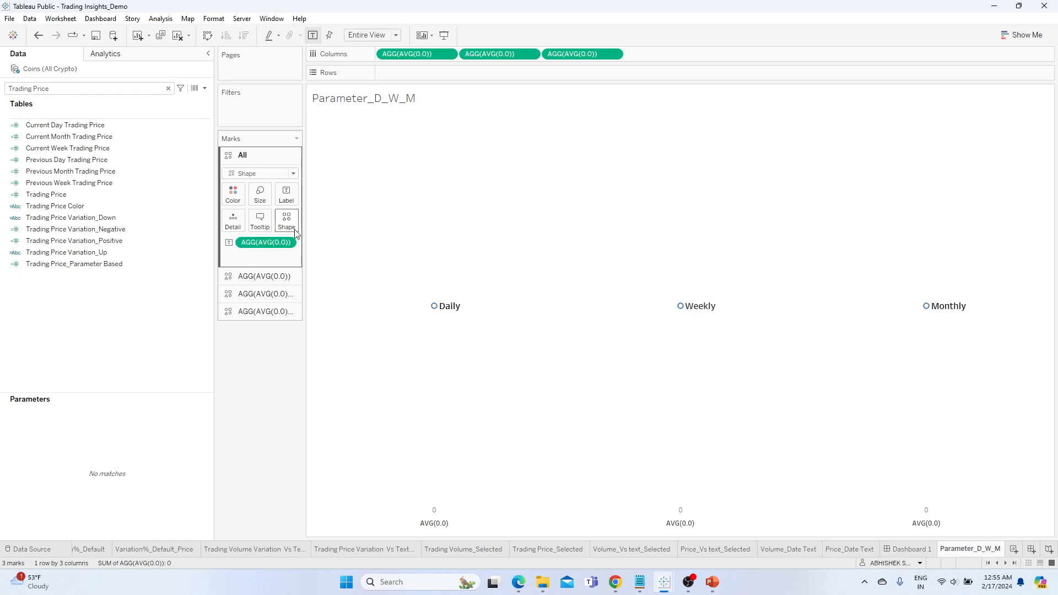
pyautogui.moveTo(265, 243); pyautogui.dragTo(291, 226)
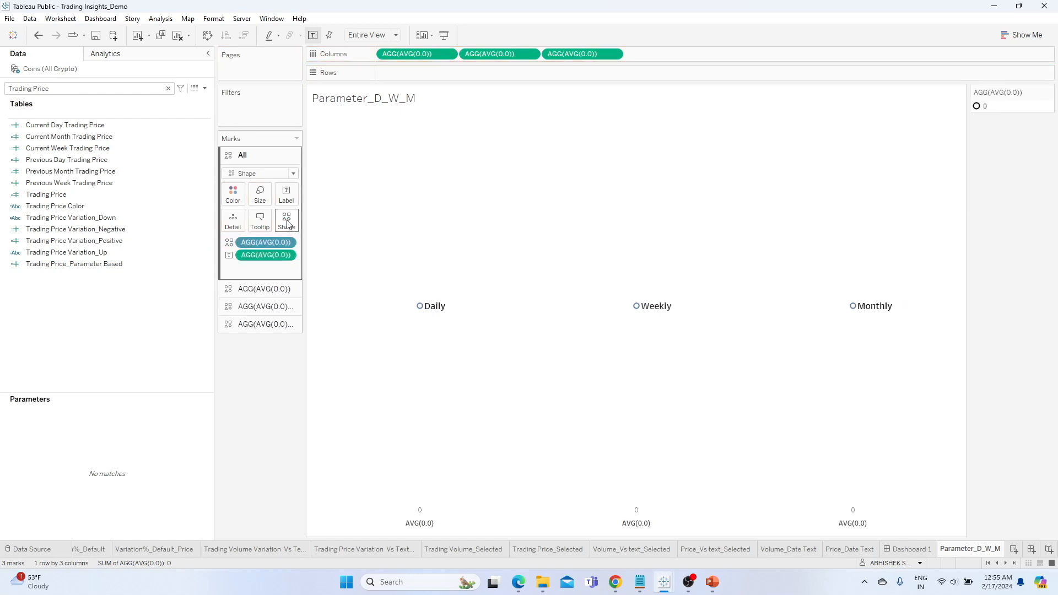
pyautogui.click(288, 222)
pyautogui.click(595, 197)
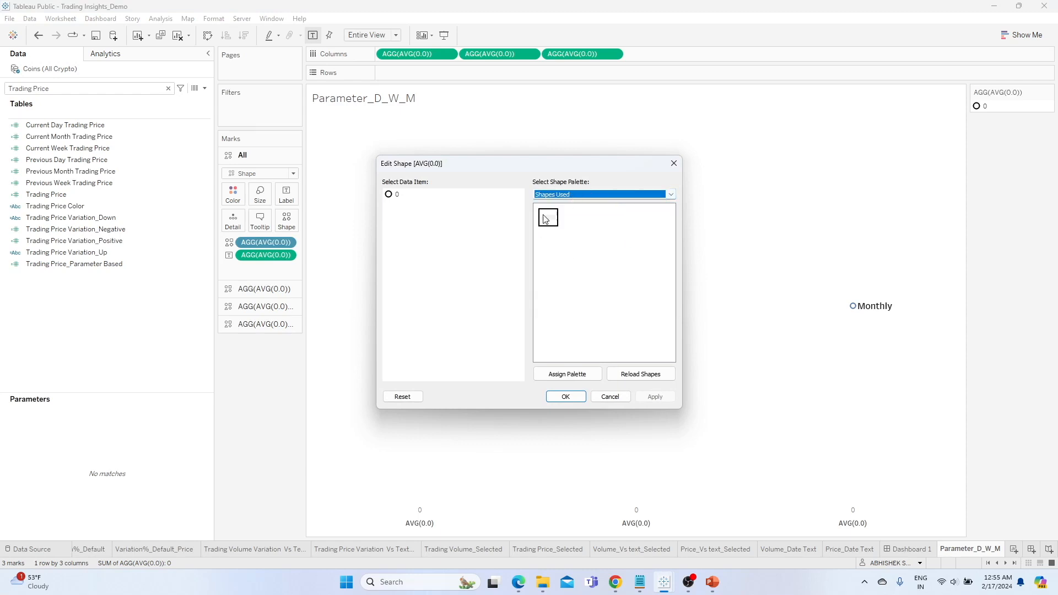
pyautogui.click(595, 374)
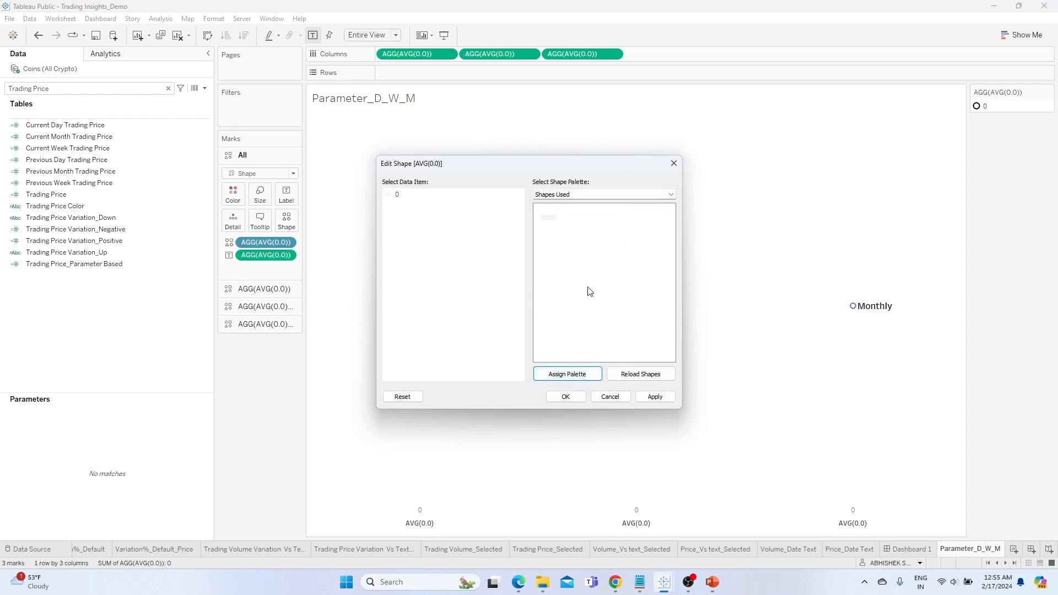
pyautogui.click(655, 396)
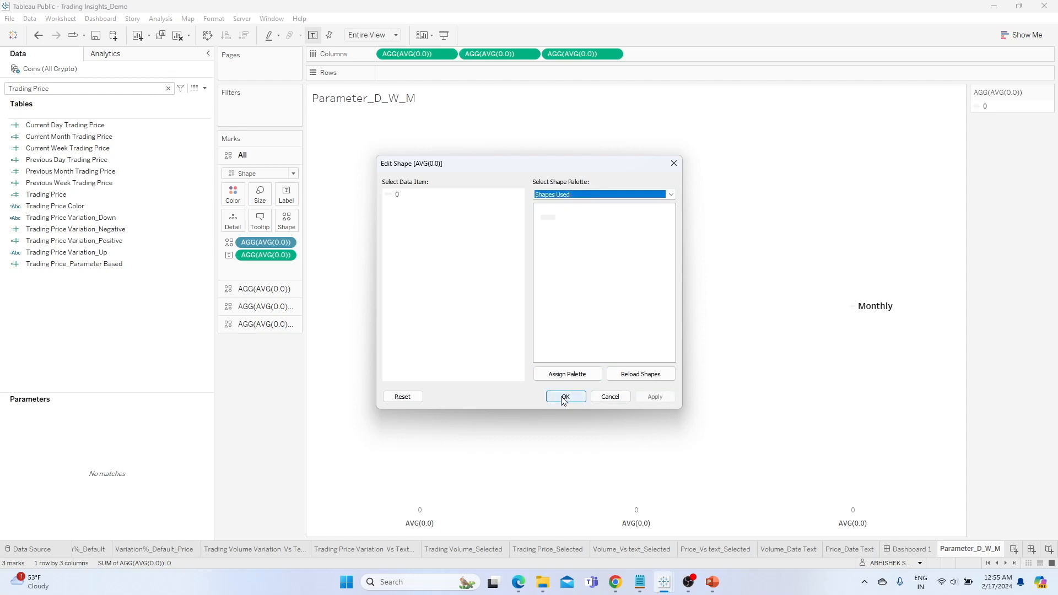
pyautogui.click(564, 398)
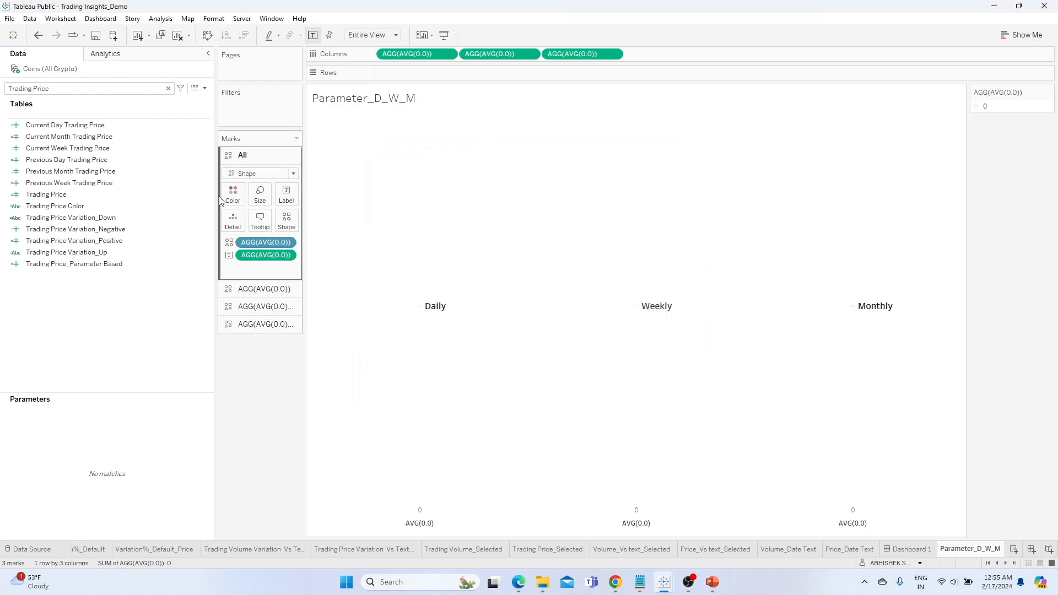
# Enlarge the rectangle shapes of all marks to nearly the maximum size.
pyautogui.click(266, 196)
pyautogui.moveTo(303, 222); pyautogui.dragTo(347, 227)
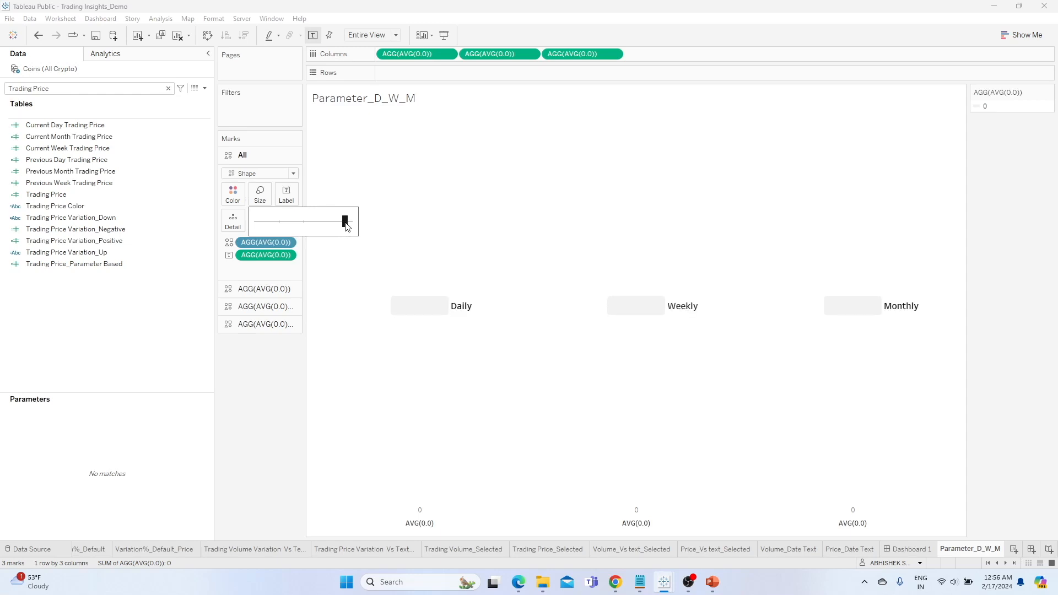
pyautogui.click(265, 344)
# Set the horizontal alignment of all mark labels to Center so the text sits on the rectangles.
pyautogui.click(286, 194)
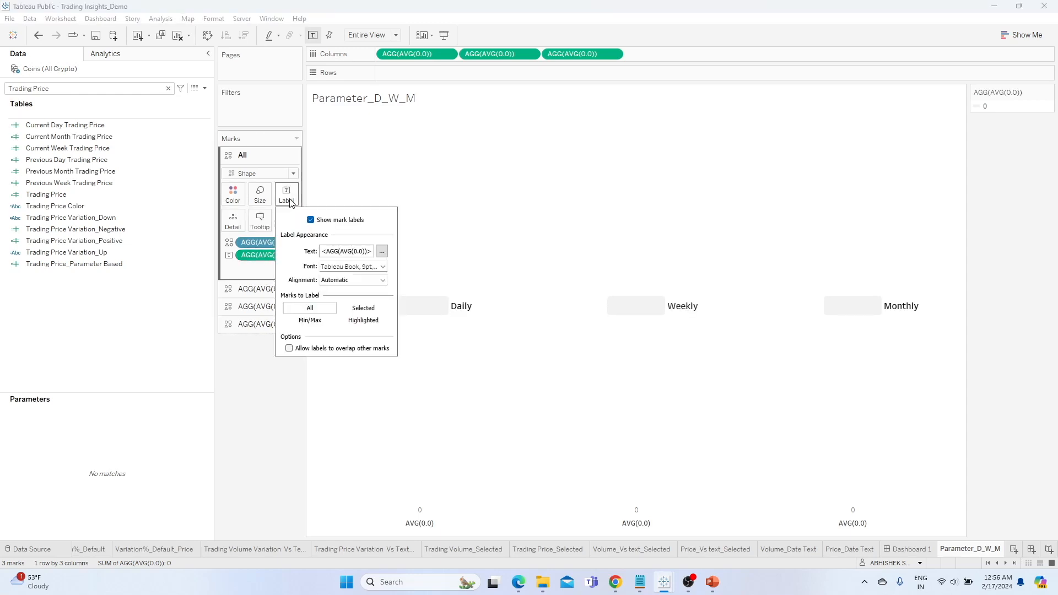
pyautogui.click(383, 267)
pyautogui.click(337, 281)
pyautogui.click(376, 282)
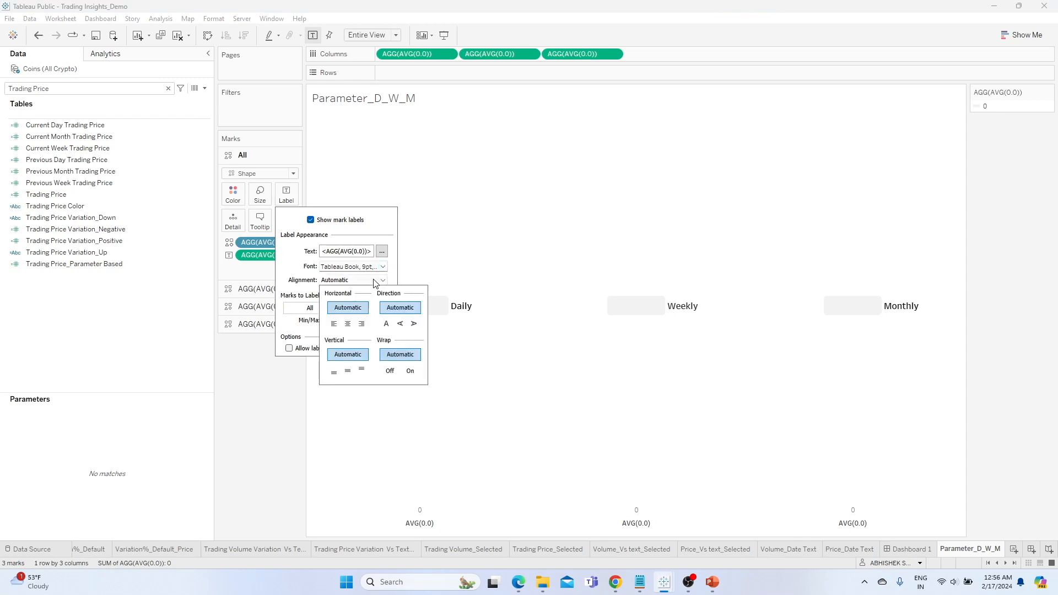
pyautogui.click(348, 324)
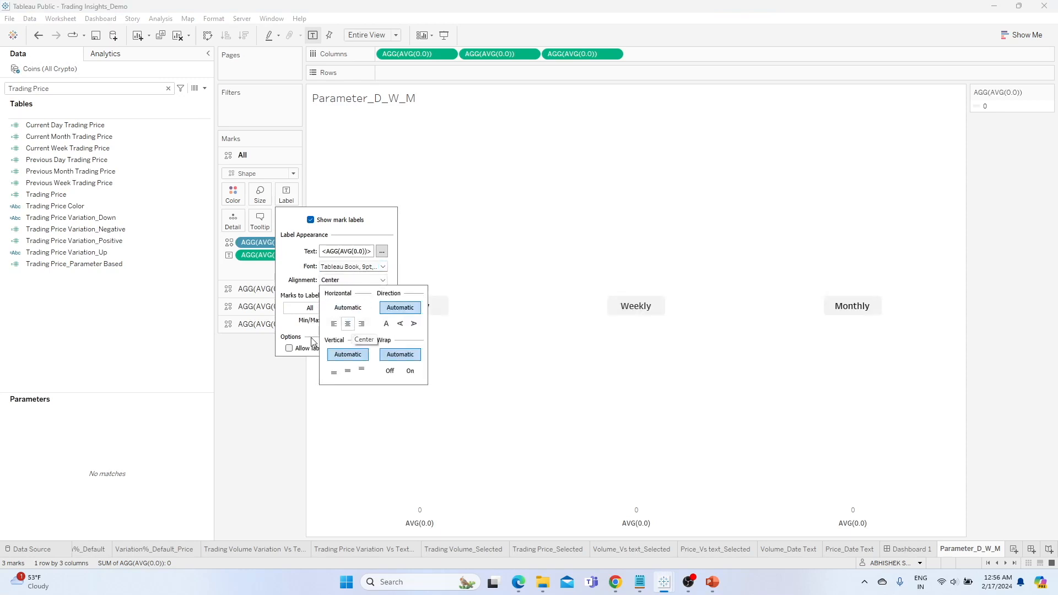
pyautogui.click(310, 397)
# Examine the shape palettes available for AVG(0.0) on all marks and close the shape editor.
pyautogui.click(392, 521)
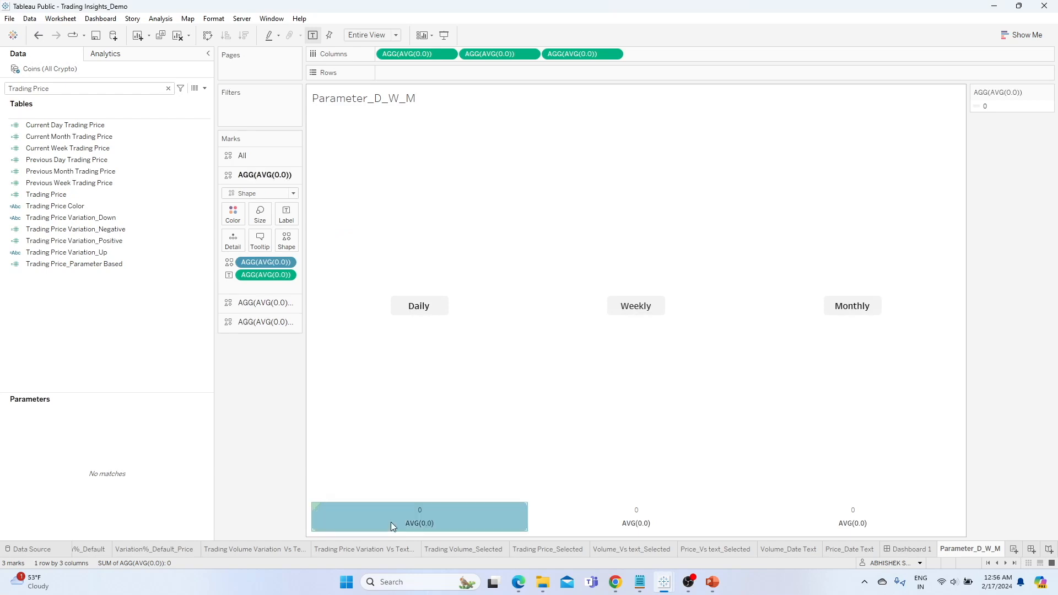
pyautogui.rightClick(391, 521)
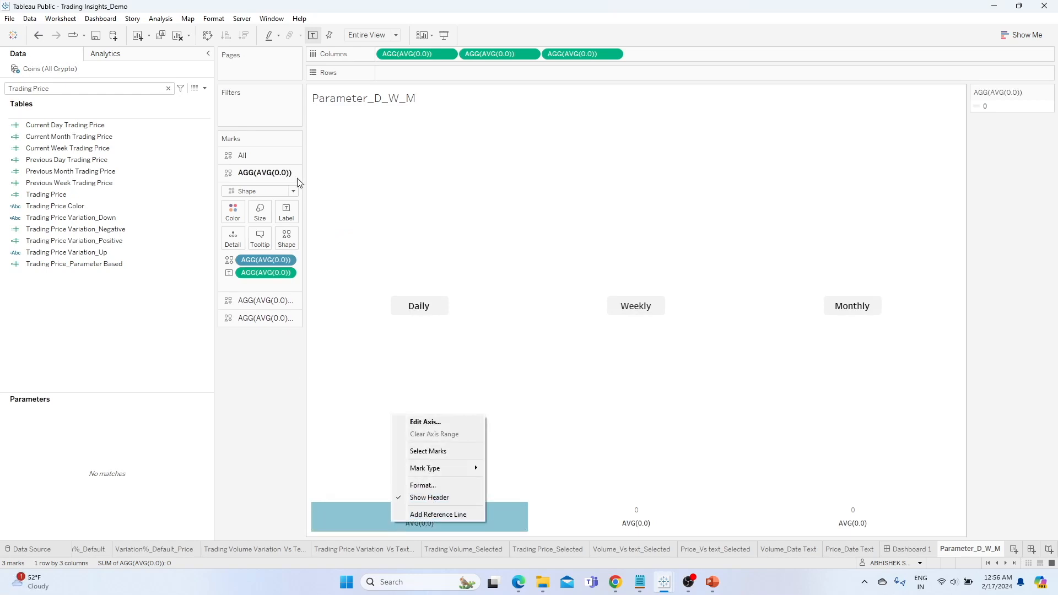
pyautogui.click(249, 161)
pyautogui.click(286, 221)
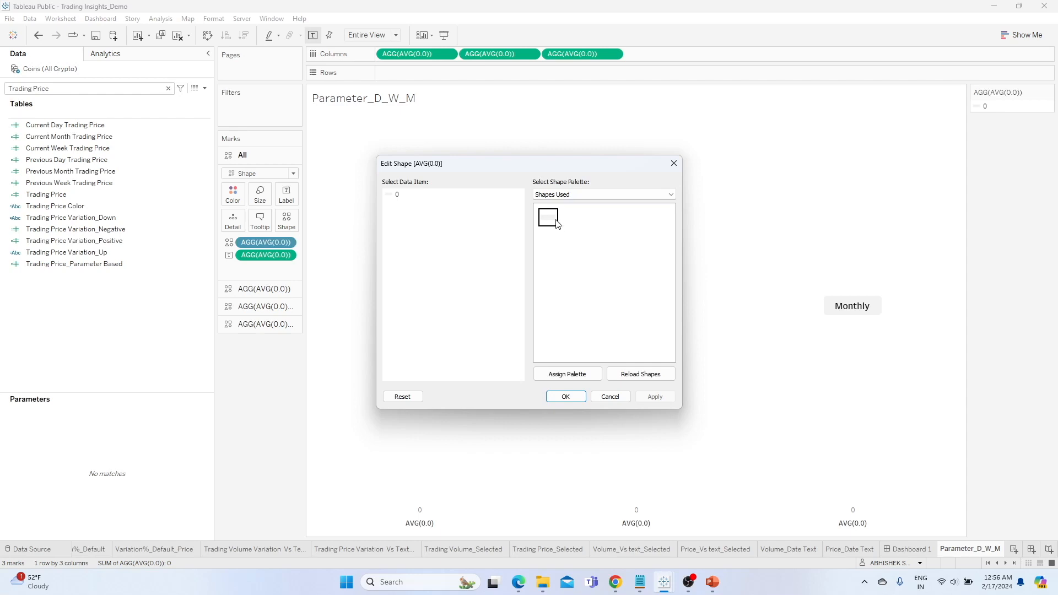
pyautogui.click(569, 196)
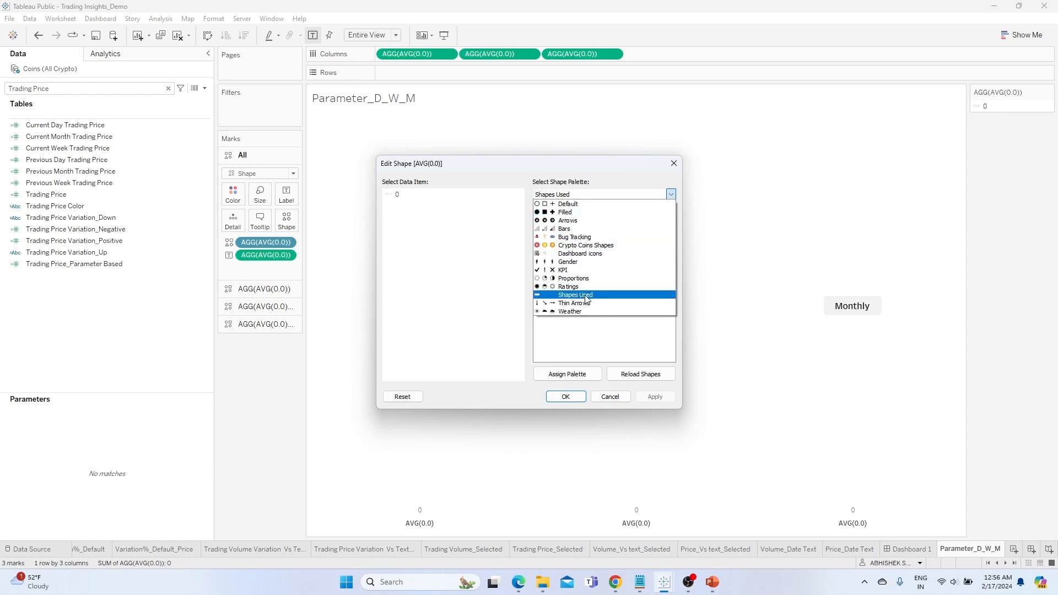
pyautogui.click(673, 164)
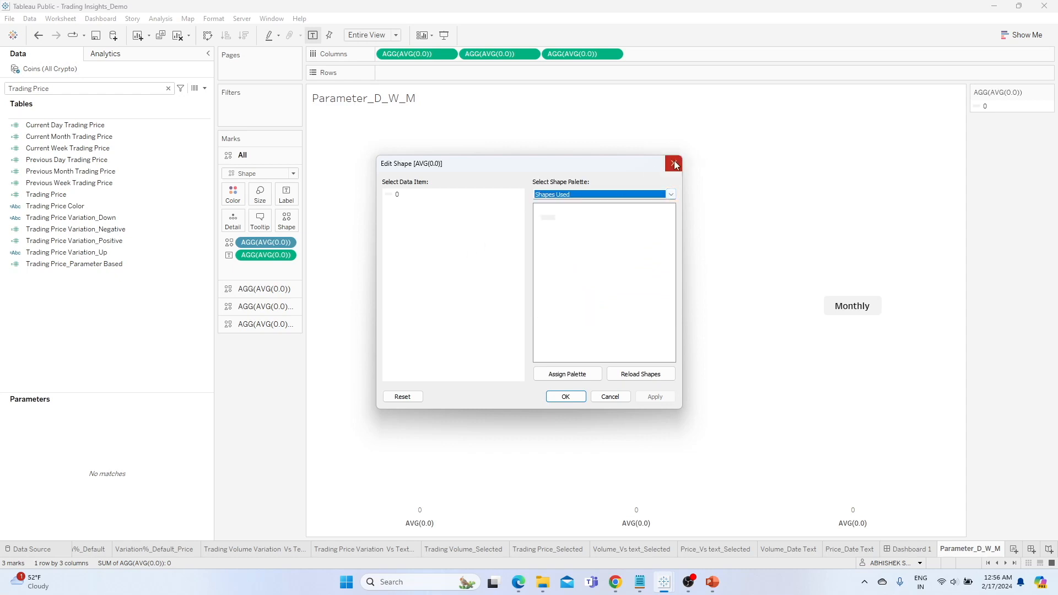
pyautogui.click(674, 164)
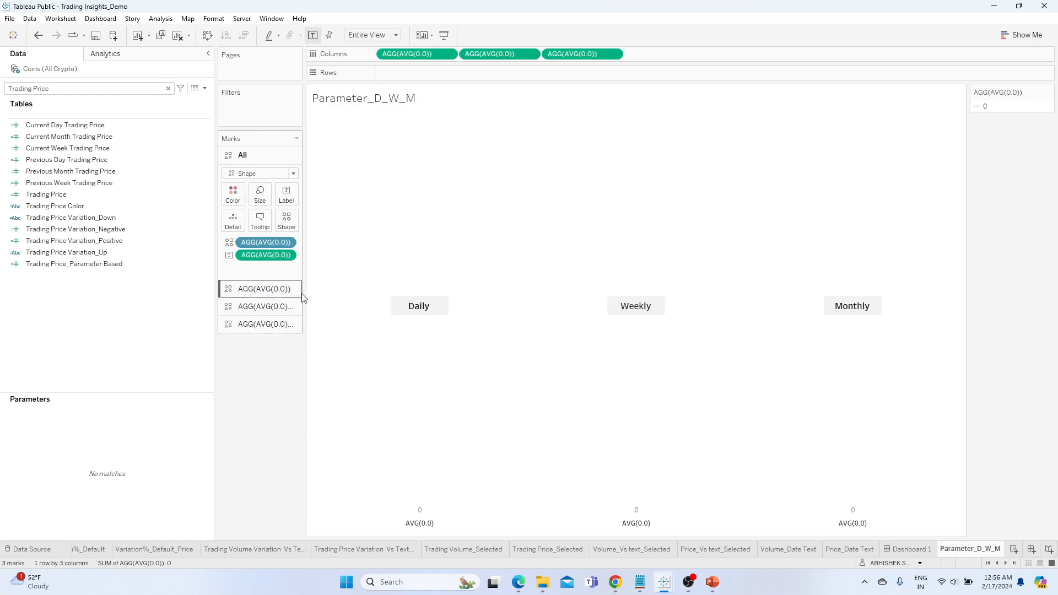
# Turn off tooltips for all marks.
pyautogui.click(261, 220)
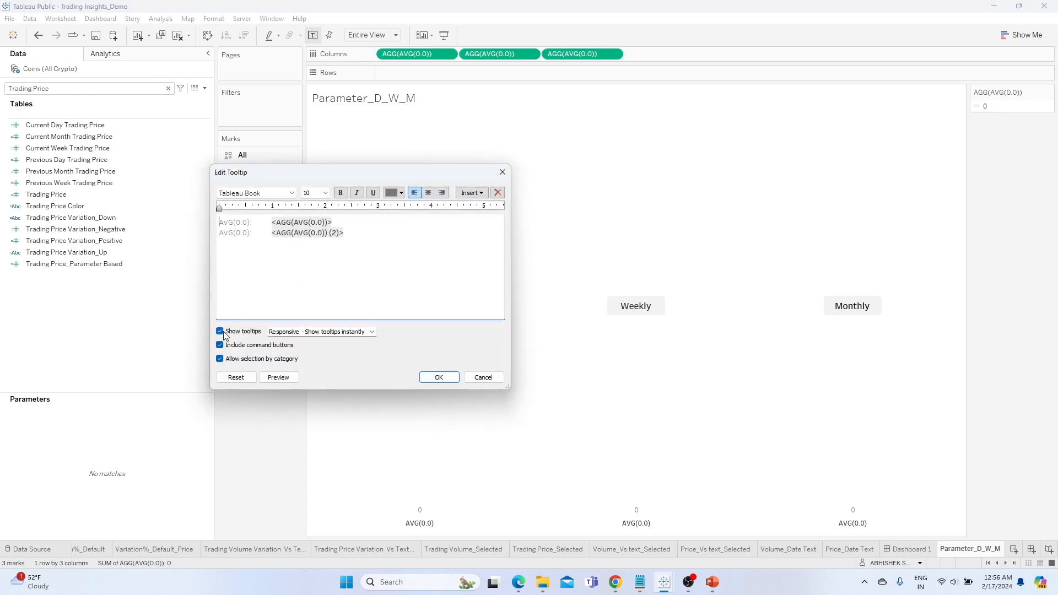
pyautogui.click(220, 331)
pyautogui.click(437, 377)
# Hide the AVG(0.0) axis headers beneath the three shapes.
pyautogui.click(434, 521)
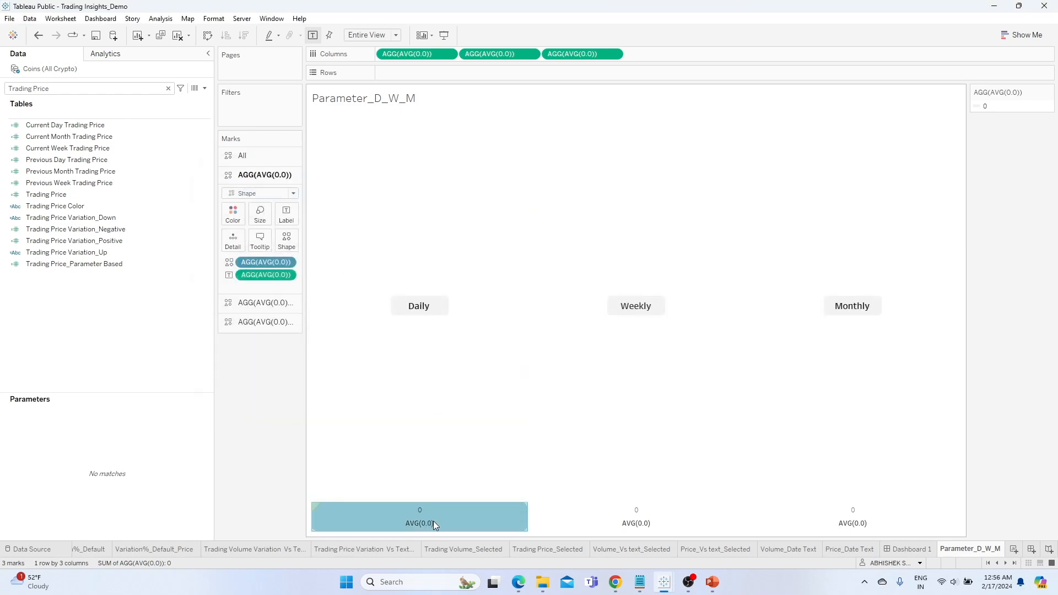
pyautogui.rightClick(433, 521)
pyautogui.click(481, 494)
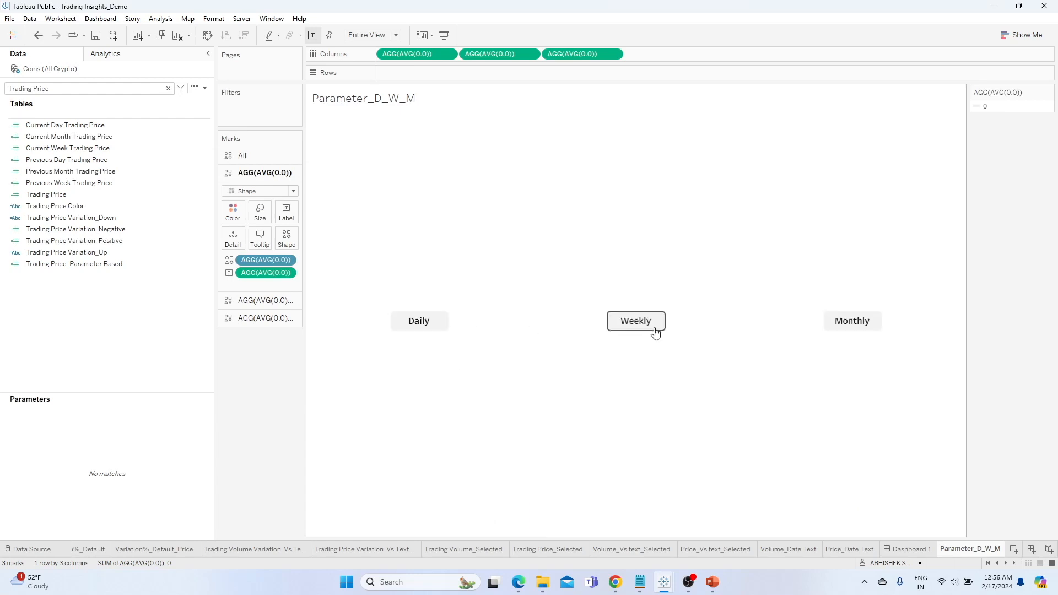
# Select the Daily, Weekly and Monthly shapes in turn to check how they respond as buttons, and clear the selection.
pyautogui.click(834, 330)
pyautogui.click(647, 321)
pyautogui.click(422, 324)
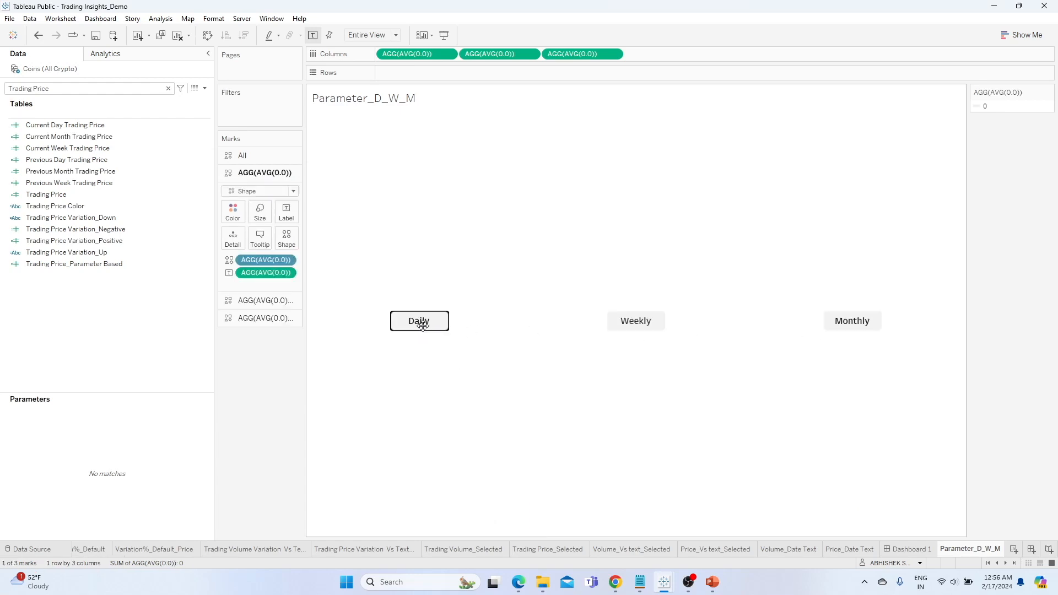
pyautogui.click(638, 325)
pyautogui.click(852, 324)
pyautogui.click(419, 323)
pyautogui.click(652, 329)
pyautogui.click(882, 322)
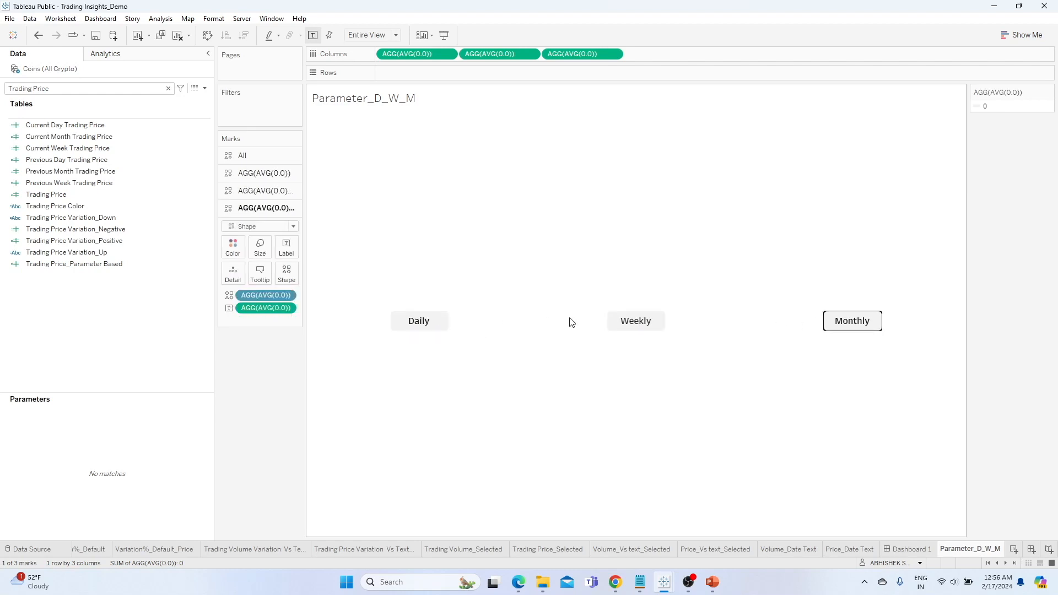
pyautogui.click(829, 324)
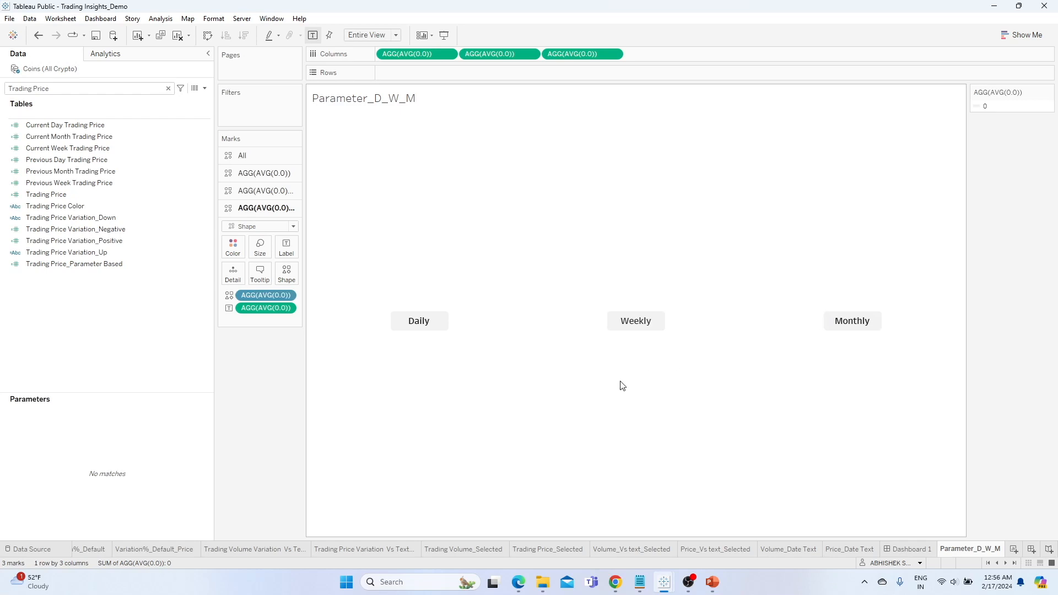
# Clear the field search and create a calculated field named Parameter Daily with the formula 1.
pyautogui.click(168, 88)
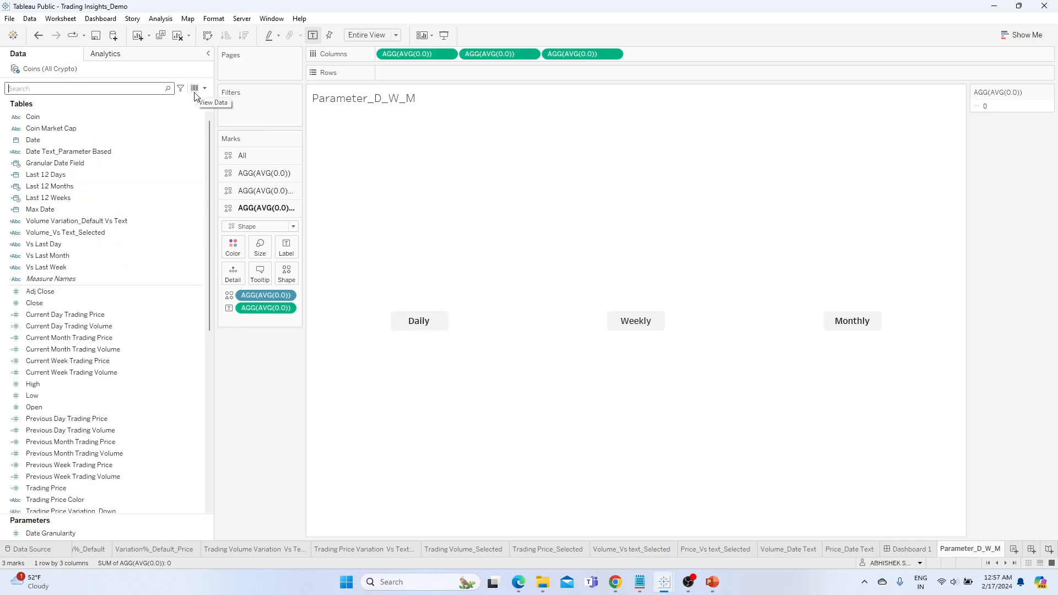
pyautogui.click(205, 88)
pyautogui.click(179, 101)
pyautogui.write('Parameter')
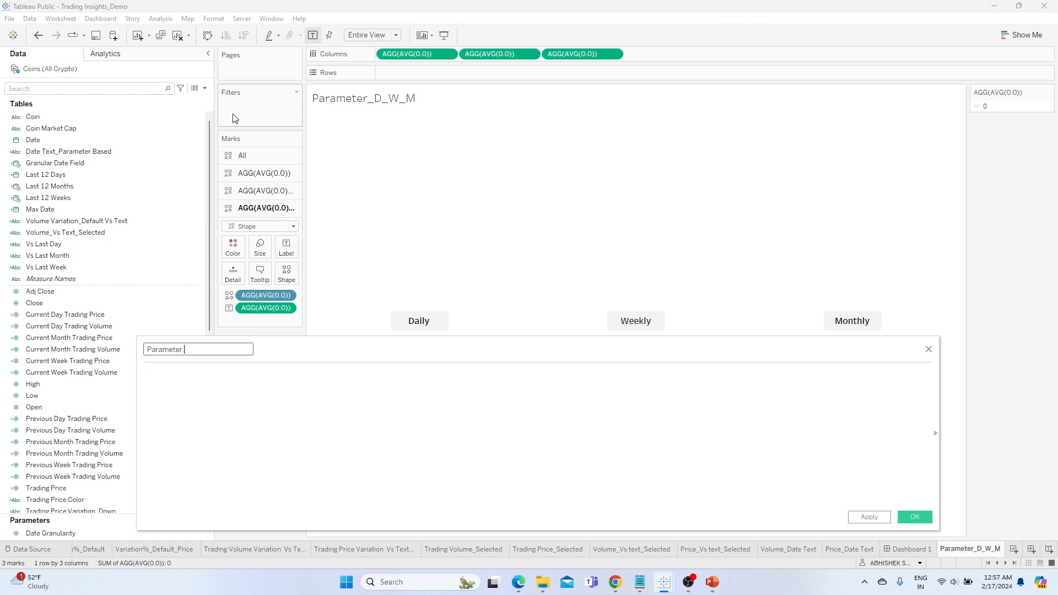
pyautogui.press('Tab')
pyautogui.click(869, 517)
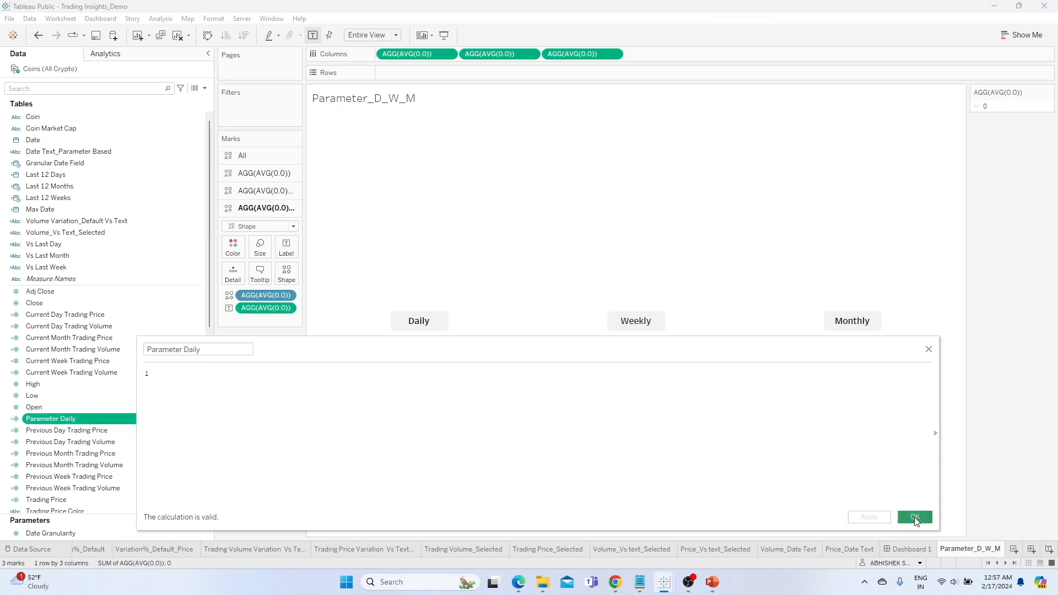
pyautogui.click(914, 517)
# Duplicate Parameter Daily, rename the copy Parameter Weekly and set its formula to 2.
pyautogui.rightClick(197, 419)
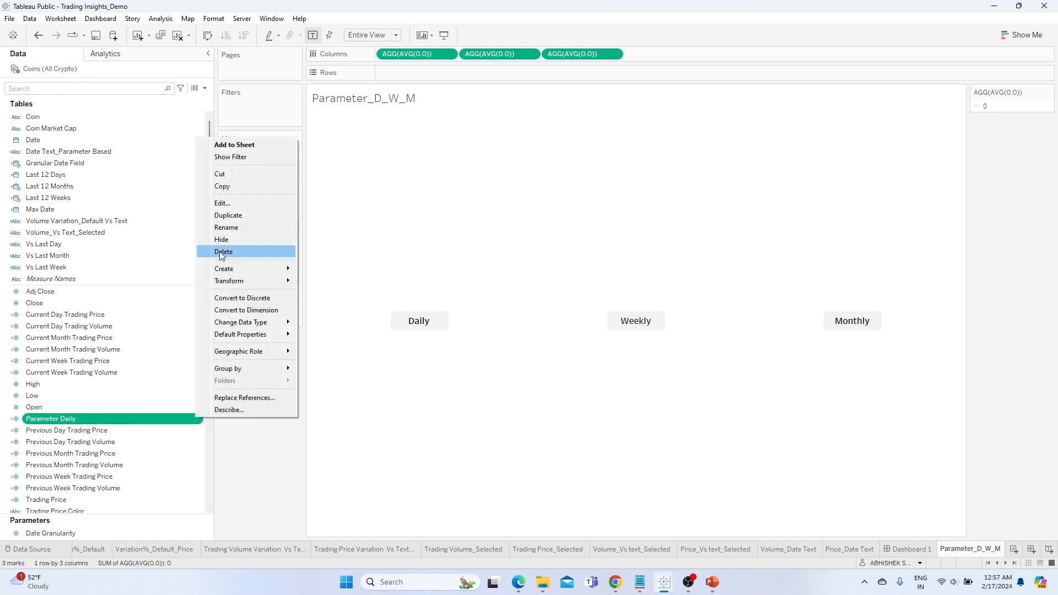
pyautogui.click(241, 214)
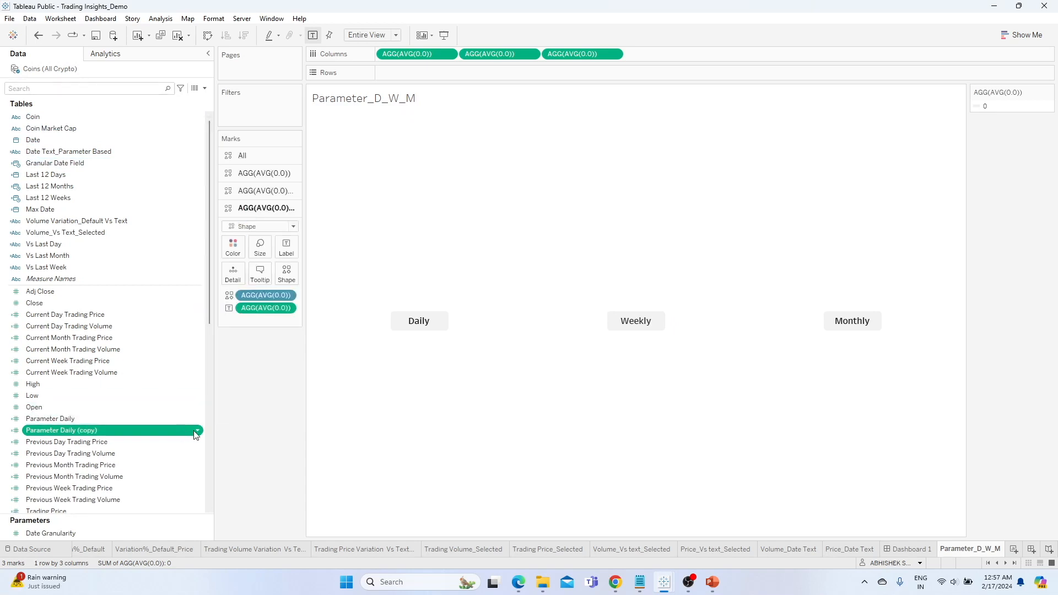
pyautogui.rightClick(200, 431)
pyautogui.click(226, 214)
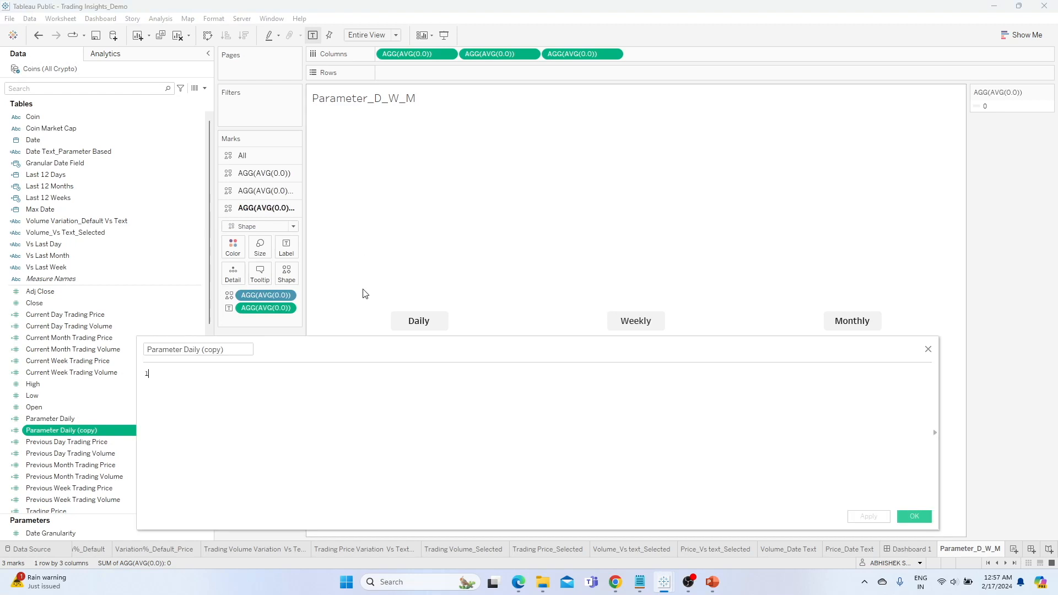
pyautogui.moveTo(226, 352); pyautogui.dragTo(192, 351)
pyautogui.write('W')
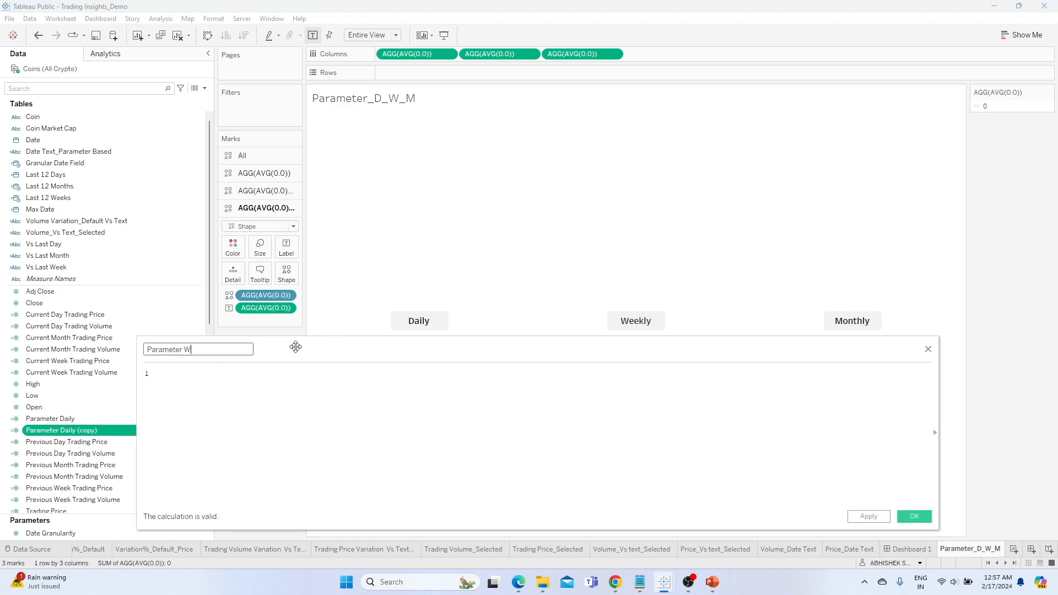
pyautogui.click(188, 371)
pyautogui.press('BackSpace')
pyautogui.write('2')
pyautogui.click(868, 516)
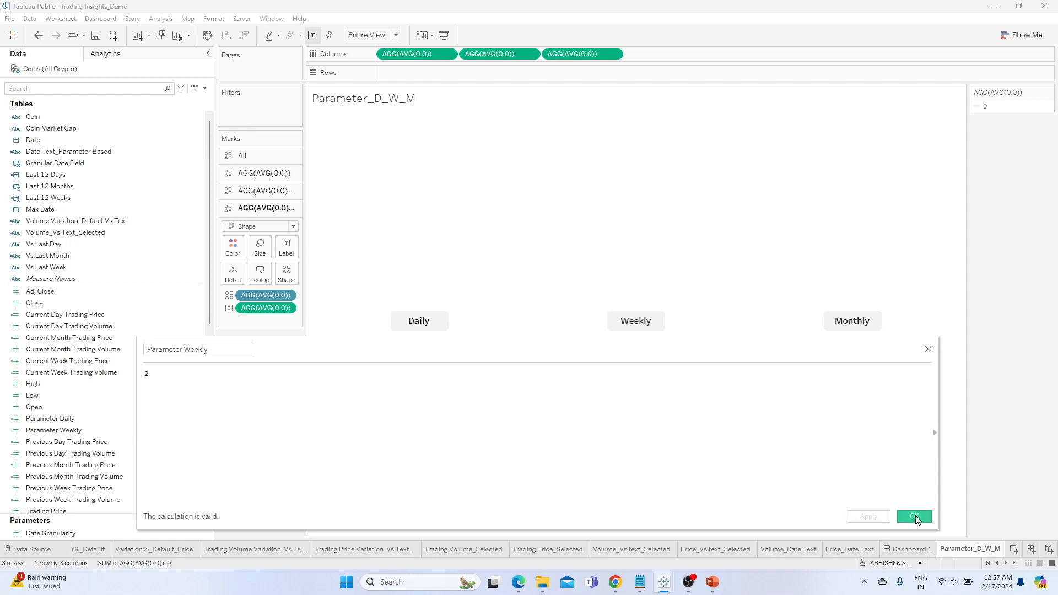
pyautogui.click(914, 517)
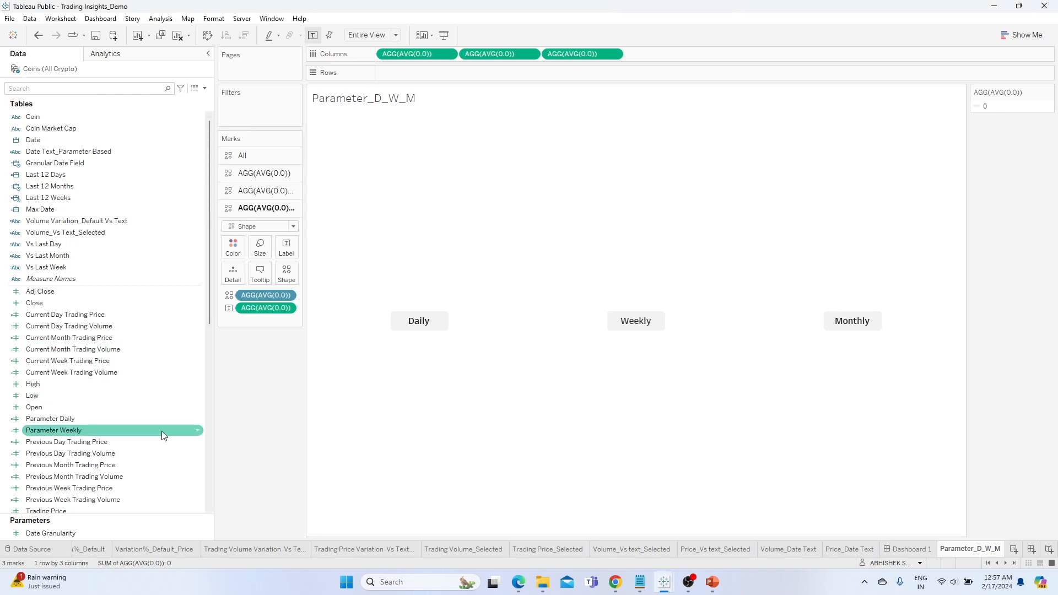
# Duplicate Parameter Weekly, rename the copy Parameter Monthly and set its formula to 3.
pyautogui.click(200, 432)
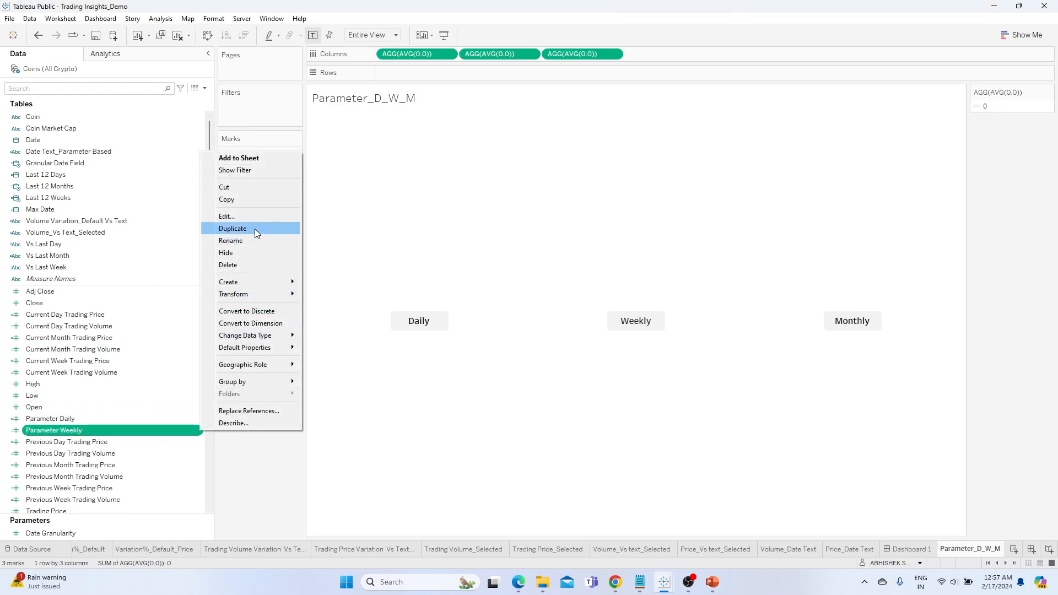
pyautogui.click(254, 229)
pyautogui.click(197, 443)
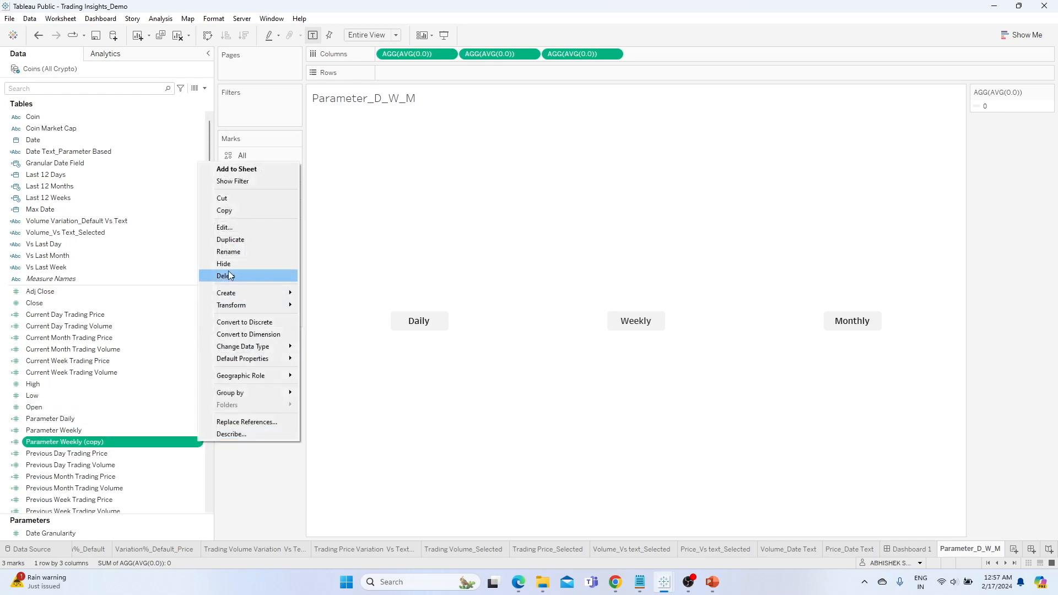
pyautogui.click(233, 228)
pyautogui.click(185, 349)
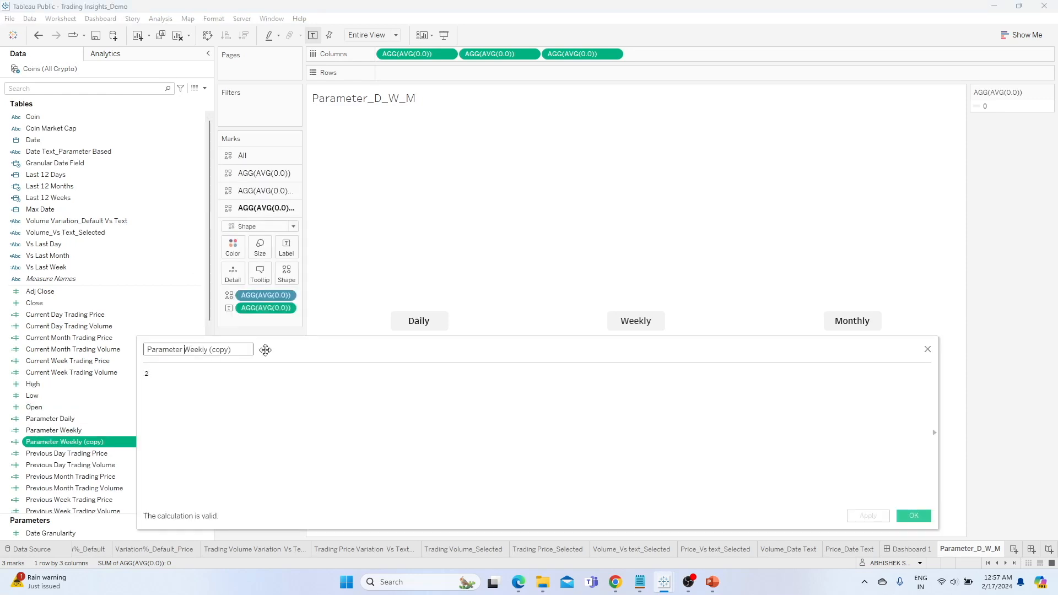
pyautogui.hotkey('shift', 'End')
pyautogui.write('Mo')
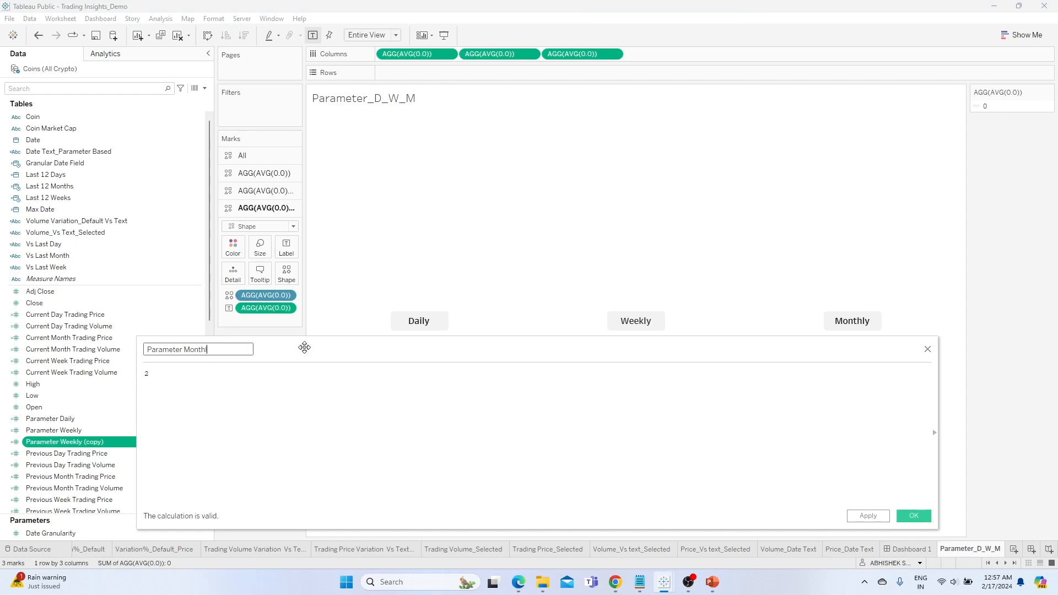
pyautogui.click(251, 377)
pyautogui.press('BackSpace')
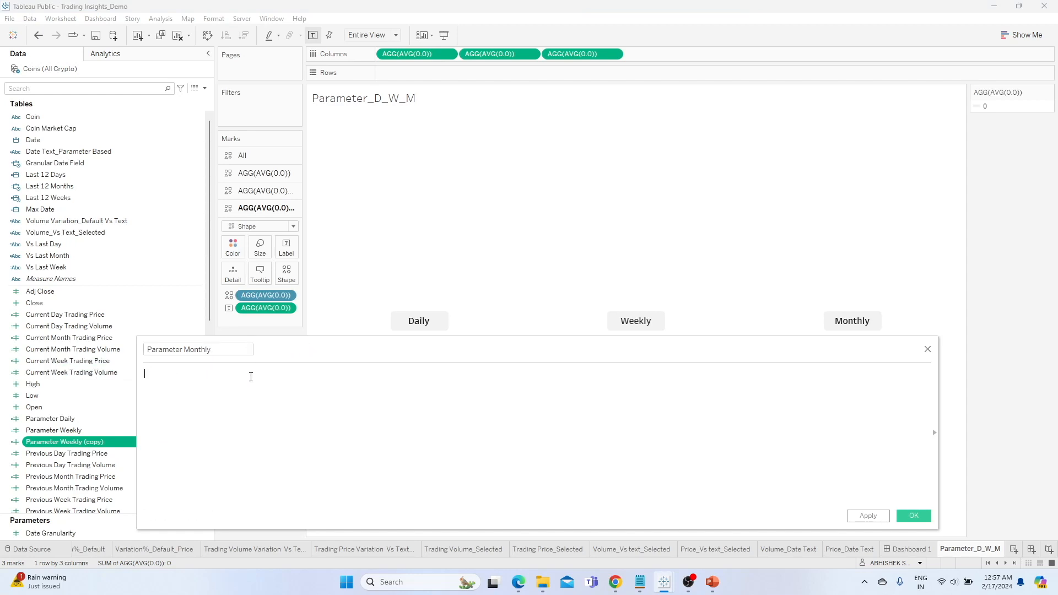
pyautogui.click(869, 516)
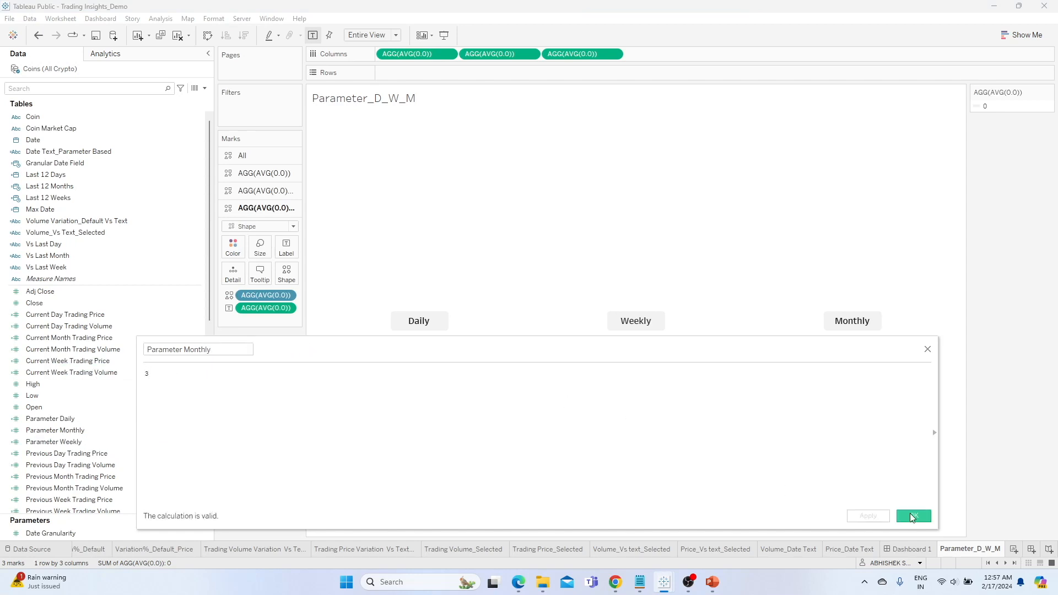
pyautogui.click(914, 516)
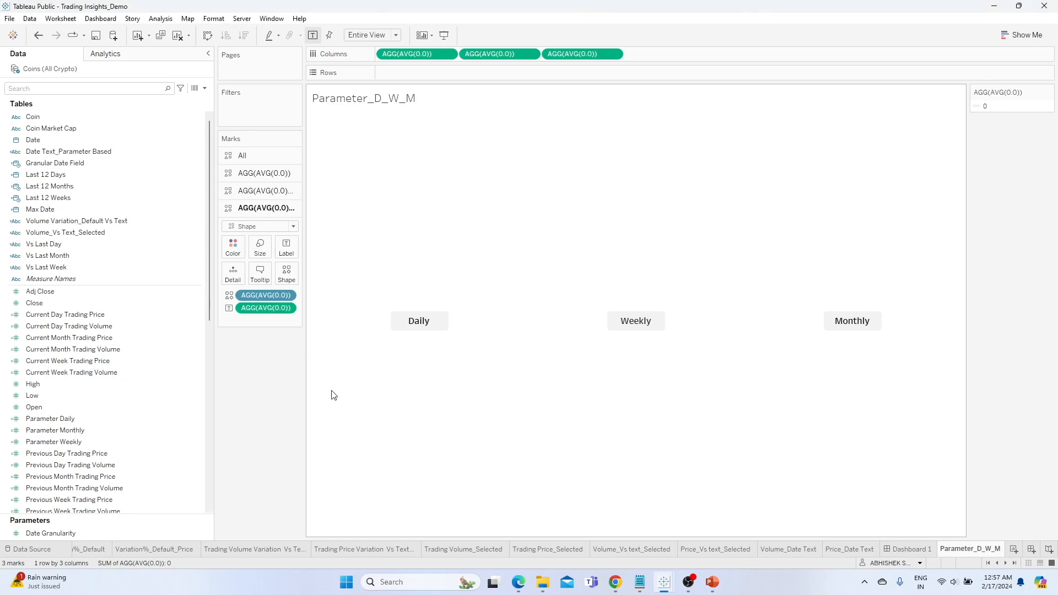
# Add Parameter Daily, Parameter Monthly and Parameter Weekly to Detail on the first, second and third AVG(0.0) marks cards respectively.
pyautogui.click(265, 173)
pyautogui.moveTo(55, 419); pyautogui.dragTo(233, 238)
pyautogui.click(263, 313)
pyautogui.moveTo(83, 430); pyautogui.dragTo(234, 260)
pyautogui.click(249, 333)
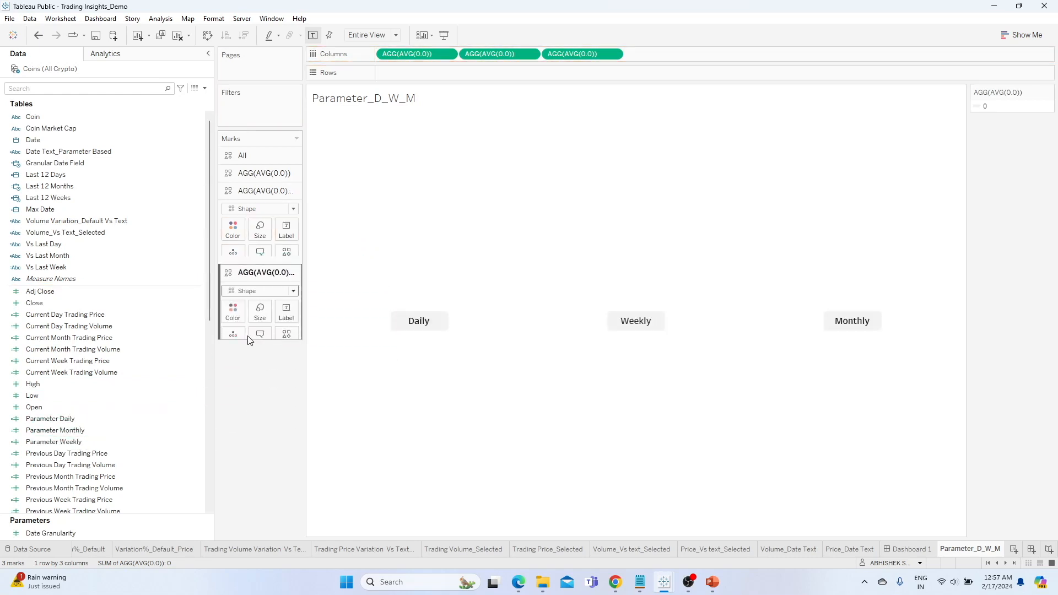
pyautogui.moveTo(138, 441); pyautogui.dragTo(234, 273)
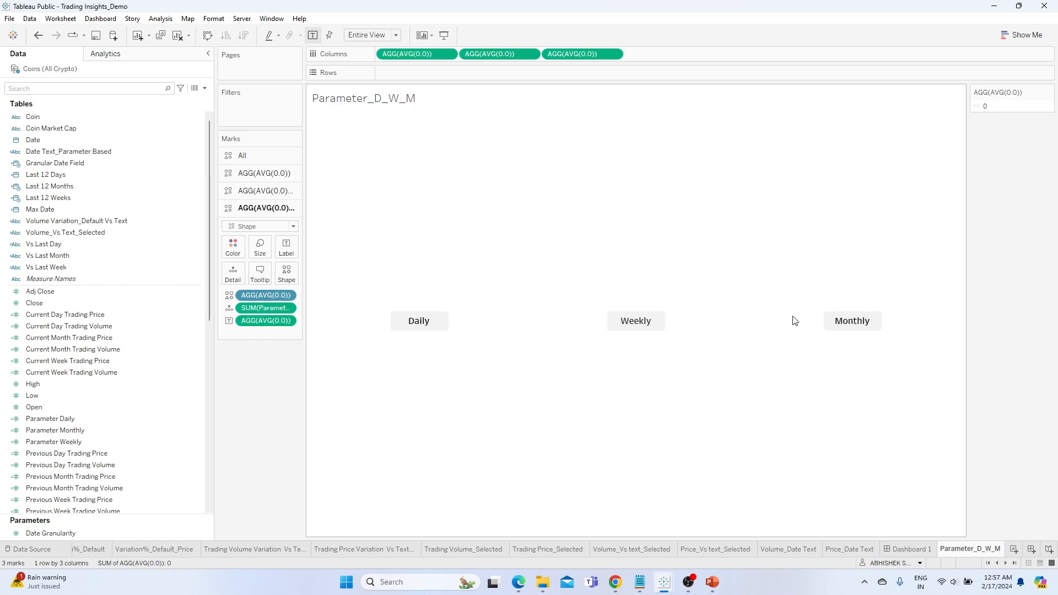
# Recheck the selection of each date granularity shape with the parameter fields on Detail, and deselect the marks.
pyautogui.click(416, 325)
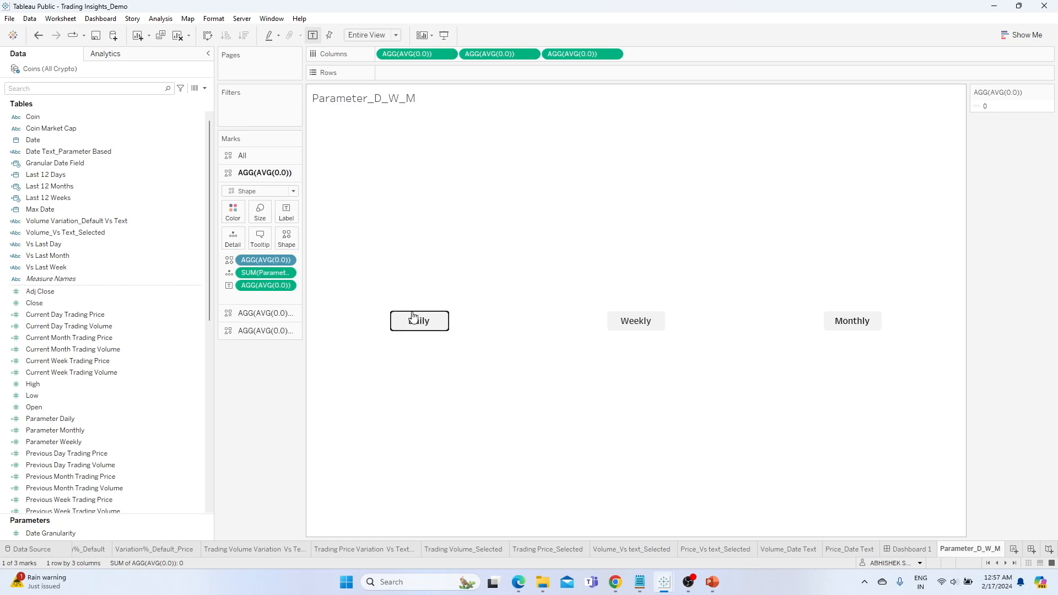
pyautogui.click(637, 322)
pyautogui.click(852, 322)
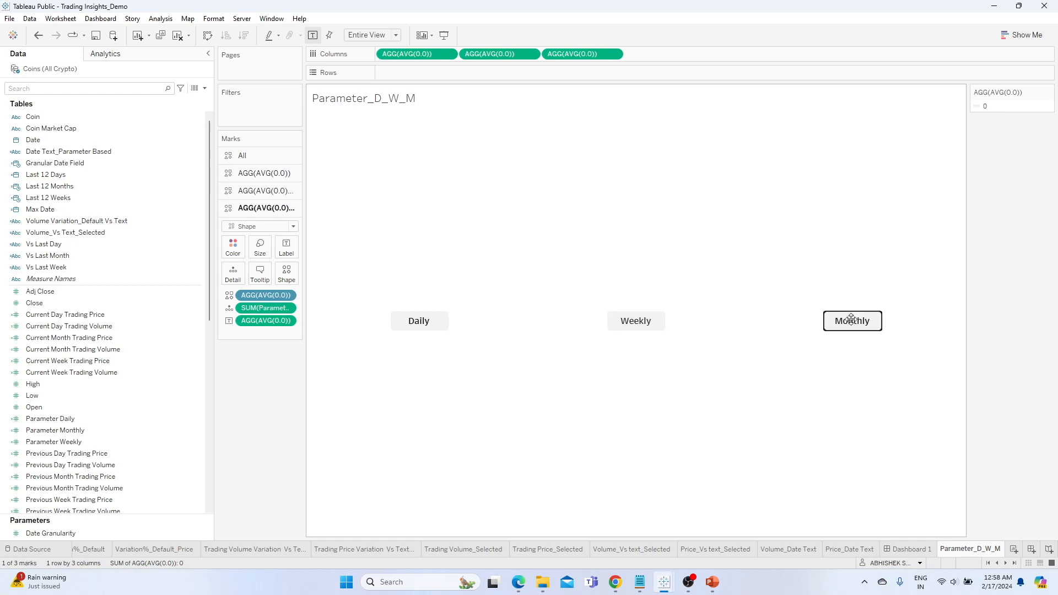
pyautogui.click(638, 325)
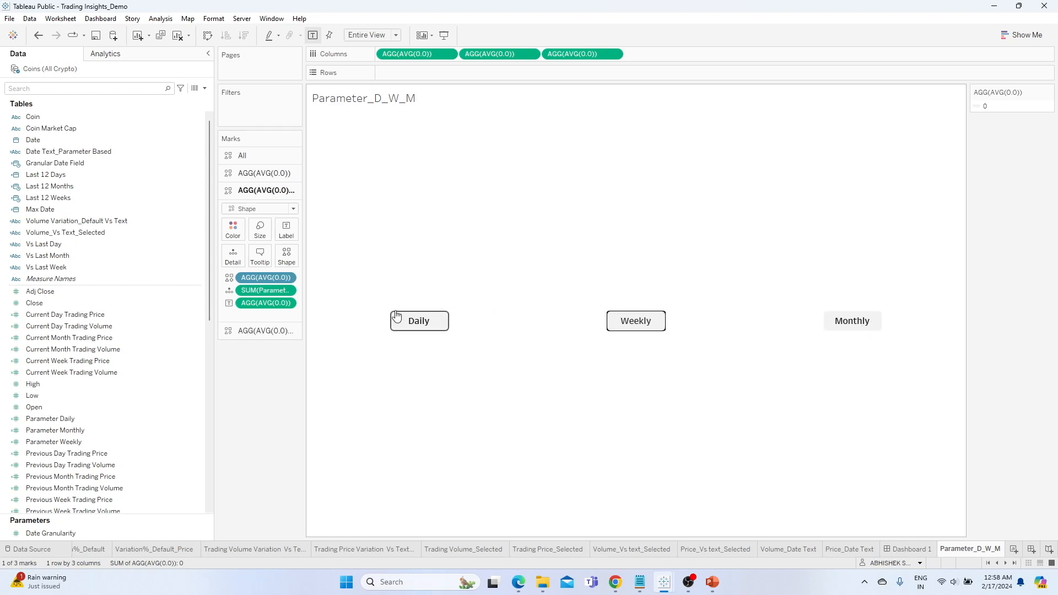
pyautogui.click(424, 319)
pyautogui.click(314, 378)
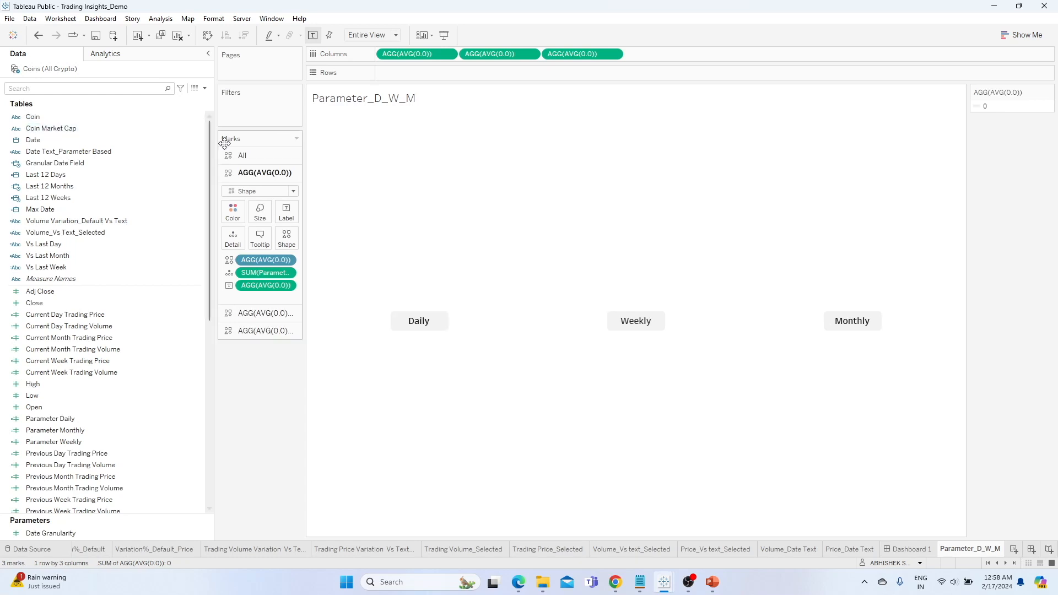
# Create the calculated field Parameter Color_Daily with formula IF [Date Granularity] = 1 THEN "TRUE" ELSE "FALSE" END.
pyautogui.click(204, 89)
pyautogui.click(150, 100)
pyautogui.write('Parameter Color')
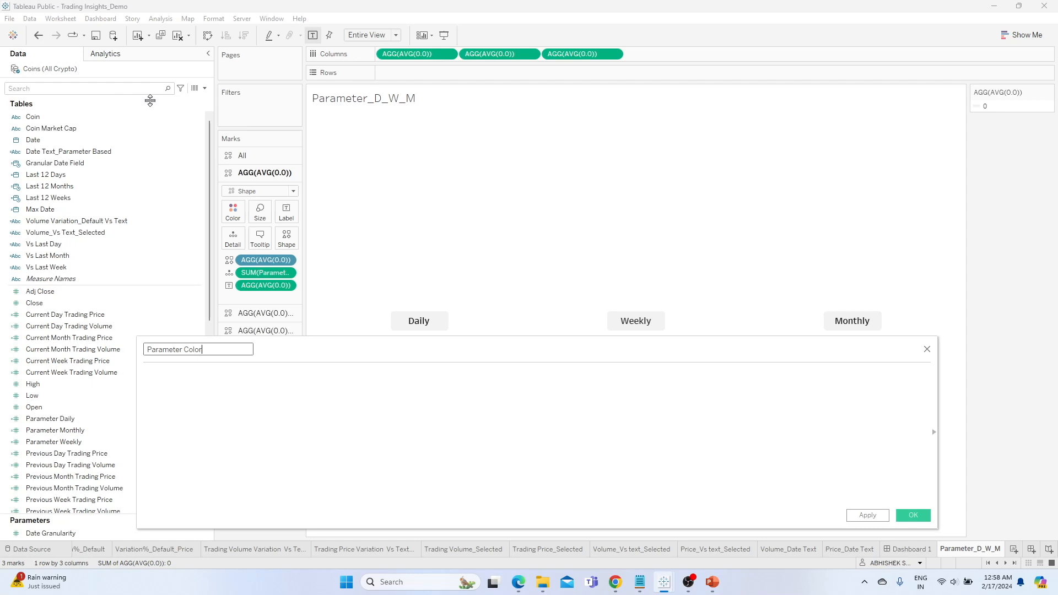
pyautogui.write('y')
pyautogui.press('Tab')
pyautogui.write('IF')
pyautogui.press('Return')
pyautogui.press('Tab')
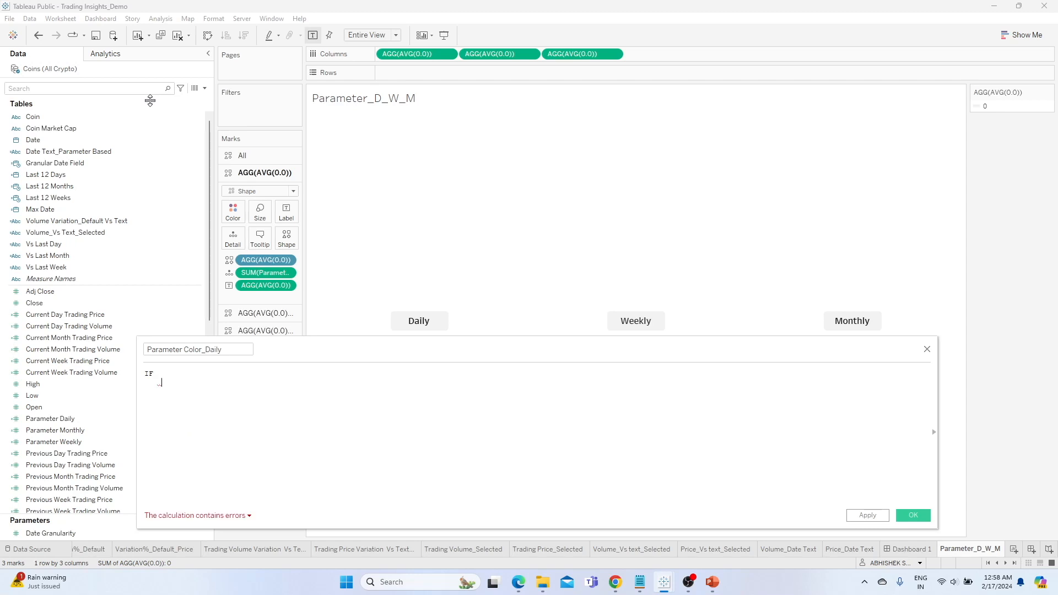
pyautogui.write('Date')
pyautogui.press('Down')
pyautogui.press('Down')
pyautogui.press('Return')
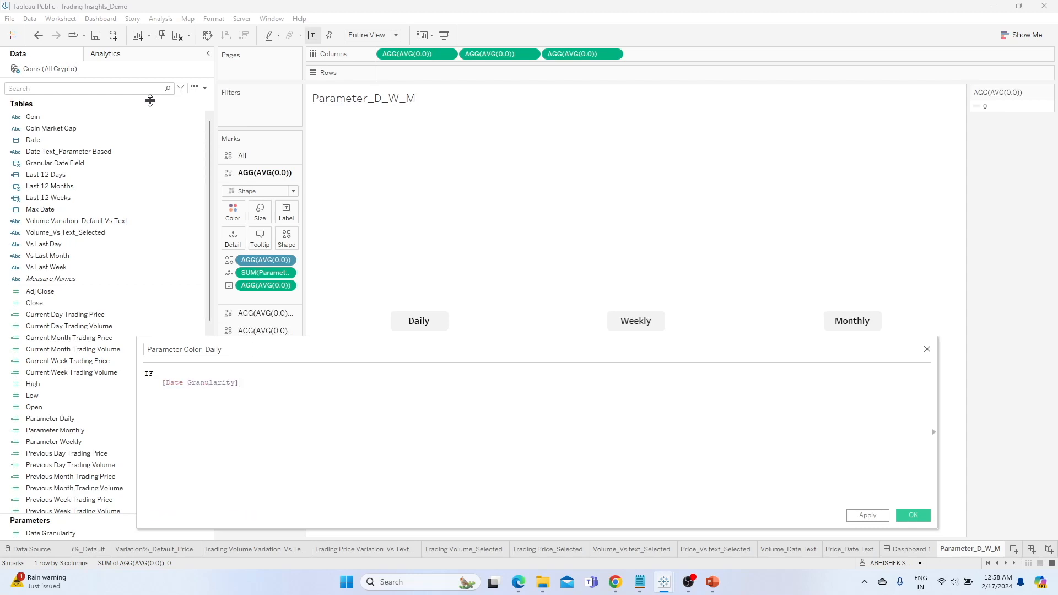
pyautogui.write('= 1 TH')
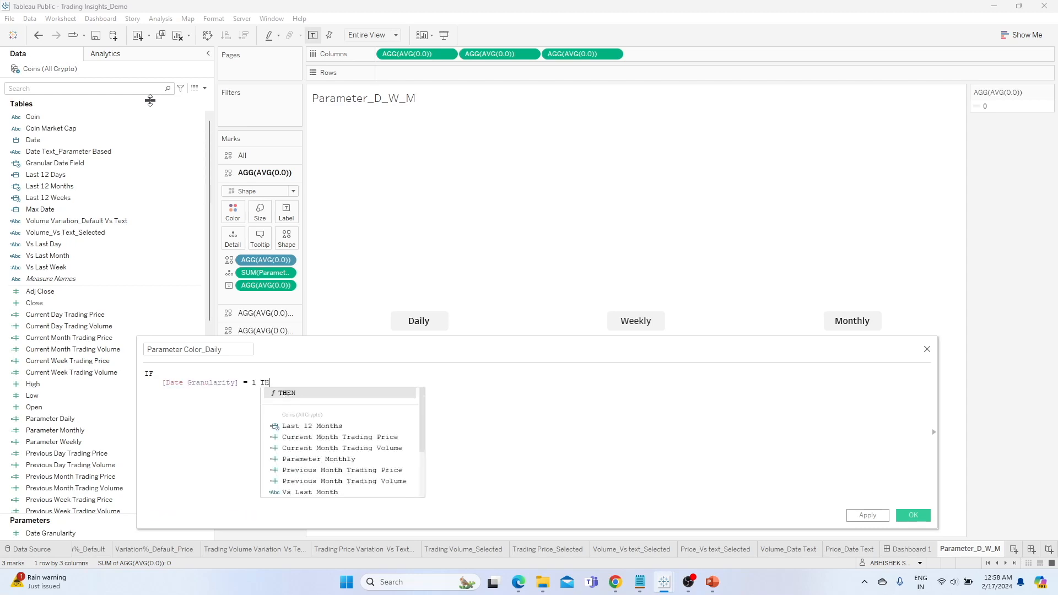
pyautogui.write('EN TR')
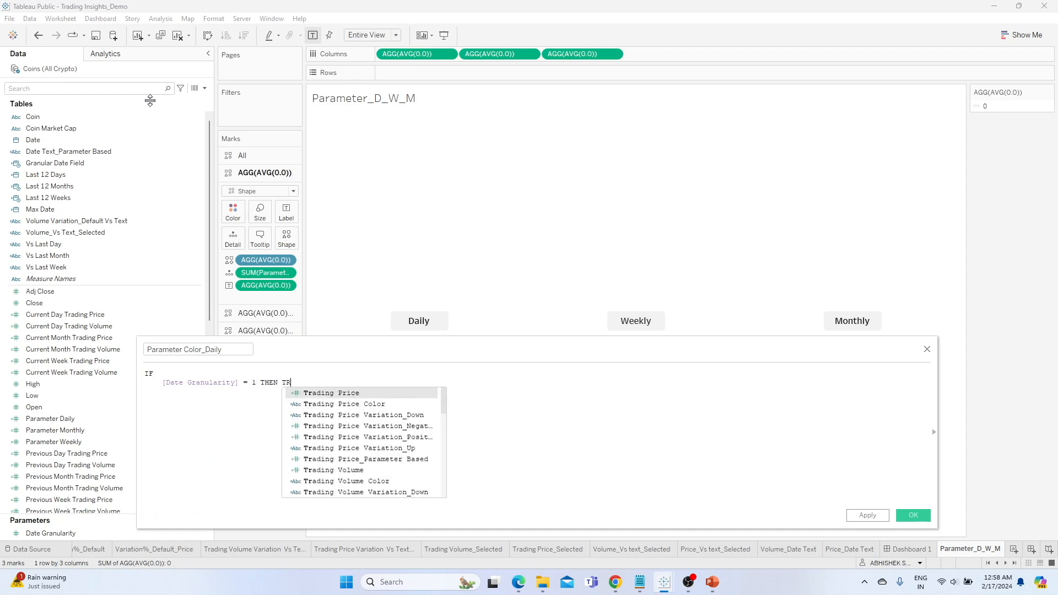
pyautogui.write('UE')
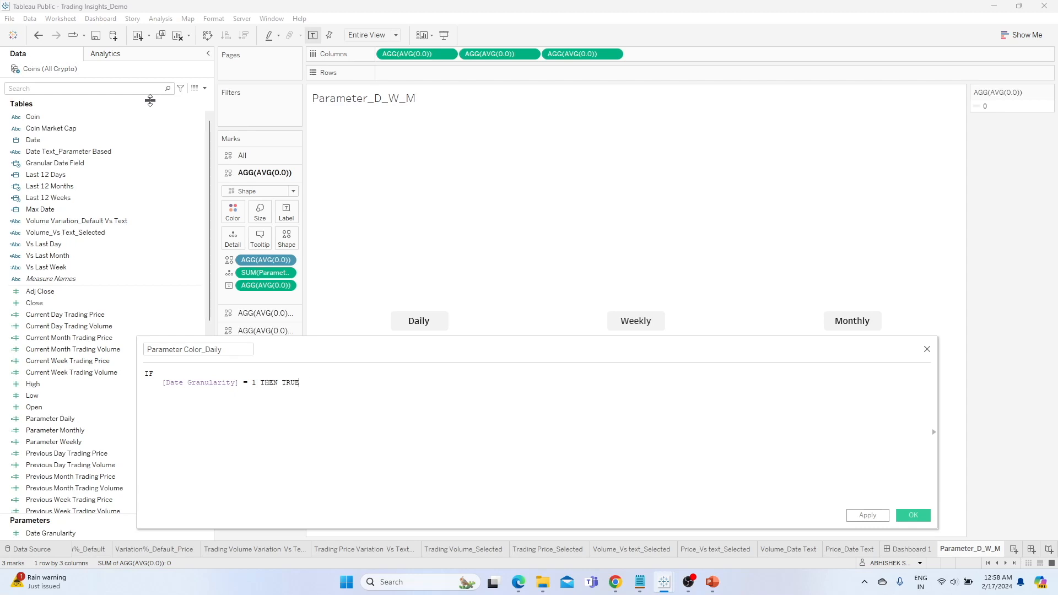
pyautogui.hotkey('shift', 'Left')
pyautogui.hotkey('shift', 'Left')
pyautogui.press('BackSpace')
pyautogui.write('ELSE "FALSE" EN')
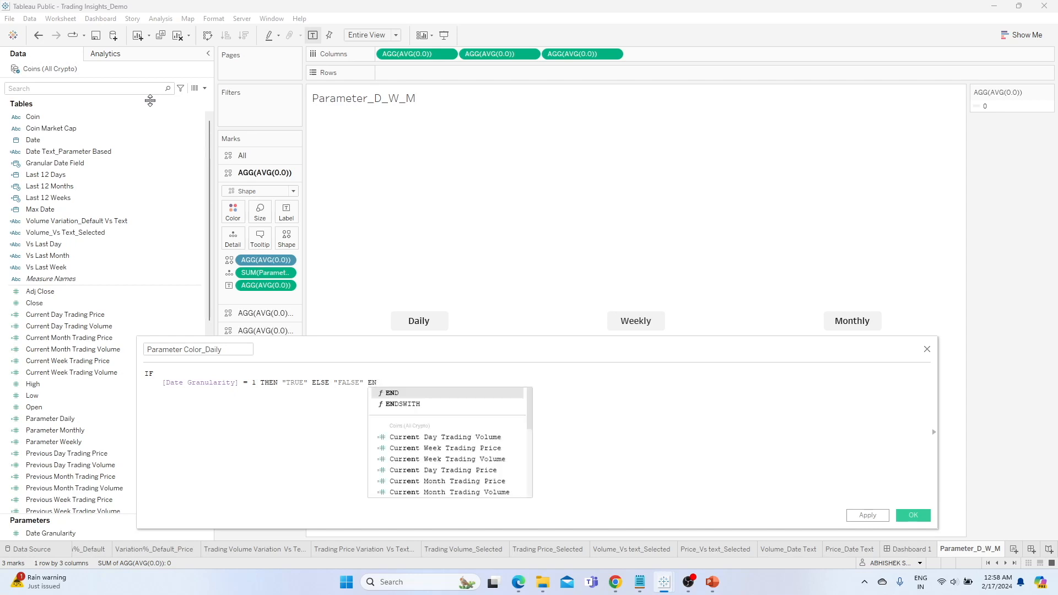
pyautogui.write('D')
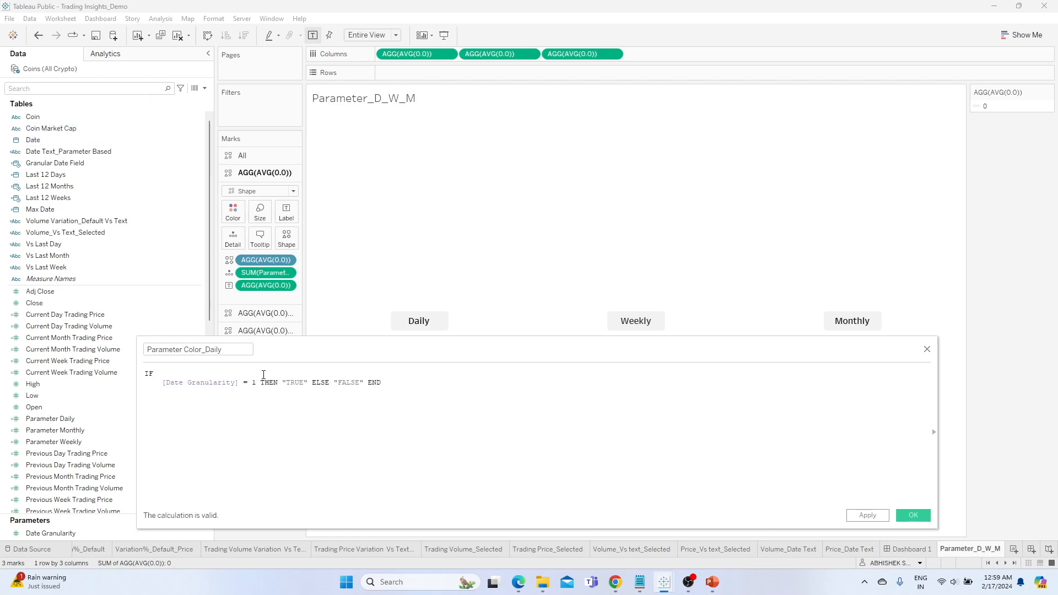
# Lay out the Parameter Color_Daily formula with keywords on separate lines and indented values, and save the field.
pyautogui.press('Return')
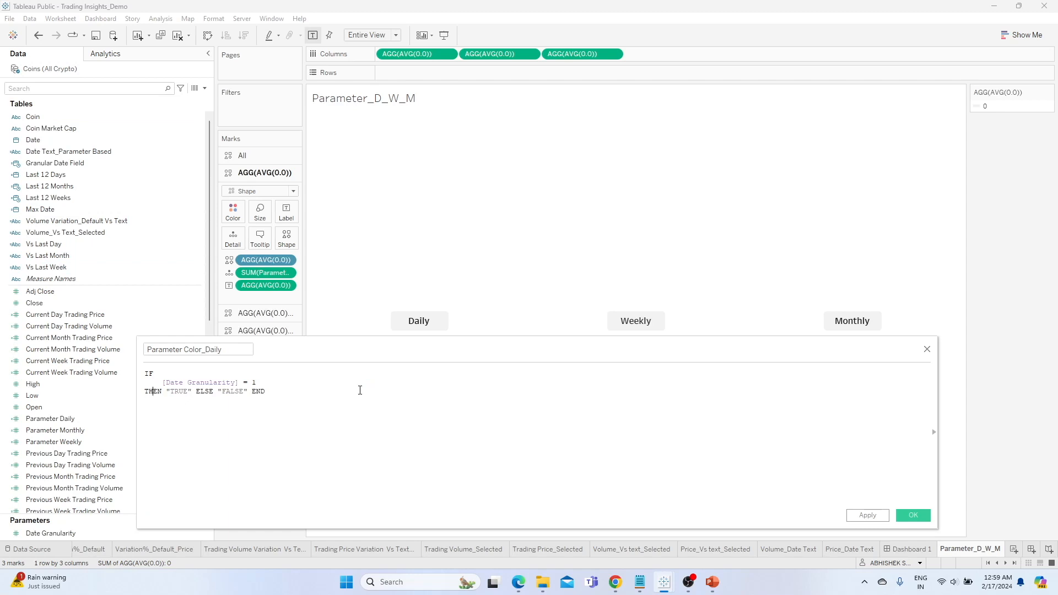
pyautogui.hotkey('ctrl', 'Right')
pyautogui.press('Return')
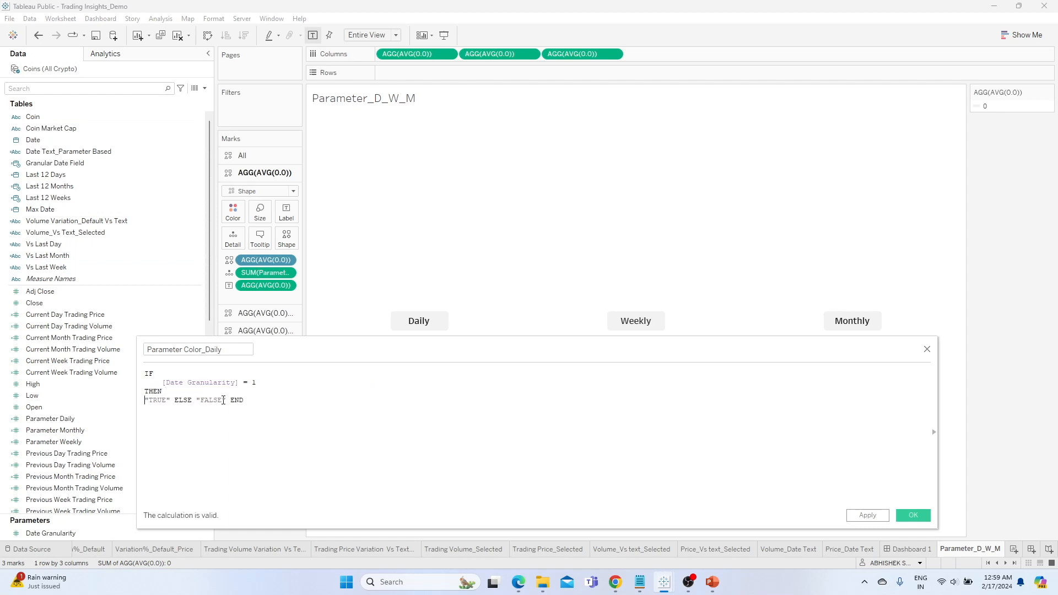
pyautogui.press('Tab')
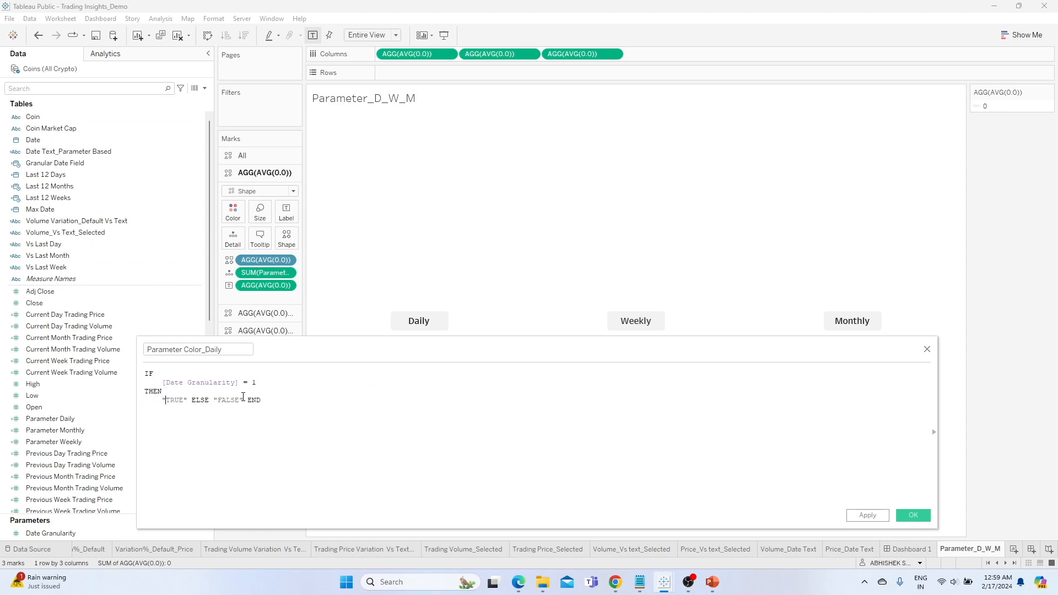
pyautogui.hotkey('ctrl', 'Right')
pyautogui.press('Return')
pyautogui.hotkey('ctrl', 'Right')
pyautogui.press('Return')
pyautogui.press('Tab')
pyautogui.hotkey('ctrl', 'Right')
pyautogui.press('Return')
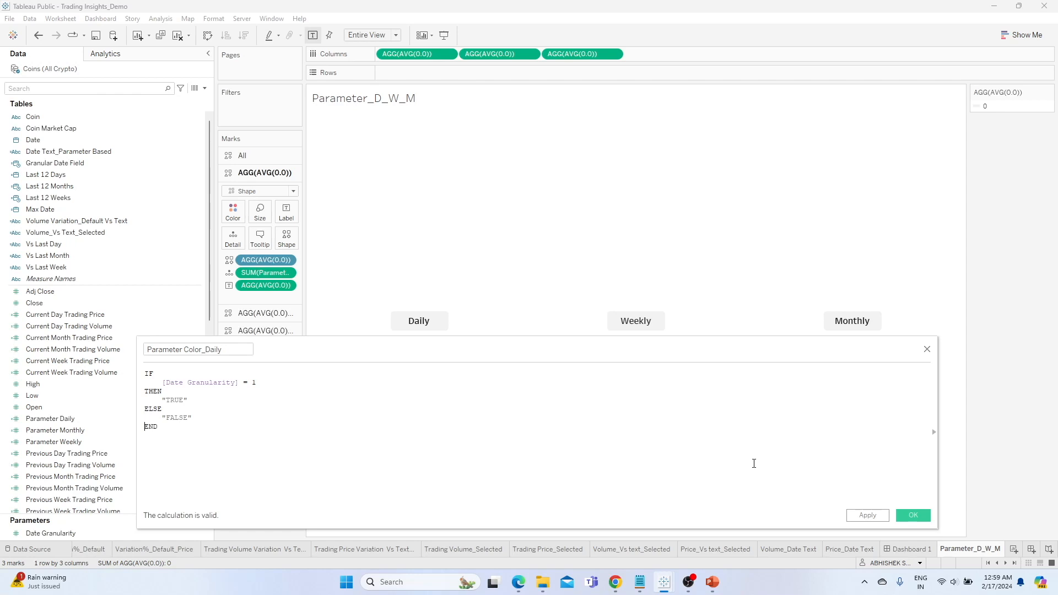
pyautogui.click(862, 517)
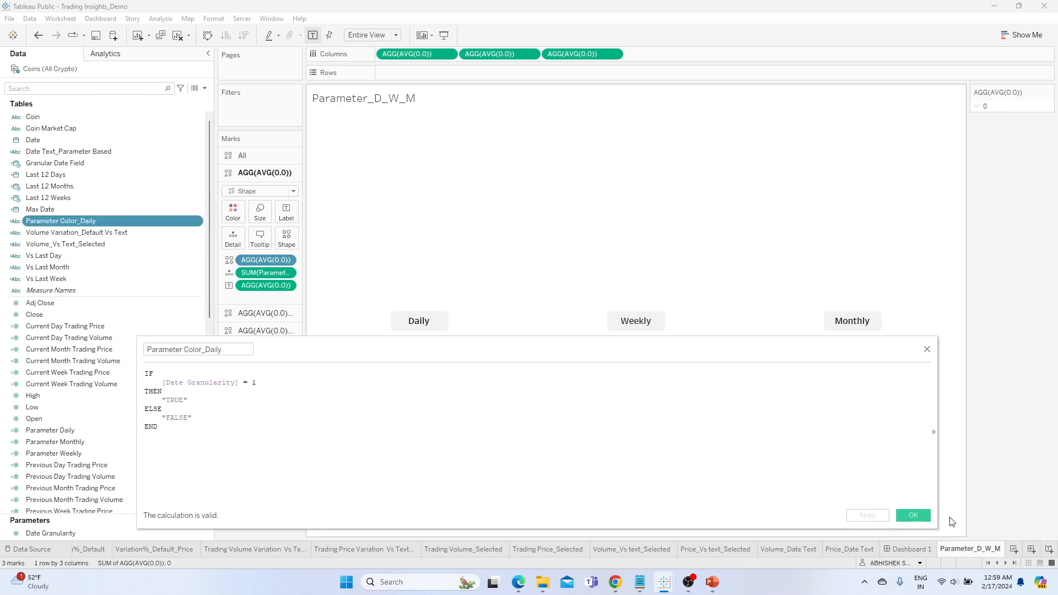
pyautogui.click(913, 515)
# Duplicate Parameter Color_Daily and rename the copy Parameter Color_Weekly in its calculation editor.
pyautogui.click(199, 221)
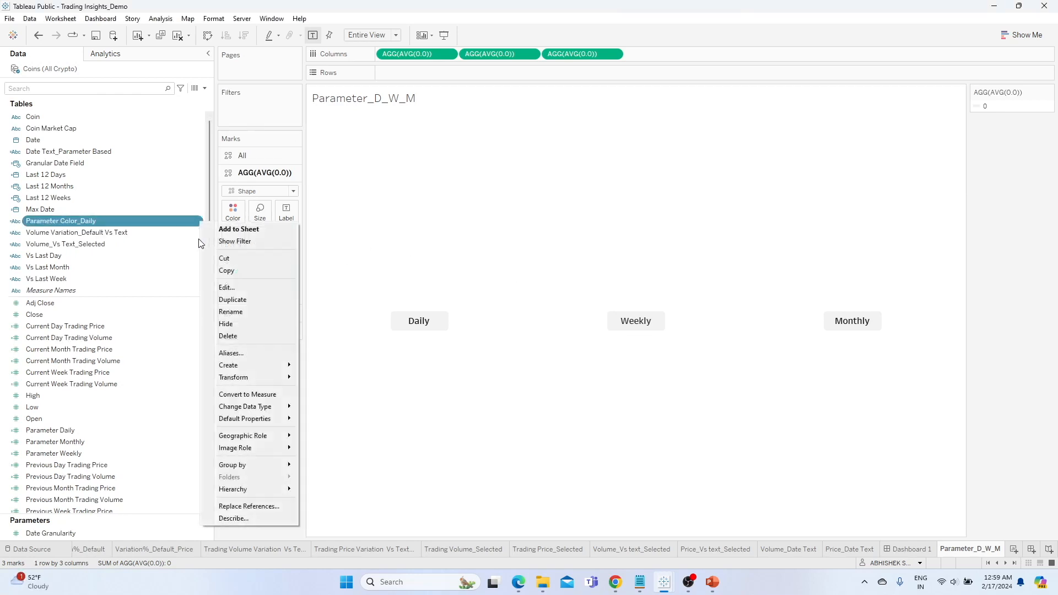
pyautogui.click(229, 301)
pyautogui.click(200, 237)
pyautogui.click(244, 299)
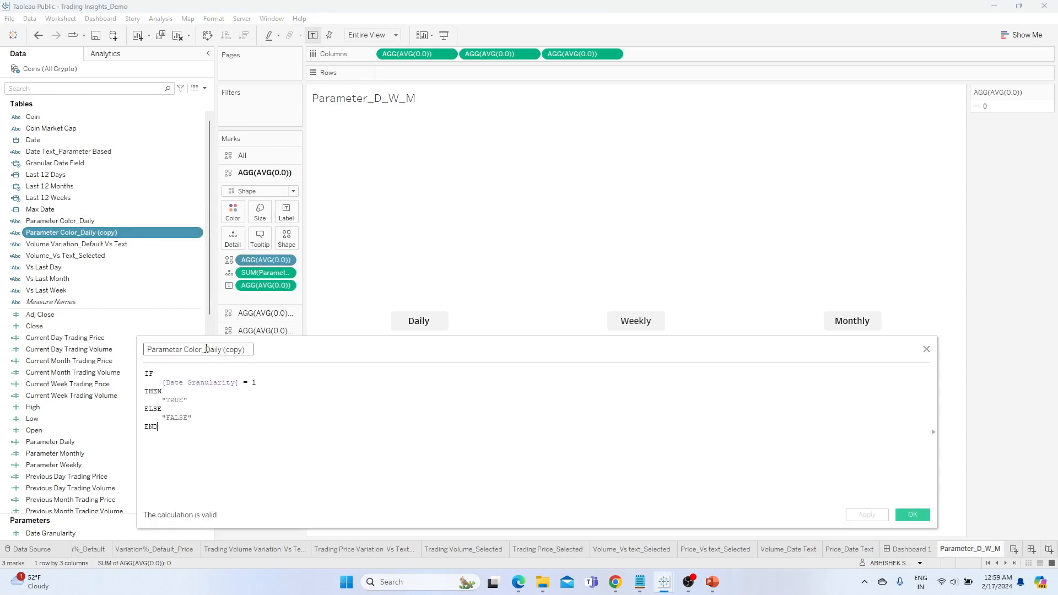
pyautogui.press('BackSpace')
pyautogui.press('BackSpace')
pyautogui.press('BackSpace')
pyautogui.press('BackSpace')
pyautogui.press('BackSpace')
pyautogui.press('BackSpace')
pyautogui.press('BackSpace')
pyautogui.press('BackSpace')
pyautogui.press('BackSpace')
pyautogui.press('BackSpace')
pyautogui.press('BackSpace')
pyautogui.press('BackSpace')
pyautogui.write('W')
# Set the Date Granularity condition in Parameter Color_Weekly to 2 and save the calculation.
pyautogui.click(267, 382)
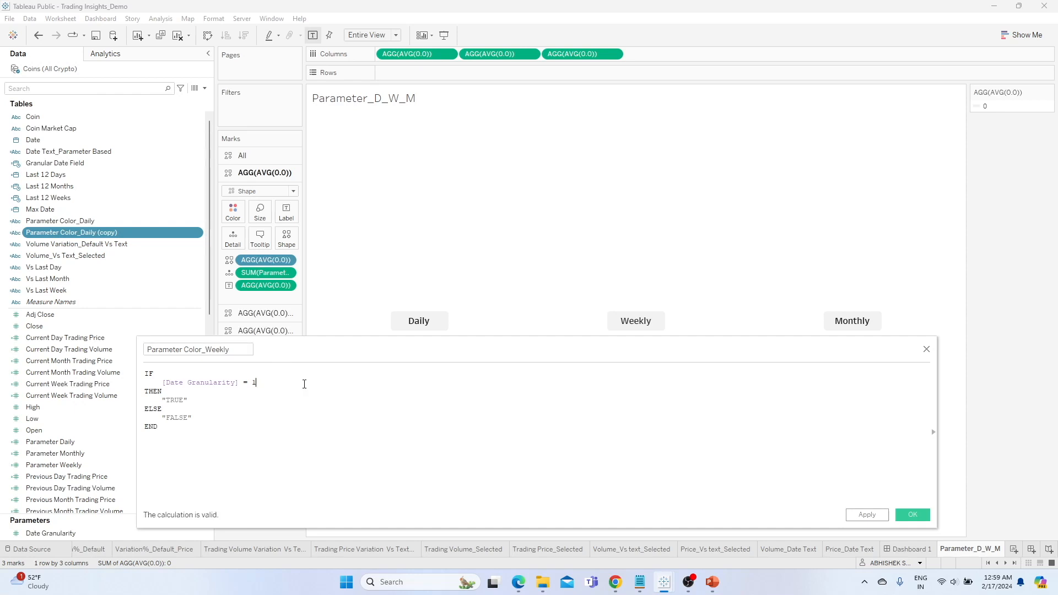
pyautogui.press('BackSpace')
pyautogui.write('2')
pyautogui.click(884, 515)
pyautogui.click(913, 515)
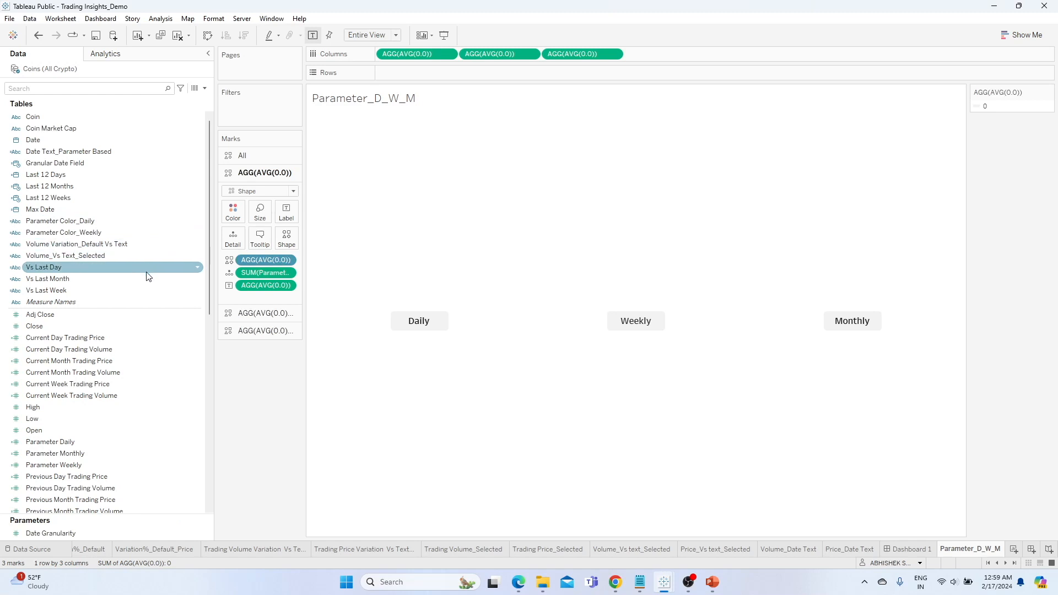
# Duplicate Parameter Color_Weekly and rename the copy Parameter Color_Monthly in its calculation editor.
pyautogui.rightClick(201, 232)
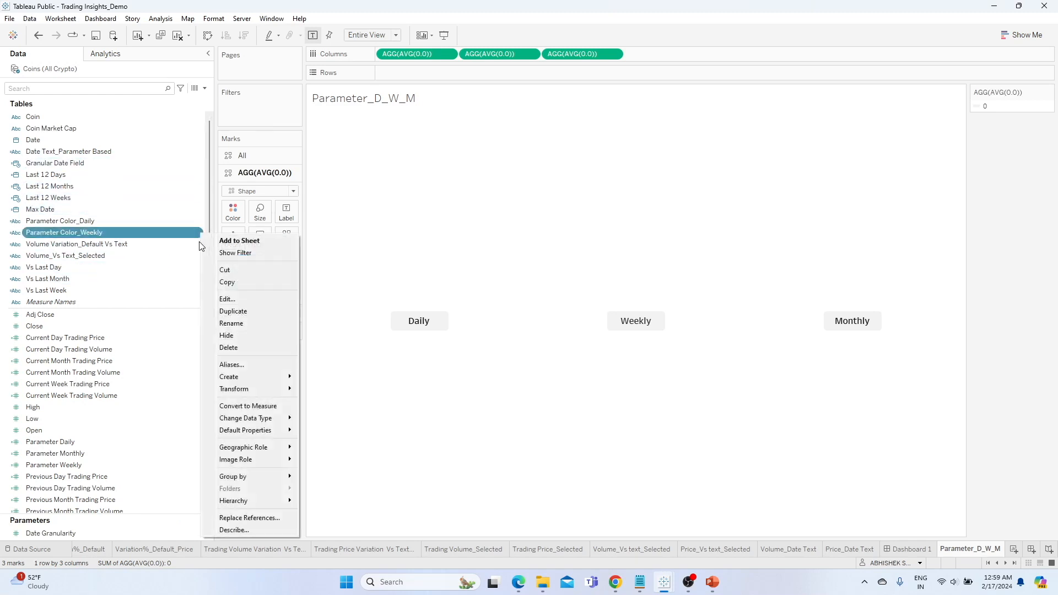
pyautogui.click(233, 310)
pyautogui.click(198, 244)
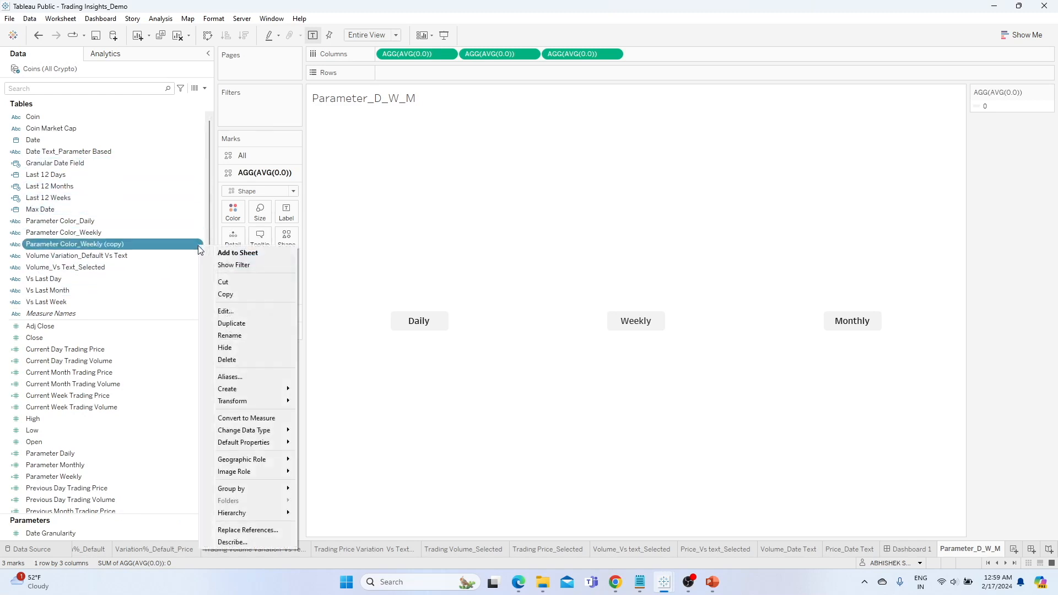
pyautogui.click(237, 310)
pyautogui.click(205, 350)
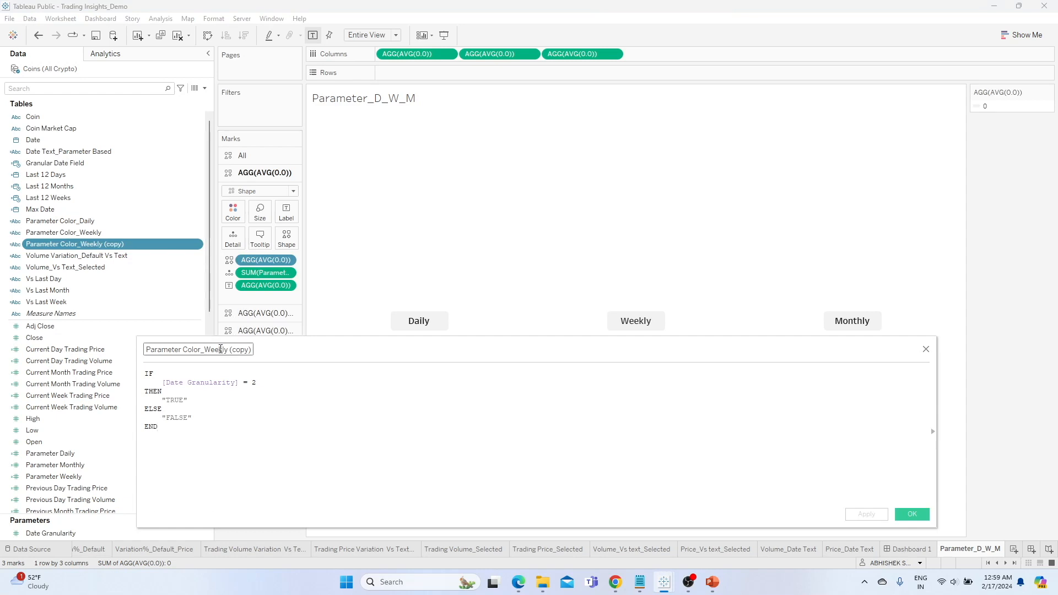
pyautogui.hotkey('shift', 'End')
pyautogui.write('Monthly')
# Set the Date Granularity condition in Parameter Color_Monthly to 3 and save the calculation.
pyautogui.click(299, 381)
pyautogui.press('BackSpace')
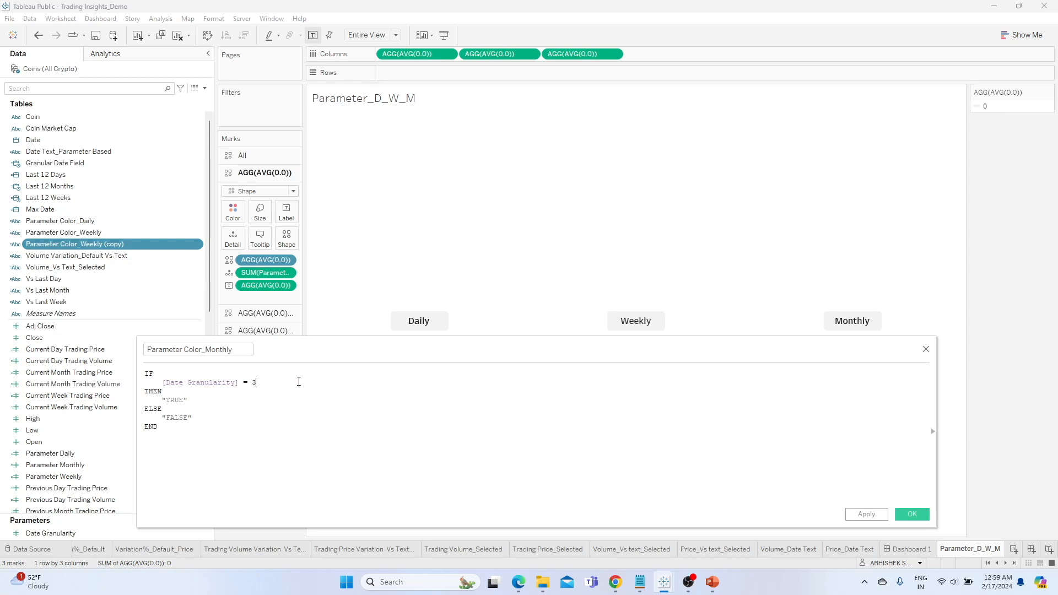
pyautogui.write('3')
pyautogui.click(866, 514)
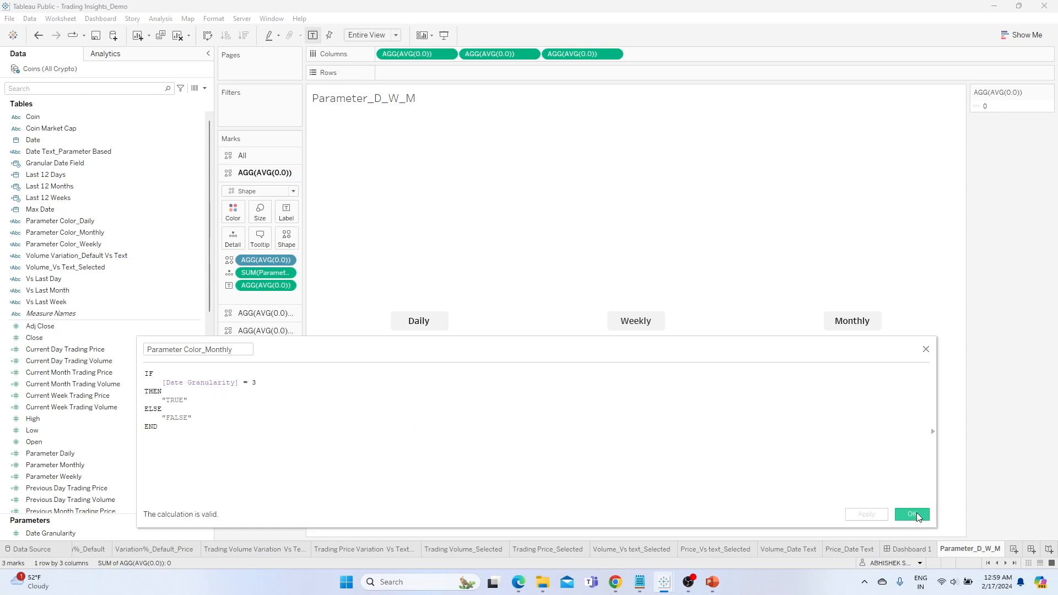
pyautogui.click(913, 514)
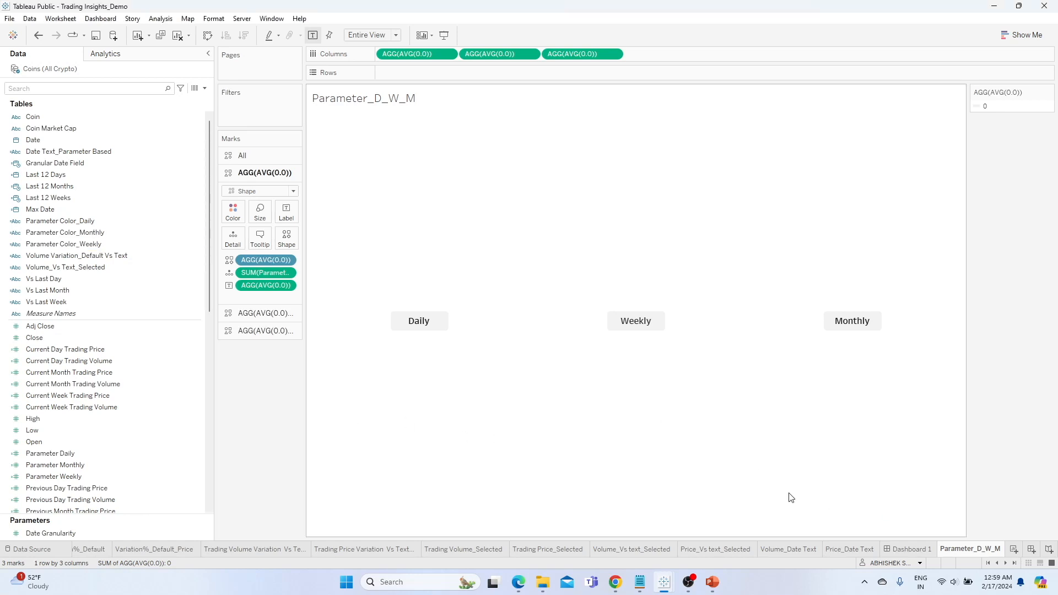
# Add Parameter Color_Daily to Color on the first AVG(0.0) marks card.
pyautogui.click(127, 221)
pyautogui.click(110, 243)
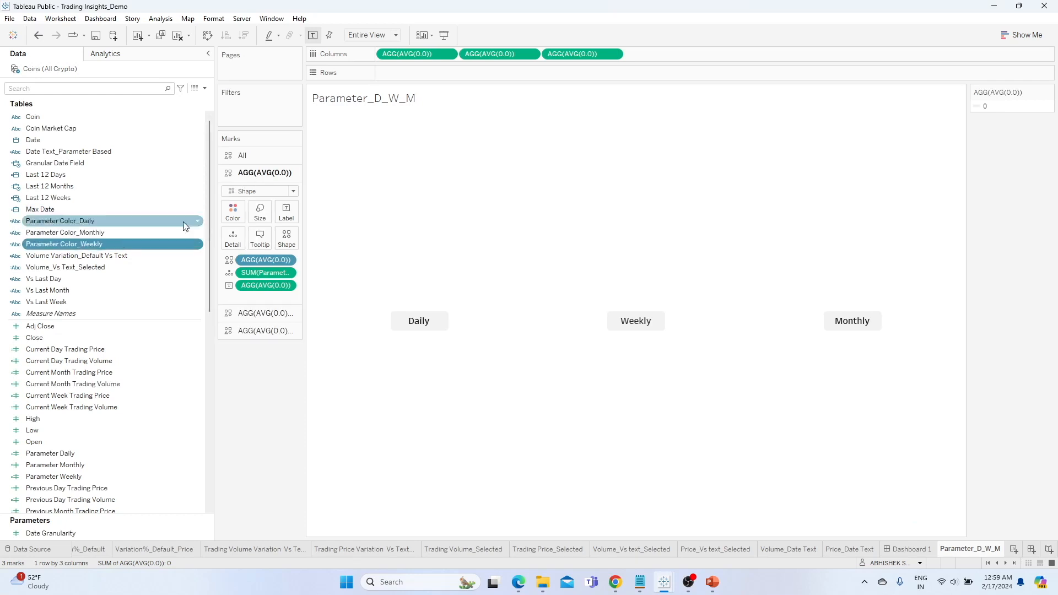
pyautogui.click(88, 221)
pyautogui.moveTo(61, 226); pyautogui.dragTo(232, 221)
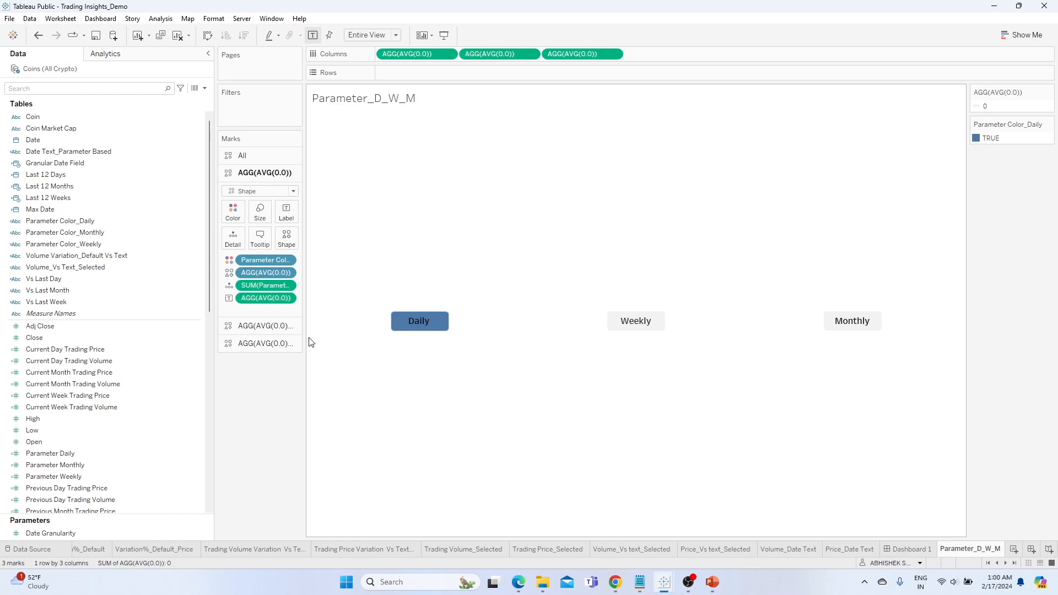
# Assign orange to the TRUE value of Parameter Color_Daily.
pyautogui.doubleClick(977, 138)
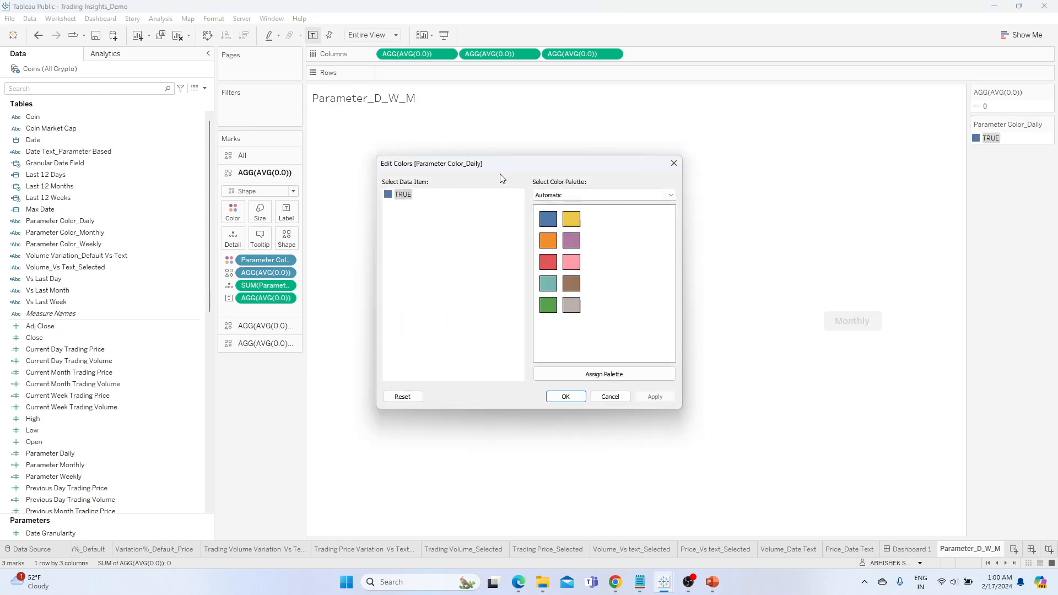
pyautogui.click(391, 200)
pyautogui.click(546, 242)
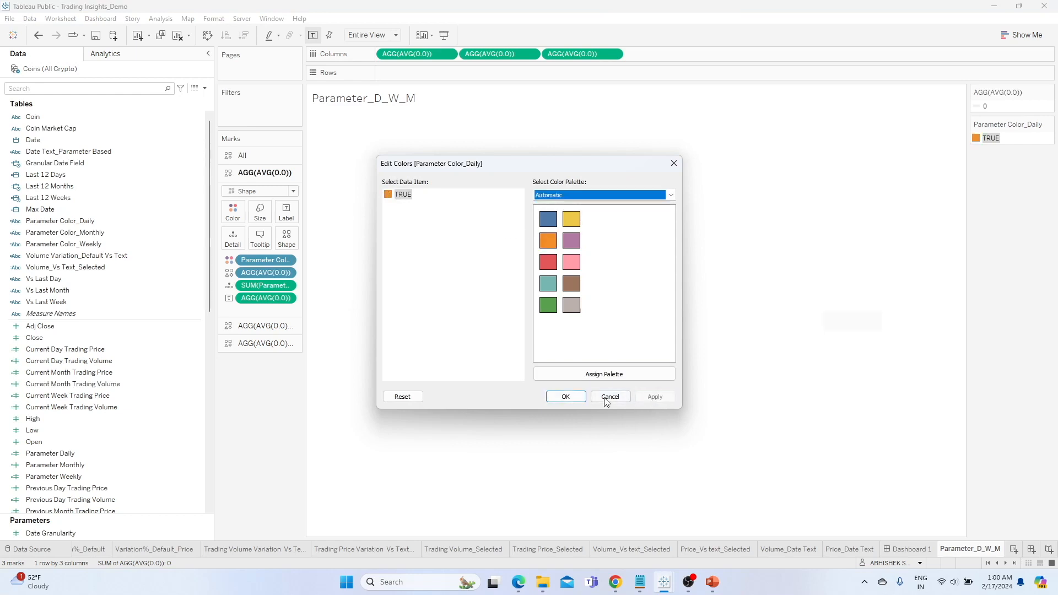
pyautogui.click(565, 396)
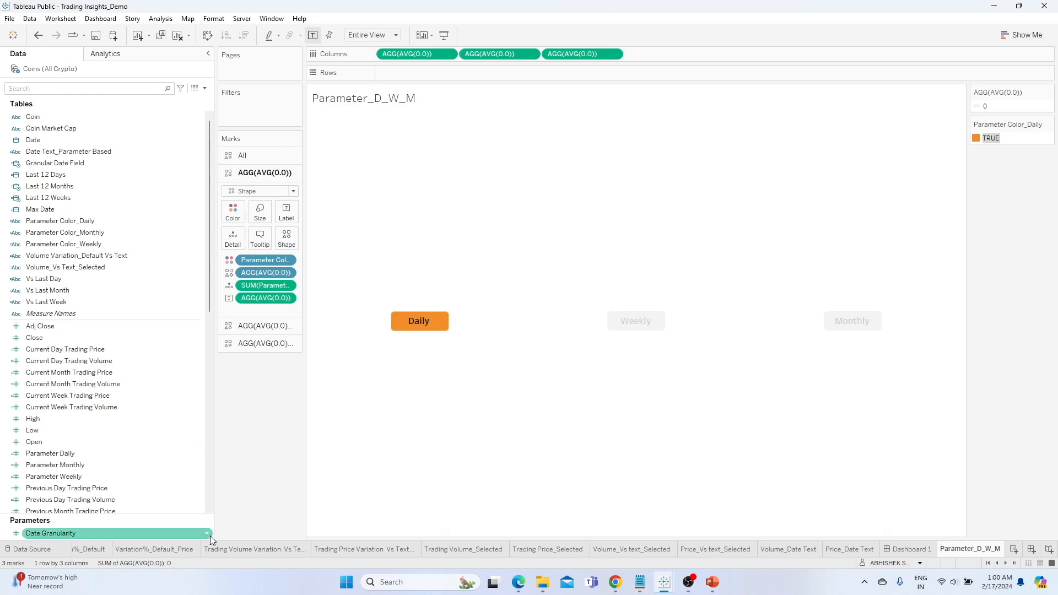
# Show the Date Granularity parameter control on the worksheet and set it to Weekly.
pyautogui.click(208, 535)
pyautogui.click(248, 352)
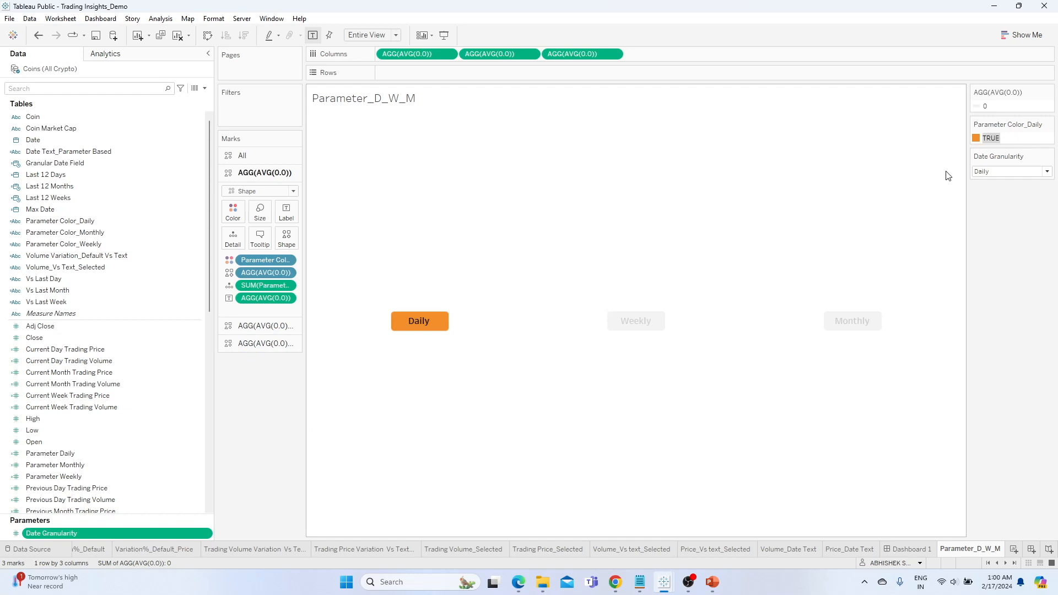
pyautogui.click(992, 172)
pyautogui.click(987, 187)
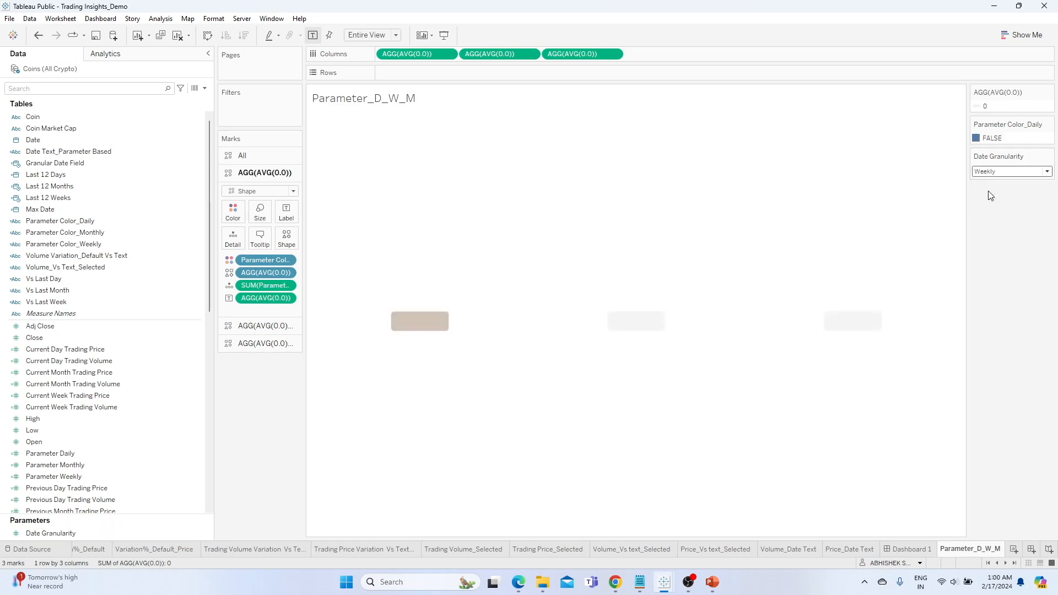
# Open the color settings for the FALSE value of Parameter Color_Daily and browse the Tableau 10 and Tableau 20 palettes.
pyautogui.doubleClick(979, 139)
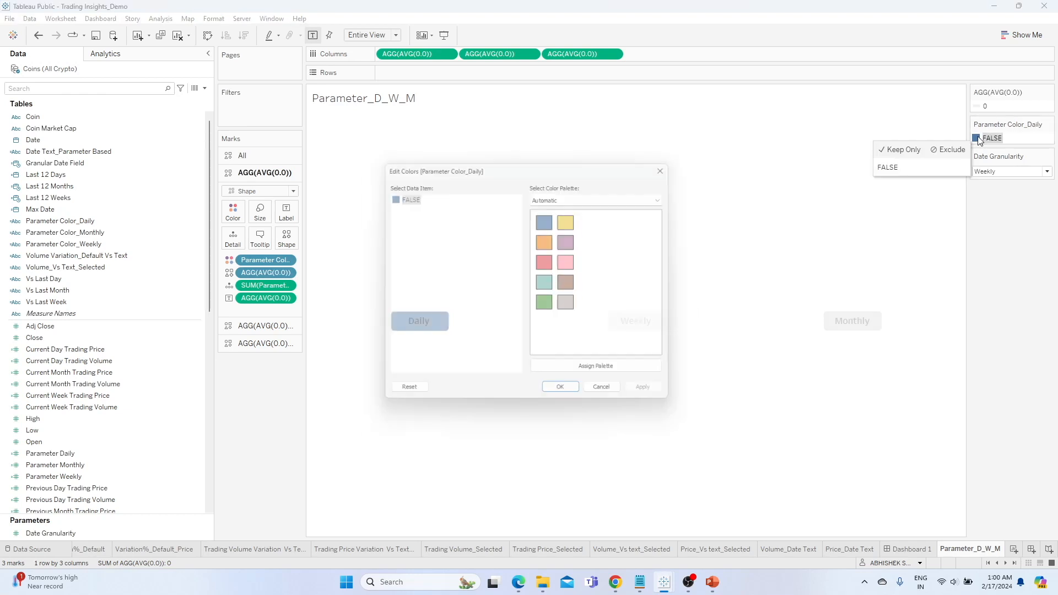
pyautogui.click(593, 195)
pyautogui.click(584, 215)
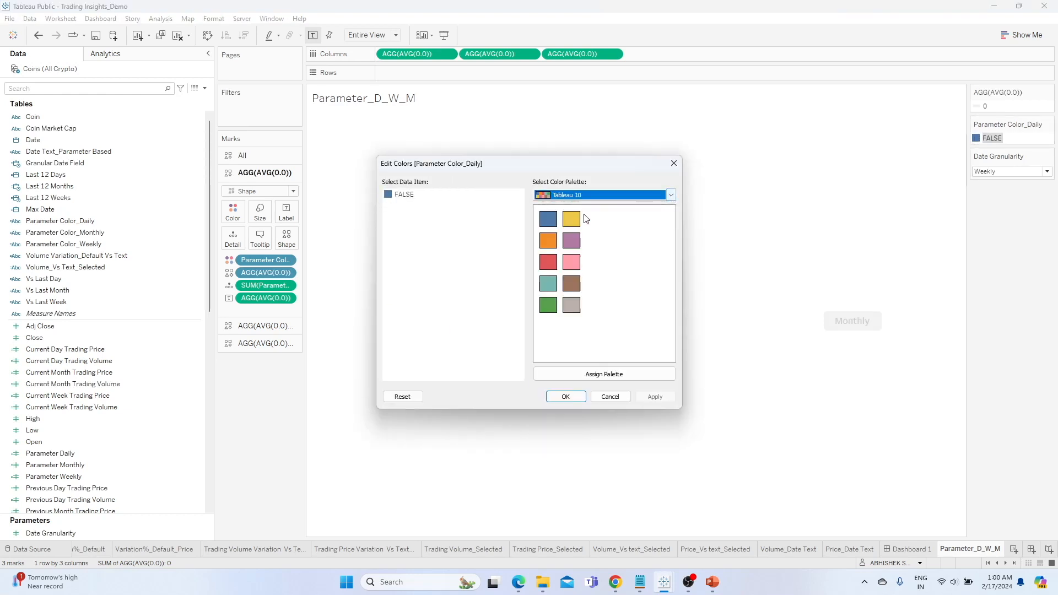
pyautogui.click(582, 193)
pyautogui.click(577, 223)
pyautogui.click(621, 378)
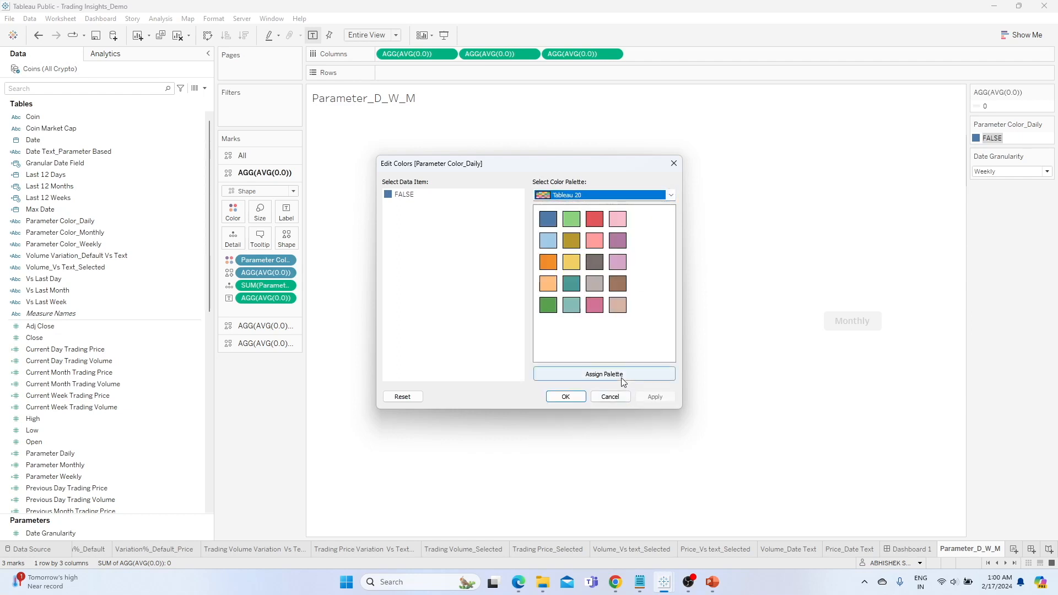
pyautogui.click(582, 199)
# Assign a custom light gray of about #d8d2d4 to the FALSE value of Parameter Color_Daily.
pyautogui.click(388, 197)
pyautogui.doubleClick(389, 197)
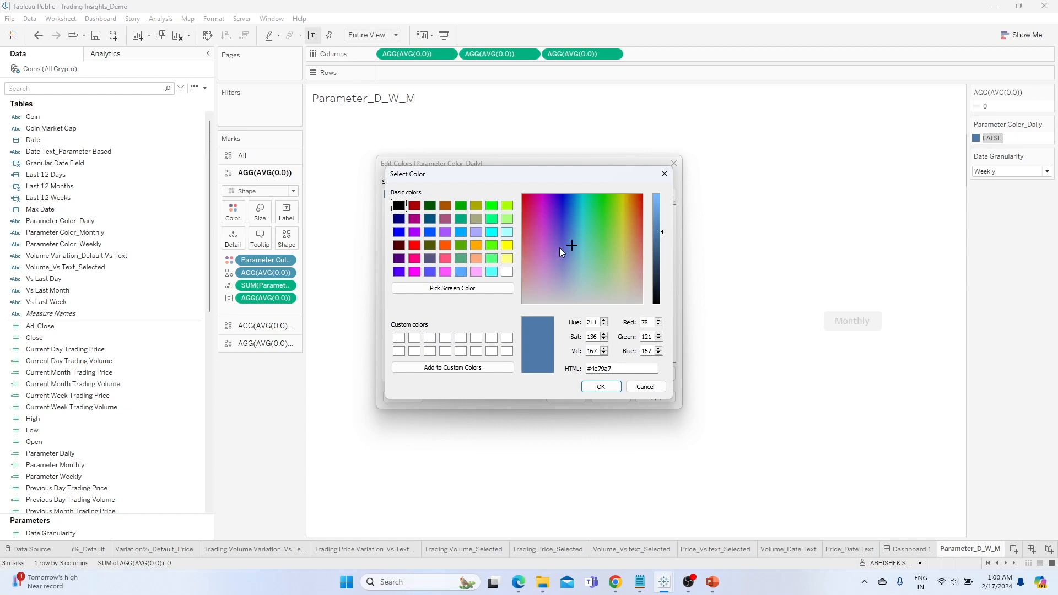
pyautogui.click(528, 301)
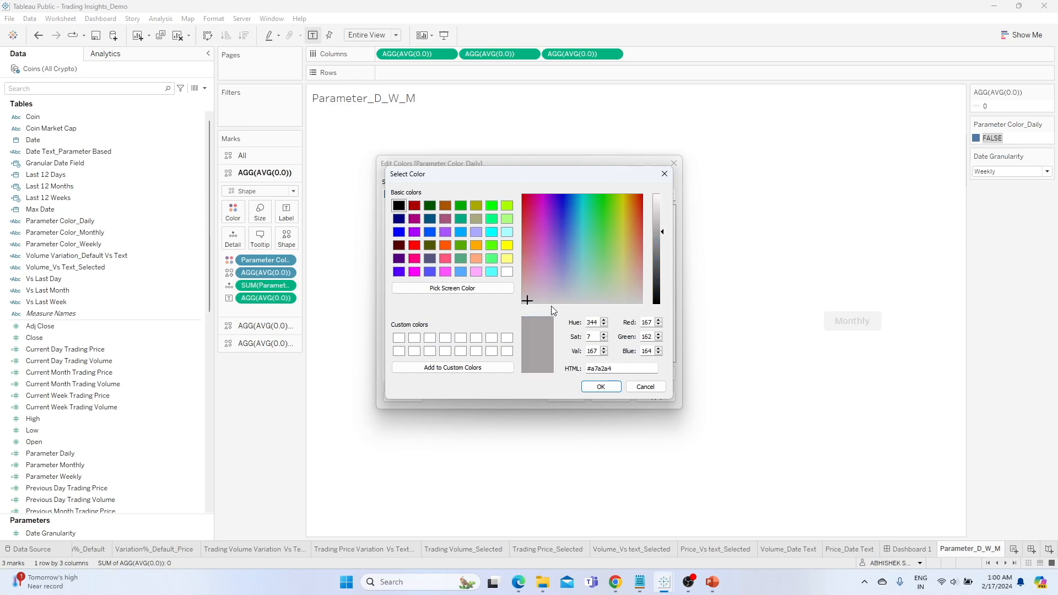
pyautogui.moveTo(664, 234); pyautogui.dragTo(664, 213)
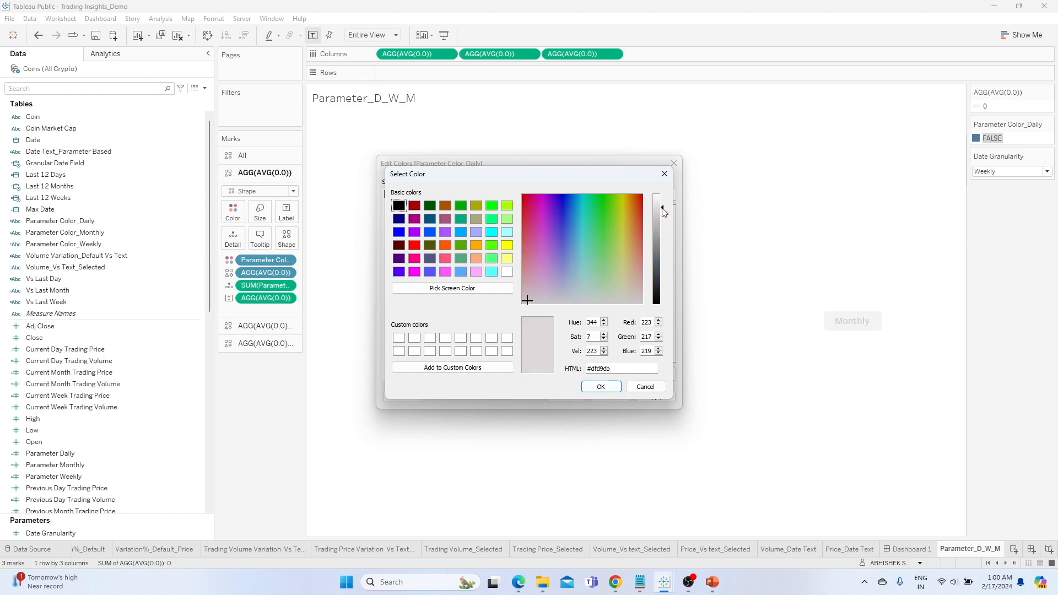
pyautogui.click(612, 386)
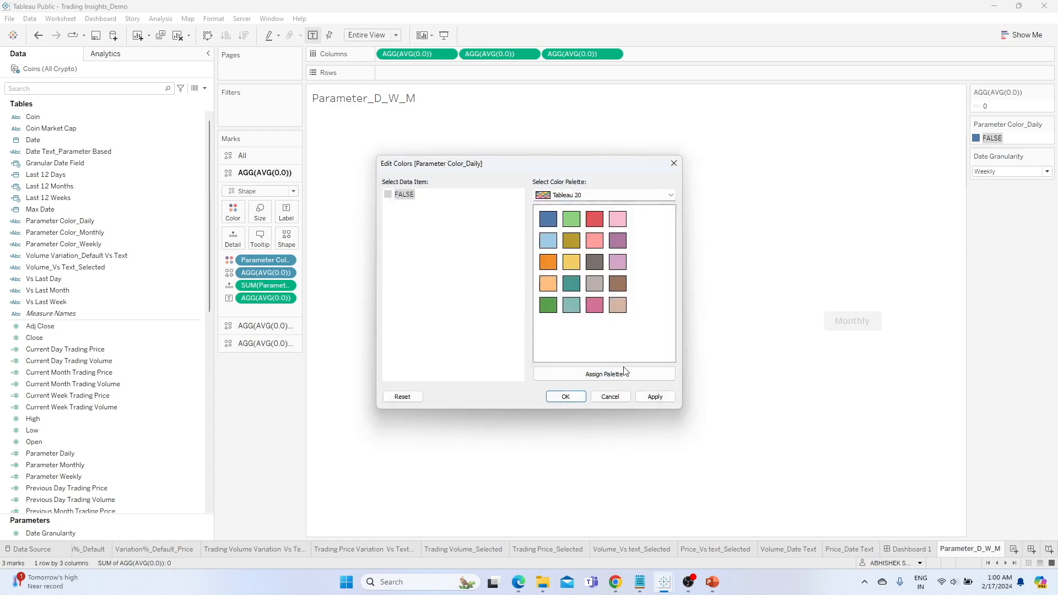
pyautogui.click(654, 396)
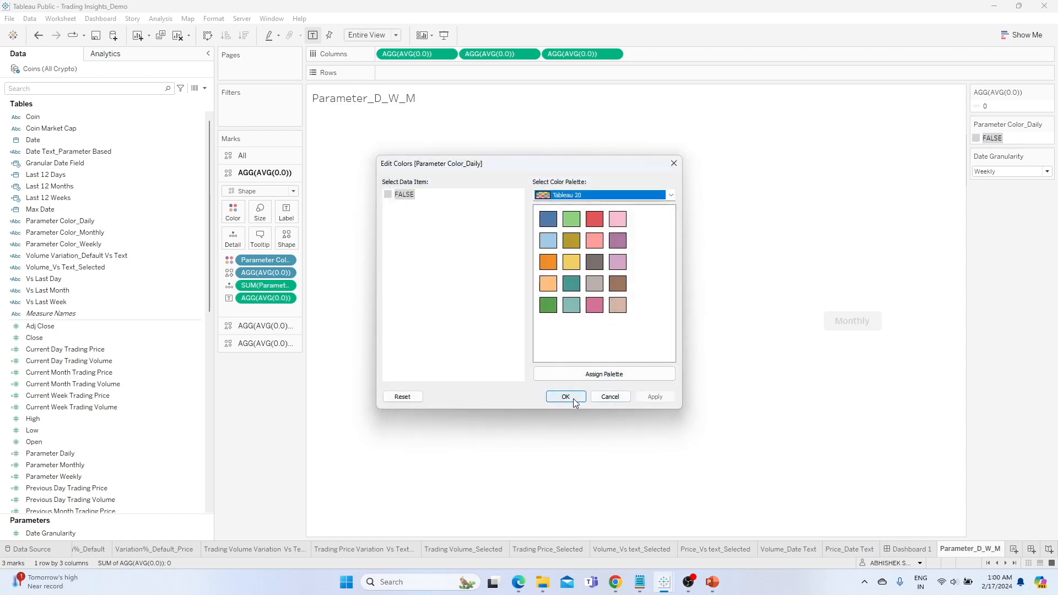
pyautogui.click(573, 400)
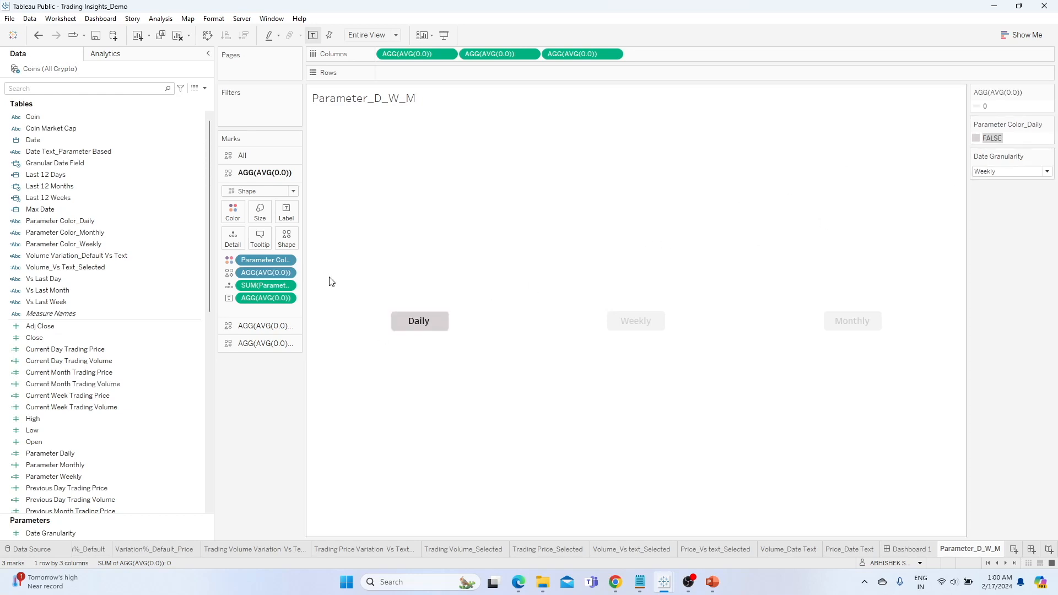
# Add Parameter Color_Weekly to Color on the second AVG(0.0) marks card and assign orange to its TRUE value.
pyautogui.click(261, 325)
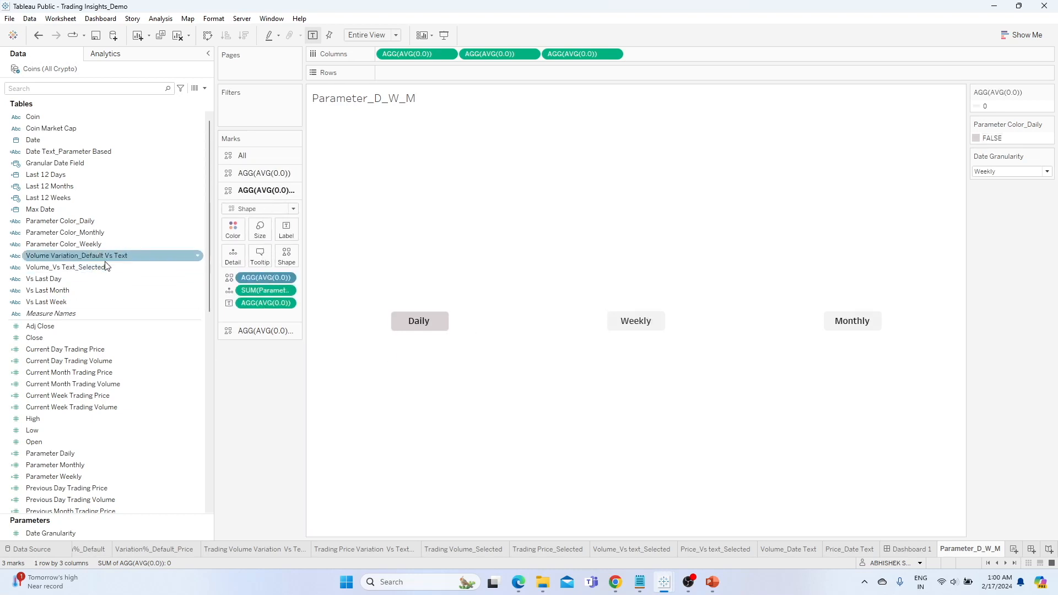
pyautogui.moveTo(91, 244); pyautogui.dragTo(232, 231)
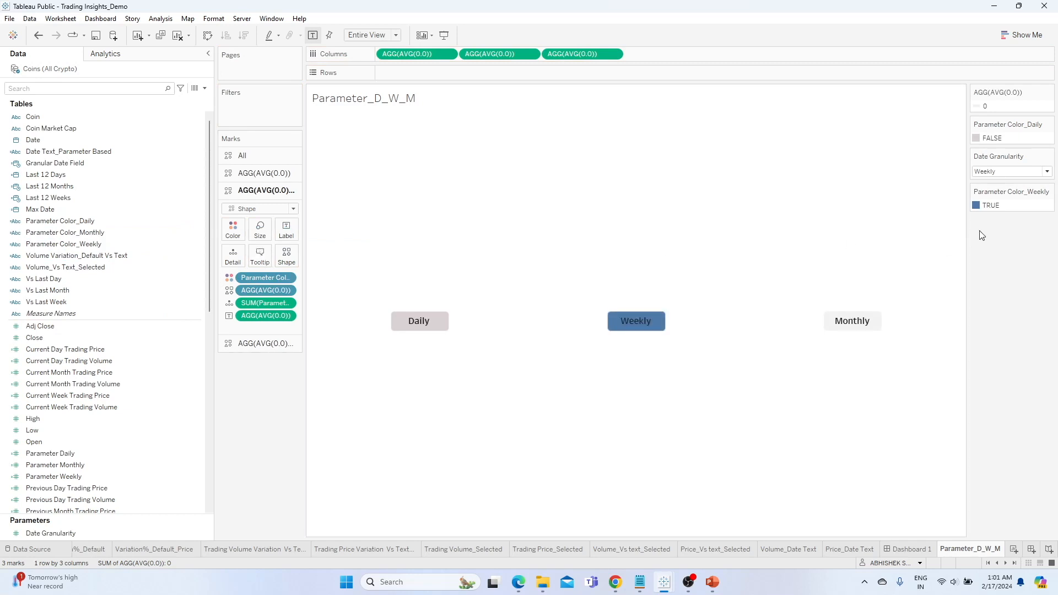
pyautogui.doubleClick(984, 207)
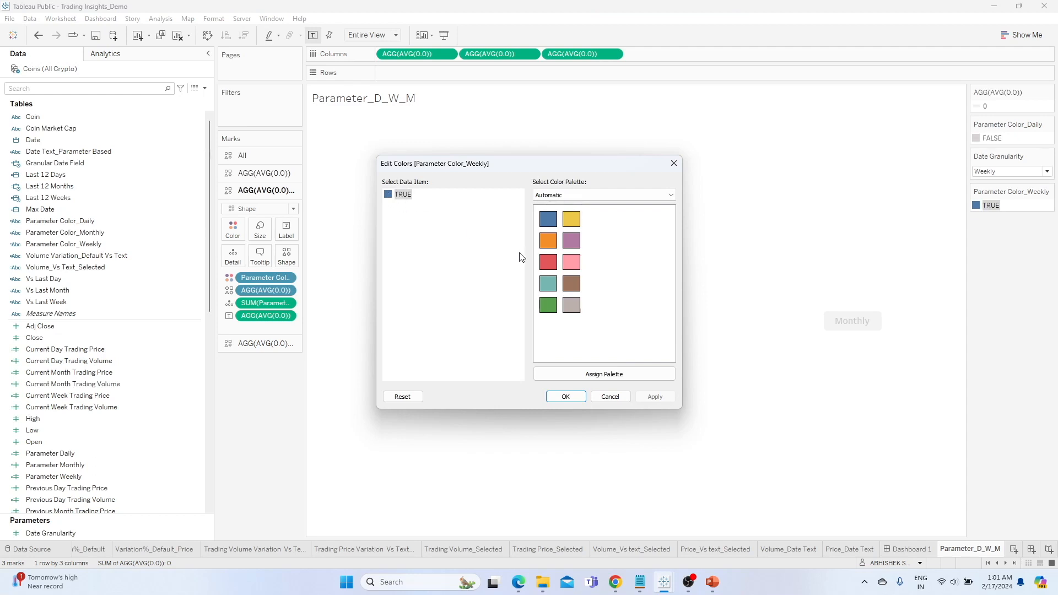
pyautogui.click(655, 396)
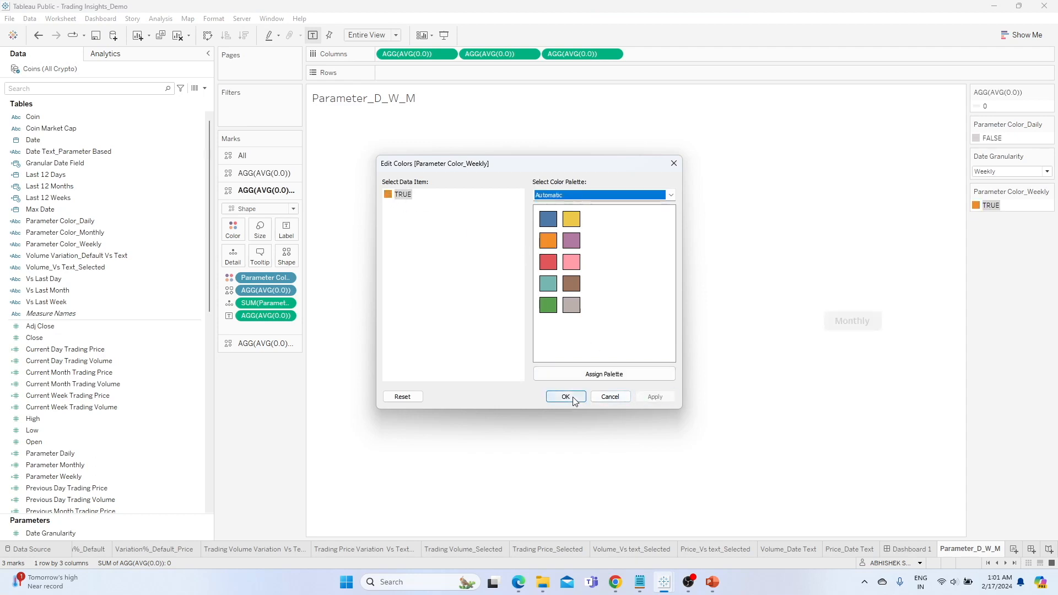
pyautogui.click(566, 397)
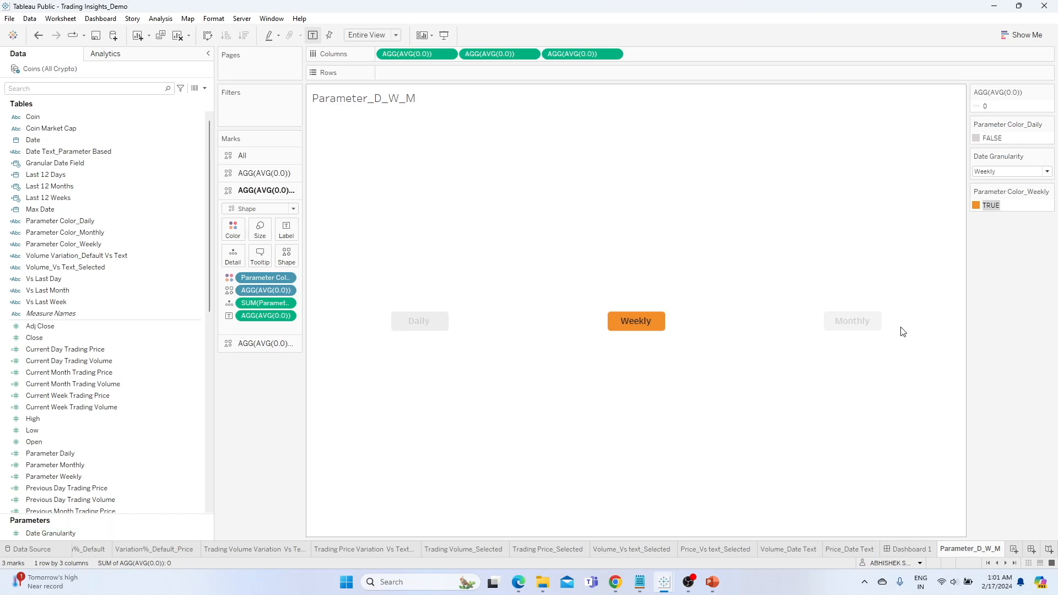
# Set the Date Granularity parameter to Monthly and look at the color settings for the FALSE value of Parameter Color_Weekly.
pyautogui.click(987, 171)
pyautogui.click(990, 202)
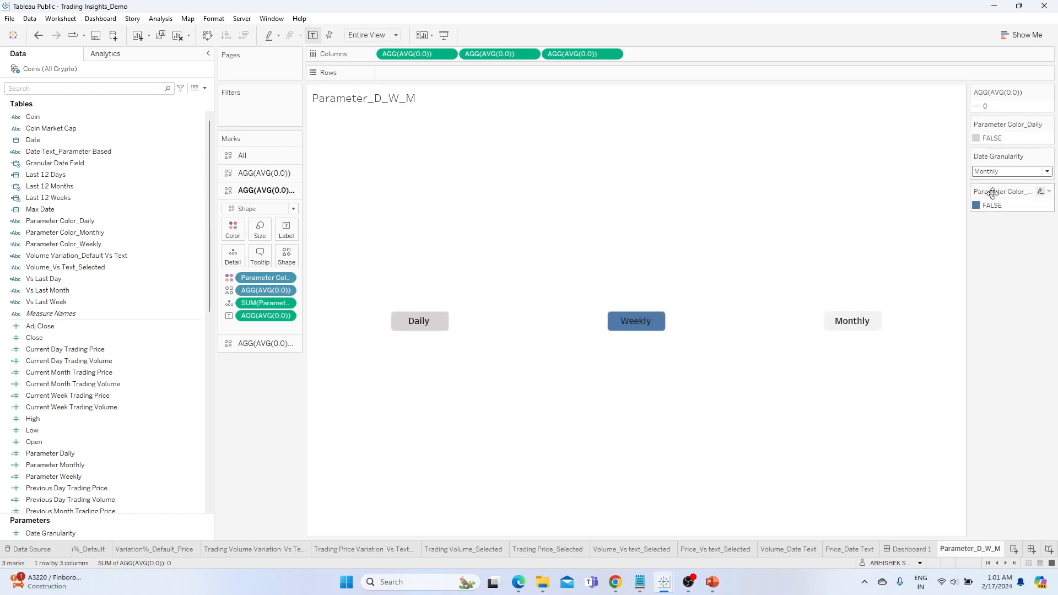
pyautogui.doubleClick(976, 207)
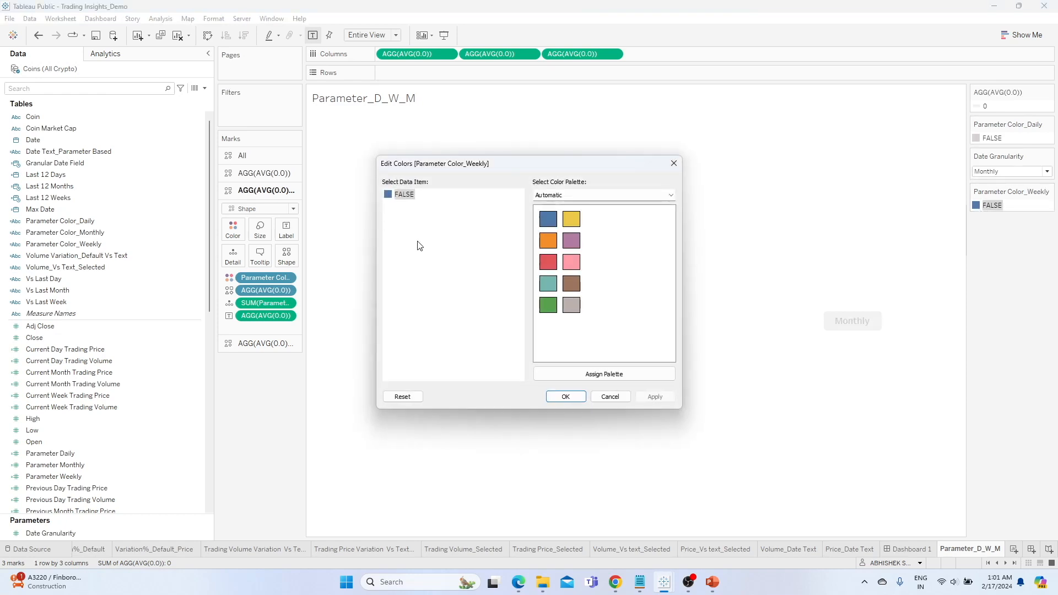
pyautogui.click(679, 166)
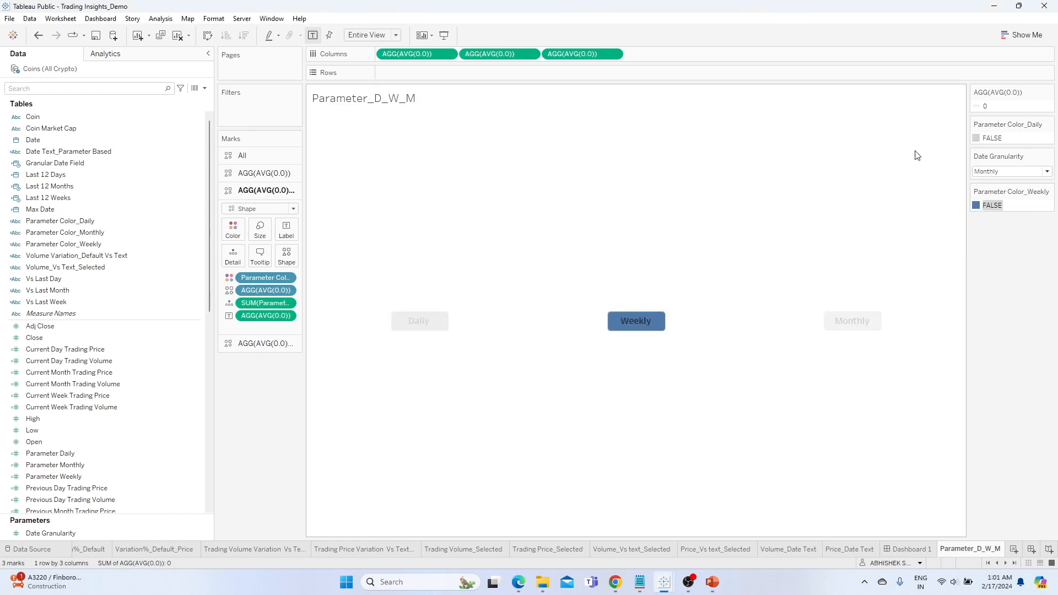
# Lighten the FALSE color of Parameter Color_Daily to #eae4e6 and copy its HTML color code.
pyautogui.doubleClick(976, 138)
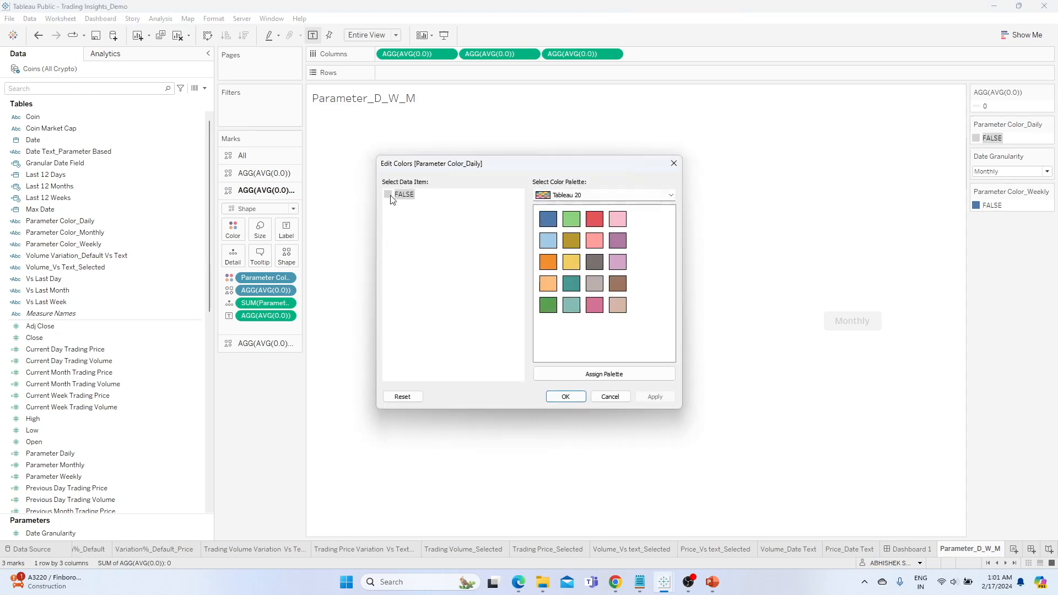
pyautogui.doubleClick(392, 199)
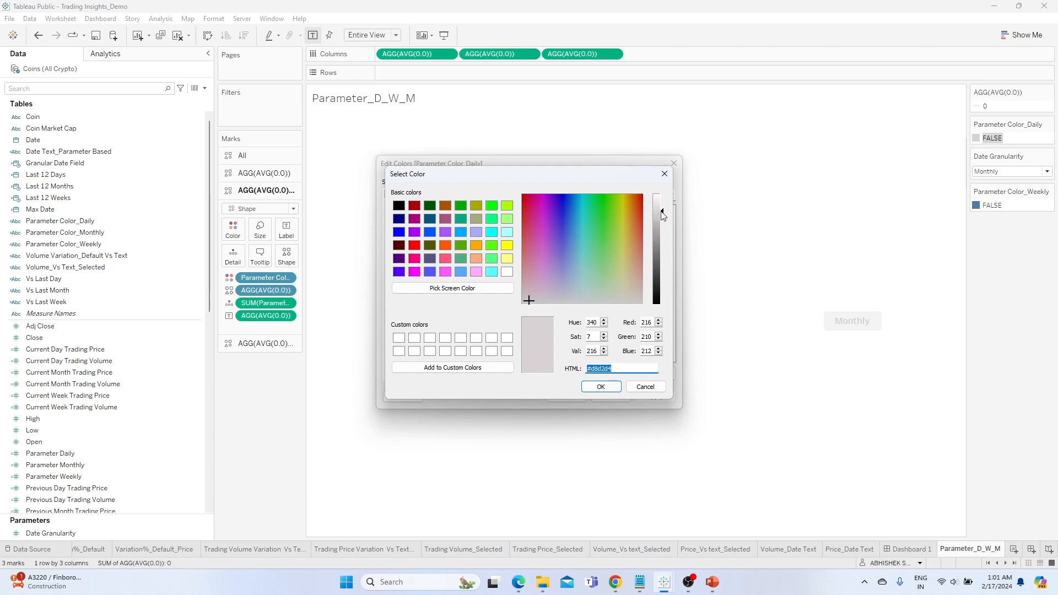
pyautogui.moveTo(663, 211); pyautogui.dragTo(663, 203)
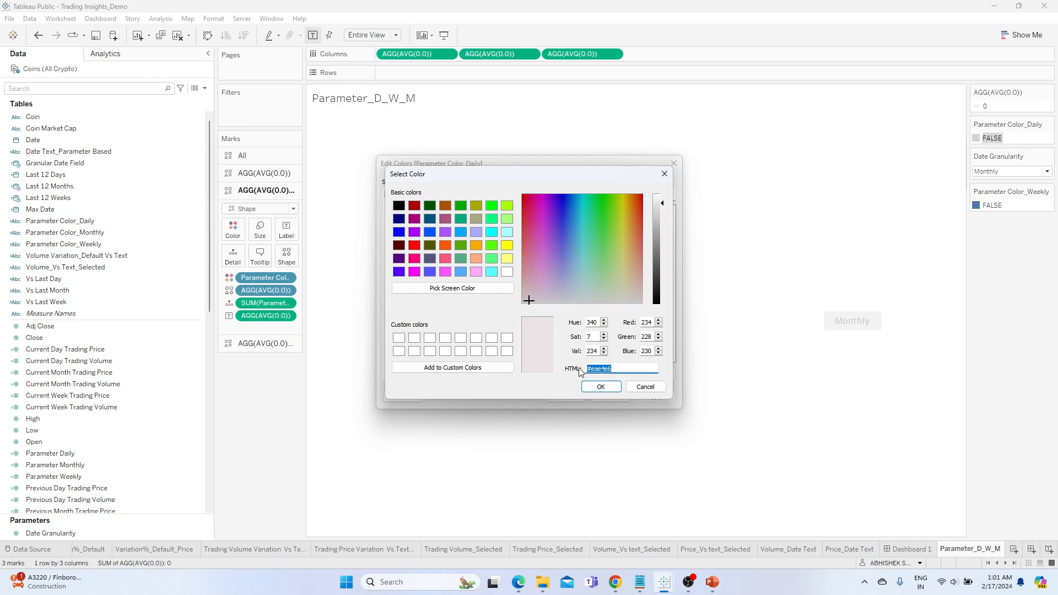
pyautogui.click(601, 386)
pyautogui.click(651, 397)
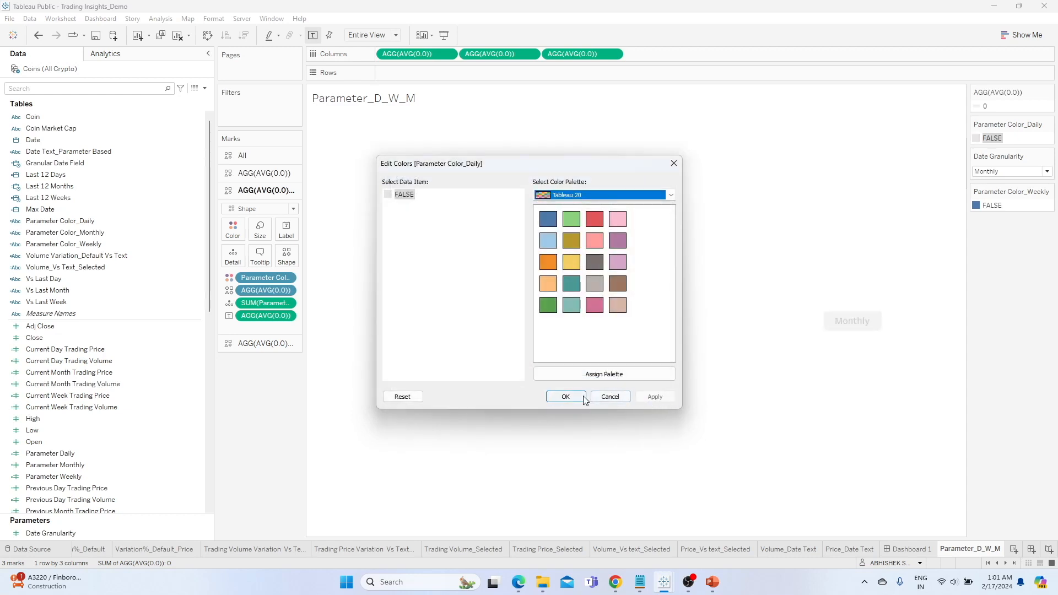
pyautogui.click(567, 397)
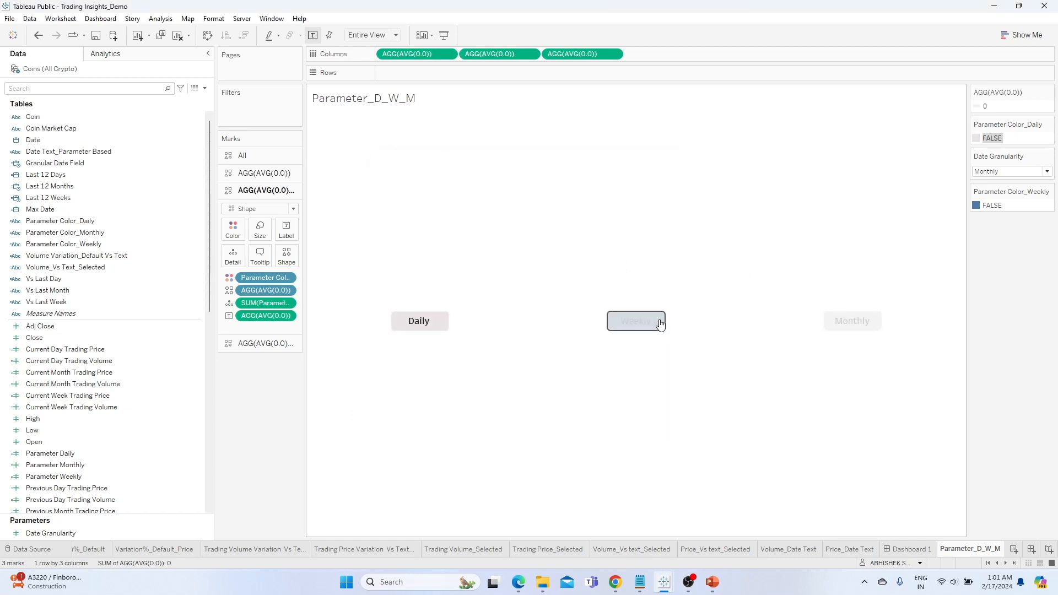
# Assign the copied color #eae4e6 to the FALSE value of Parameter Color_Weekly.
pyautogui.doubleClick(990, 207)
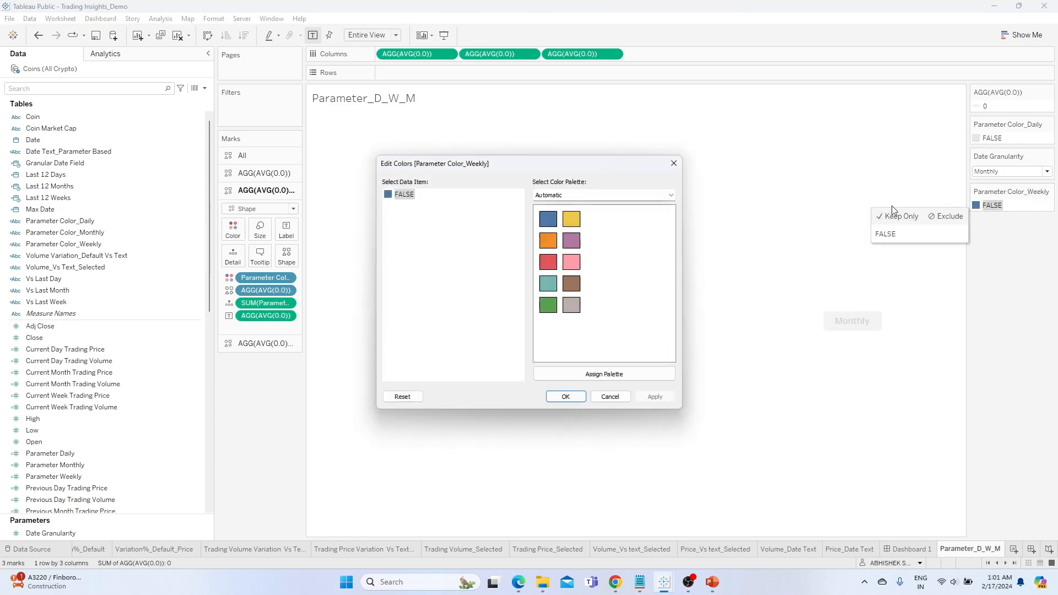
pyautogui.doubleClick(389, 195)
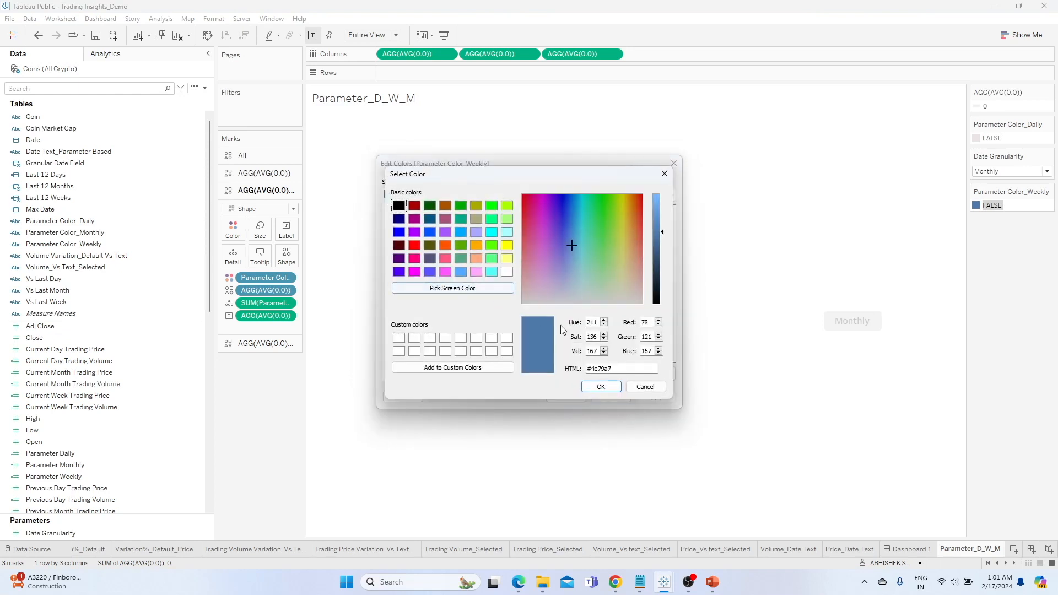
pyautogui.moveTo(621, 368); pyautogui.dragTo(571, 368)
pyautogui.hotkey('ctrl', 'v')
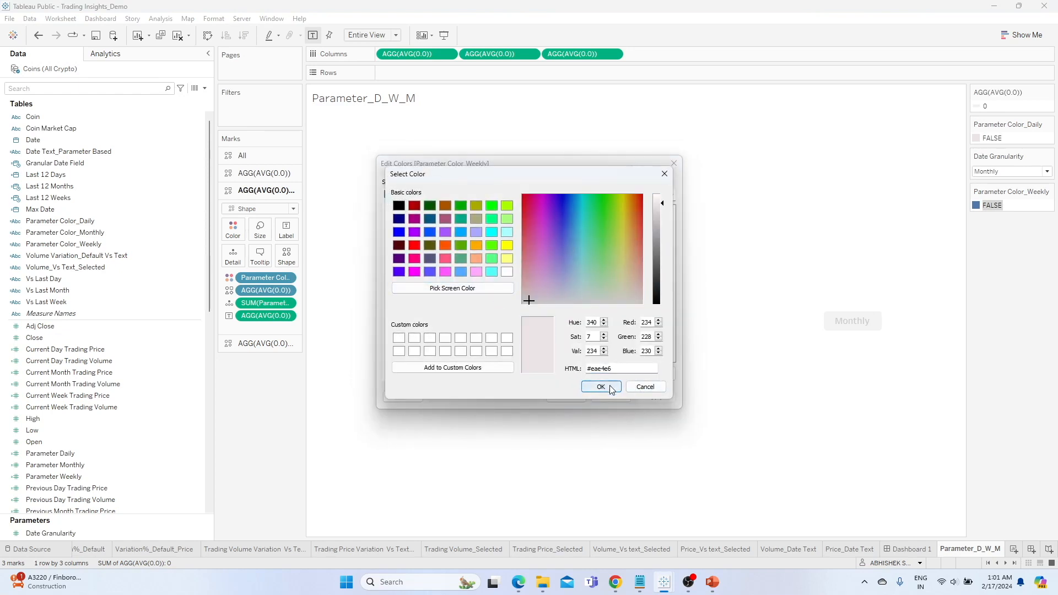
pyautogui.click(609, 387)
pyautogui.click(642, 397)
pyautogui.click(578, 397)
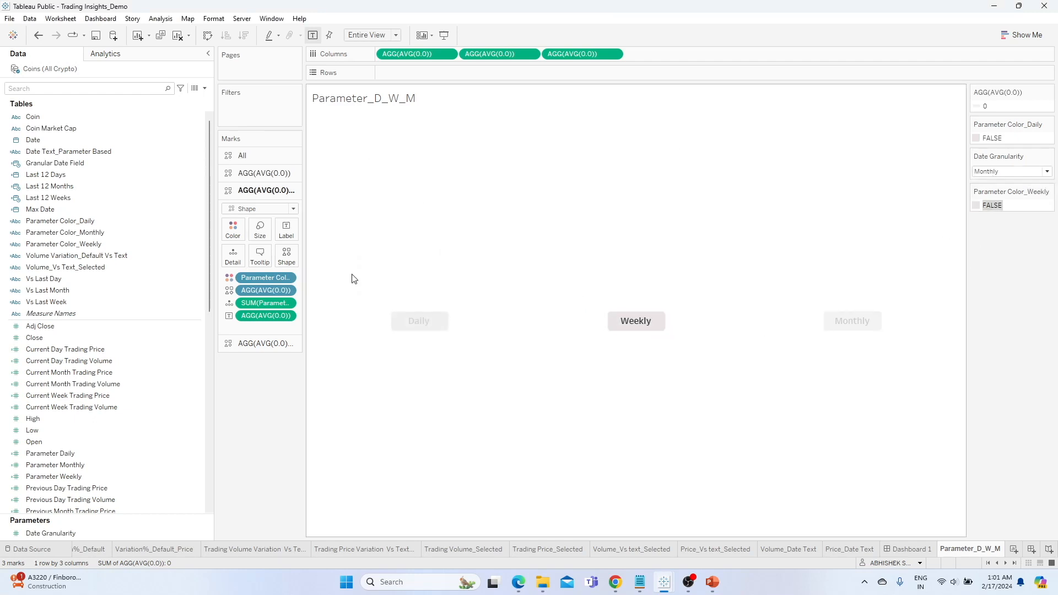
# Add Parameter Color_Monthly to Color on the third AVG(0.0) marks card.
pyautogui.click(270, 345)
pyautogui.moveTo(213, 311); pyautogui.dragTo(110, 351)
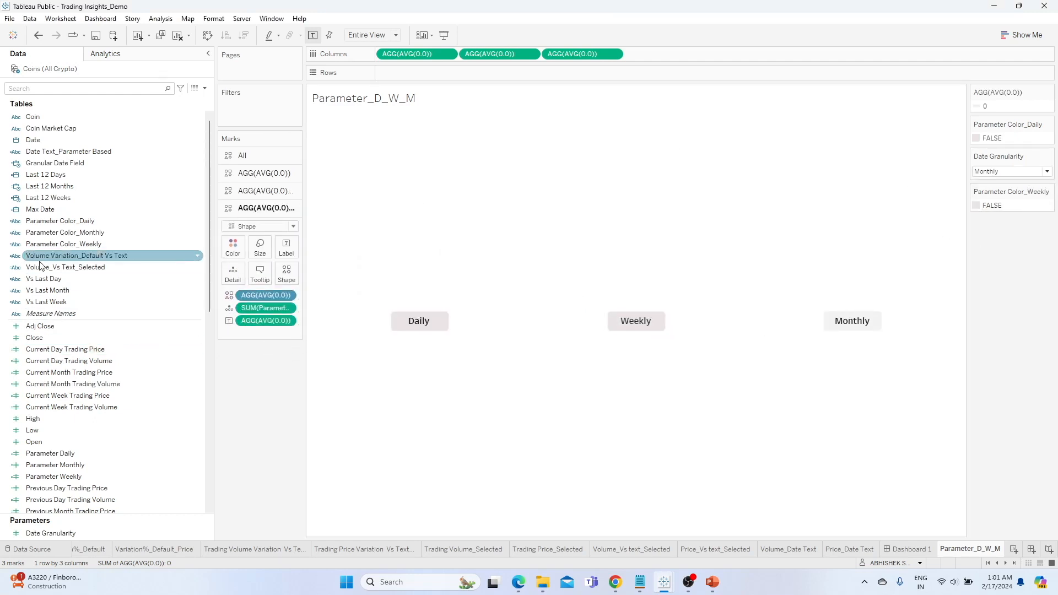
pyautogui.click(78, 236)
pyautogui.moveTo(62, 236); pyautogui.dragTo(233, 248)
# Assign orange to the TRUE value of Parameter Color_Monthly.
pyautogui.doubleClick(978, 237)
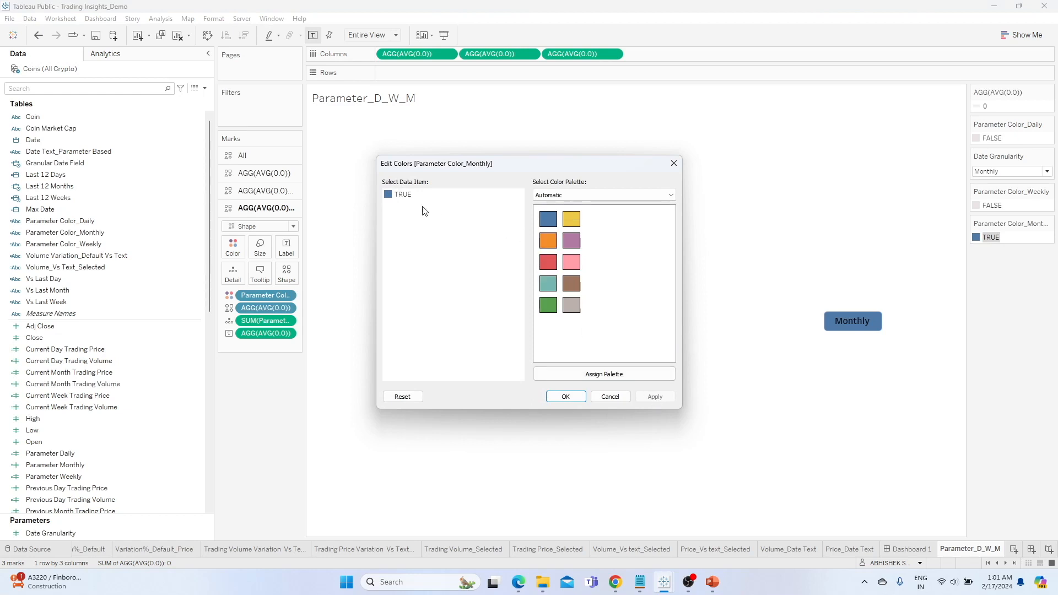
pyautogui.click(548, 240)
pyautogui.click(654, 397)
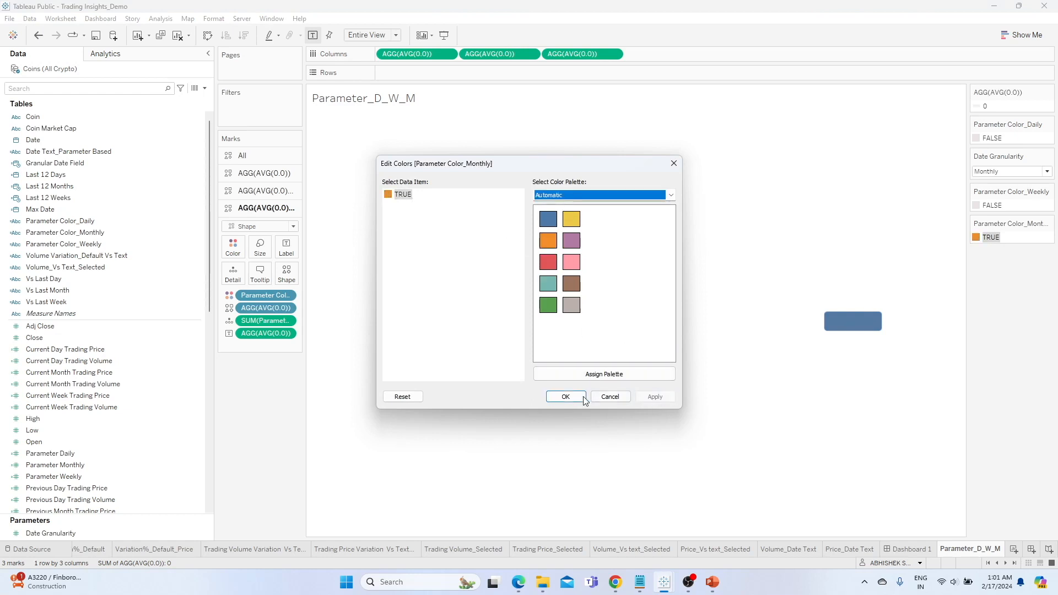
pyautogui.click(583, 399)
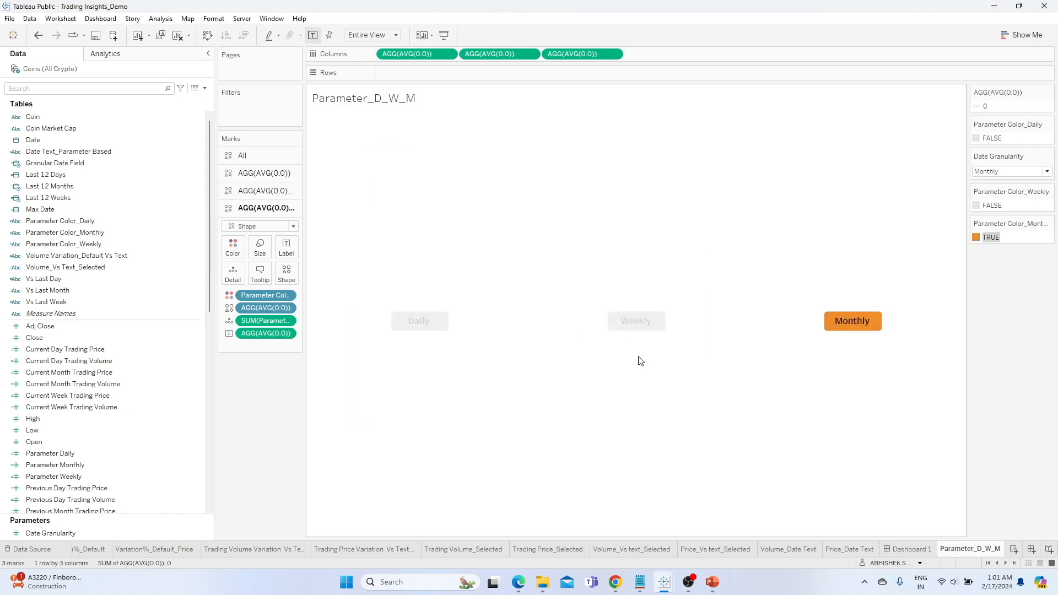
# Set Date Granularity to Daily and assign the copied color #eae4e6 to the FALSE value of Parameter Color_Monthly.
pyautogui.click(990, 182)
pyautogui.click(976, 238)
pyautogui.doubleClick(981, 243)
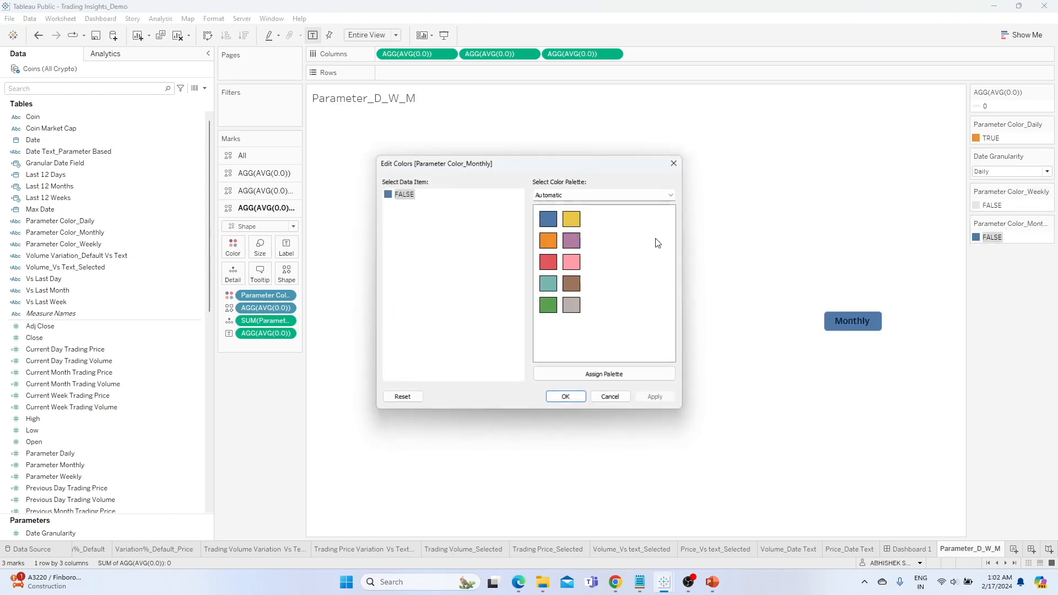
pyautogui.doubleClick(405, 195)
pyautogui.tripleClick(634, 371)
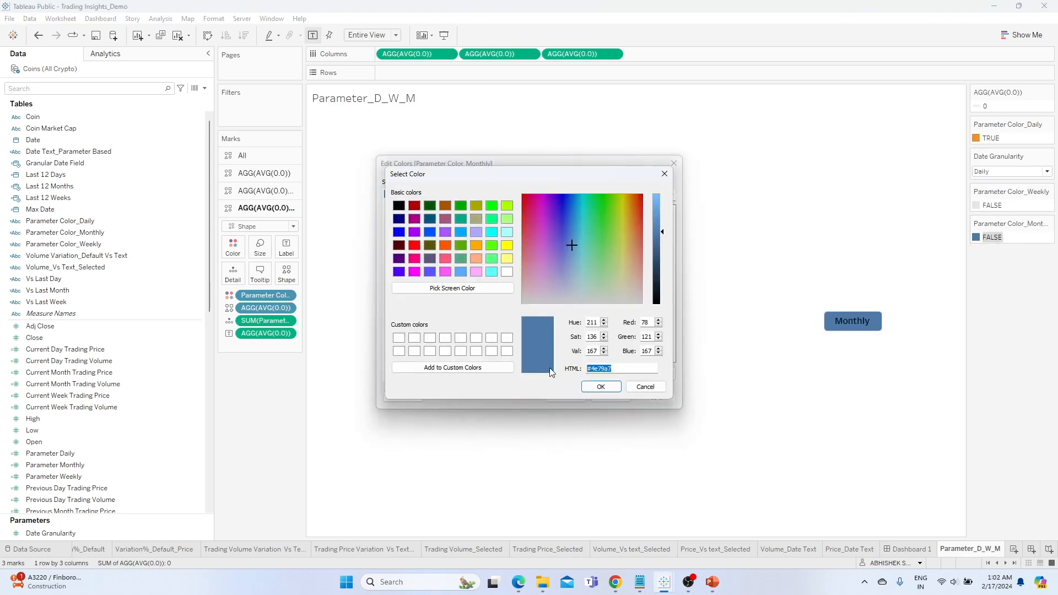
pyautogui.hotkey('ctrl', 'v')
pyautogui.click(601, 386)
pyautogui.click(648, 397)
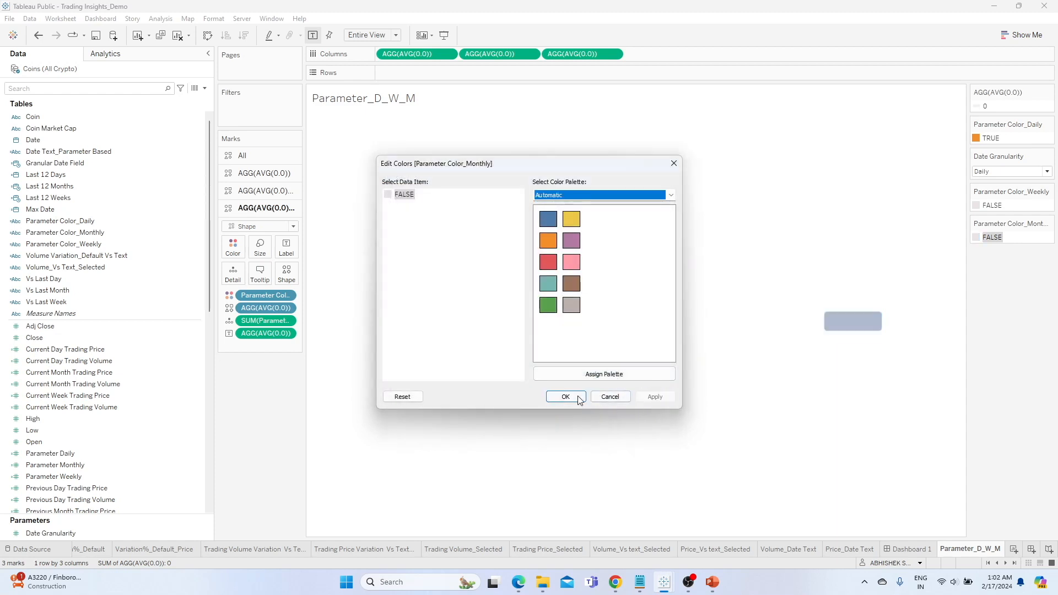
pyautogui.click(567, 396)
# Switch Date Granularity to Weekly and on to Monthly to check the coloring of the three buttons.
pyautogui.click(441, 326)
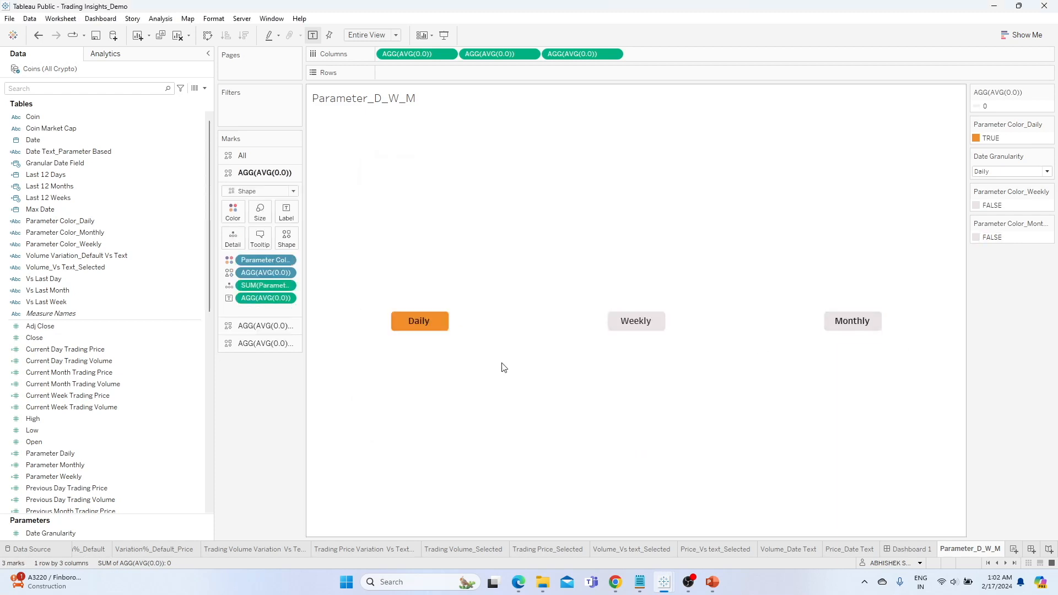
pyautogui.click(1009, 171)
pyautogui.click(995, 191)
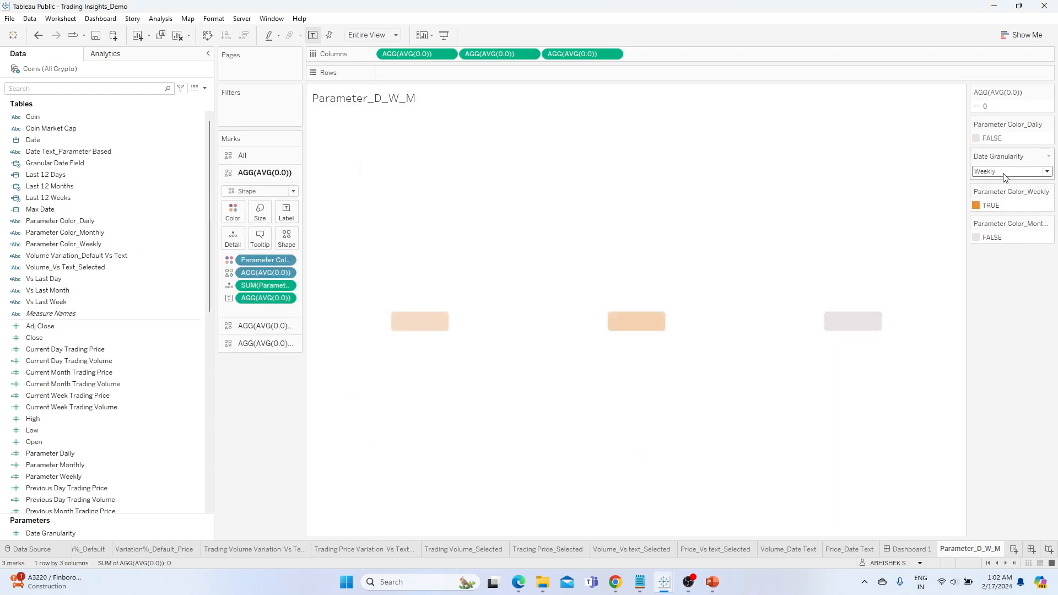
pyautogui.click(992, 172)
pyautogui.click(992, 191)
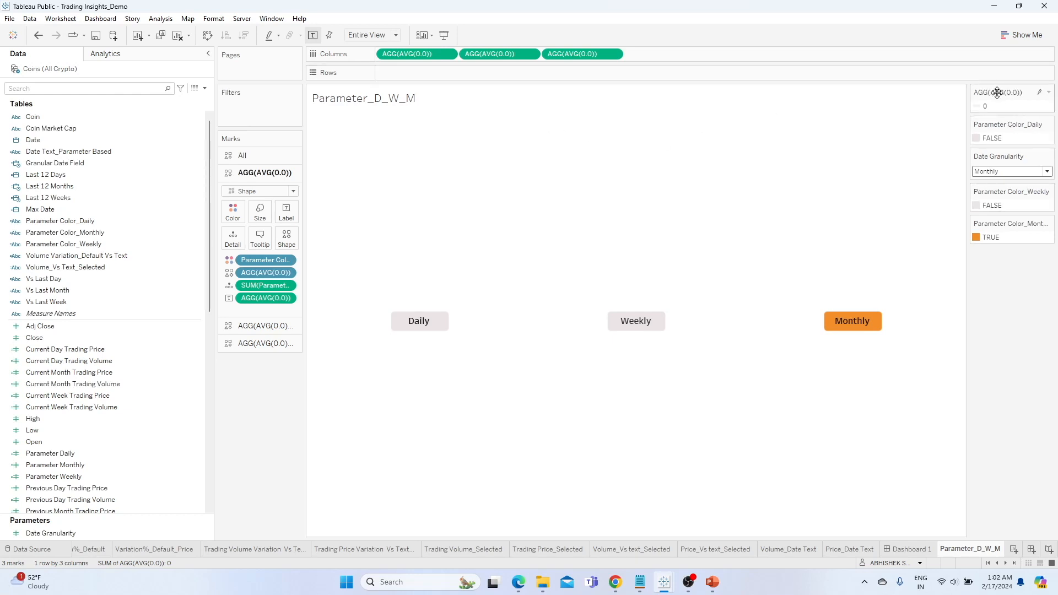
# Hide the AGG(AVG(0.0)) shape legend, the three Parameter Color legends and the Date Granularity control on the worksheet.
pyautogui.click(1050, 92)
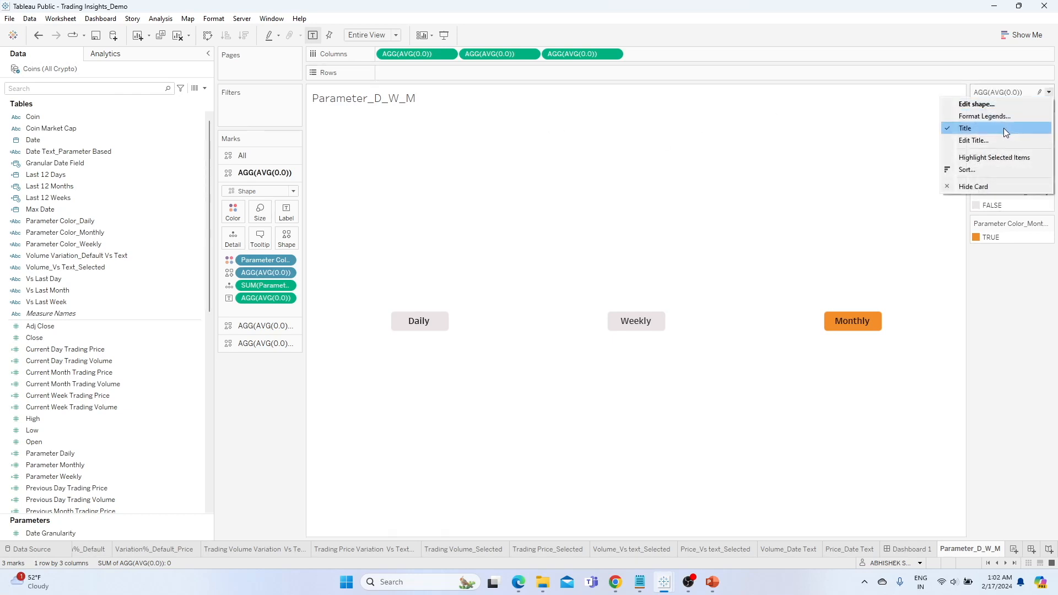
pyautogui.click(992, 187)
pyautogui.click(1049, 93)
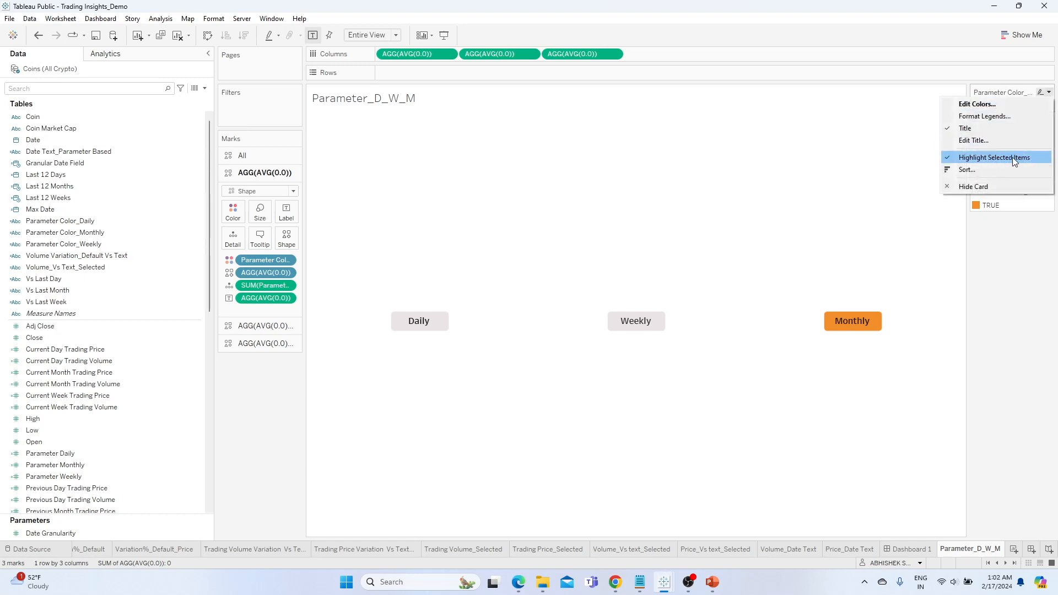
pyautogui.click(1000, 187)
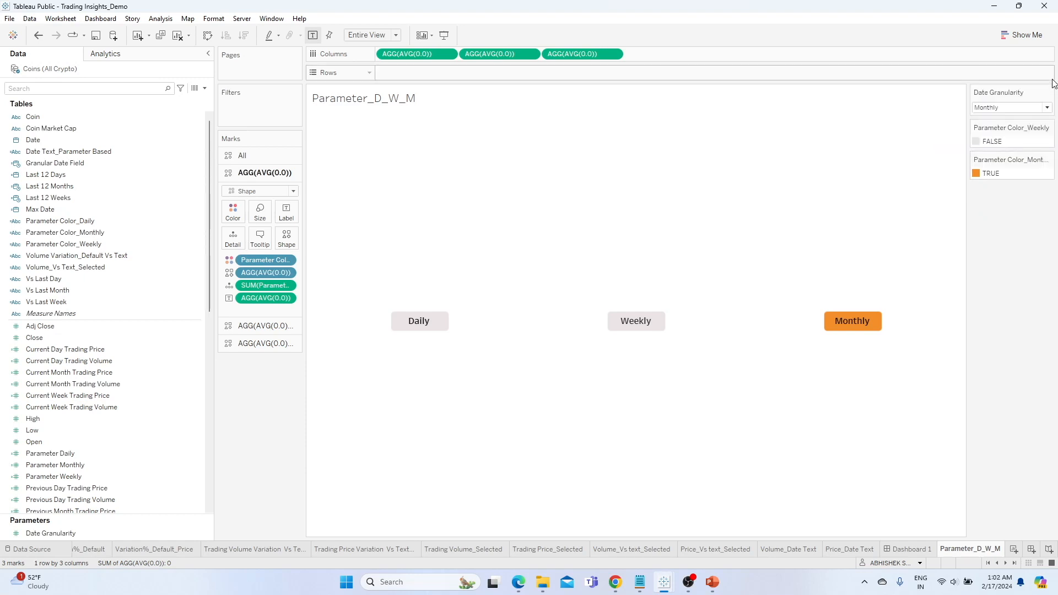
pyautogui.click(1051, 94)
pyautogui.click(1013, 208)
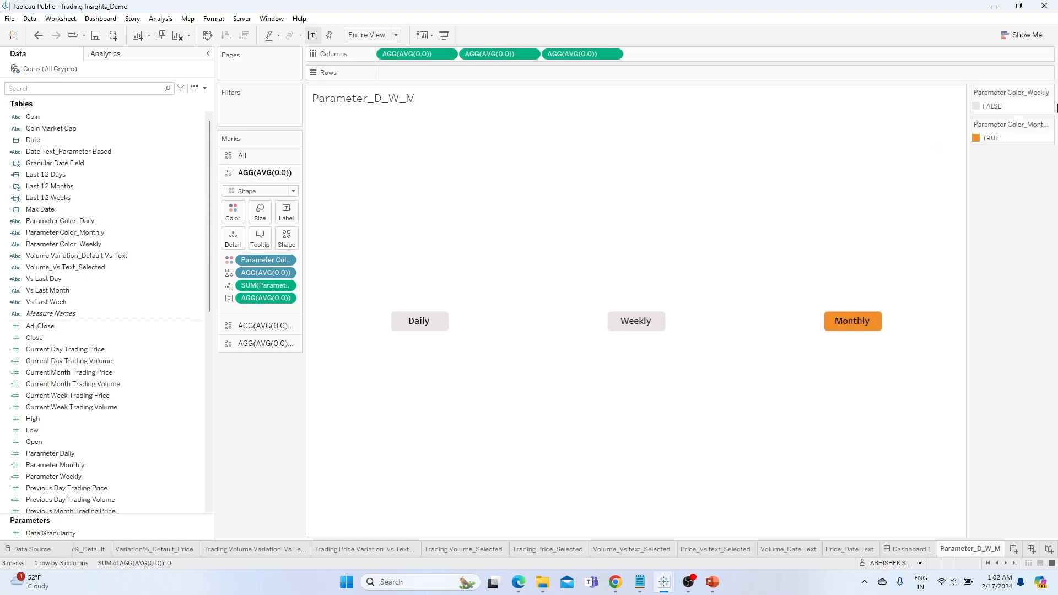
pyautogui.click(1049, 93)
pyautogui.click(992, 187)
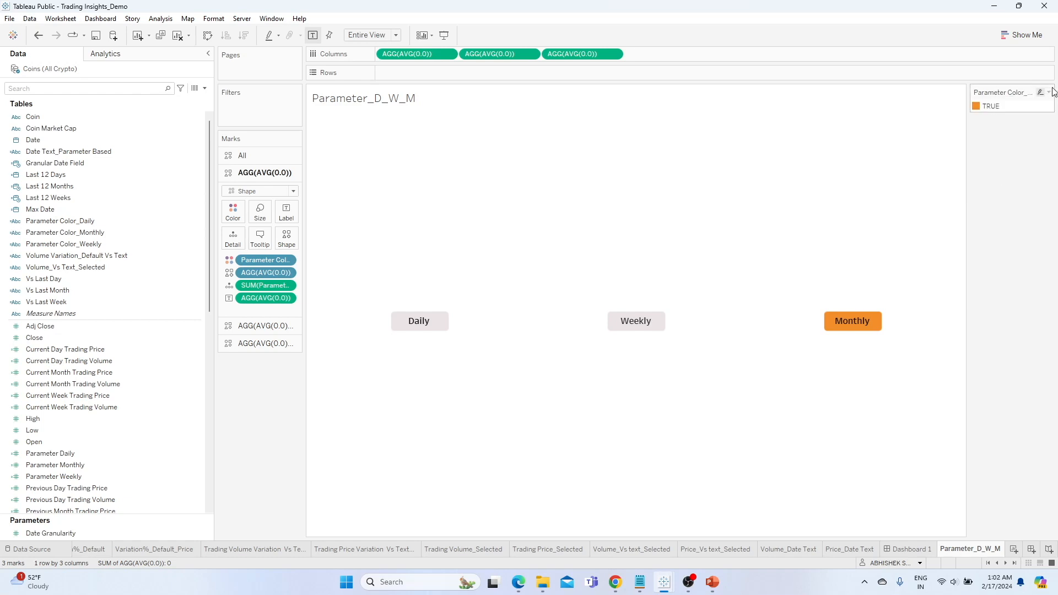
pyautogui.click(1049, 93)
pyautogui.click(1015, 187)
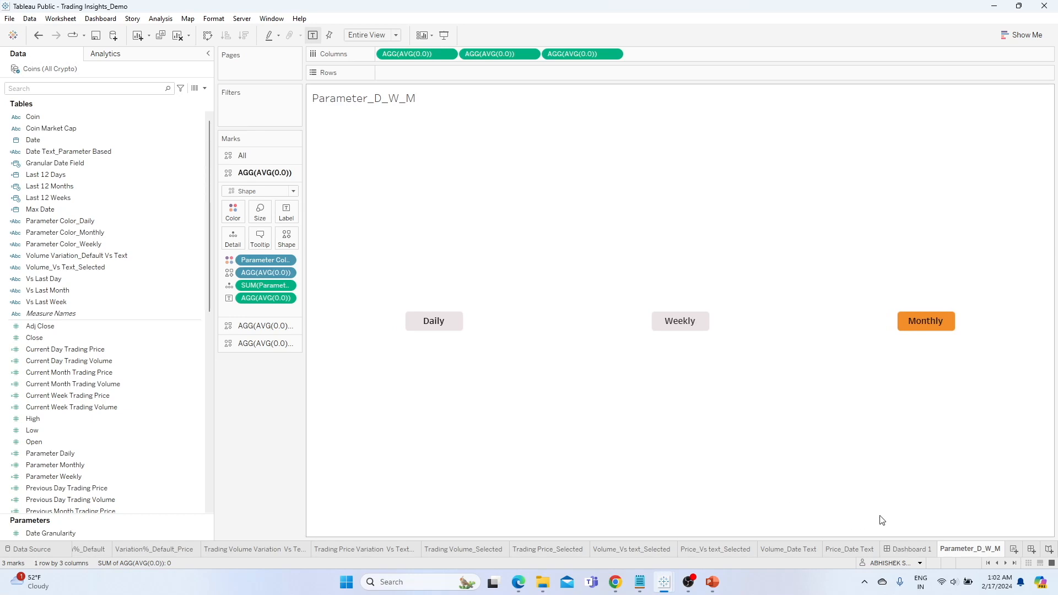
# Place the Parameter_D_W_M sheet as a floating object above Trading Price Analysis on Dashboard 1 and hide its title.
pyautogui.click(915, 548)
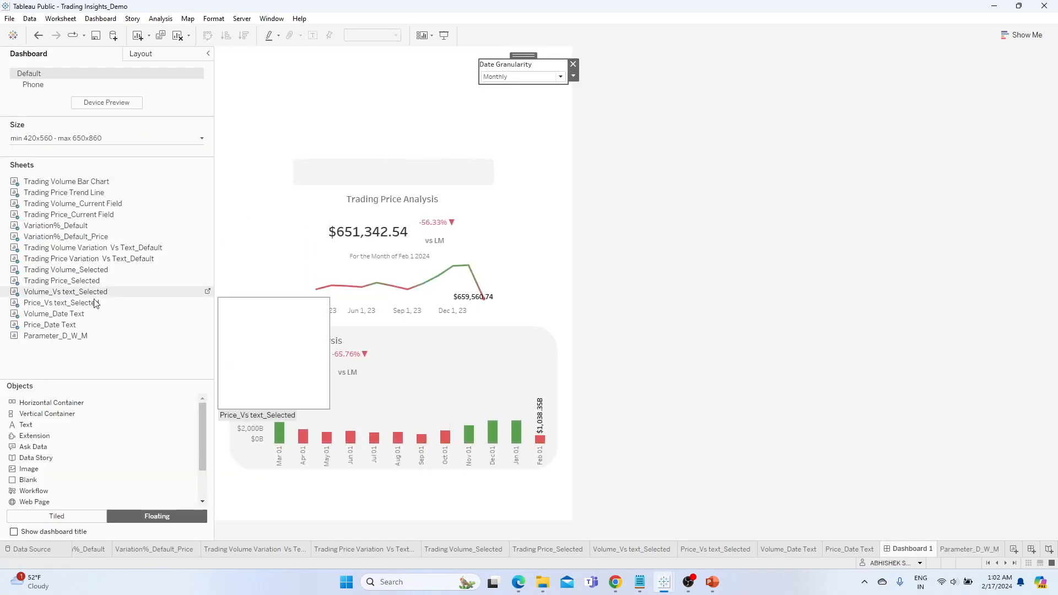
pyautogui.moveTo(50, 336); pyautogui.dragTo(272, 114)
pyautogui.rightClick(340, 127)
pyautogui.click(375, 155)
# Move and resize the floating Parameter_D_W_M sheet so its three buttons fit inside the gray strip above Trading Price Analysis.
pyautogui.moveTo(390, 167); pyautogui.dragTo(489, 167)
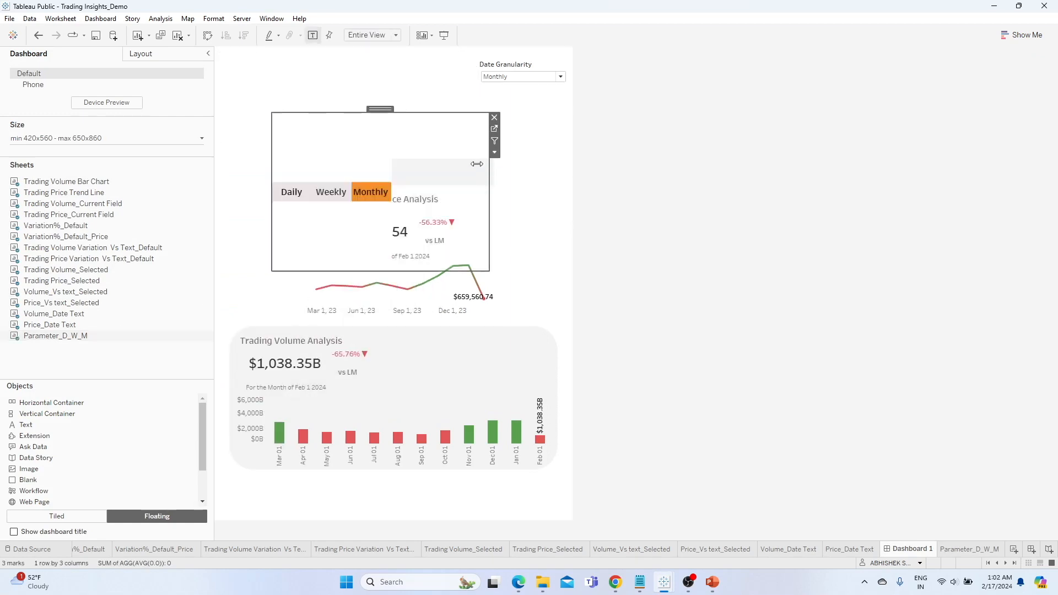
pyautogui.moveTo(422, 117); pyautogui.dragTo(397, 158)
pyautogui.moveTo(285, 174); pyautogui.dragTo(299, 172)
pyautogui.moveTo(392, 187); pyautogui.dragTo(392, 157)
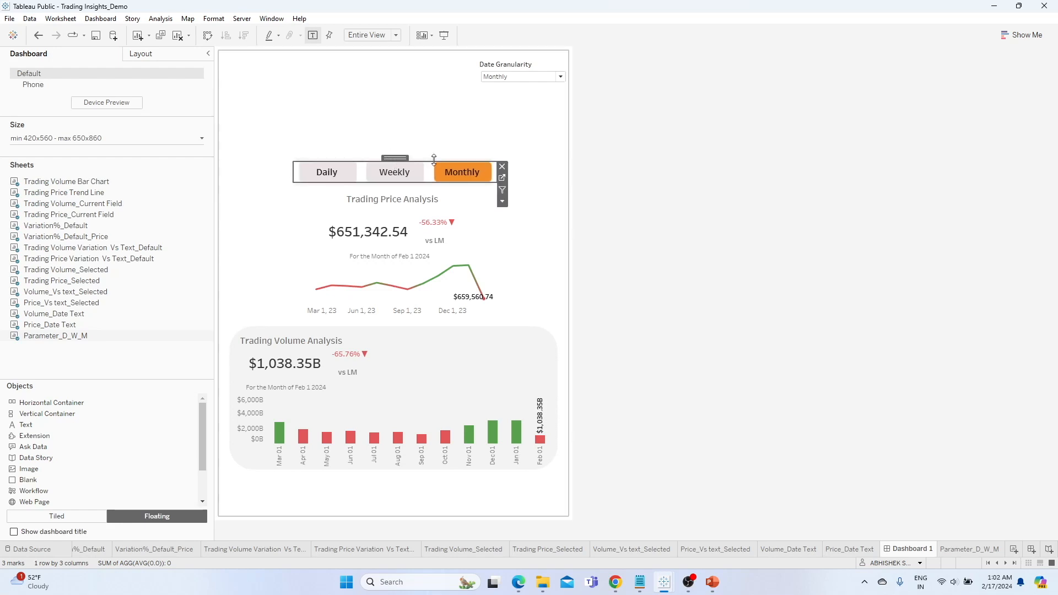
pyautogui.click(532, 169)
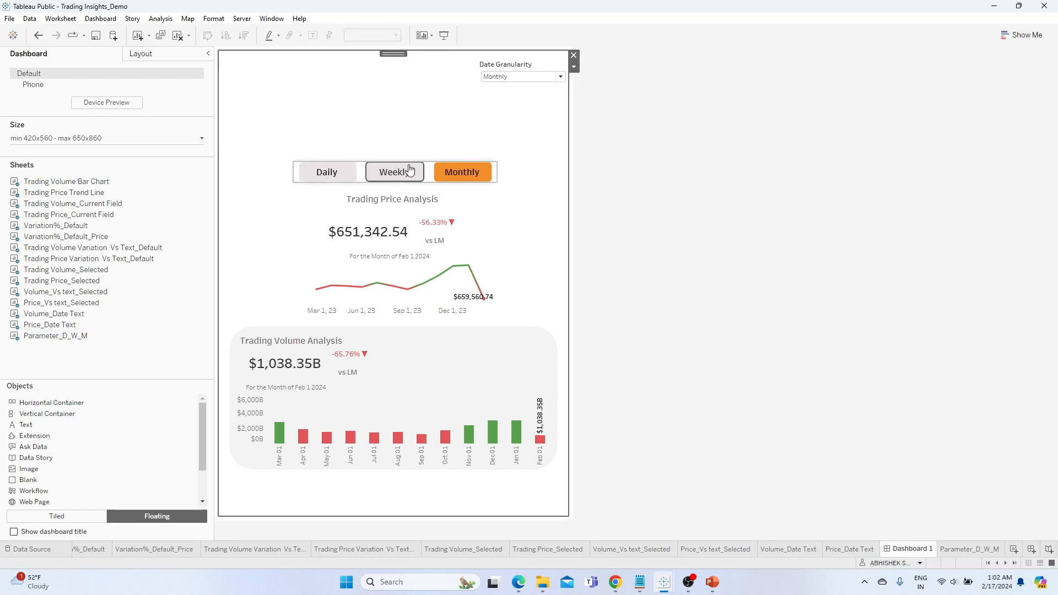
# Set the worksheet shading of the Parameter_D_W_M sheet to None and check its buttons against the gray strip.
pyautogui.rightClick(363, 175)
pyautogui.click(408, 196)
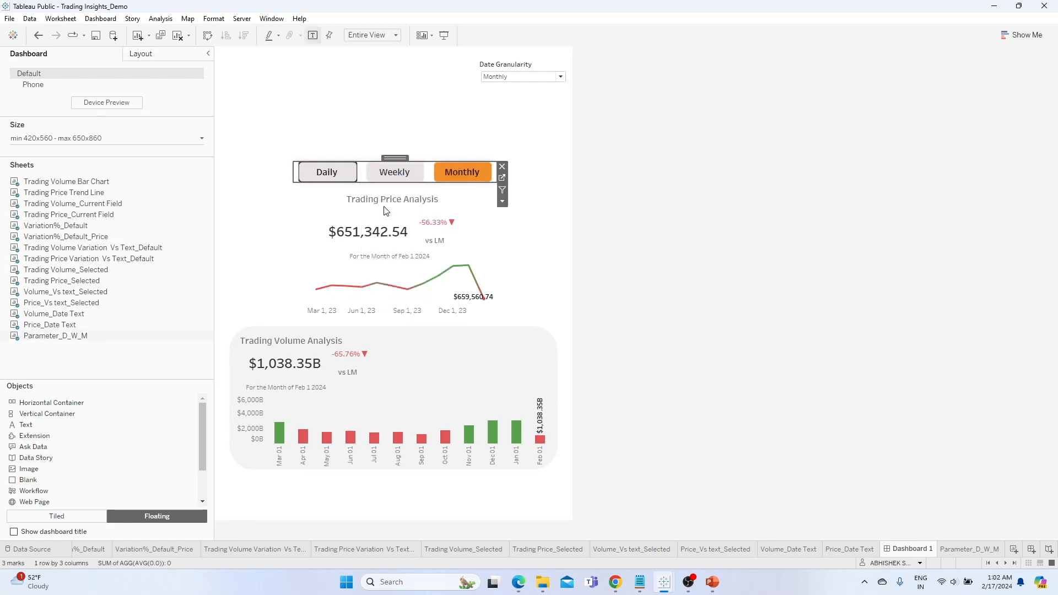
pyautogui.click(42, 73)
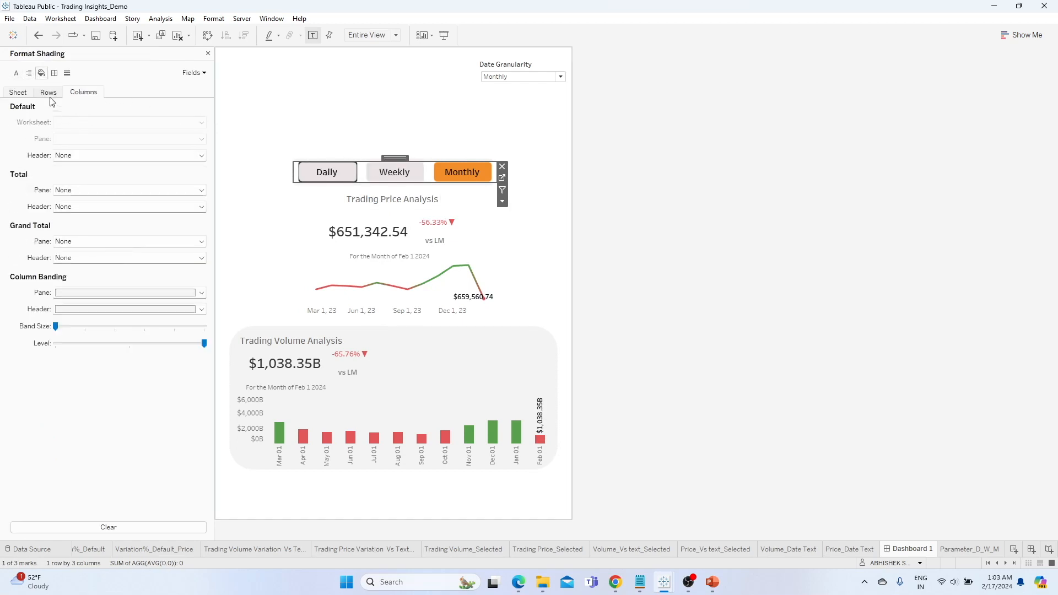
pyautogui.click(18, 93)
pyautogui.click(85, 128)
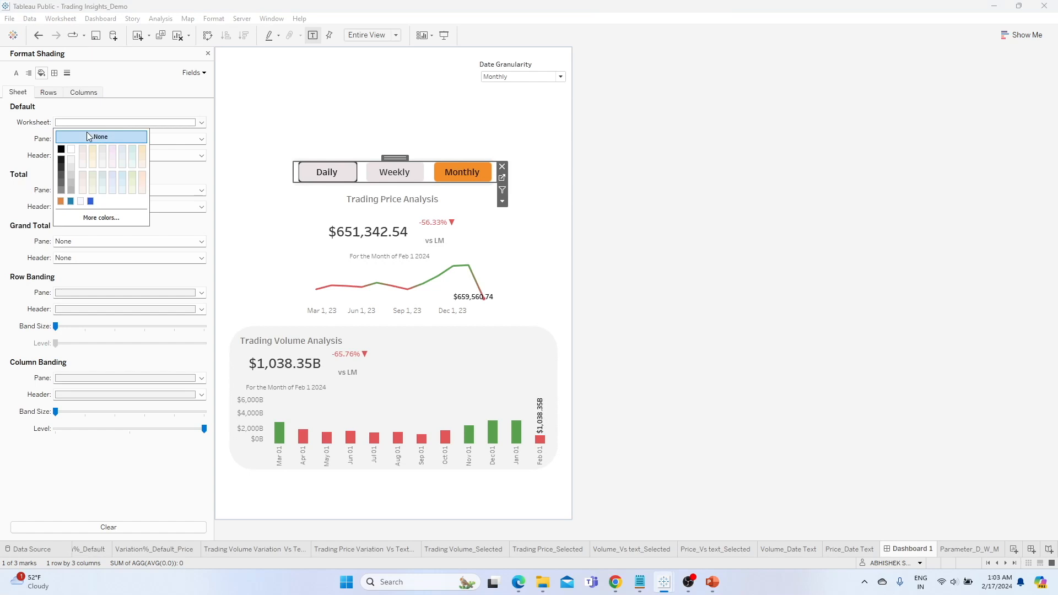
pyautogui.click(362, 137)
pyautogui.click(484, 138)
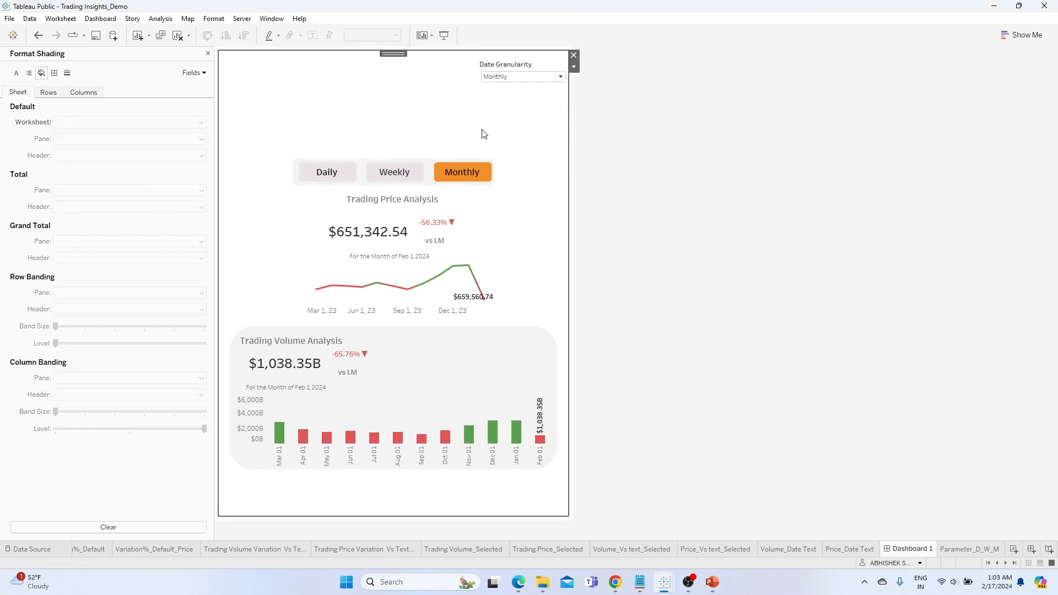
pyautogui.click(392, 174)
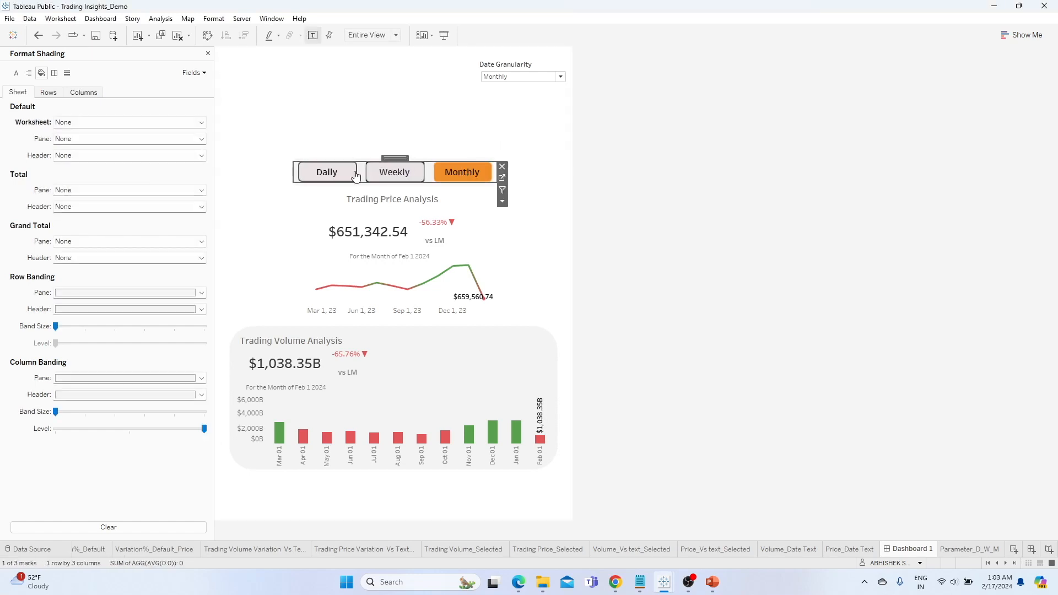
pyautogui.click(408, 141)
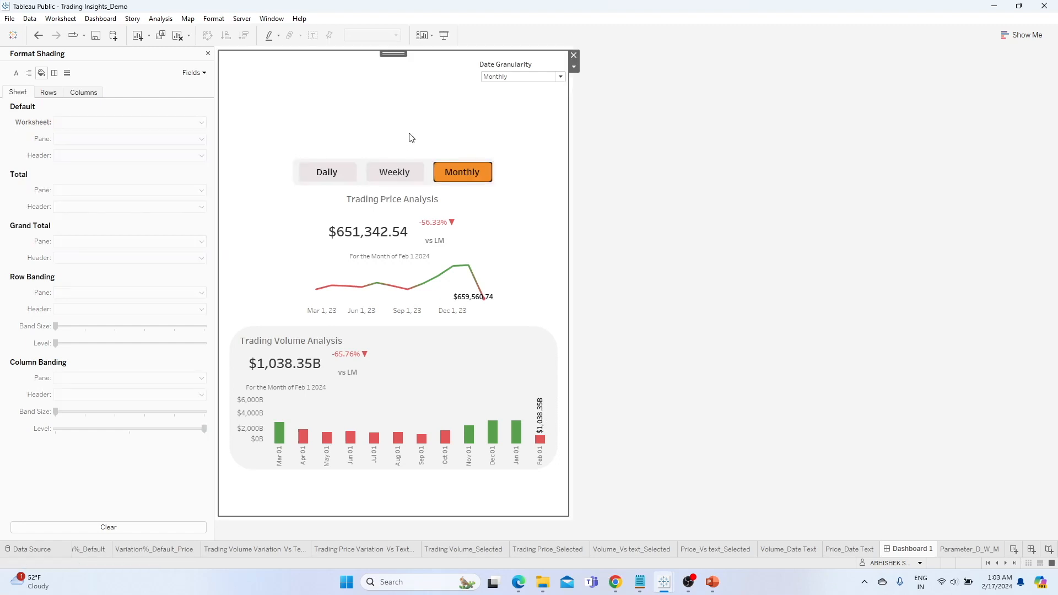
pyautogui.click(207, 54)
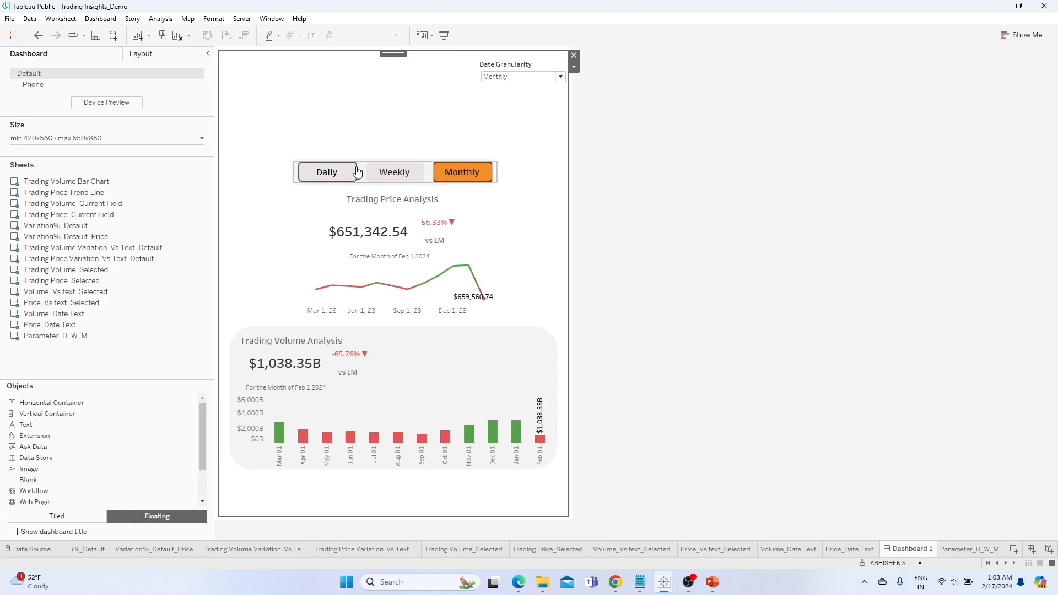
pyautogui.click(387, 173)
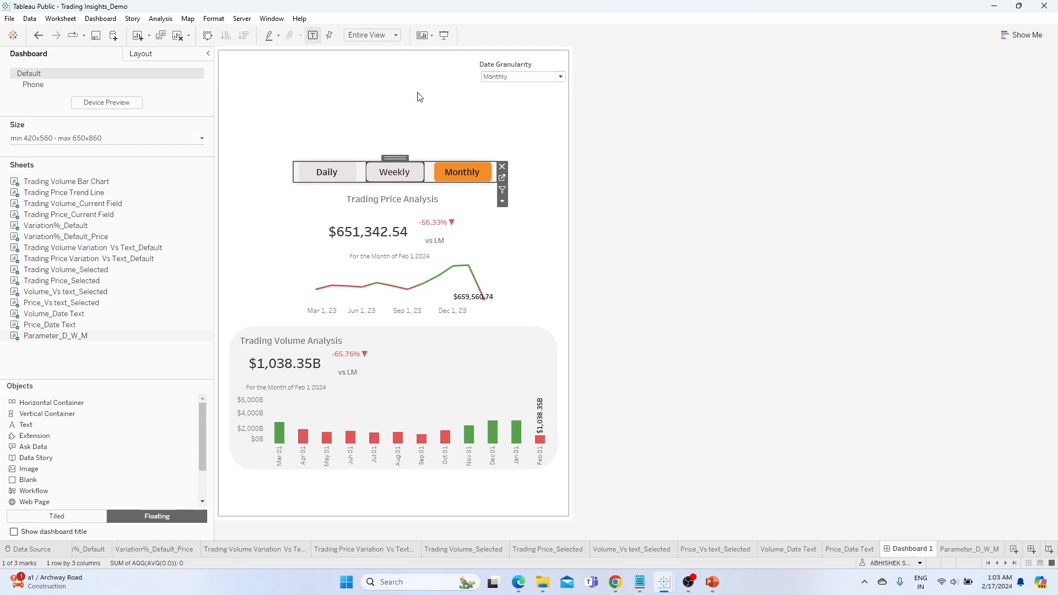
pyautogui.click(466, 93)
# Add a change-parameter dashboard action named Daily Metric.
pyautogui.click(103, 19)
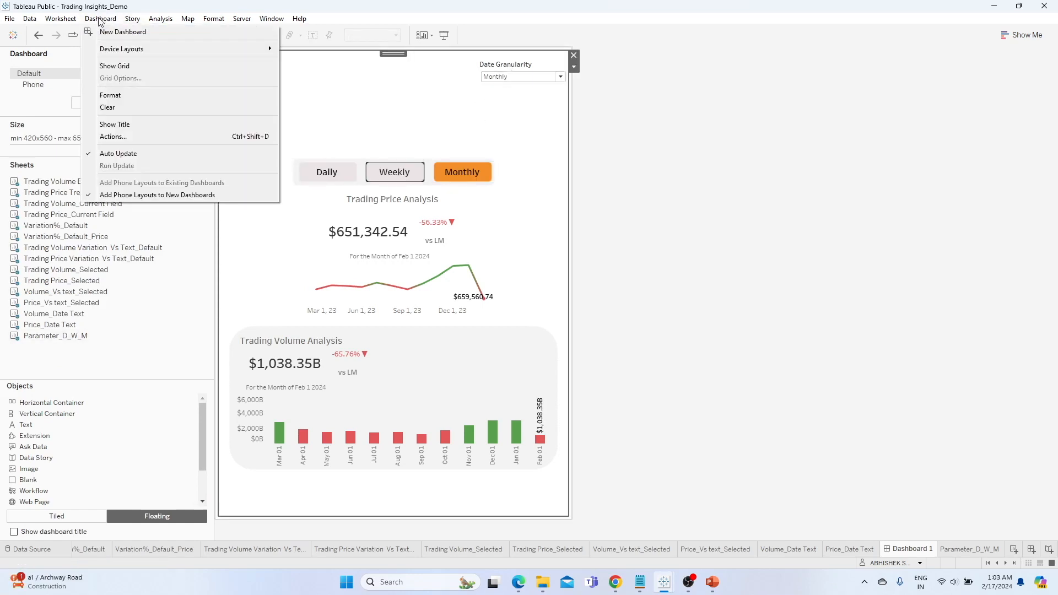
pyautogui.click(115, 138)
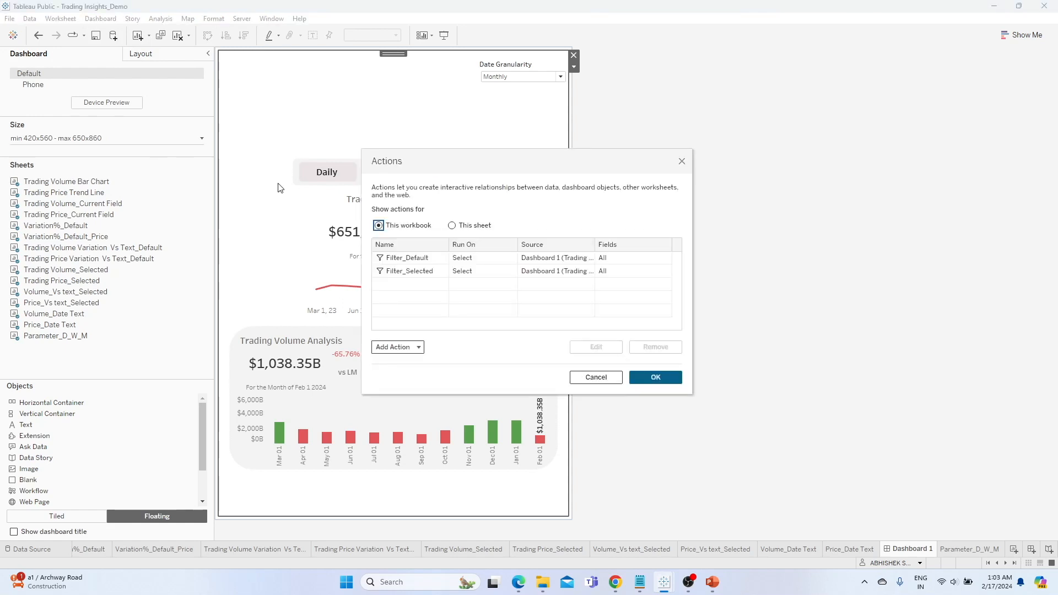
pyautogui.click(397, 347)
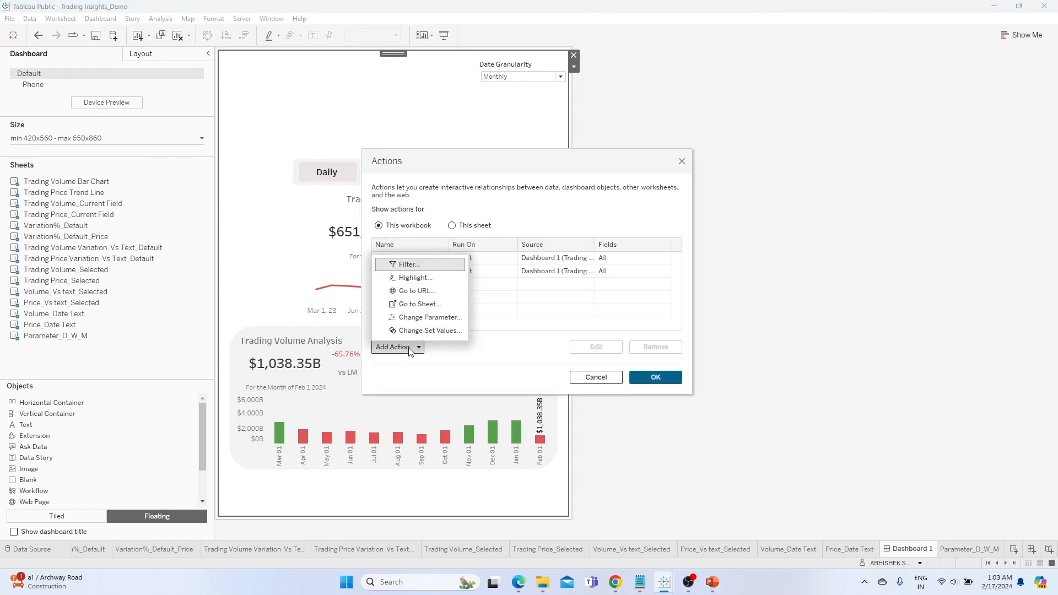
pyautogui.click(419, 318)
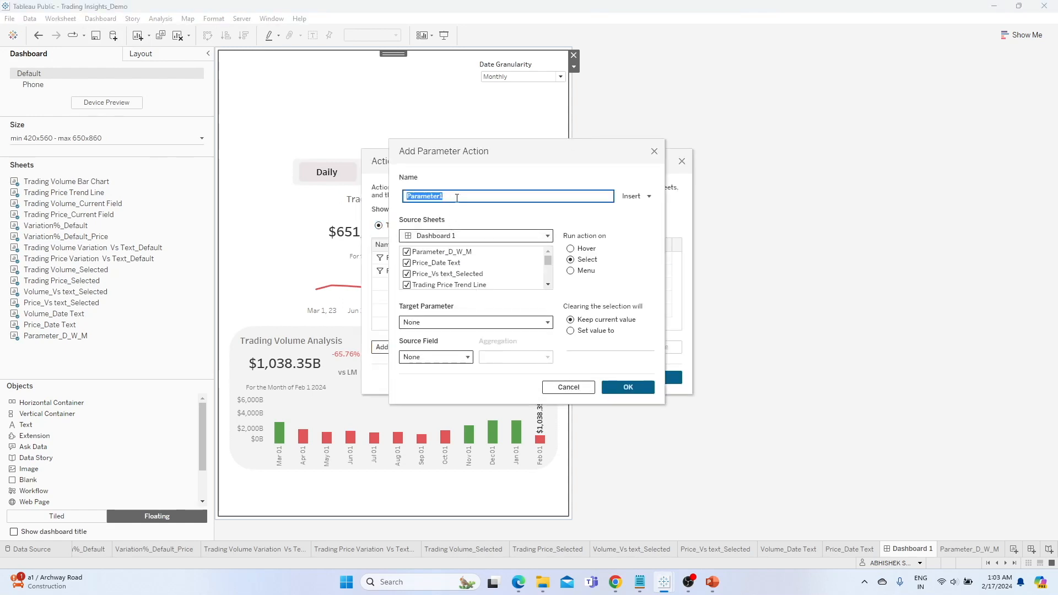
pyautogui.write('Par')
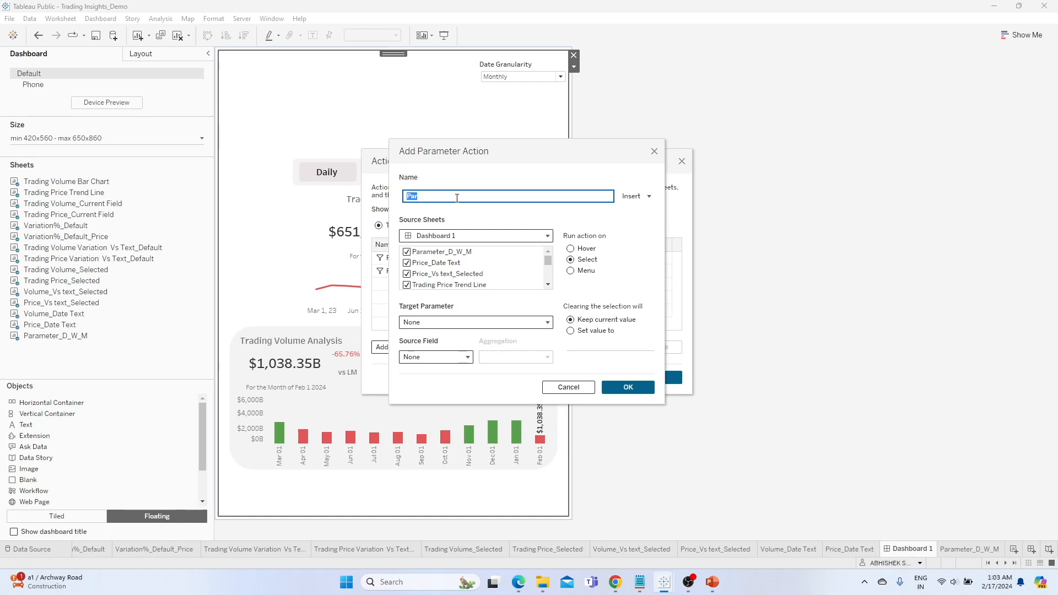
pyautogui.write('aily Metric')
# Limit the source sheets of the Daily Metric action to Parameter_D_W_M only.
pyautogui.click(467, 254)
pyautogui.scroll(-4, 466, 263)
pyautogui.keyDown('shift'); pyautogui.click(452, 284); pyautogui.keyUp('shift')
pyautogui.scroll(4, 440, 278)
pyautogui.click(445, 253)
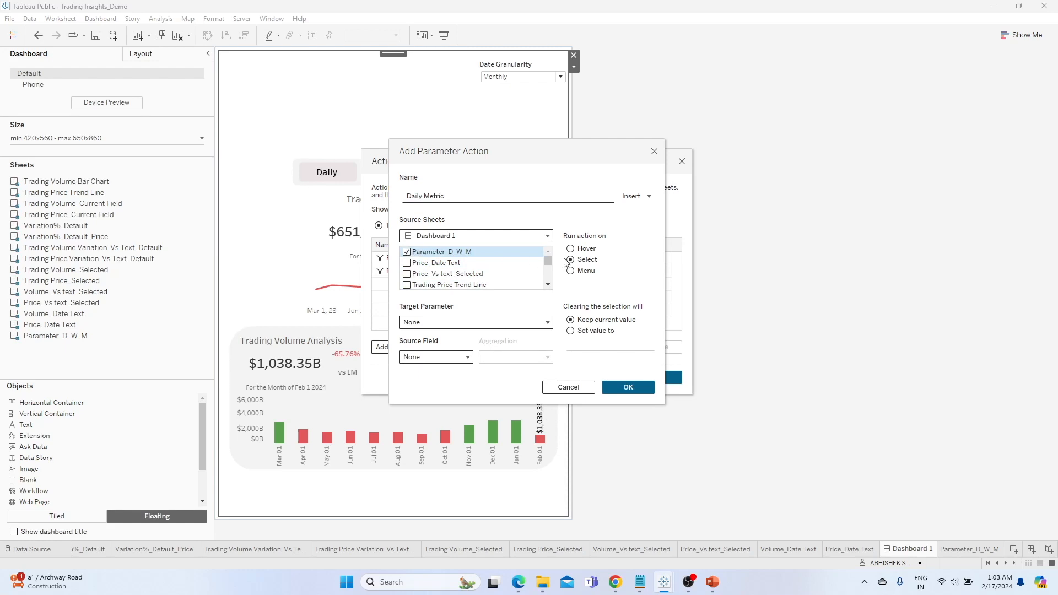
# Target Date Granularity in the Daily Metric action with source field SUM(Parameter Daily) and Maximum aggregation, and save the action.
pyautogui.click(473, 321)
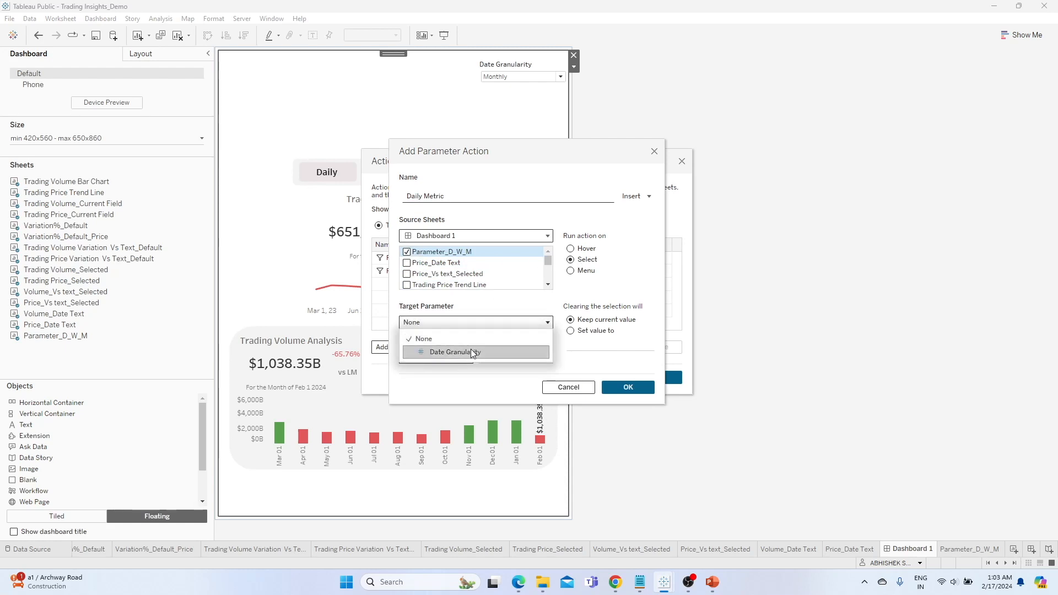
pyautogui.click(472, 350)
pyautogui.click(456, 355)
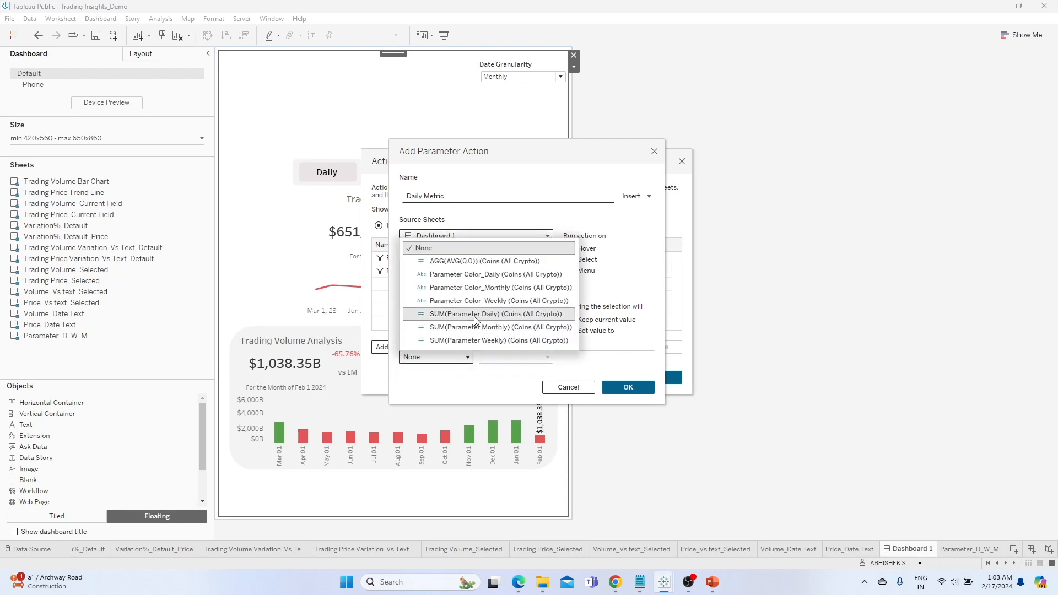
pyautogui.click(461, 381)
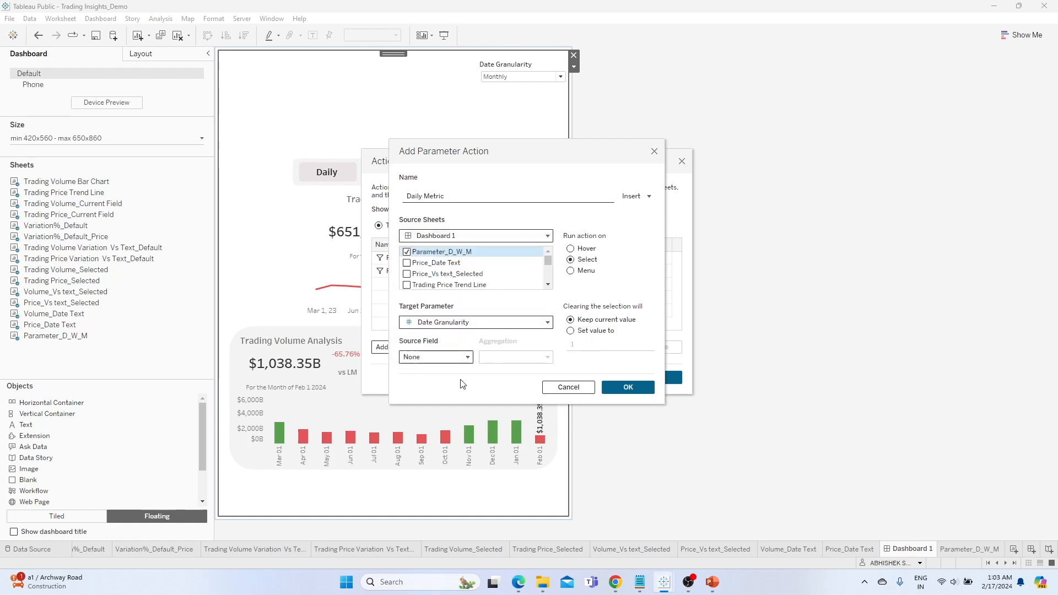
pyautogui.click(453, 358)
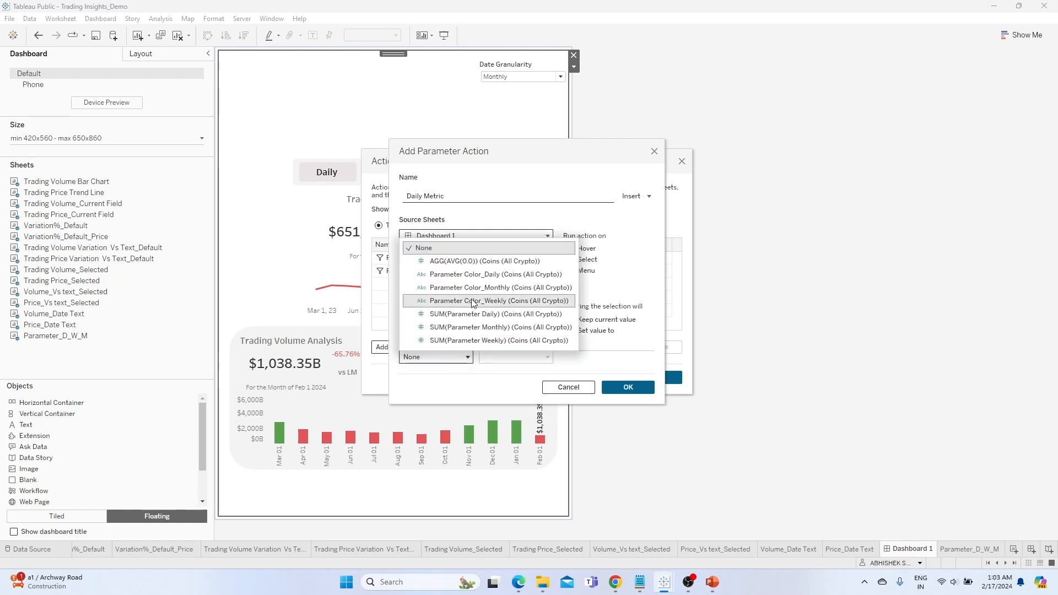
pyautogui.click(479, 315)
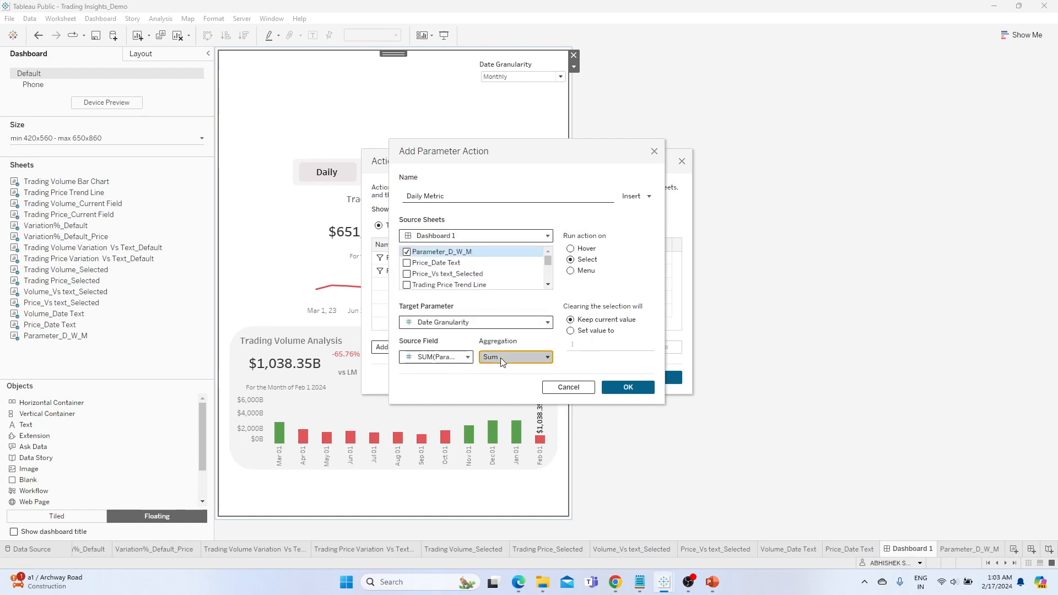
pyautogui.click(515, 357)
pyautogui.click(517, 260)
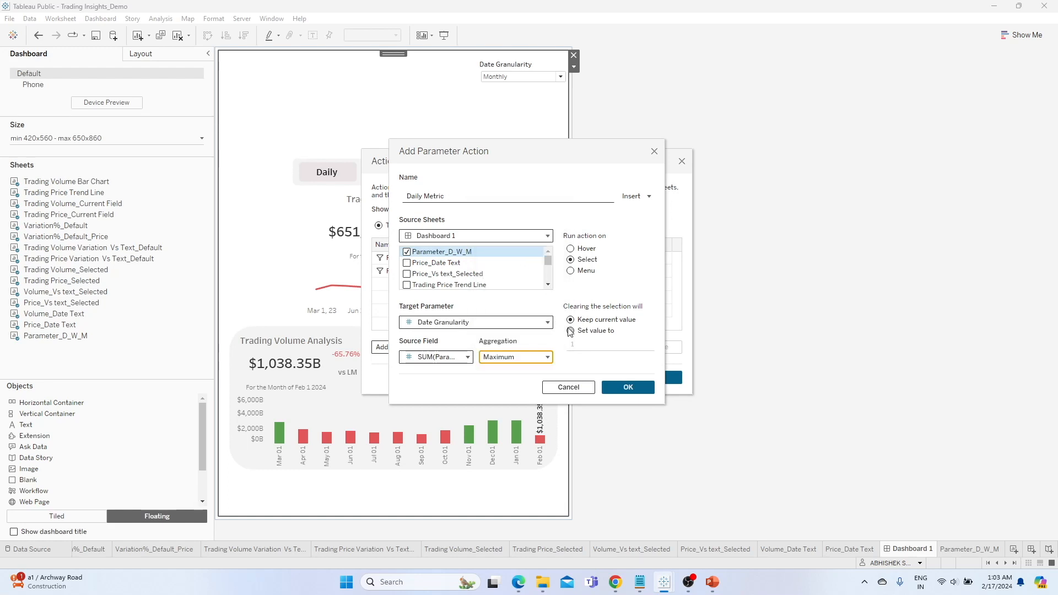
pyautogui.click(628, 386)
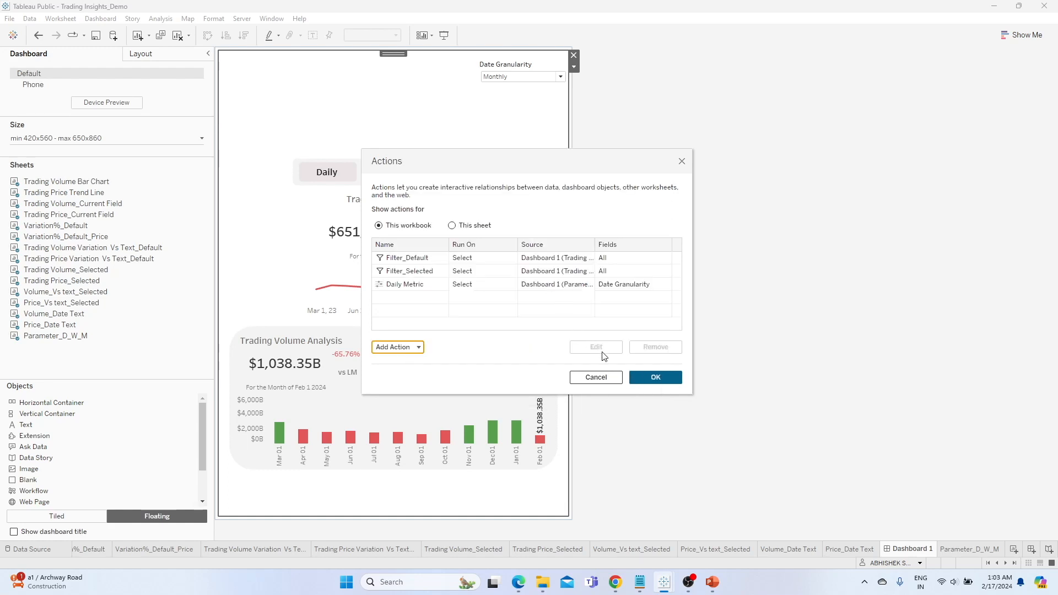
# Add a change-parameter action named Weekly Metric with Parameter_D_W_M as its only source sheet.
pyautogui.click(412, 345)
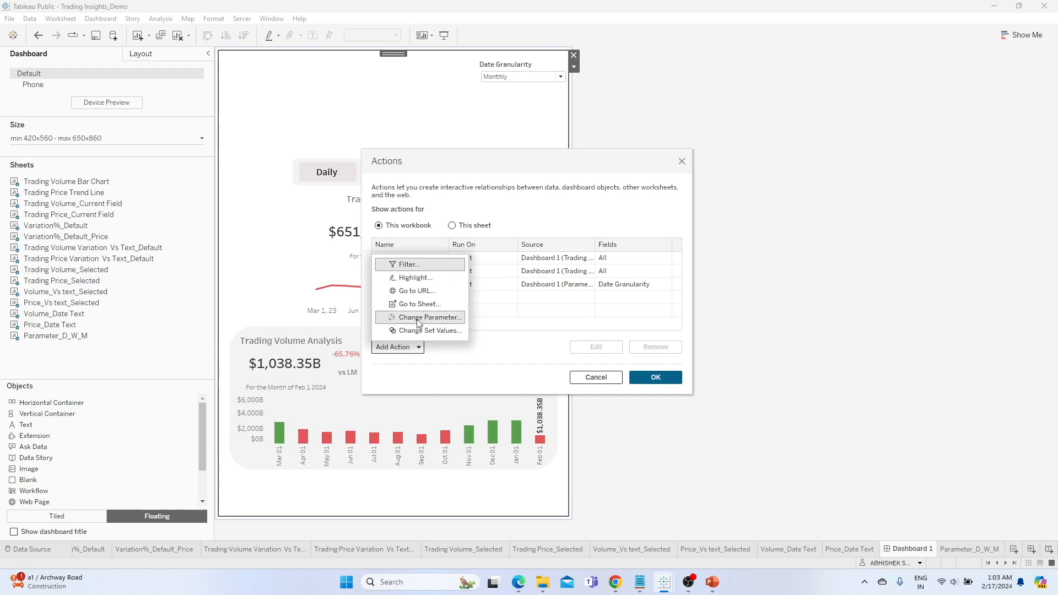
pyautogui.click(422, 315)
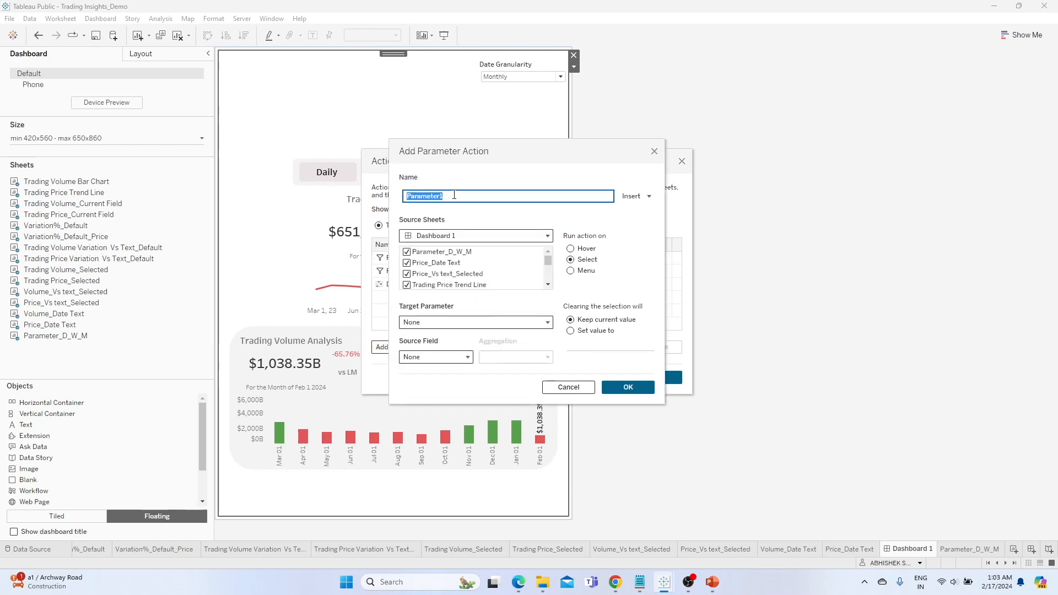
pyautogui.write('Weekly Metric')
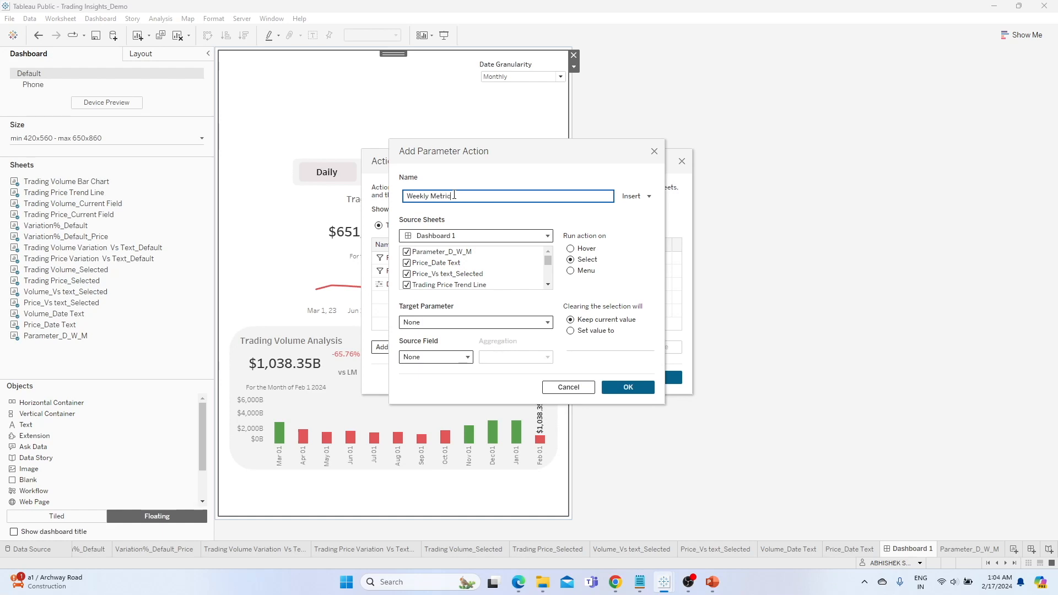
pyautogui.click(441, 256)
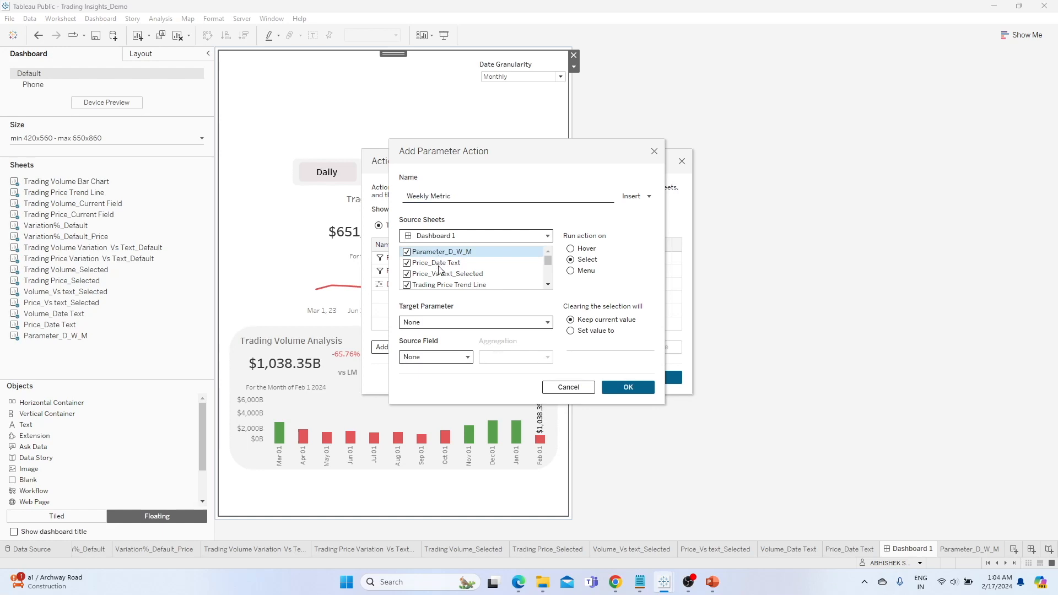
pyautogui.moveTo(422, 256); pyautogui.dragTo(434, 278)
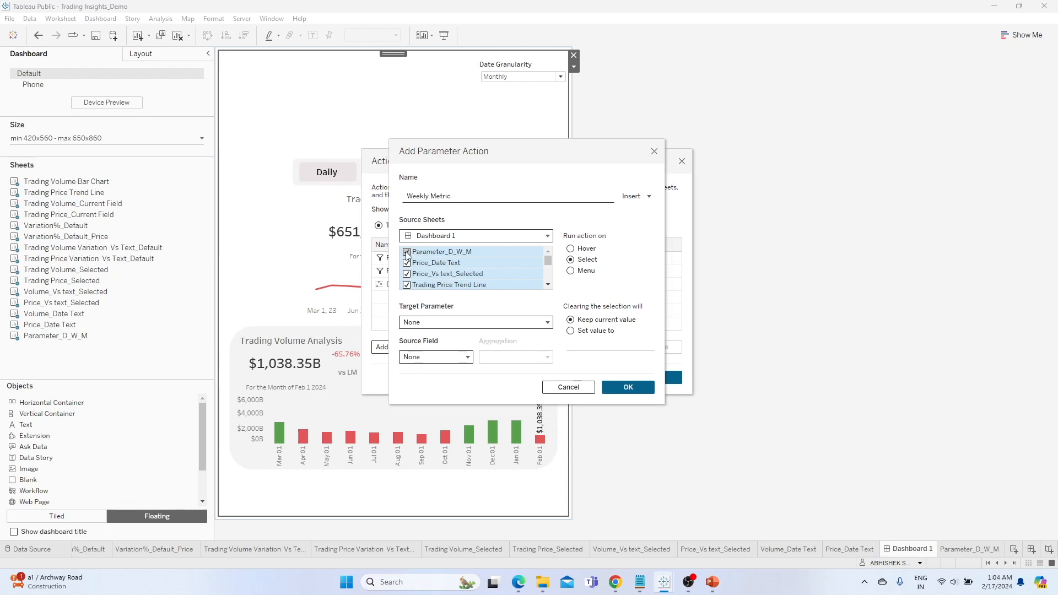
pyautogui.click(436, 253)
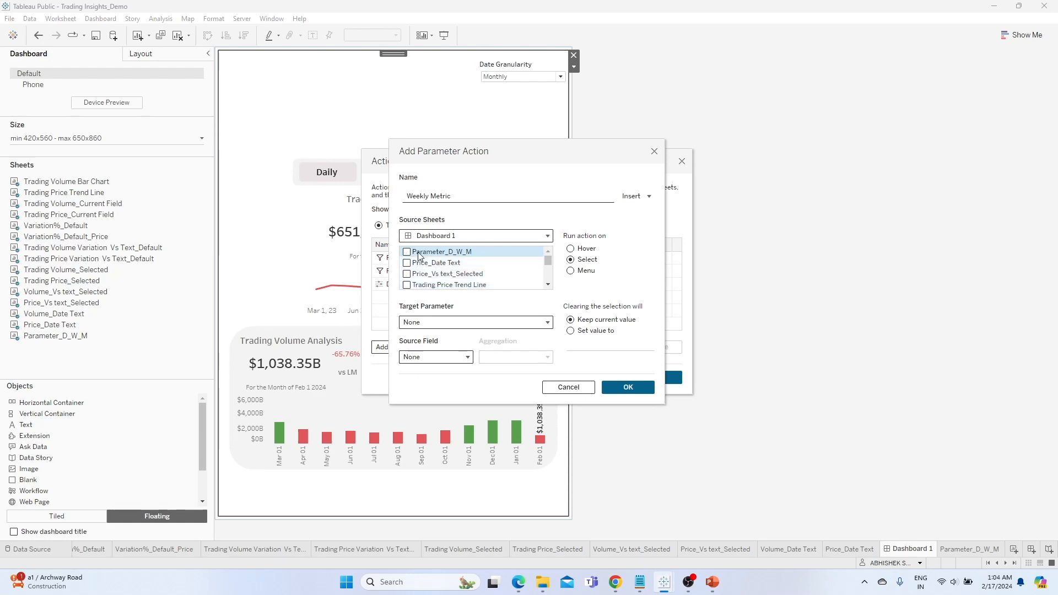
# Target Date Granularity in the Weekly Metric action with source field SUM(Parameter Weekly) and Maximum aggregation, and save the action.
pyautogui.click(465, 321)
pyautogui.click(451, 353)
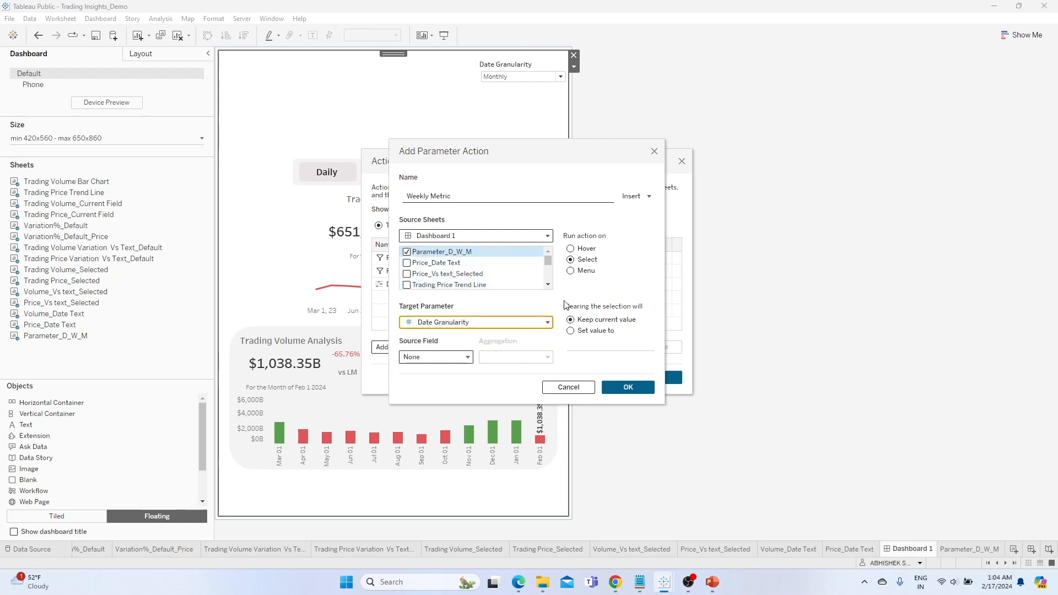
pyautogui.click(451, 358)
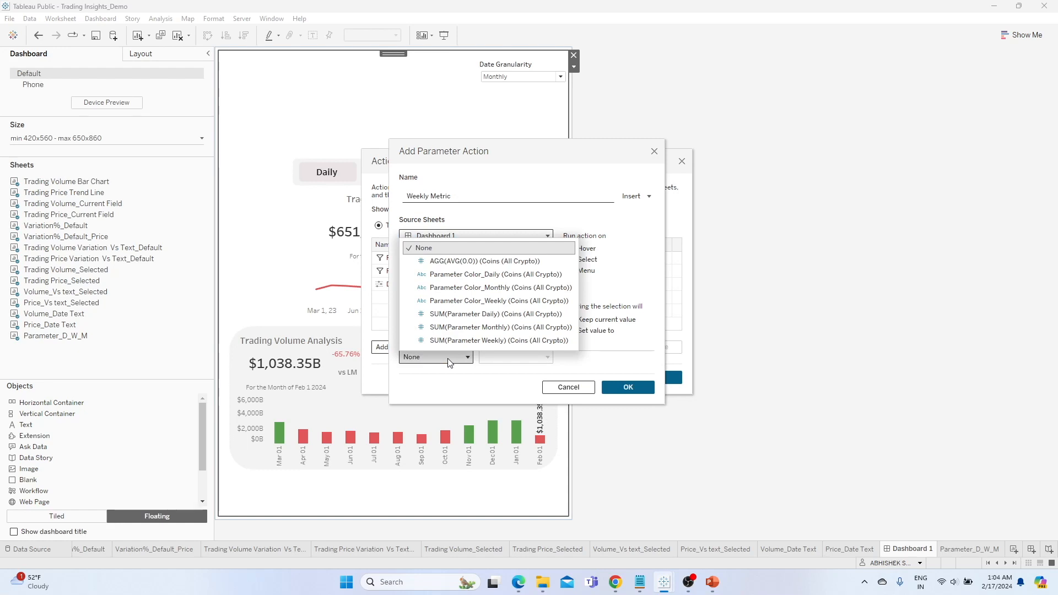
pyautogui.click(478, 340)
pyautogui.click(543, 357)
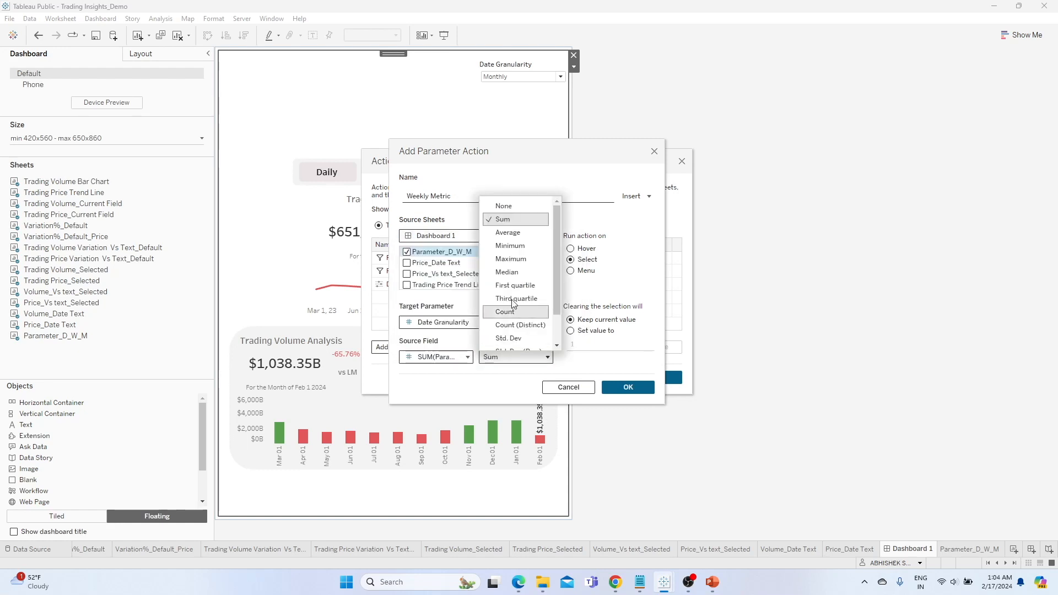
pyautogui.click(520, 258)
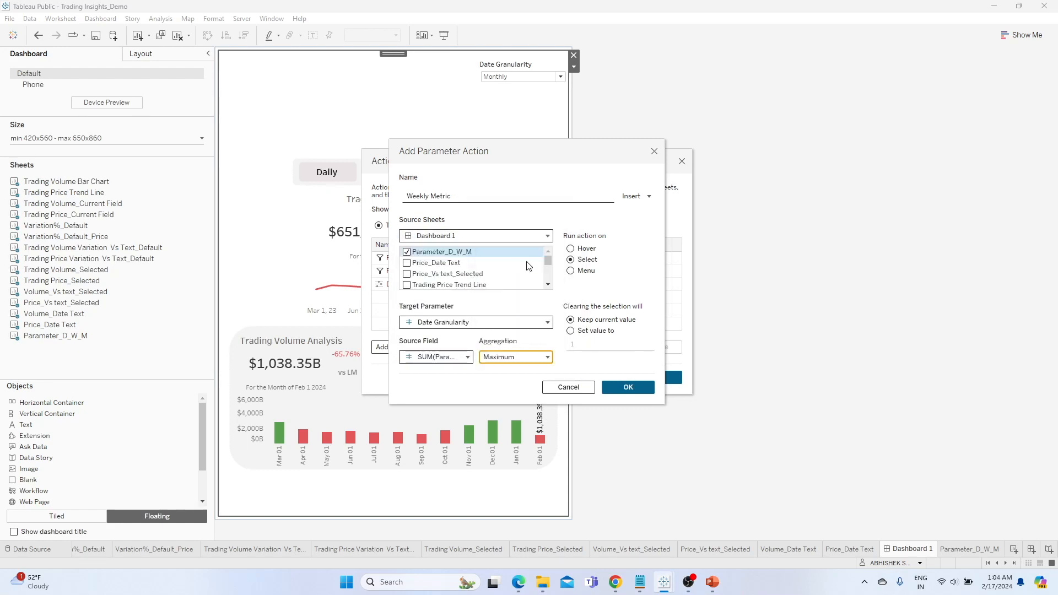
pyautogui.click(625, 388)
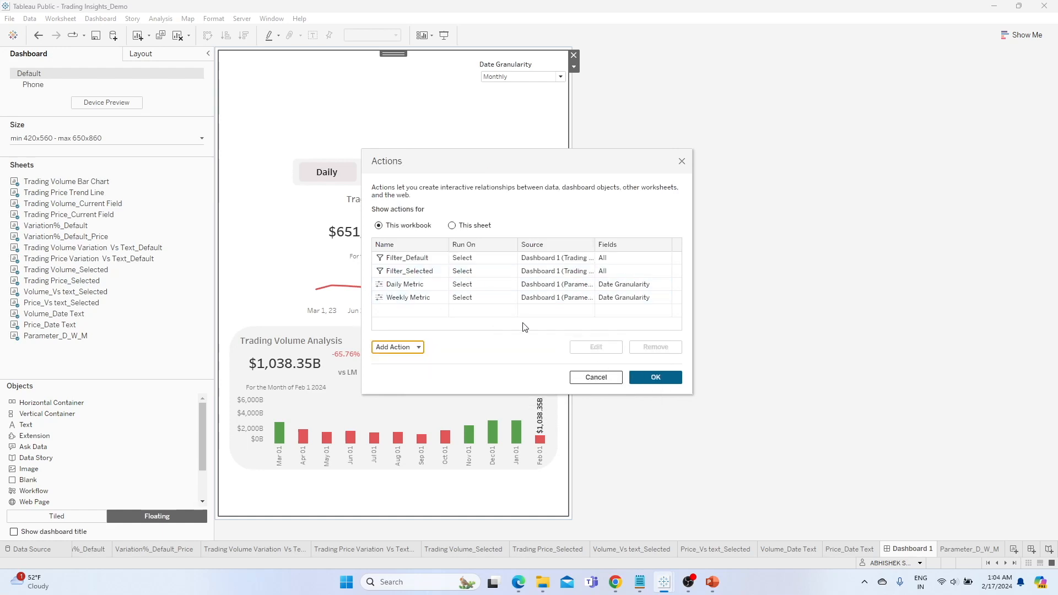
# Add a change-parameter action named Monthly Metric with Parameter_D_W_M as its only source sheet.
pyautogui.click(397, 347)
pyautogui.click(408, 318)
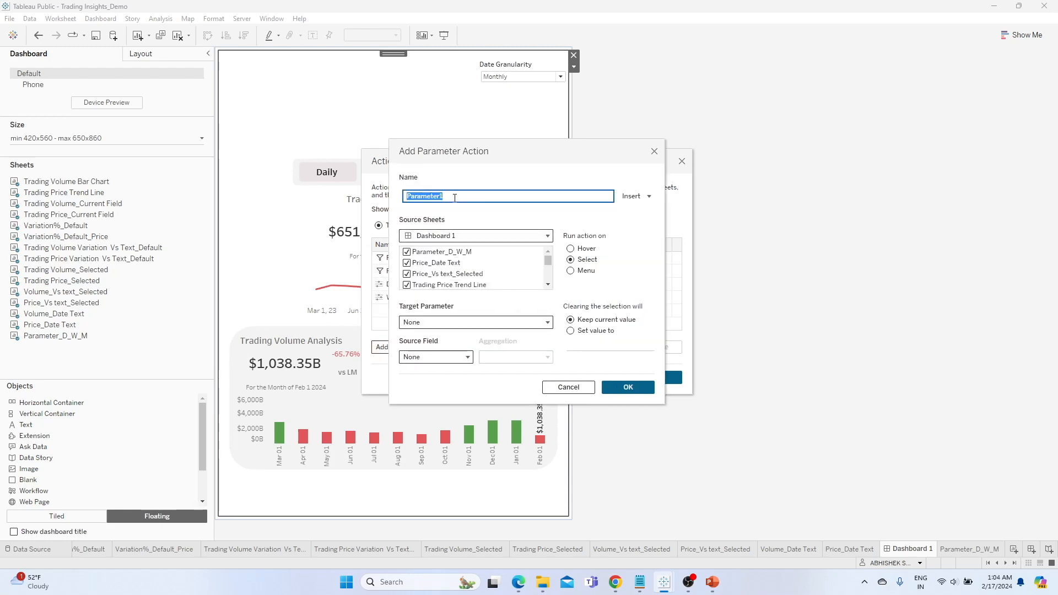
pyautogui.write('Monthly Metric')
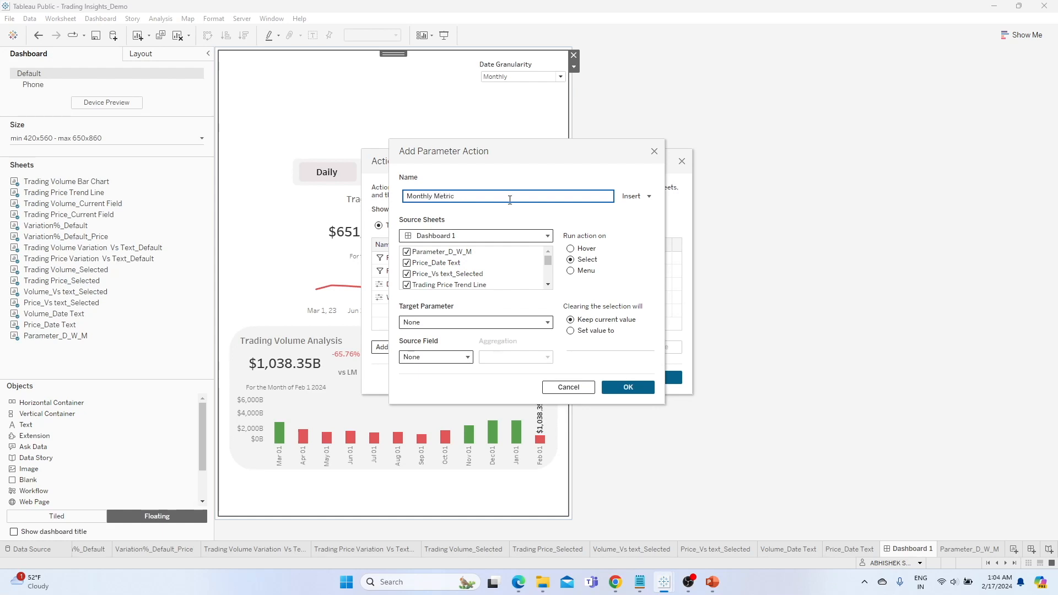
pyautogui.click(446, 252)
pyautogui.scroll(-4, 444, 276)
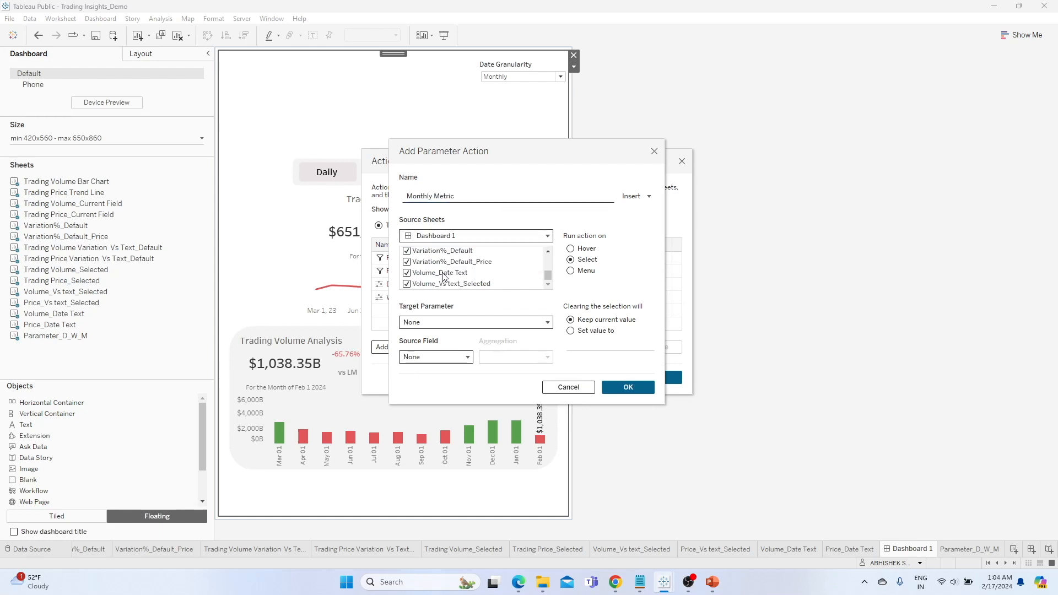
pyautogui.keyDown('shift'); pyautogui.click(443, 283); pyautogui.keyUp('shift')
pyautogui.scroll(4, 425, 254)
pyautogui.click(408, 253)
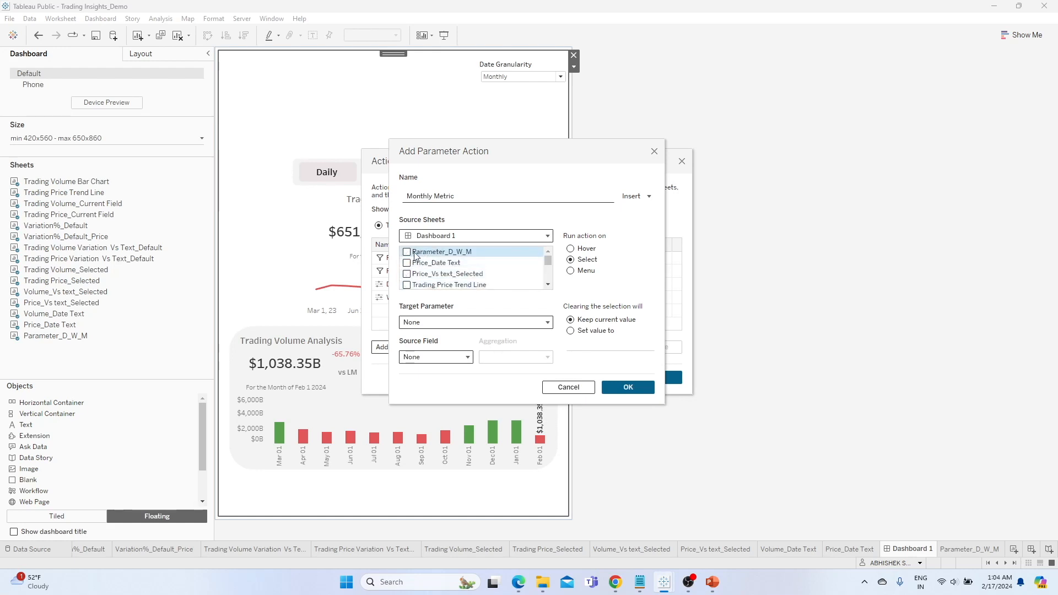
# Target Date Granularity in the Monthly Metric action with source field SUM(Parameter Monthly) and Maximum aggregation, and save all dashboard actions.
pyautogui.click(467, 323)
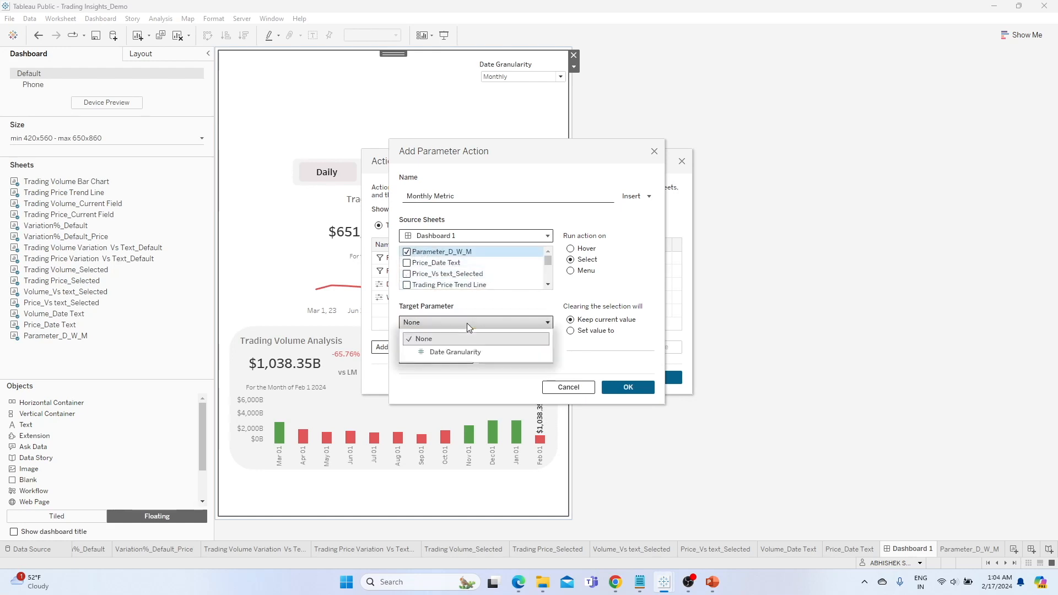
pyautogui.click(464, 354)
pyautogui.click(451, 360)
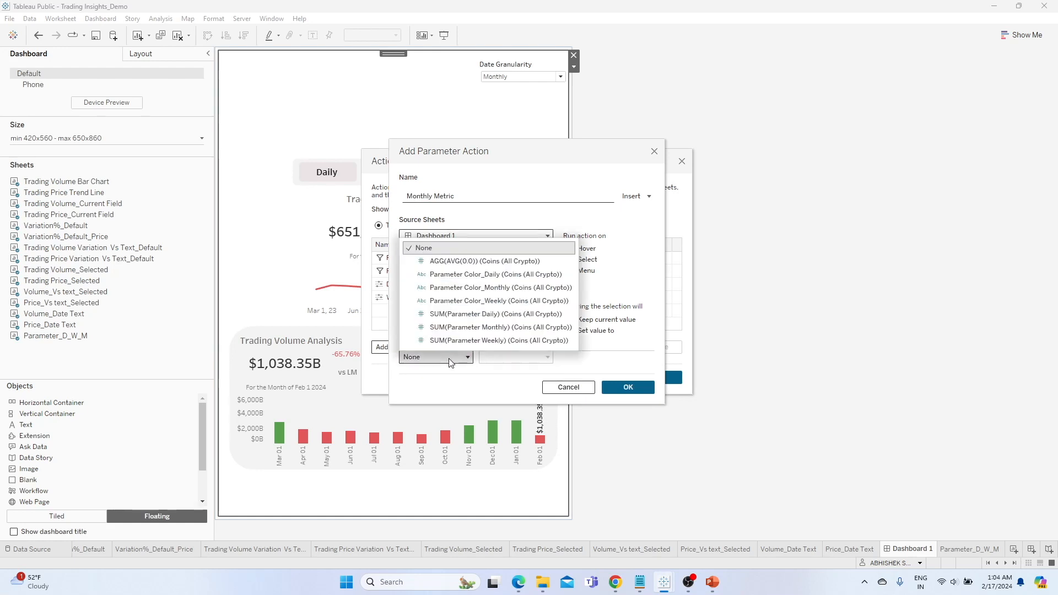
pyautogui.click(477, 327)
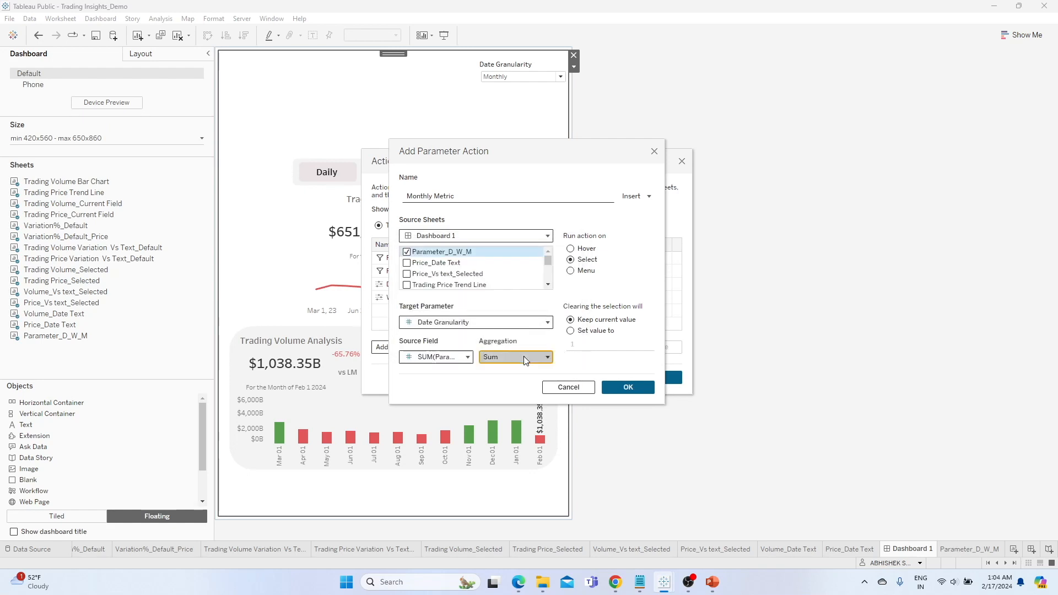
pyautogui.click(545, 357)
pyautogui.click(528, 262)
pyautogui.click(628, 388)
pyautogui.click(642, 377)
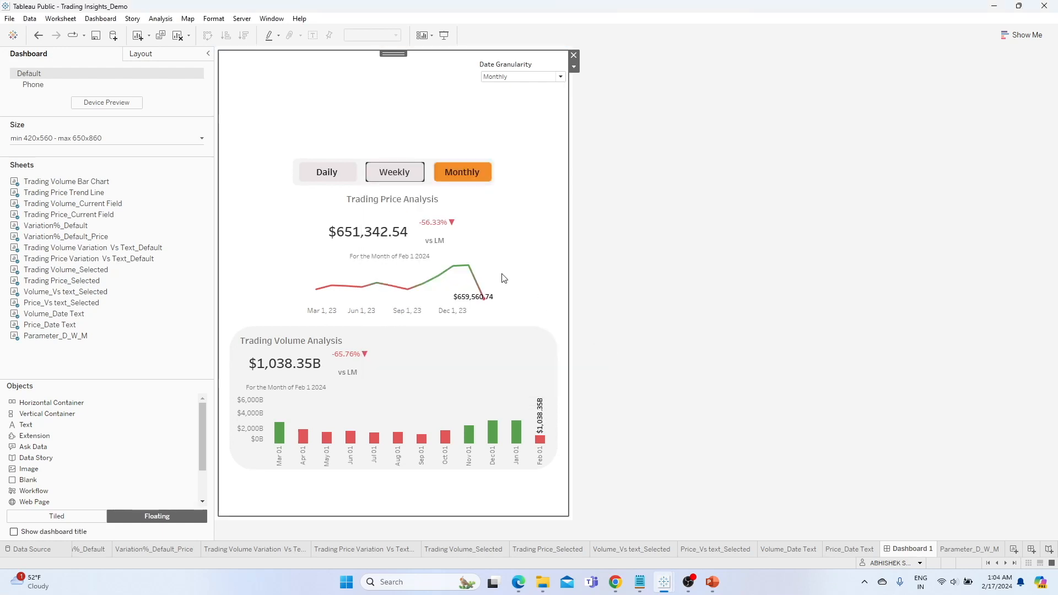
# Test the Weekly and Monthly buttons on the dashboard to check whether they switch the Date Granularity.
pyautogui.click(398, 171)
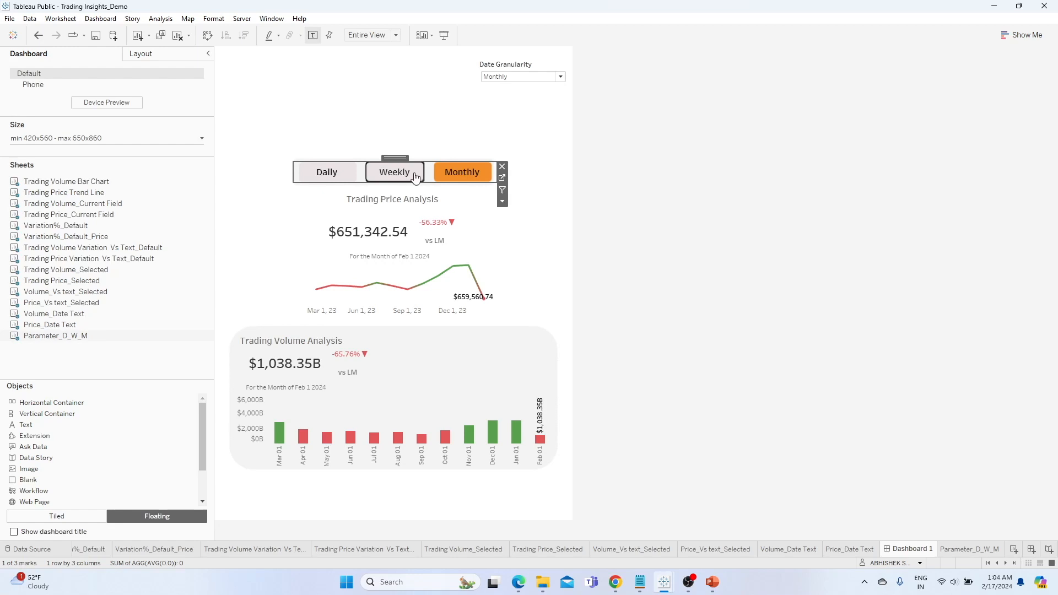
pyautogui.click(416, 178)
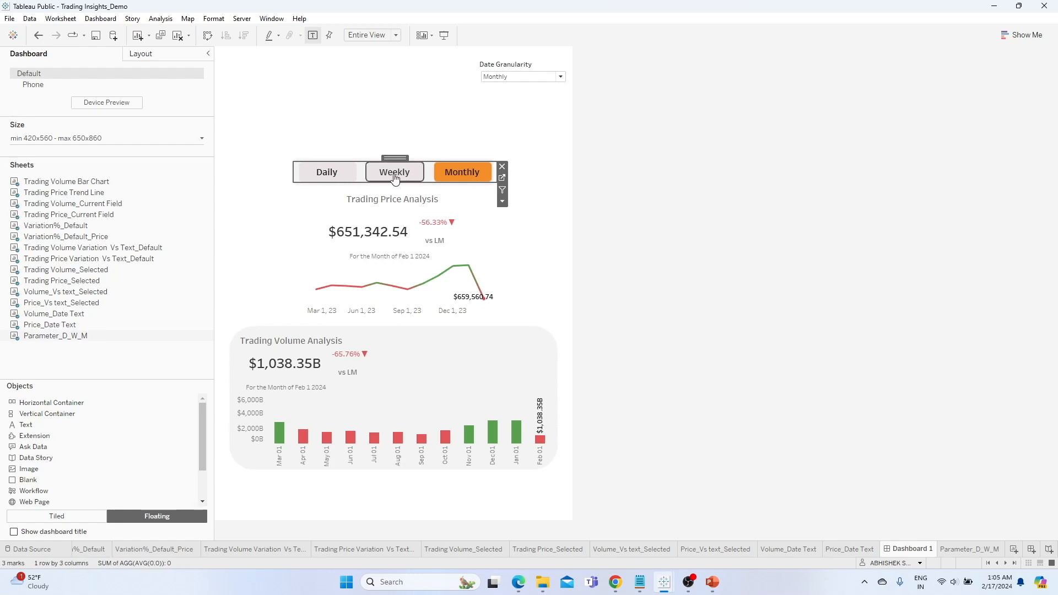
pyautogui.click(393, 170)
pyautogui.click(453, 176)
pyautogui.click(408, 174)
# Set the Date Granularity parameter to Daily and test the Weekly button again.
pyautogui.click(520, 77)
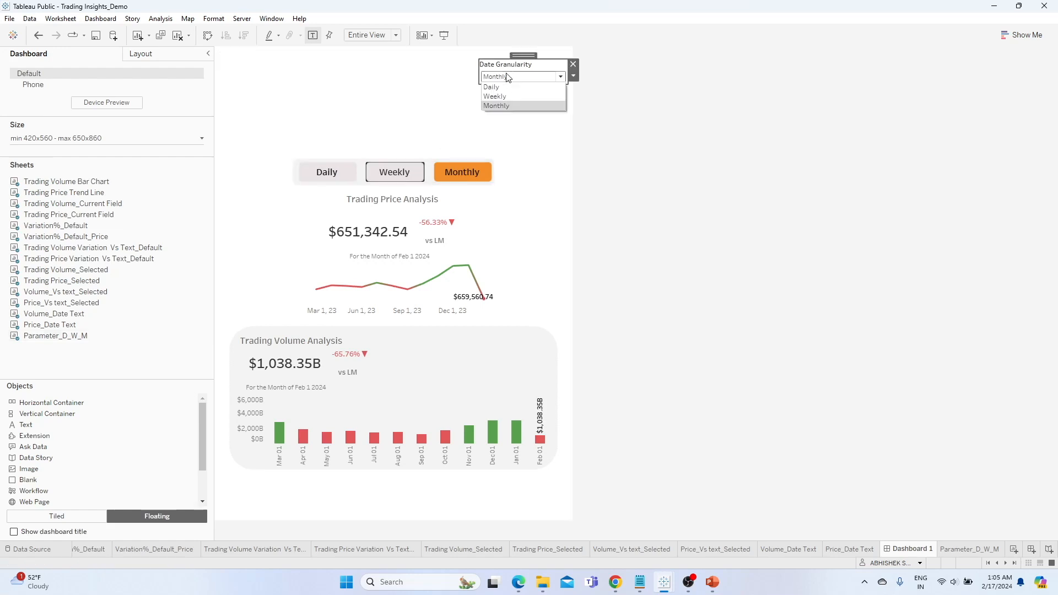
pyautogui.click(498, 88)
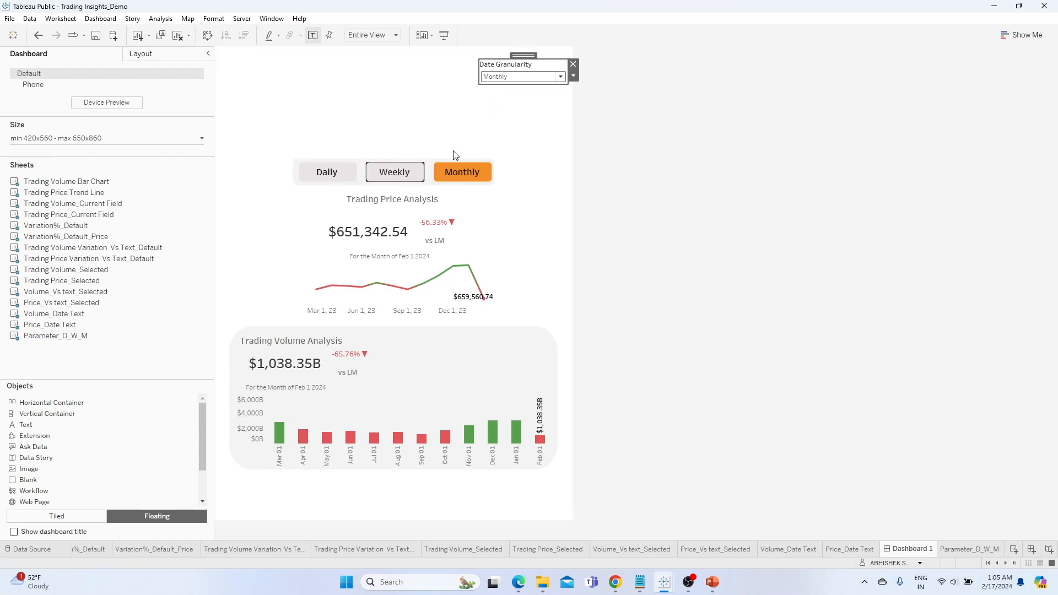
pyautogui.click(409, 181)
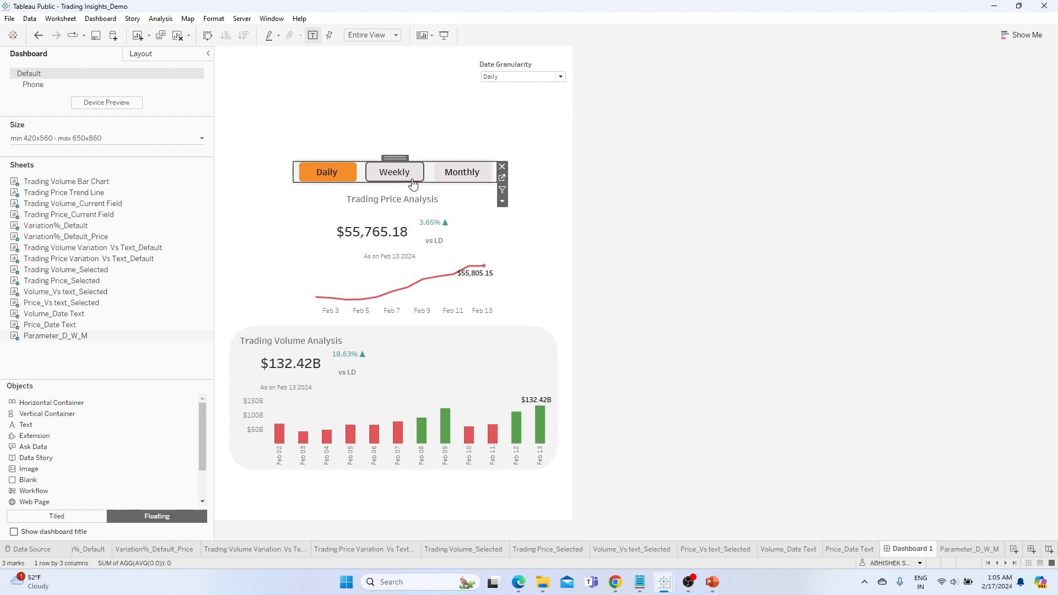
pyautogui.click(413, 182)
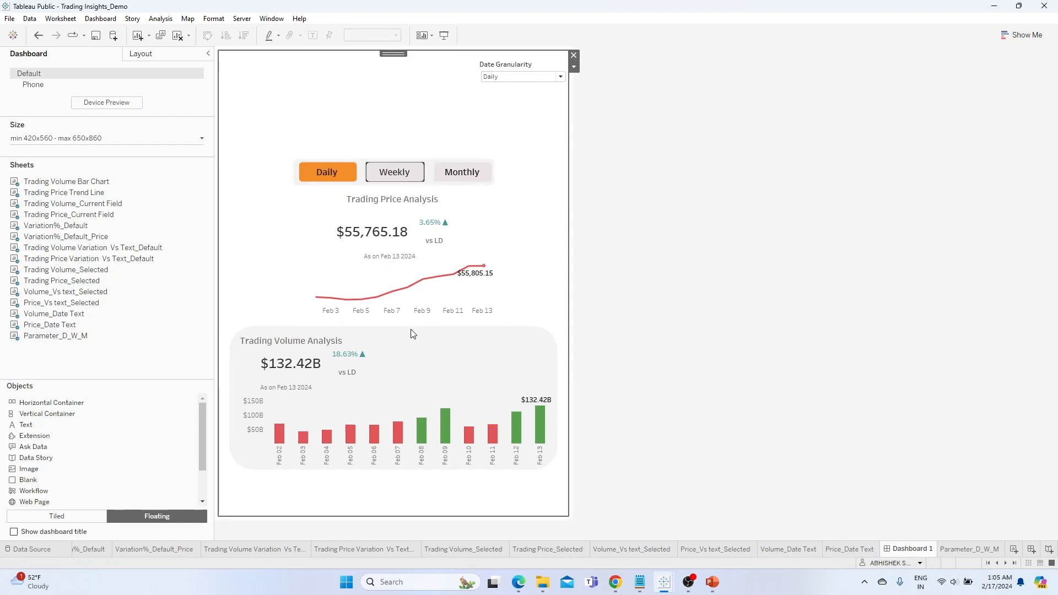
# Exclude Parameter_D_W_M from the target sheets of the Filter_Default dashboard action.
pyautogui.click(101, 19)
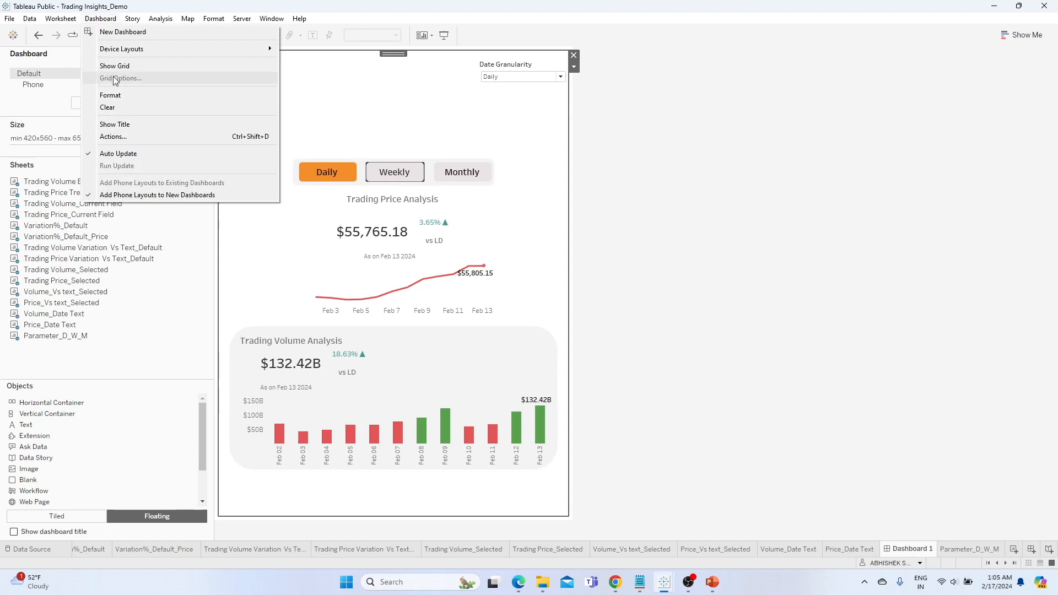
pyautogui.click(111, 136)
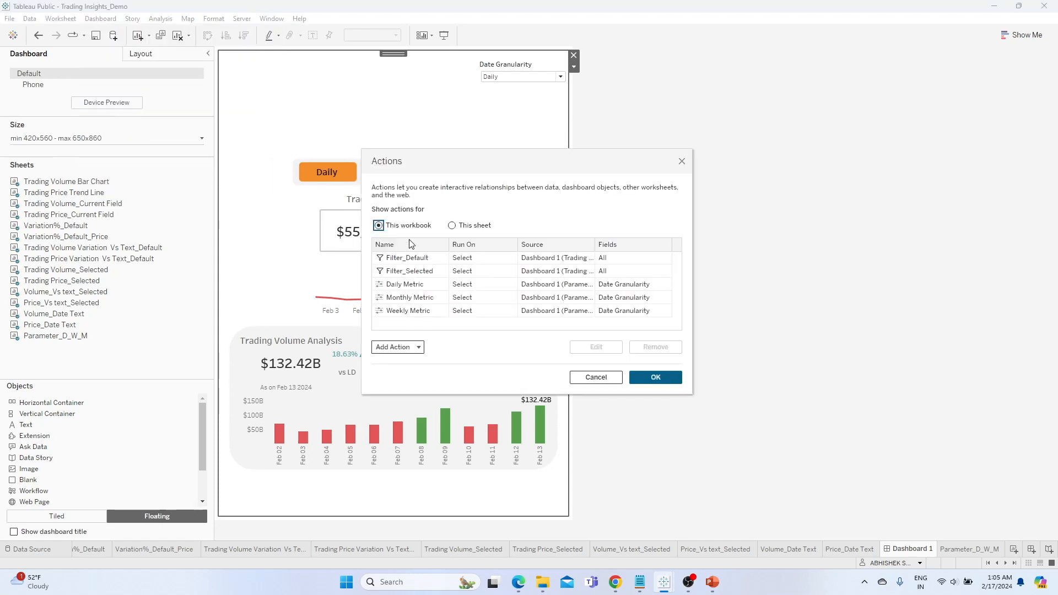
pyautogui.click(412, 258)
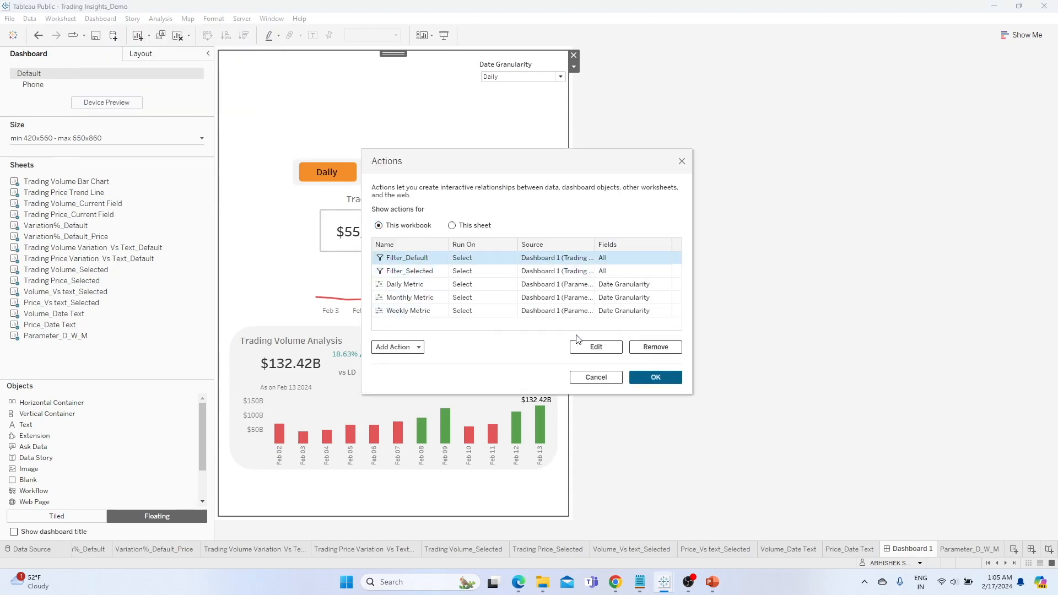
pyautogui.click(595, 347)
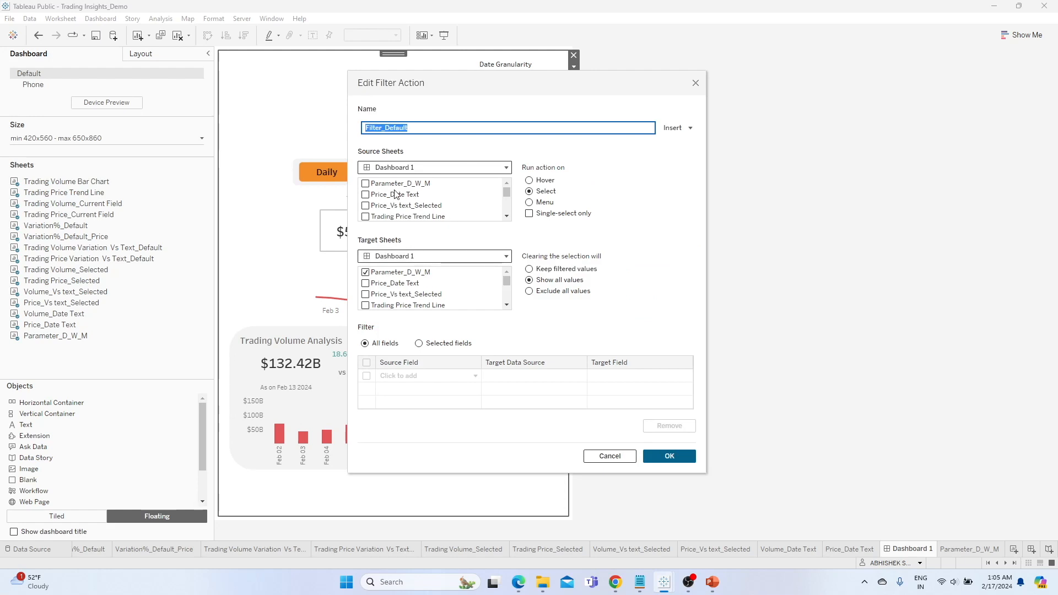
pyautogui.click(366, 272)
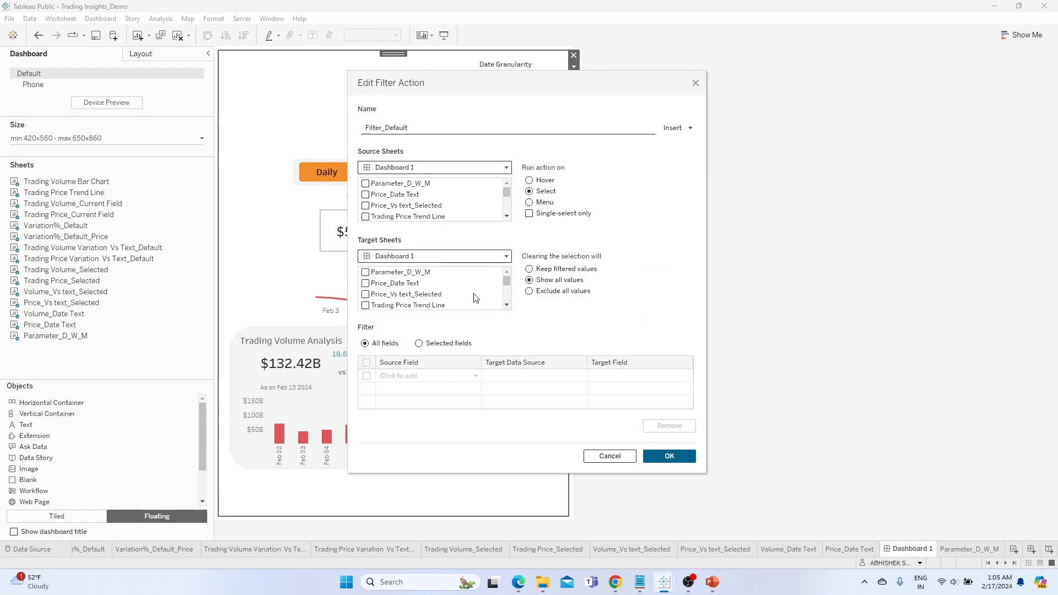
pyautogui.click(668, 455)
# Exclude Parameter_D_W_M from the target sheets of the Filter_Selected action and save the dashboard actions.
pyautogui.click(410, 271)
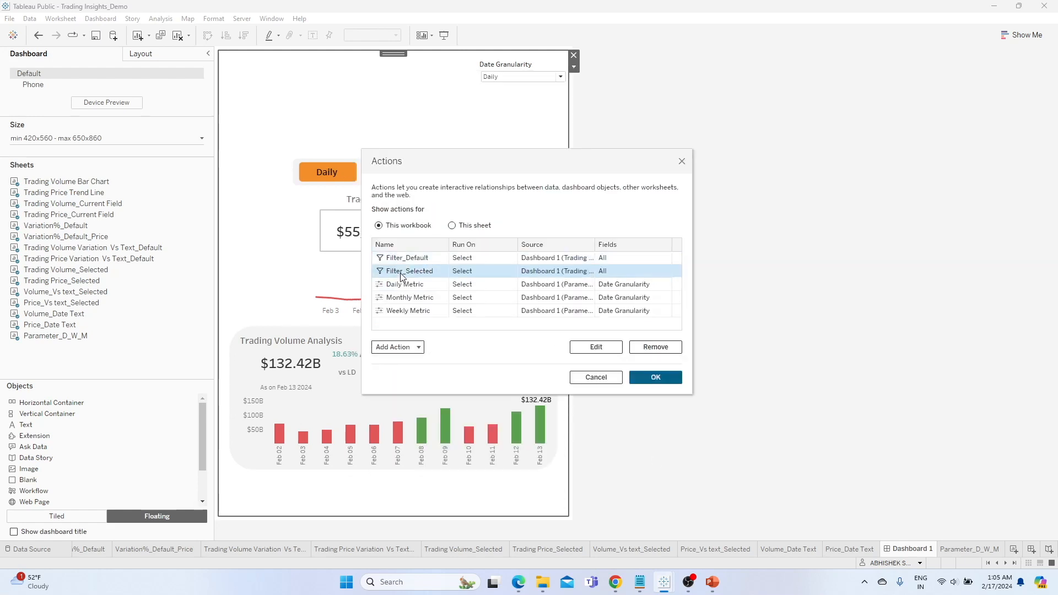
pyautogui.click(595, 347)
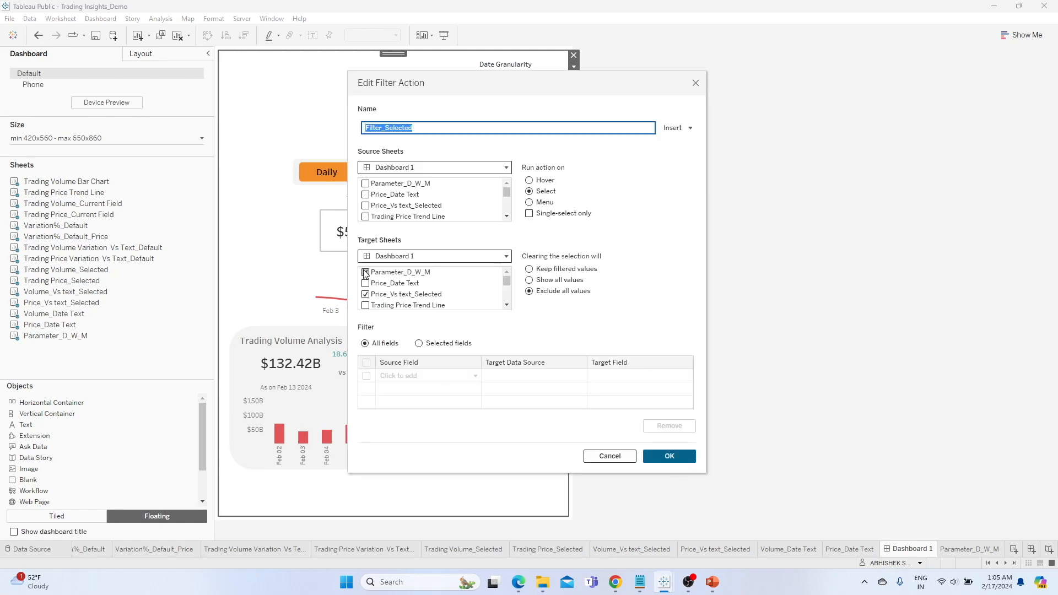
pyautogui.click(366, 272)
pyautogui.click(366, 272)
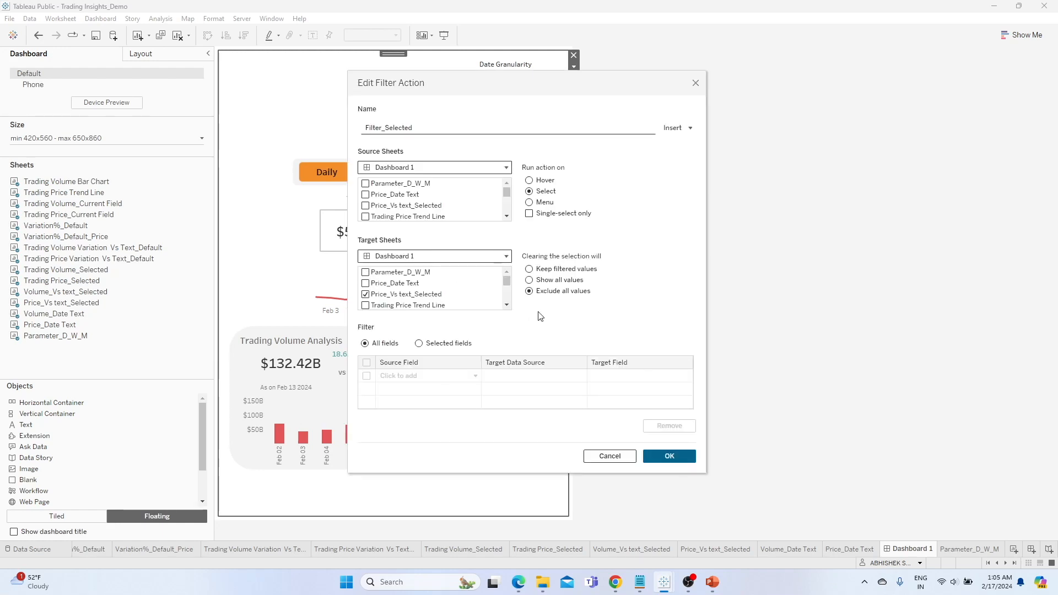
pyautogui.click(667, 455)
pyautogui.click(656, 378)
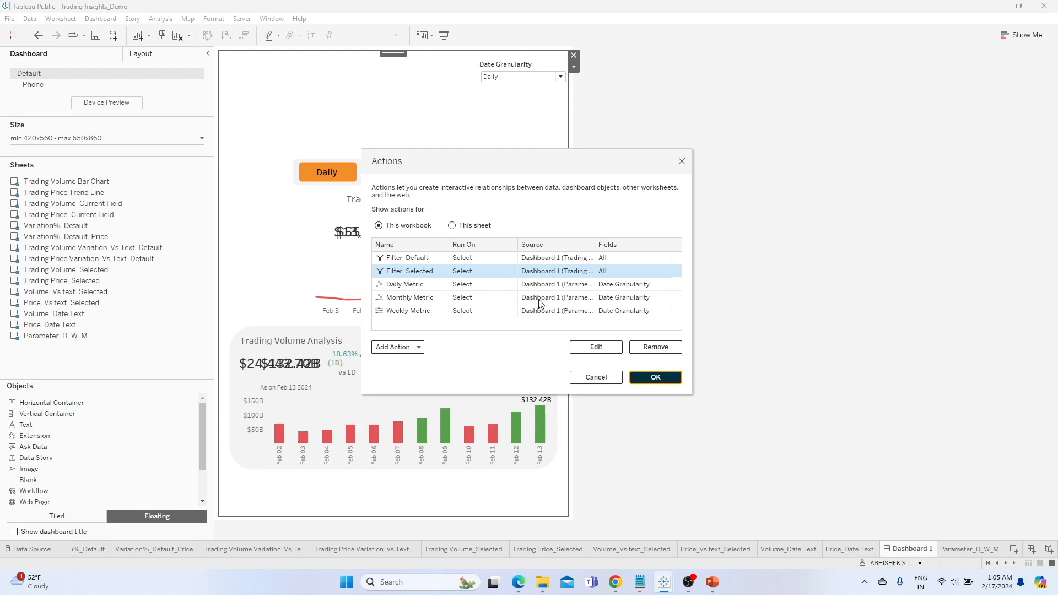
# Test the Feb 08 volume bar's filtering and check whether the Daily, Weekly and Monthly buttons switch the Date Granularity.
pyautogui.click(422, 432)
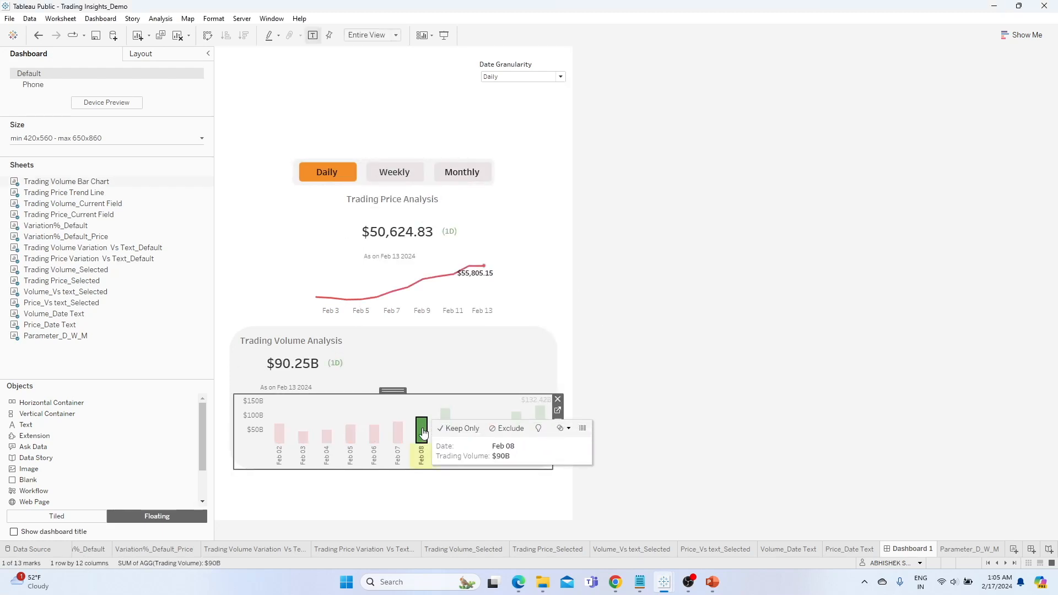
pyautogui.click(421, 430)
pyautogui.click(400, 175)
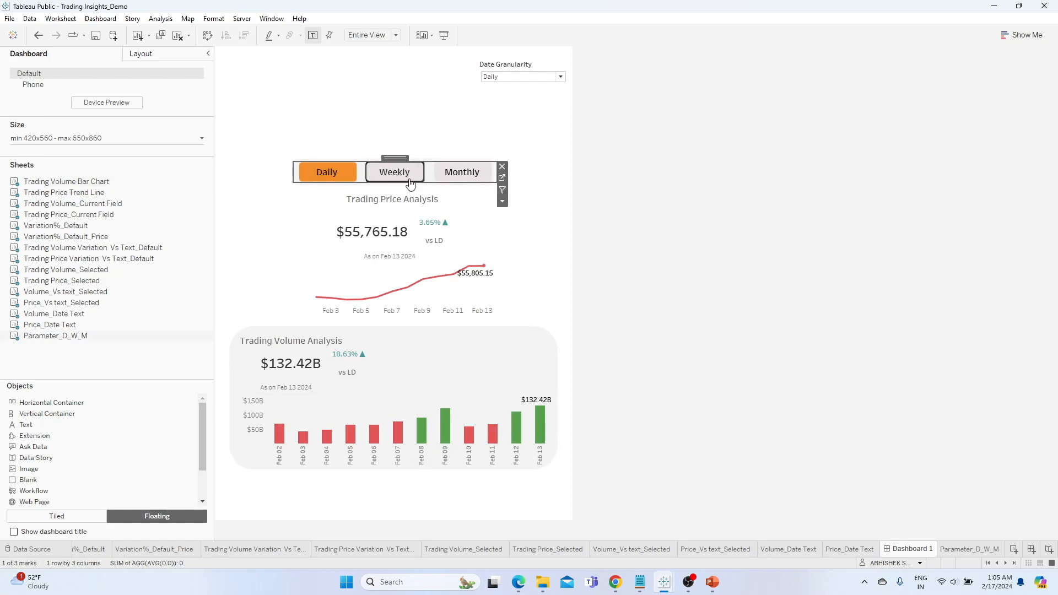
pyautogui.click(458, 176)
pyautogui.click(406, 171)
pyautogui.click(461, 171)
pyautogui.click(408, 173)
pyautogui.click(461, 172)
pyautogui.click(408, 173)
pyautogui.click(331, 172)
pyautogui.click(441, 175)
pyautogui.click(394, 172)
pyautogui.click(330, 172)
pyautogui.click(483, 176)
pyautogui.click(109, 20)
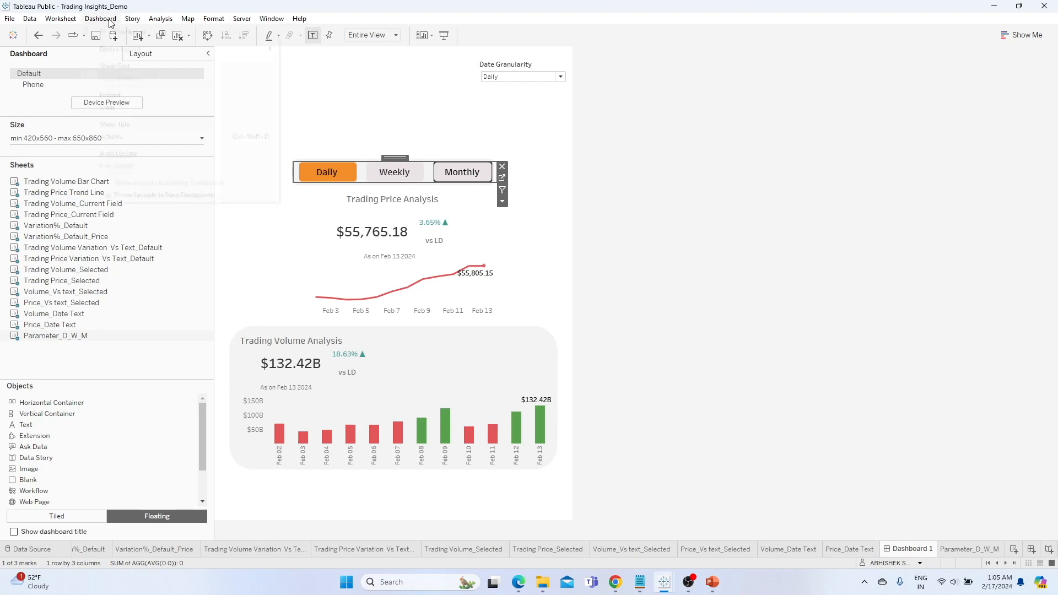
pyautogui.click(347, 95)
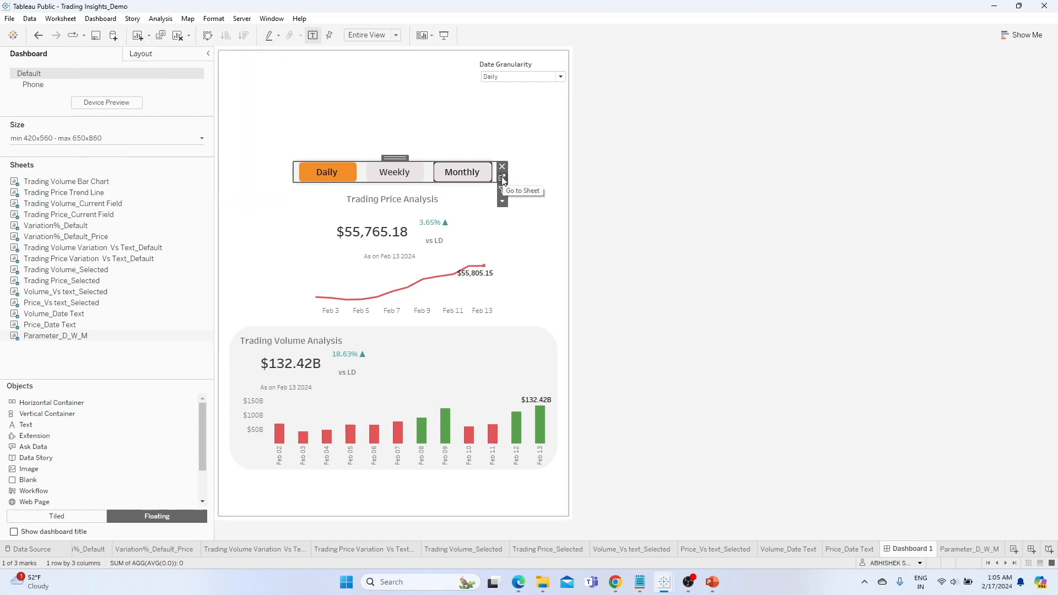
# Go to the Parameter_D_W_M sheet, widen its Marks card and examine the detail fields of the three AGG(AVG(0.0)) marks.
pyautogui.click(502, 179)
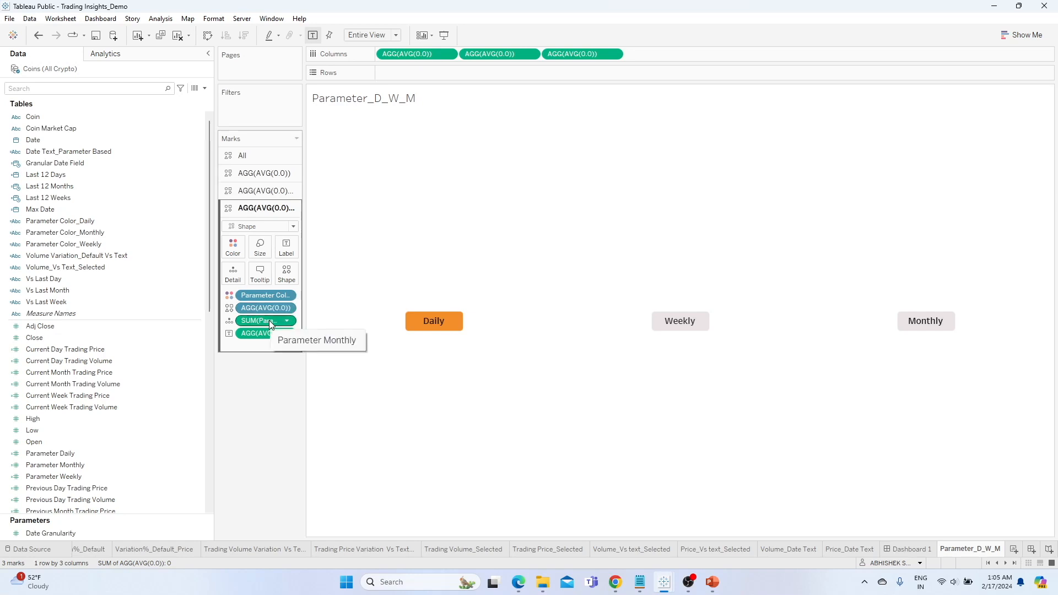
pyautogui.moveTo(303, 300); pyautogui.dragTo(382, 300)
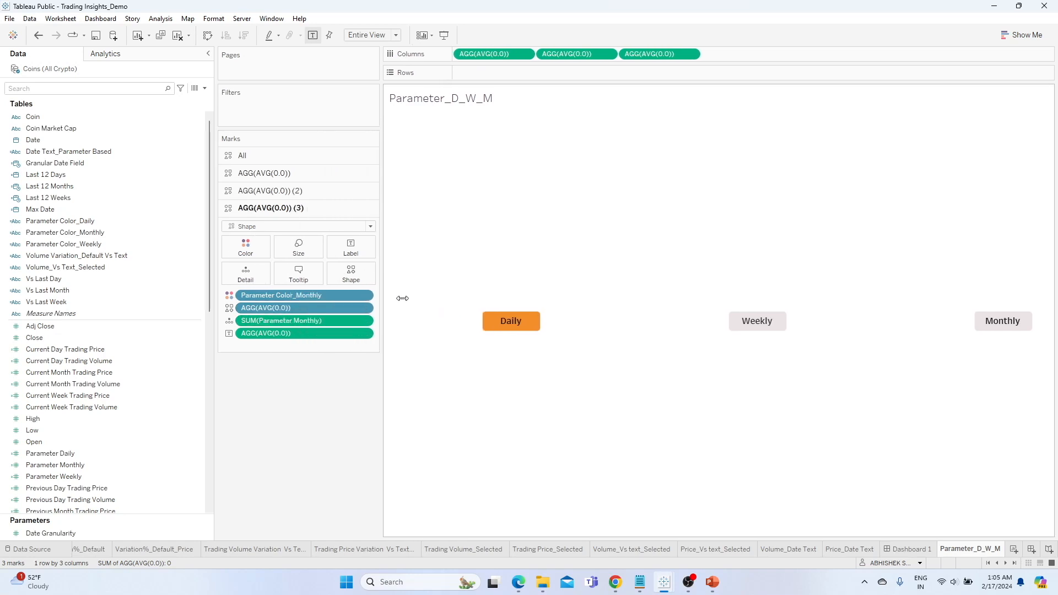
pyautogui.click(275, 191)
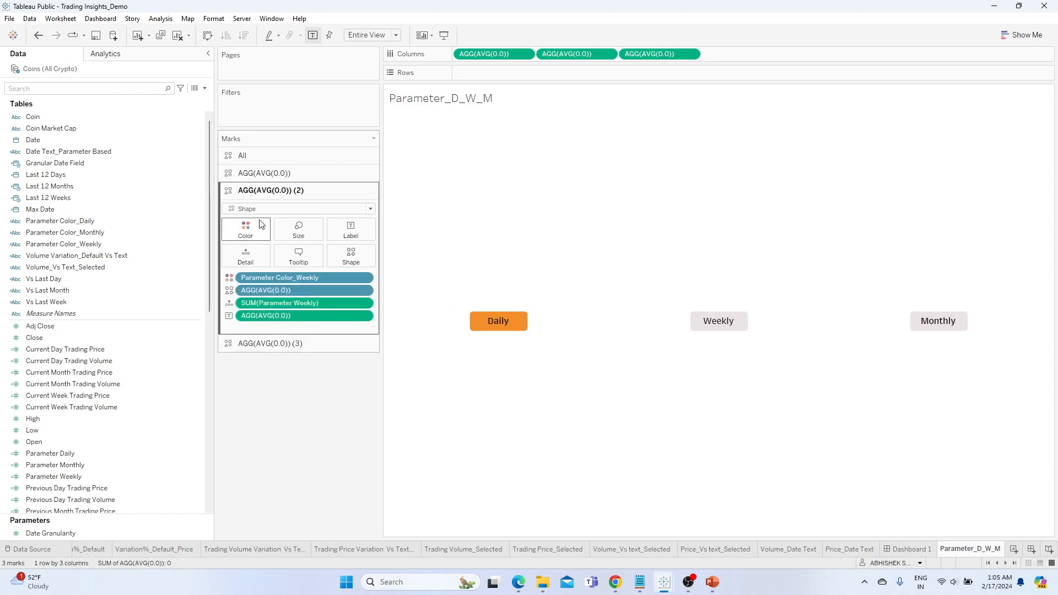
pyautogui.click(265, 172)
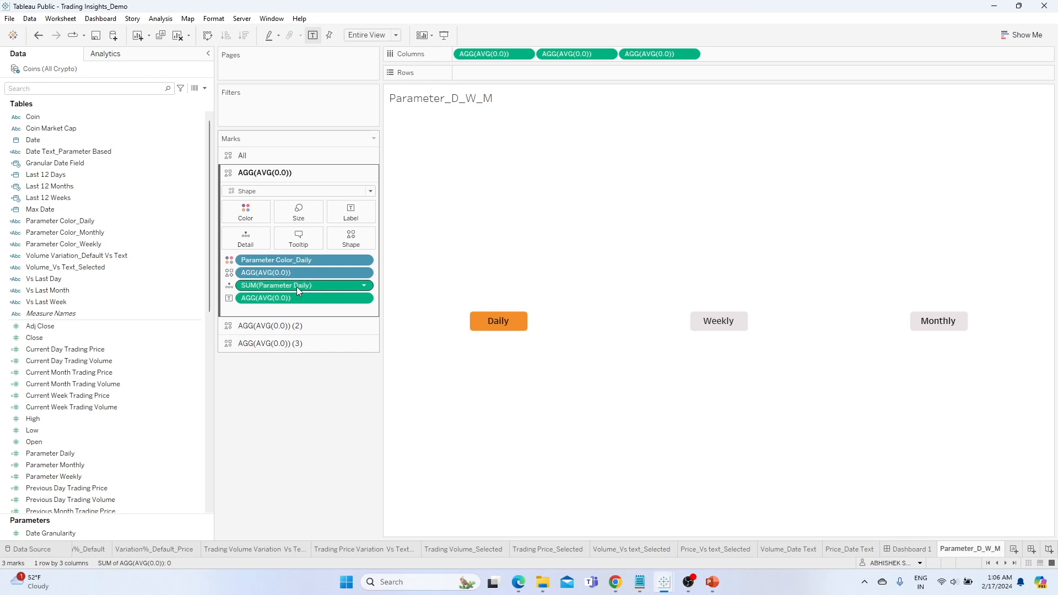
# Convert the Parameter Daily, Parameter Monthly and Parameter Weekly measures to dimensions.
pyautogui.click(146, 222)
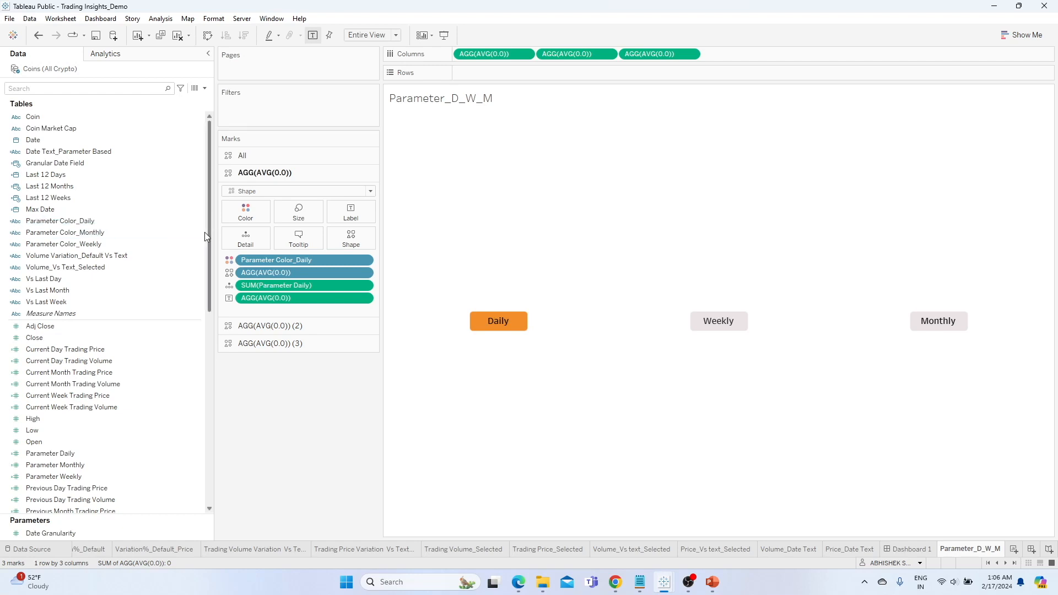
pyautogui.click(170, 453)
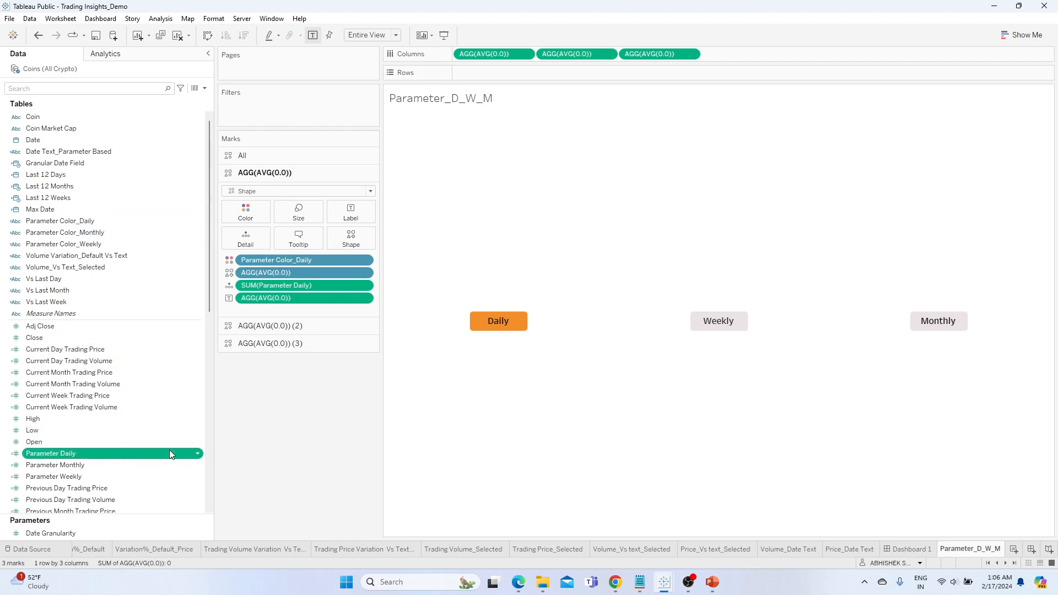
pyautogui.click(198, 456)
pyautogui.click(252, 348)
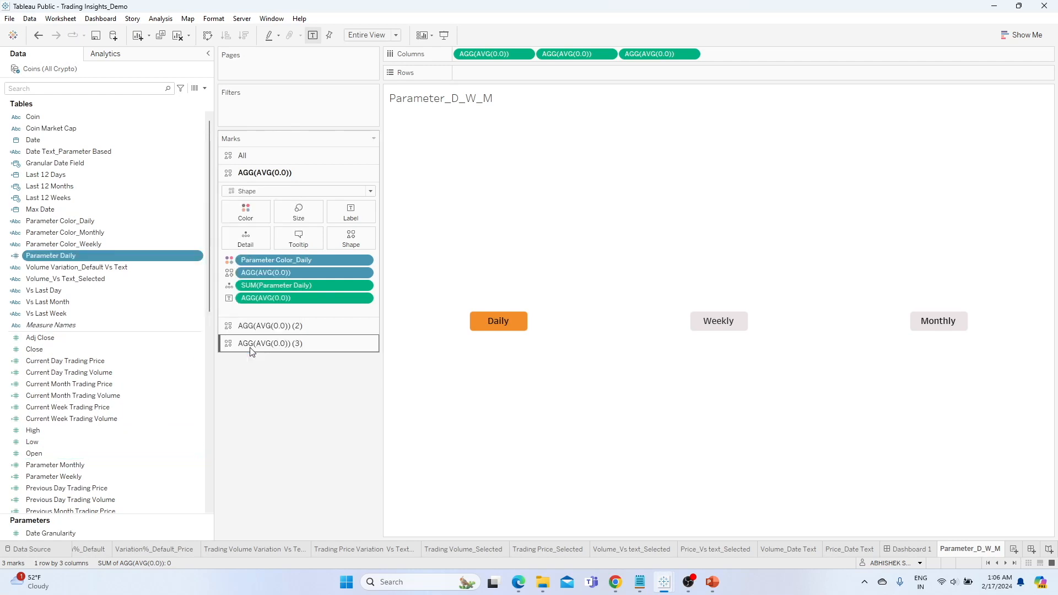
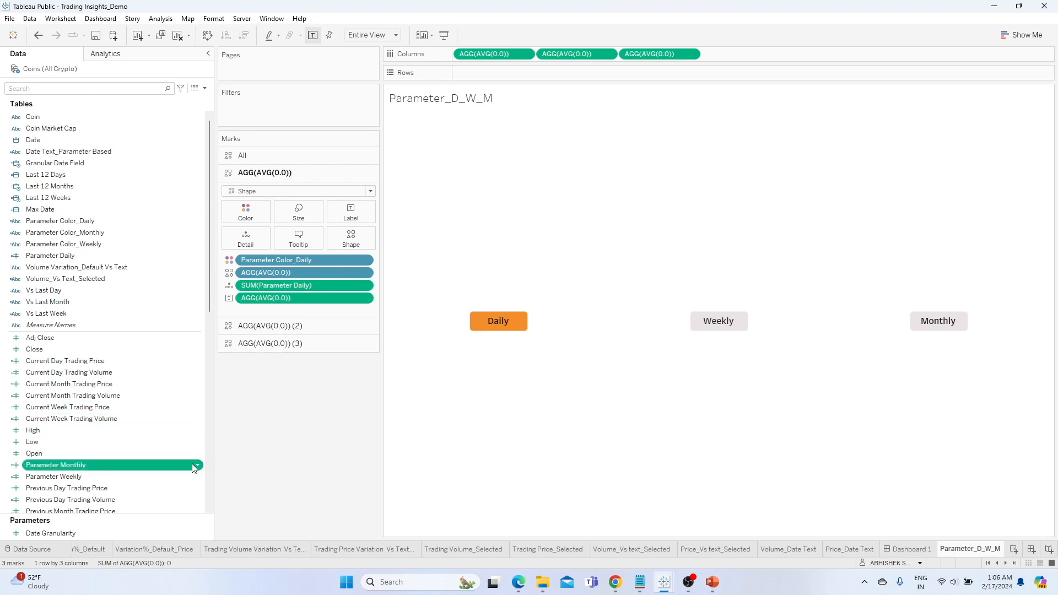
pyautogui.rightClick(195, 465)
pyautogui.click(233, 357)
pyautogui.click(150, 475)
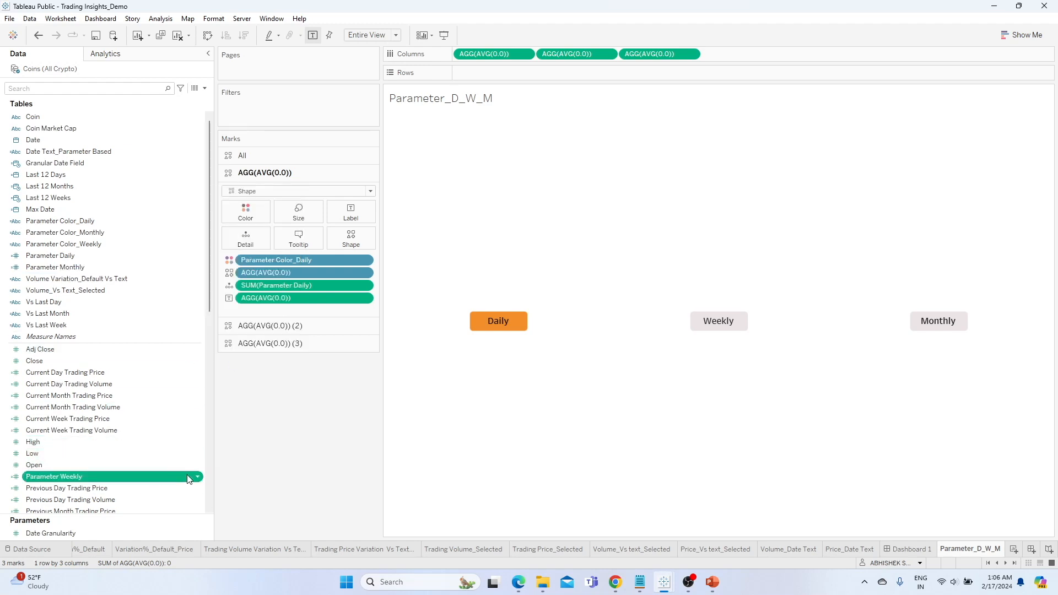
pyautogui.click(199, 479)
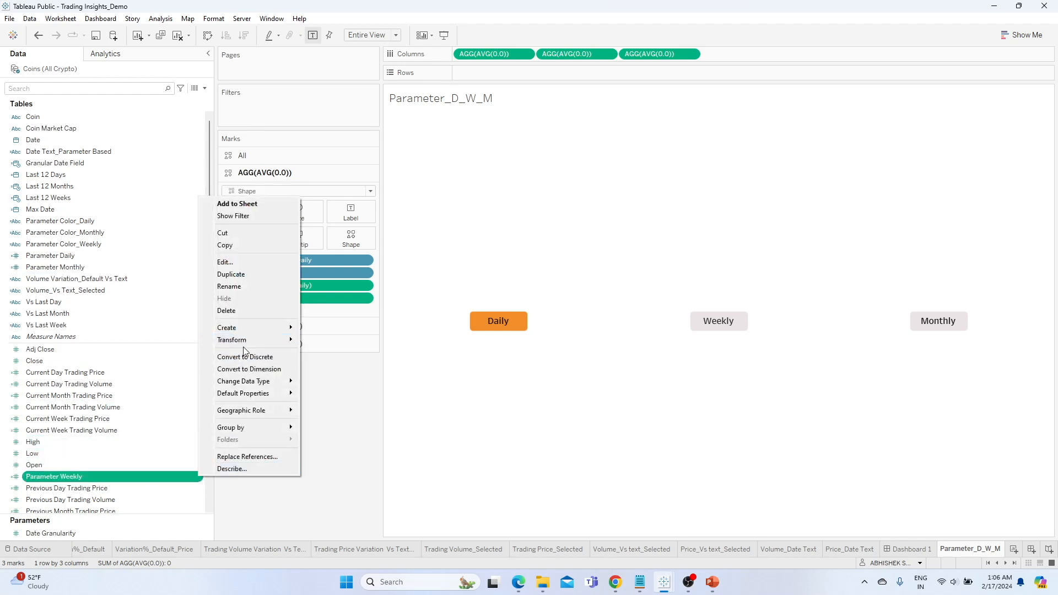
pyautogui.click(246, 369)
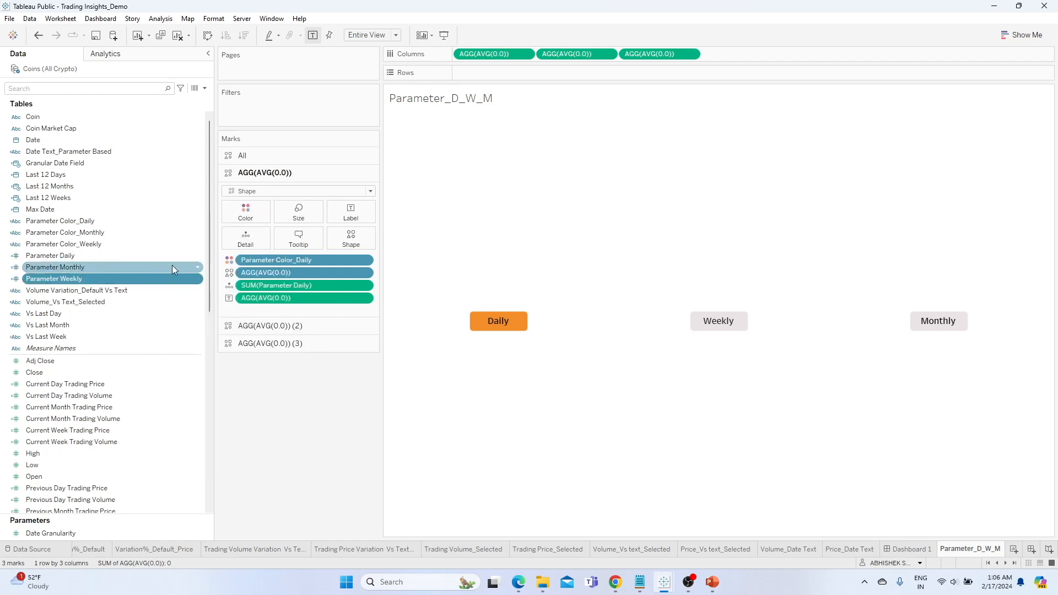
# Replace the summed detail fields on the three AGG(AVG(0.0)) marks with the dimensions Parameter Daily, Parameter Weekly and Parameter Monthly.
pyautogui.moveTo(86, 255); pyautogui.dragTo(292, 284)
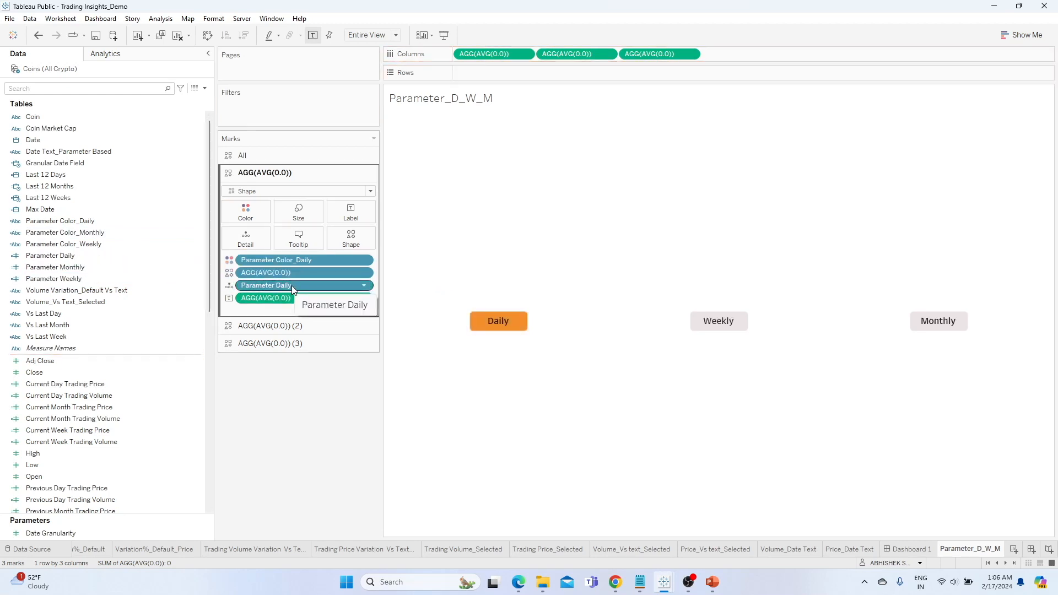
pyautogui.click(273, 327)
pyautogui.click(67, 280)
pyautogui.moveTo(67, 281); pyautogui.dragTo(272, 305)
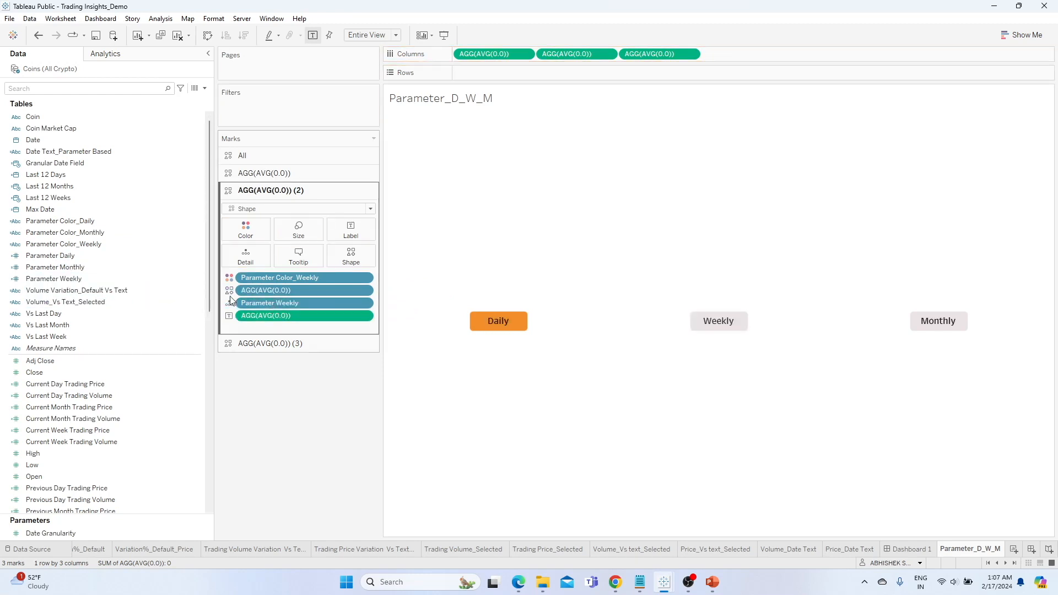
pyautogui.click(270, 343)
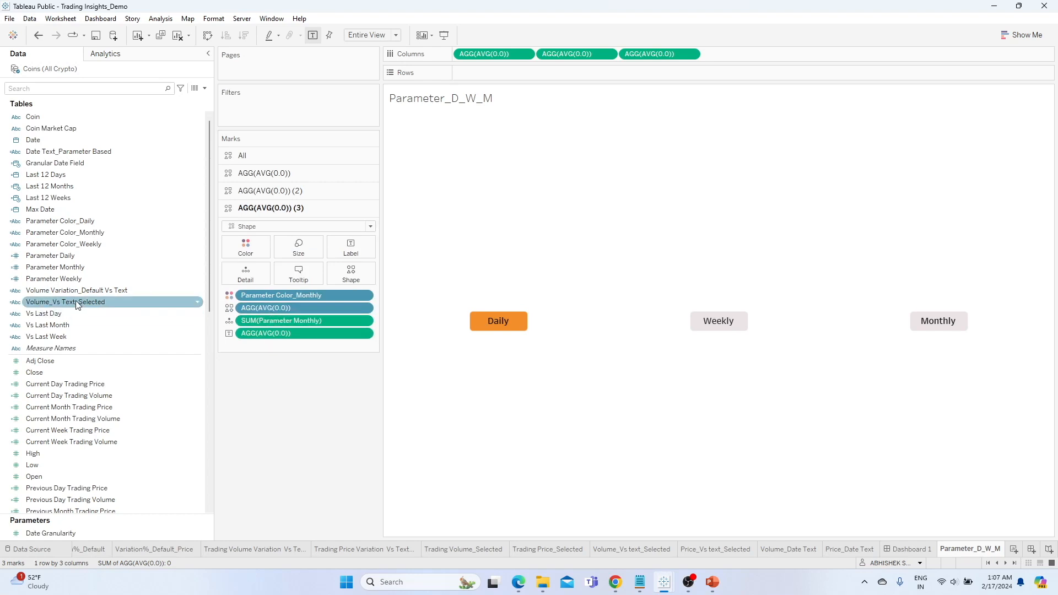
pyautogui.moveTo(55, 267); pyautogui.dragTo(284, 323)
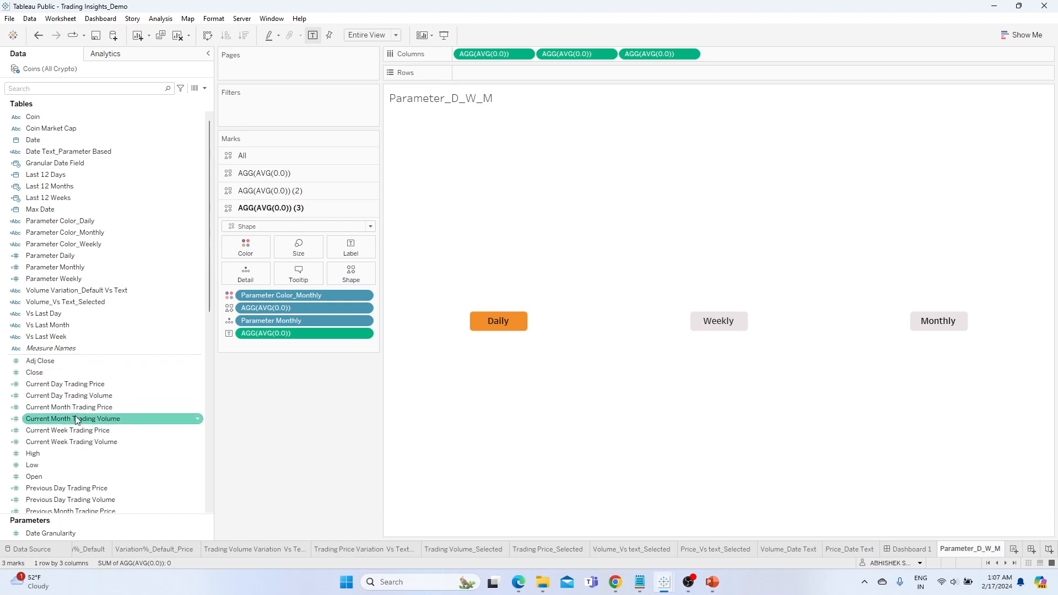
pyautogui.click(270, 190)
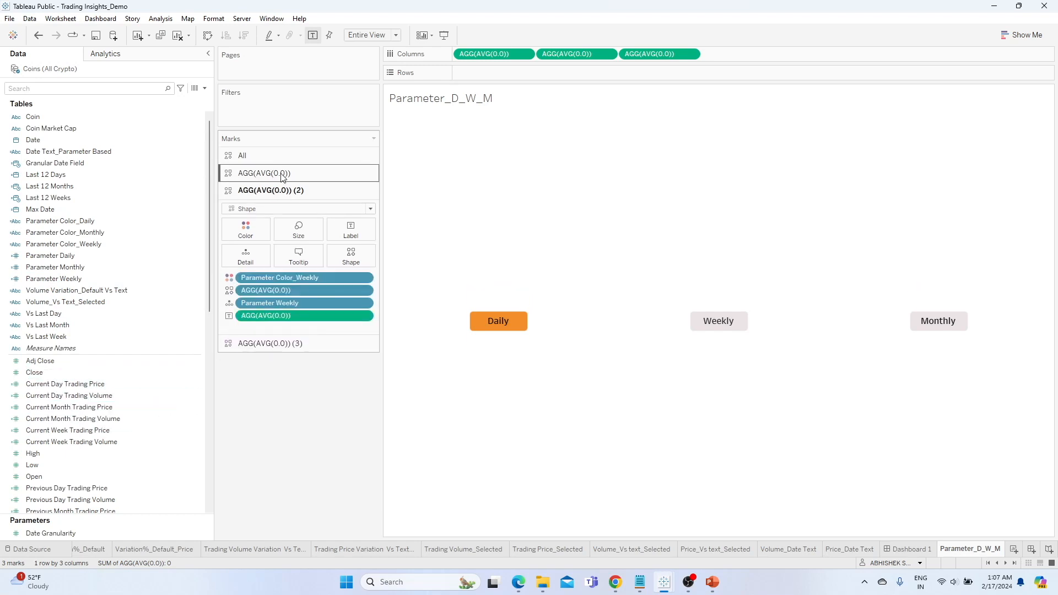
pyautogui.click(282, 174)
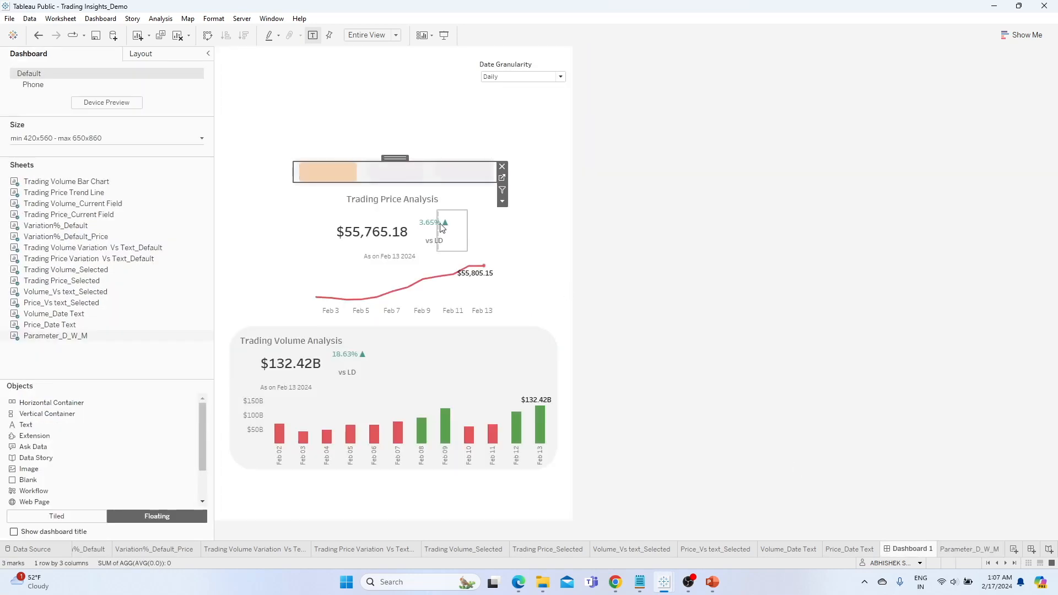
# Return to Dashboard 1 and test the Weekly and Monthly buttons with the converted fields.
pyautogui.click(908, 549)
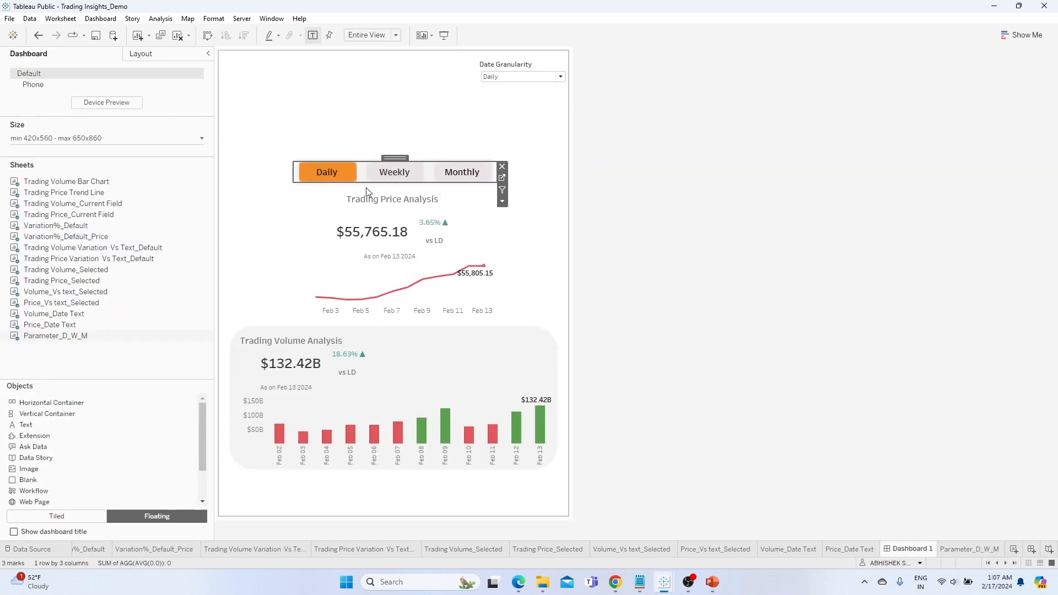
pyautogui.click(395, 173)
pyautogui.click(450, 183)
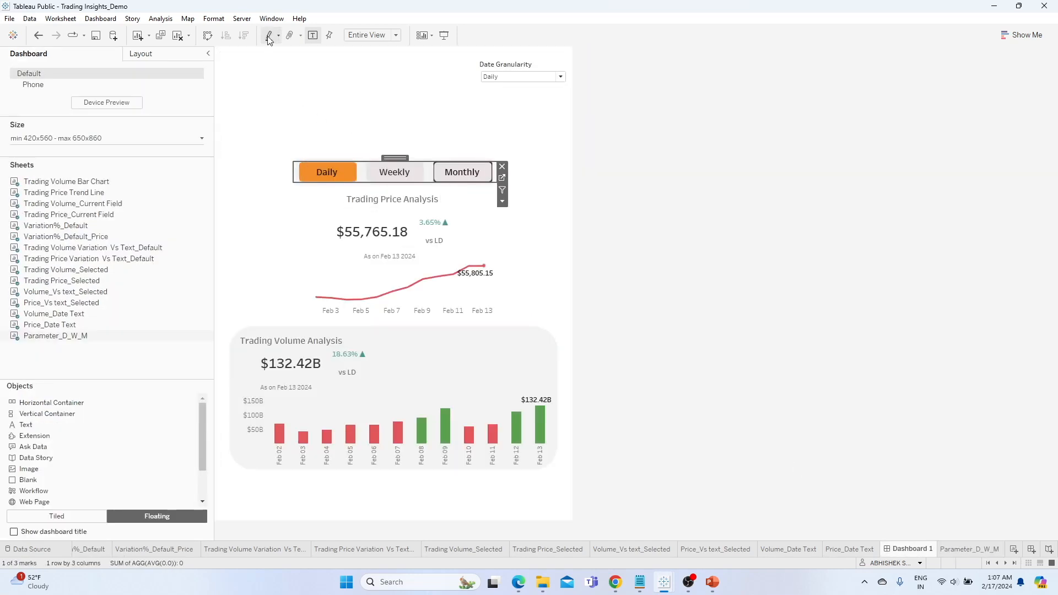
# Edit the Daily Metric parameter action to use Parameter Daily as source field with Maximum aggregation.
pyautogui.click(107, 20)
pyautogui.moveTo(101, 18)
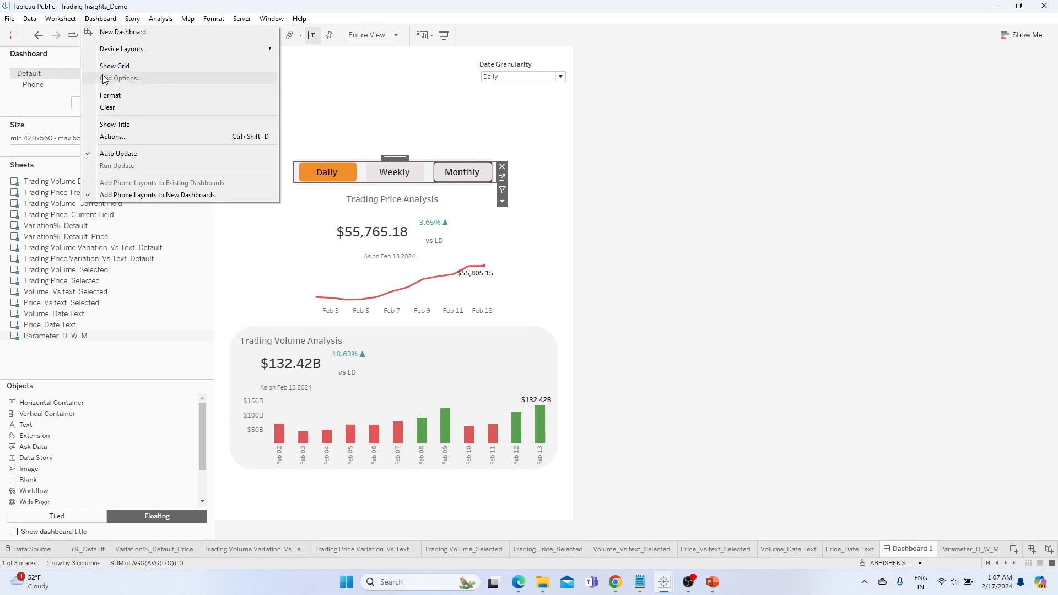
pyautogui.click(127, 135)
pyautogui.click(408, 285)
pyautogui.click(596, 347)
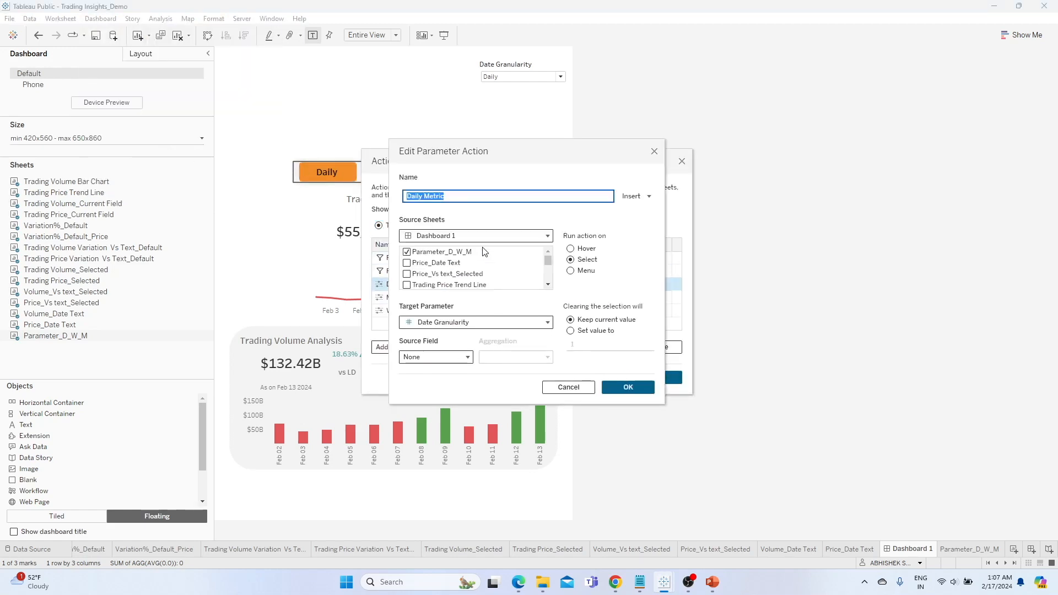
pyautogui.click(439, 357)
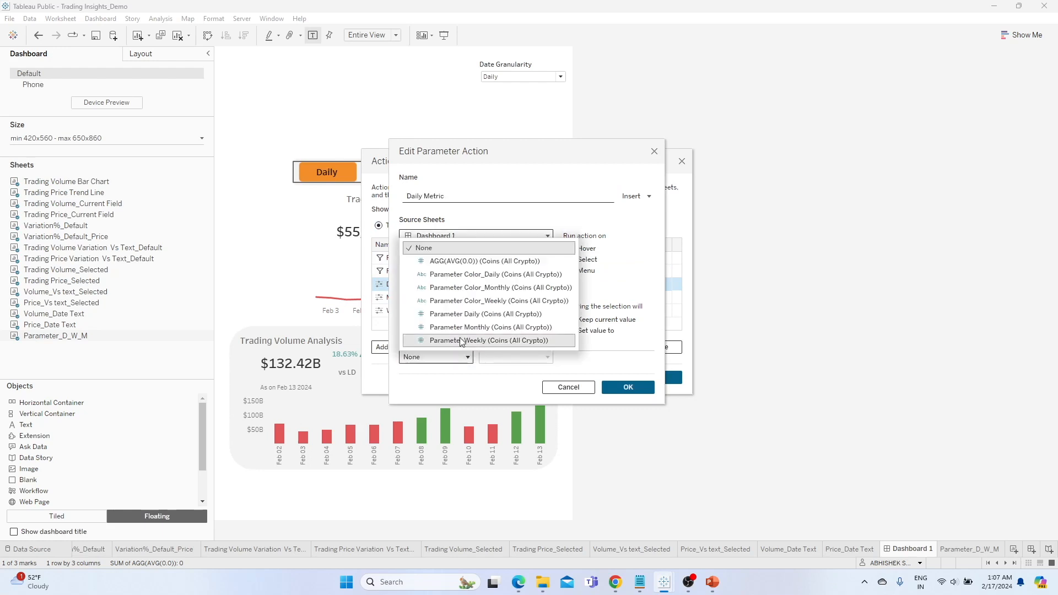
pyautogui.click(467, 316)
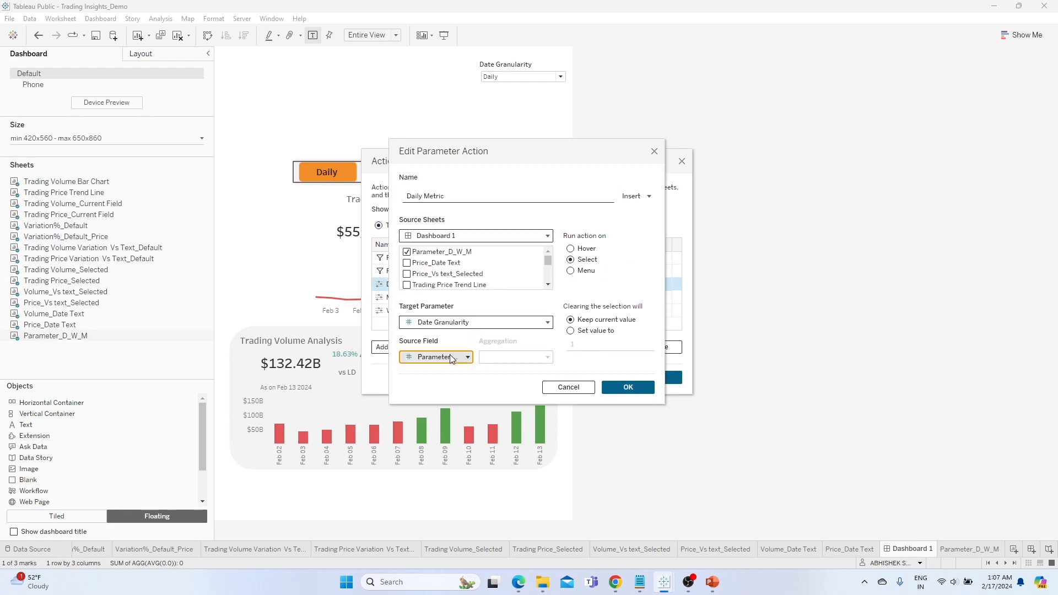
pyautogui.click(510, 359)
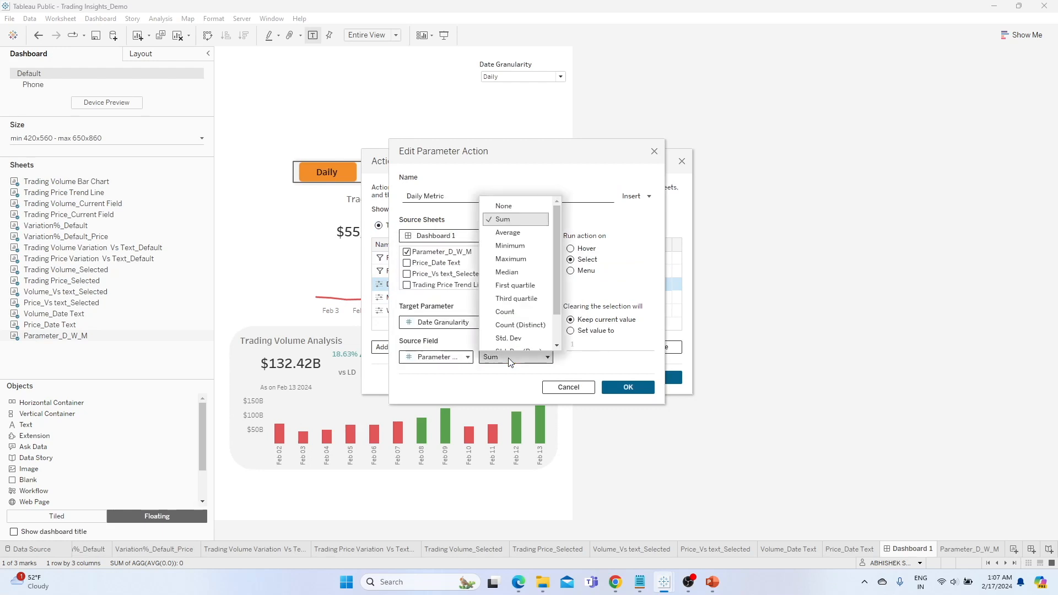
pyautogui.click(511, 259)
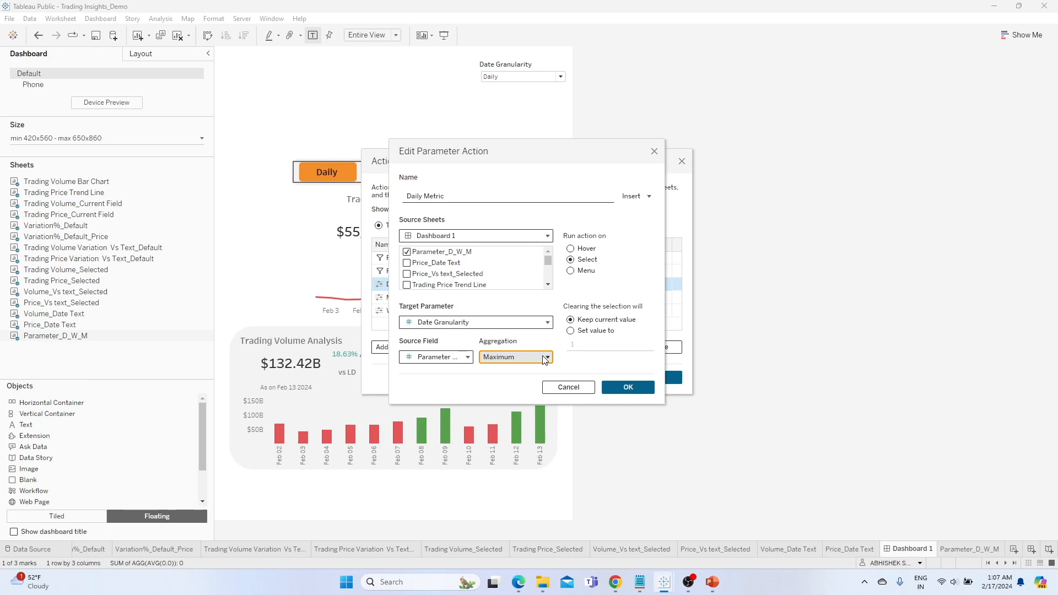
pyautogui.click(461, 356)
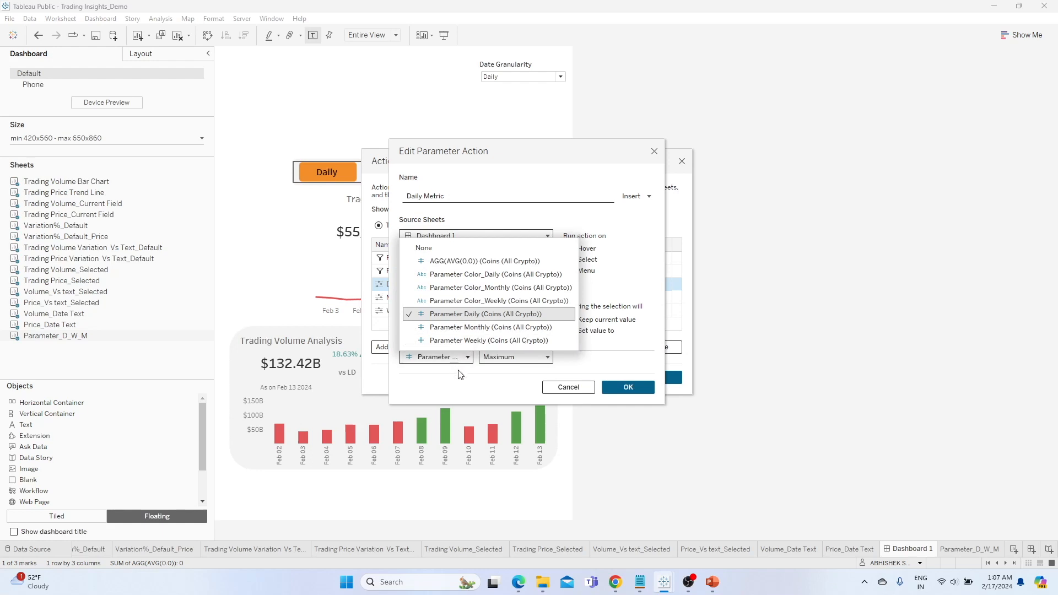
pyautogui.click(409, 357)
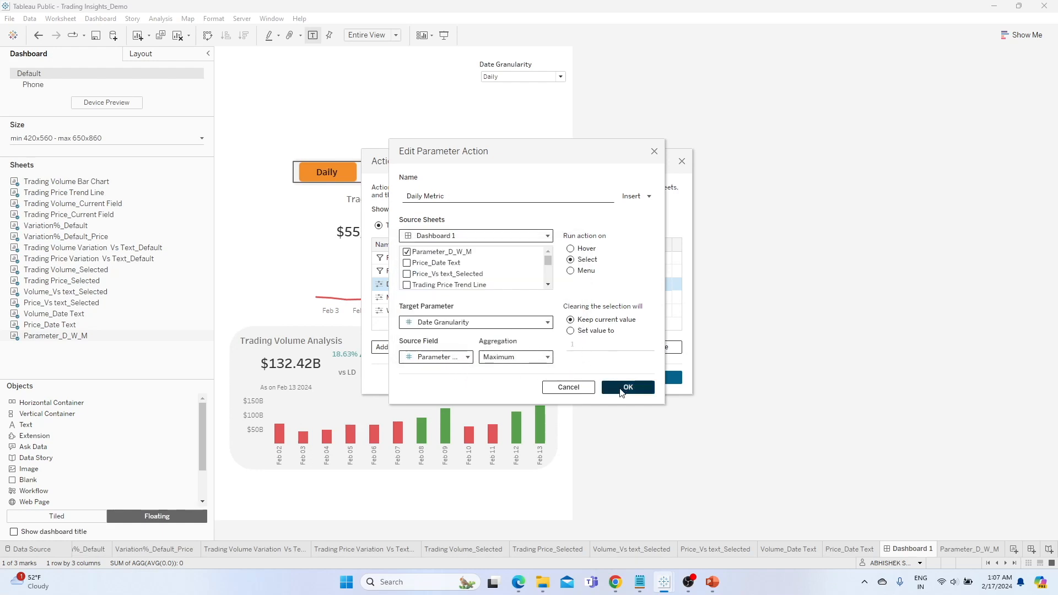
pyautogui.click(622, 388)
# Edit the Monthly Metric parameter action to use Parameter Monthly as source field with Maximum aggregation.
pyautogui.click(413, 297)
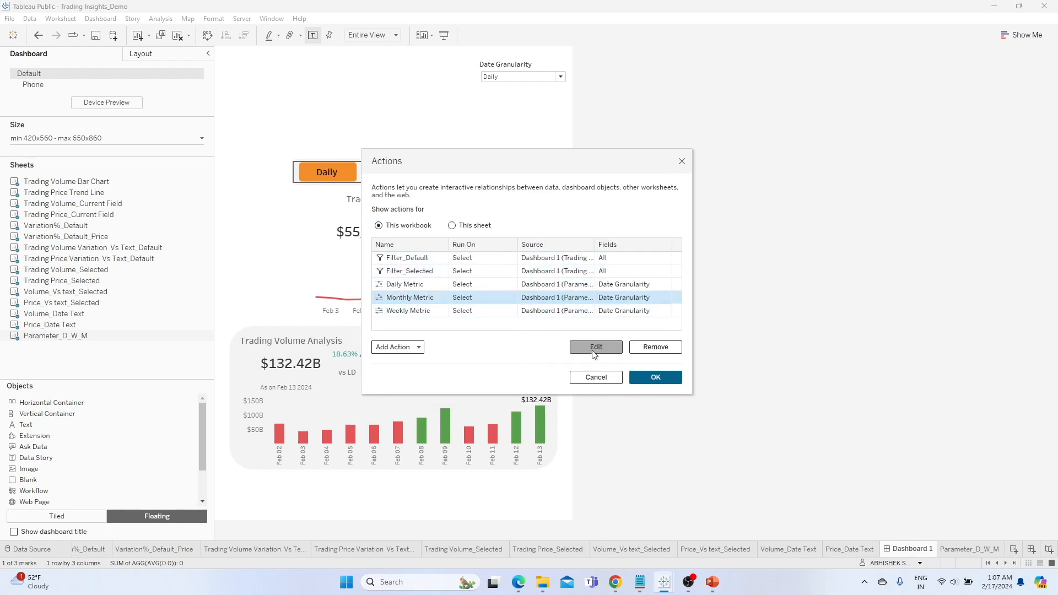
pyautogui.click(436, 356)
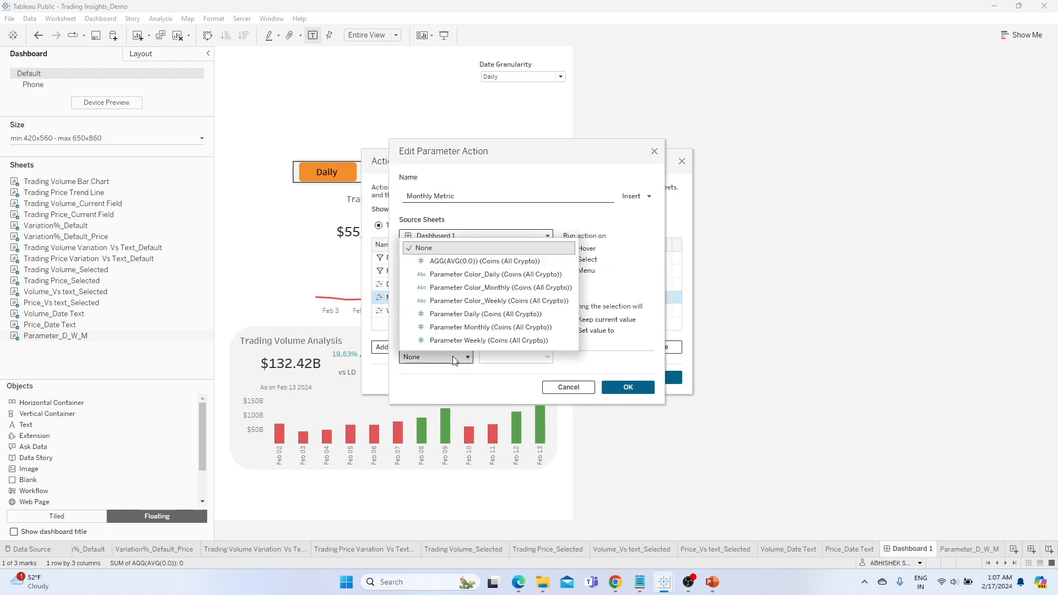
pyautogui.click(435, 340)
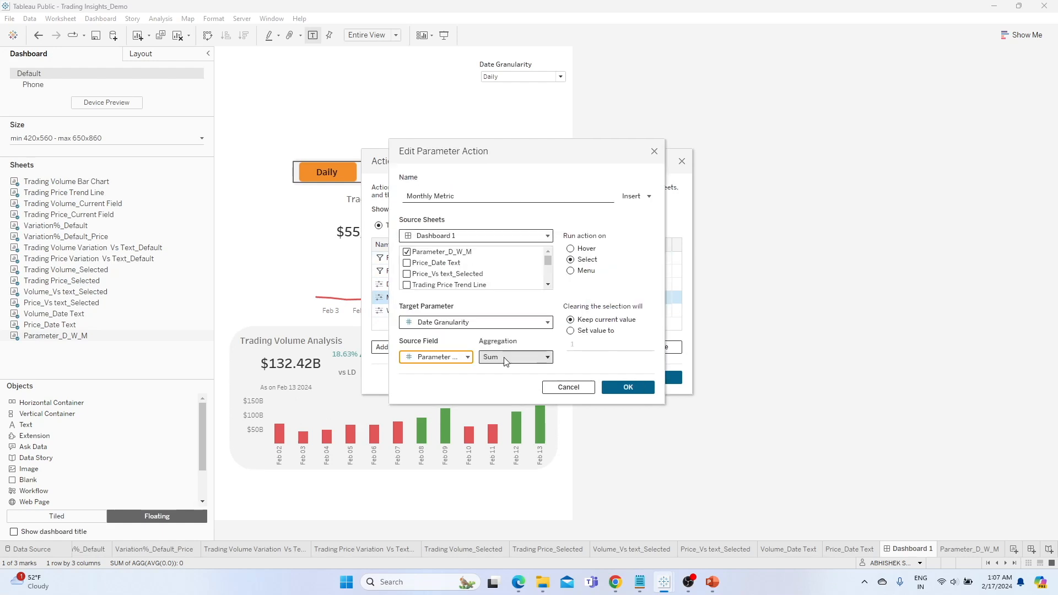
pyautogui.click(515, 357)
pyautogui.click(512, 269)
pyautogui.click(627, 388)
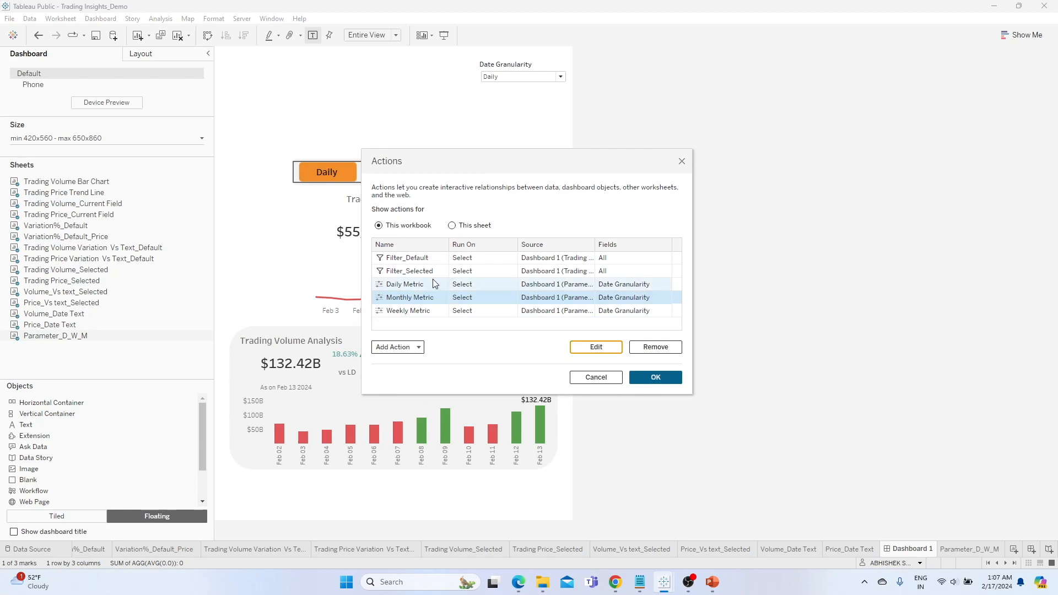
# Edit the Weekly Metric parameter action to use Parameter Weekly as source field with Maximum aggregation, and save the dashboard actions.
pyautogui.click(417, 312)
pyautogui.click(573, 343)
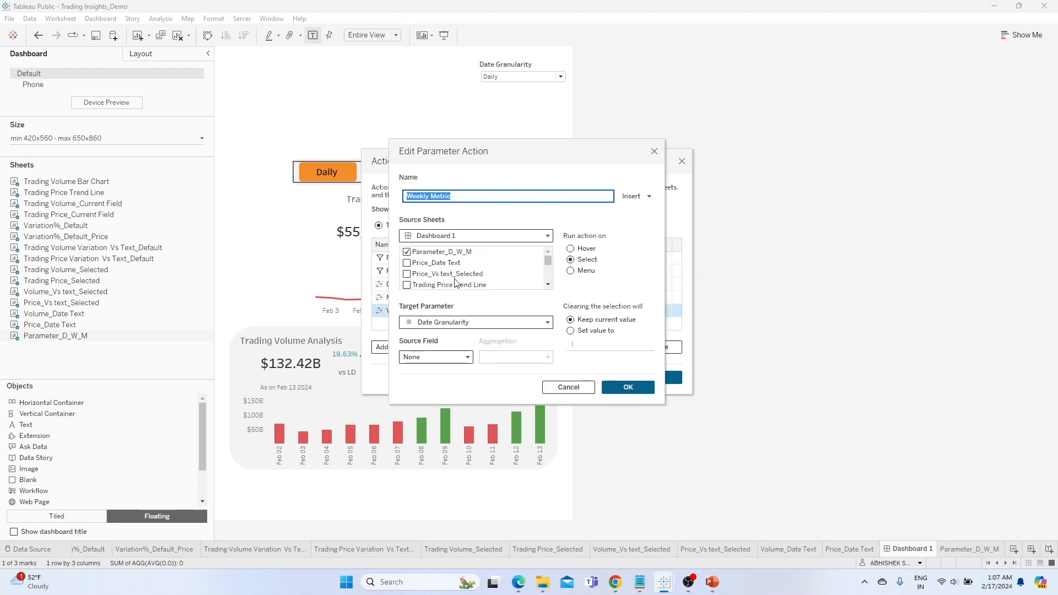
pyautogui.click(442, 356)
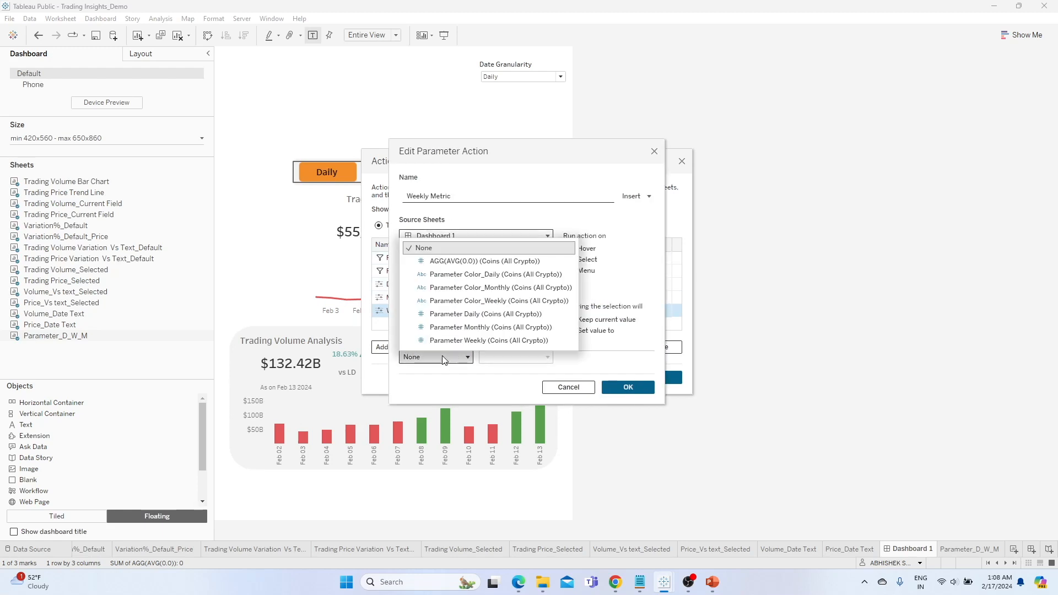
pyautogui.click(468, 343)
pyautogui.click(524, 357)
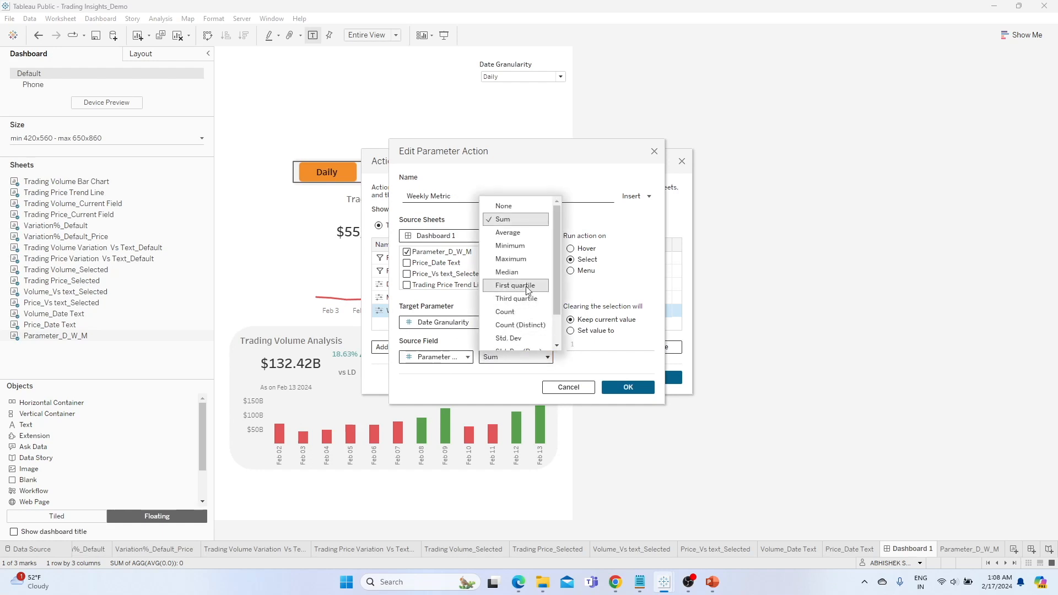
pyautogui.click(512, 260)
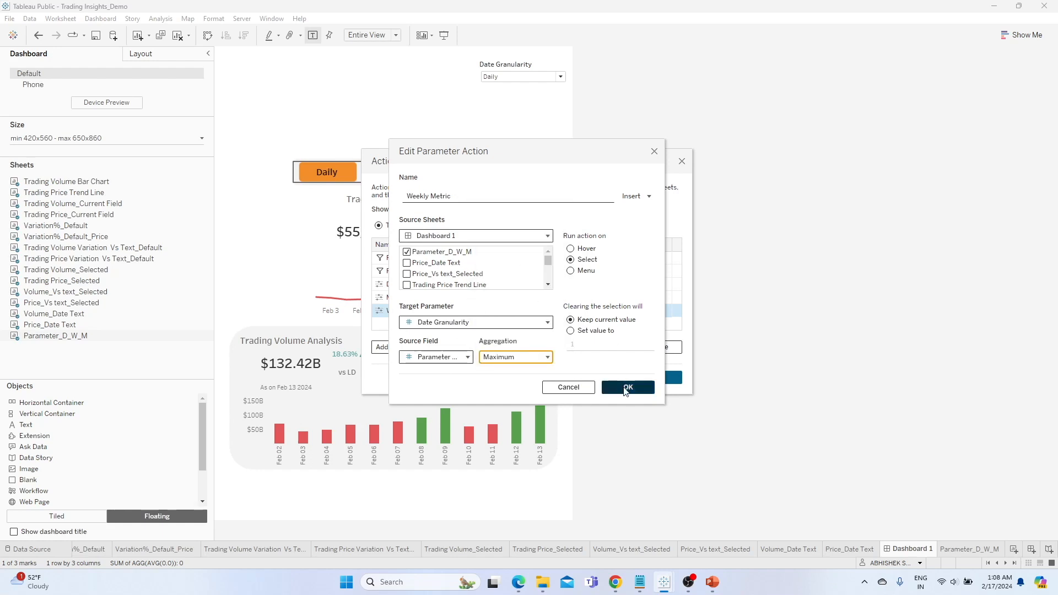
pyautogui.click(626, 387)
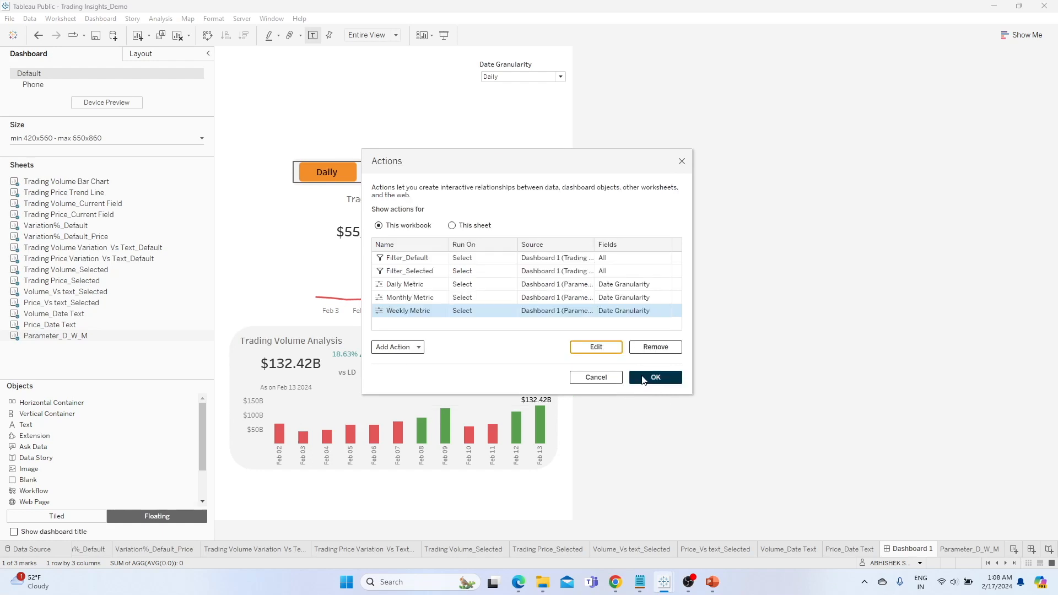
pyautogui.click(644, 379)
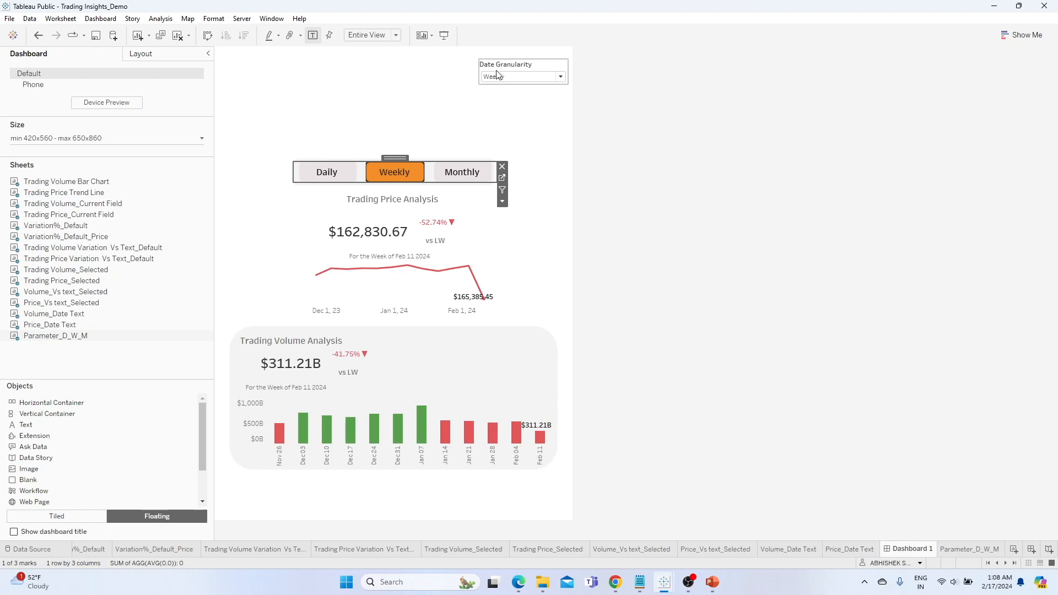
# Test the Monthly, Daily and Weekly buttons against the Date Granularity control on the dashboard.
pyautogui.click(476, 182)
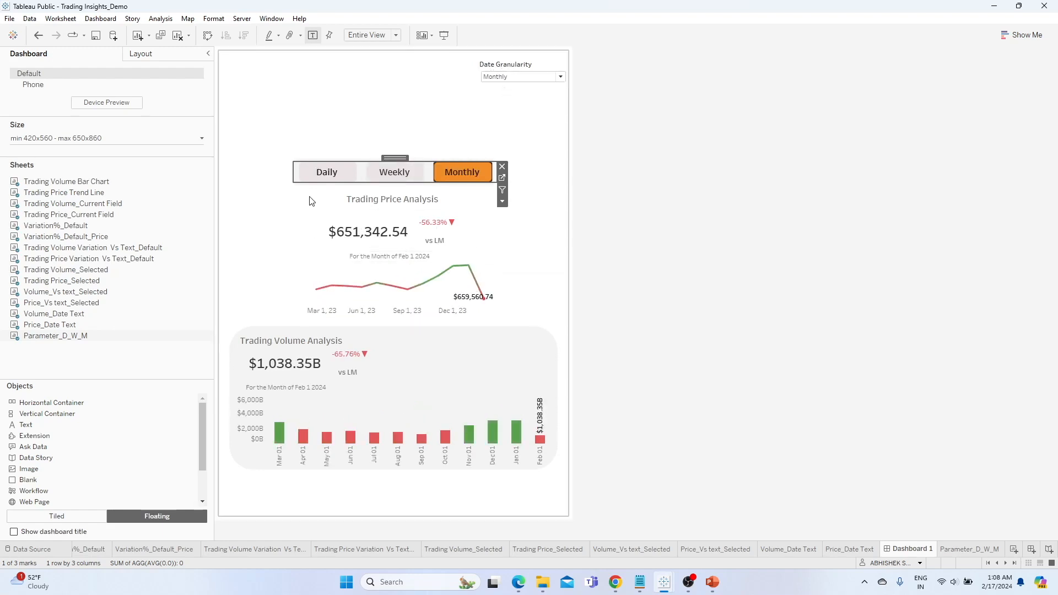
pyautogui.click(327, 172)
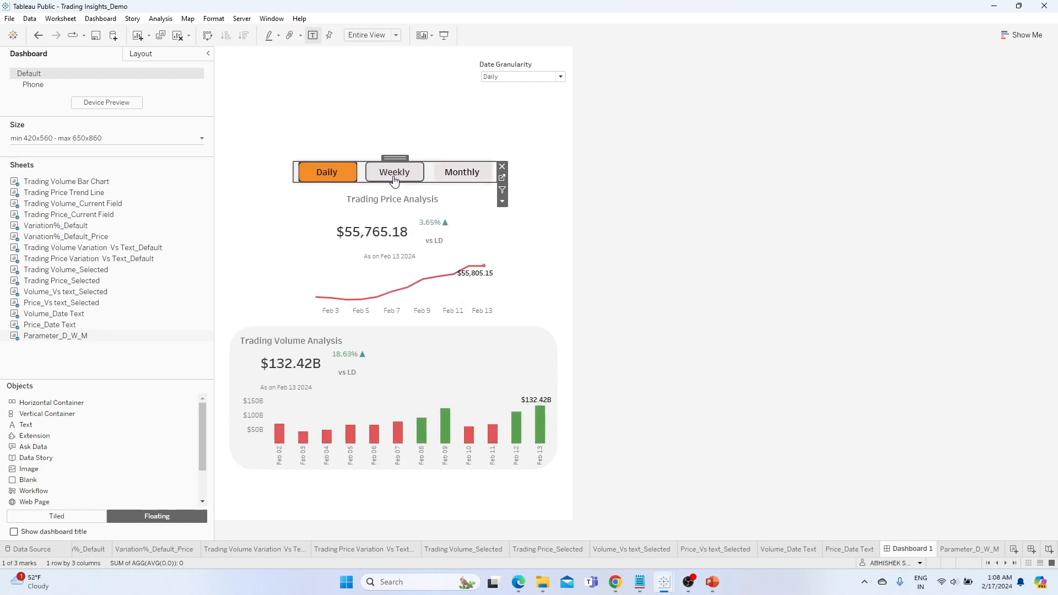
pyautogui.click(390, 177)
# Remove the Date Granularity parameter control from the dashboard.
pyautogui.click(519, 65)
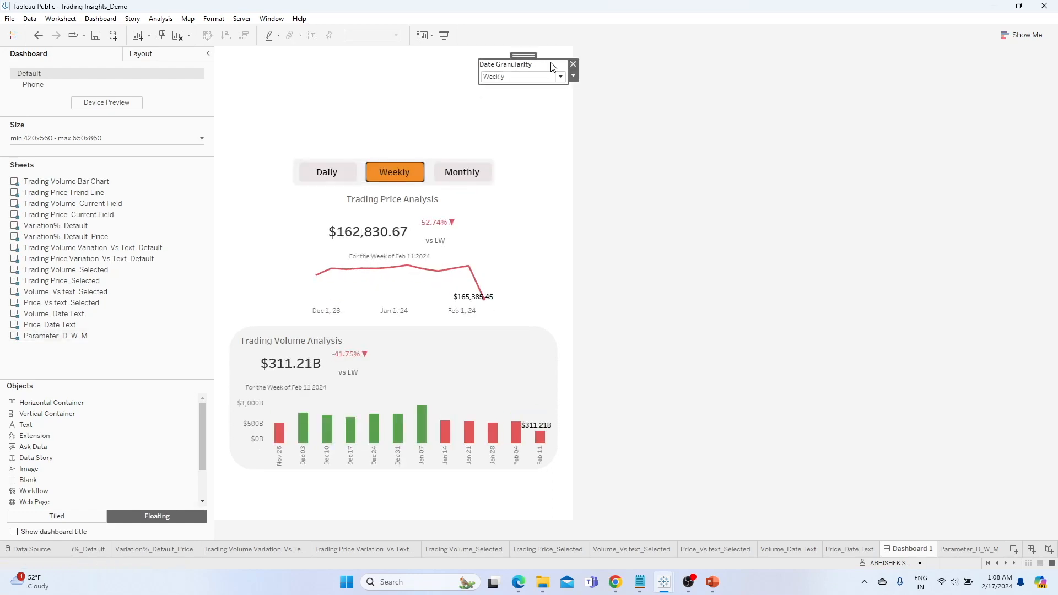
pyautogui.click(570, 64)
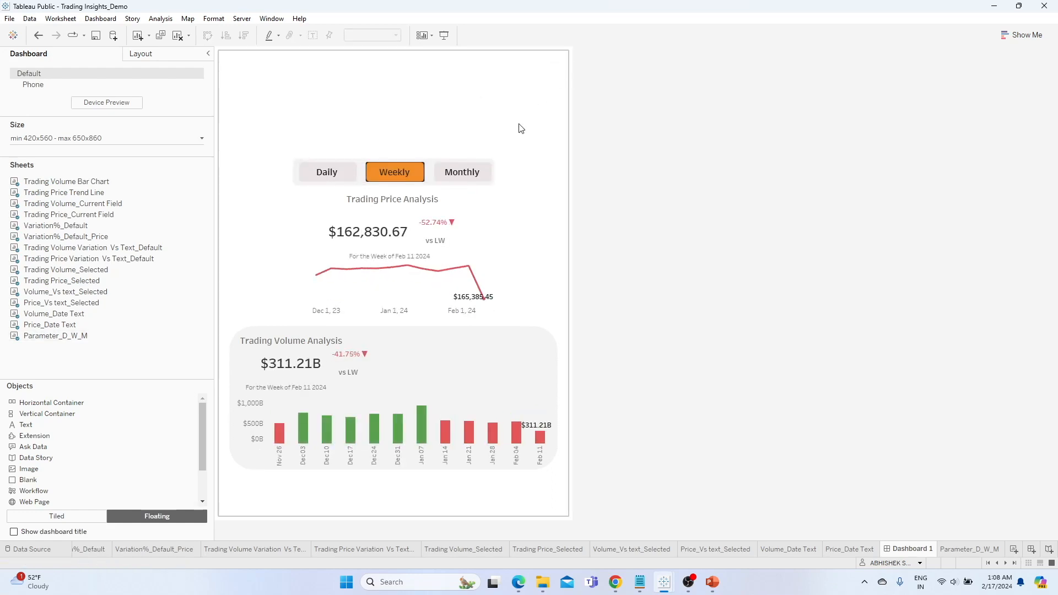
# Test the Monthly view by selecting and clearing the Nov 01 volume bar, and try the Weekly and Daily buttons.
pyautogui.click(485, 172)
pyautogui.click(478, 174)
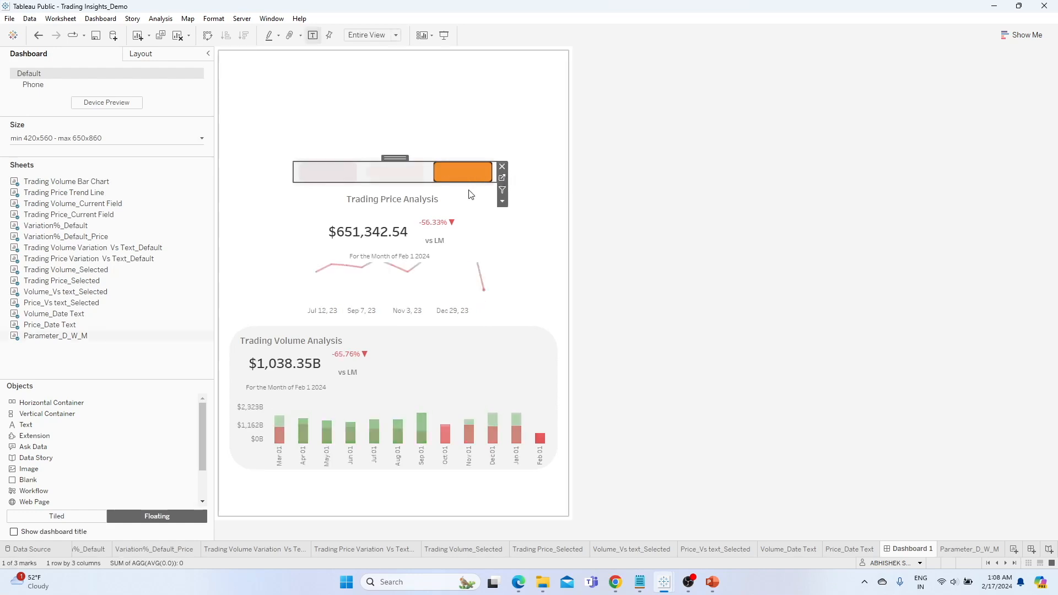
pyautogui.click(470, 438)
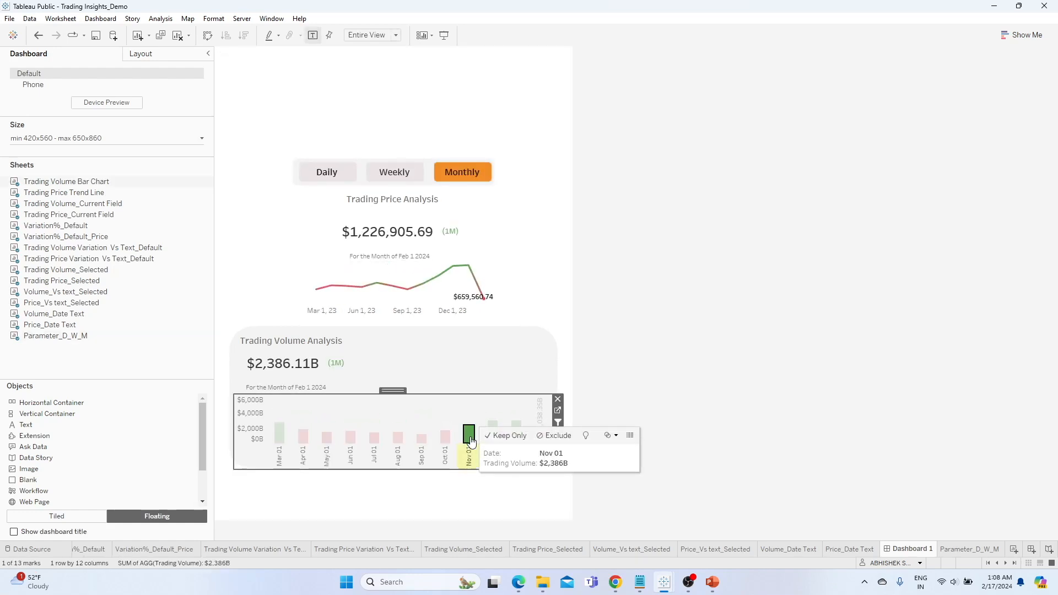
pyautogui.click(471, 439)
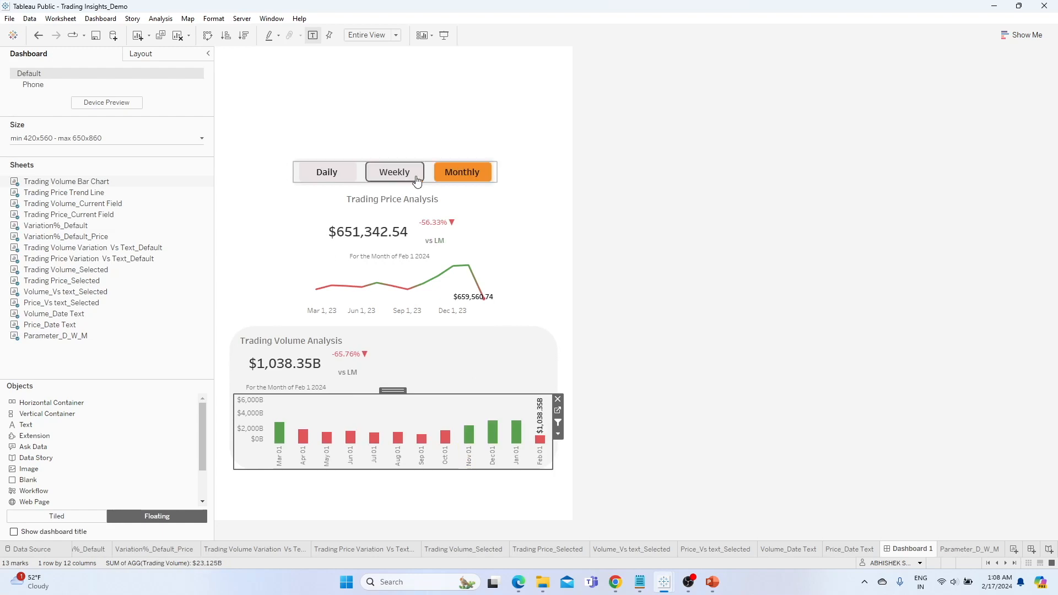
pyautogui.click(397, 179)
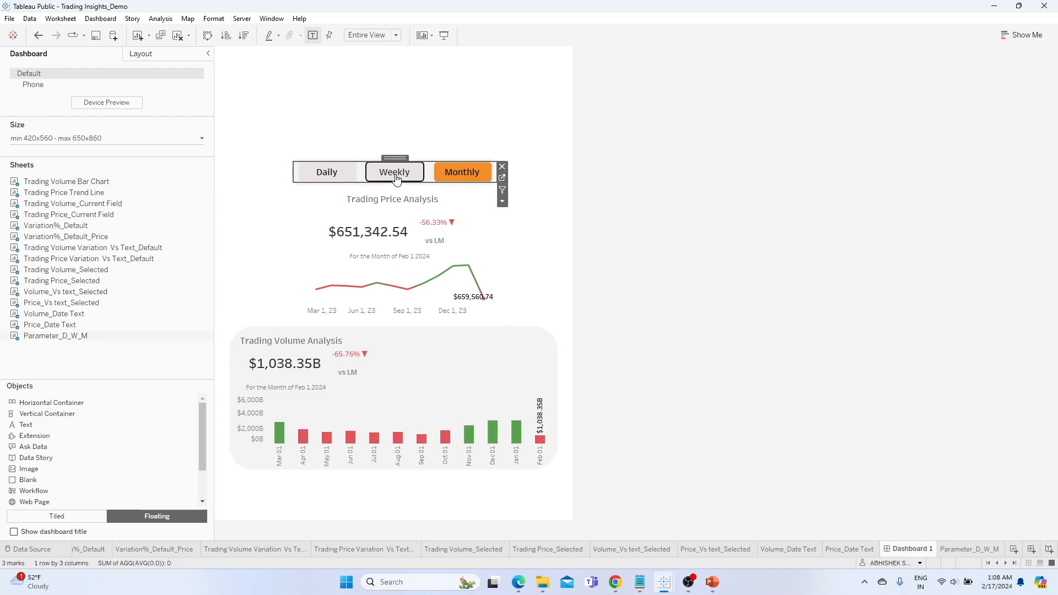
pyautogui.click(346, 175)
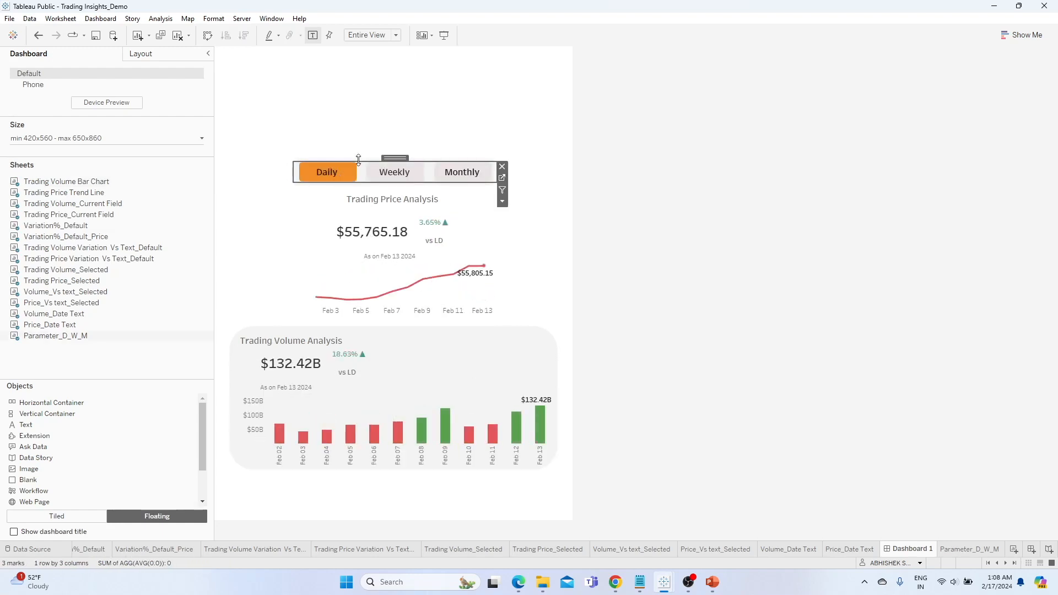
pyautogui.click(499, 123)
# Switch to the Trading Insights workbook to examine its Portfolio APP dashboard layout, and return to Trading Insights_Demo.
pyautogui.moveTo(664, 582)
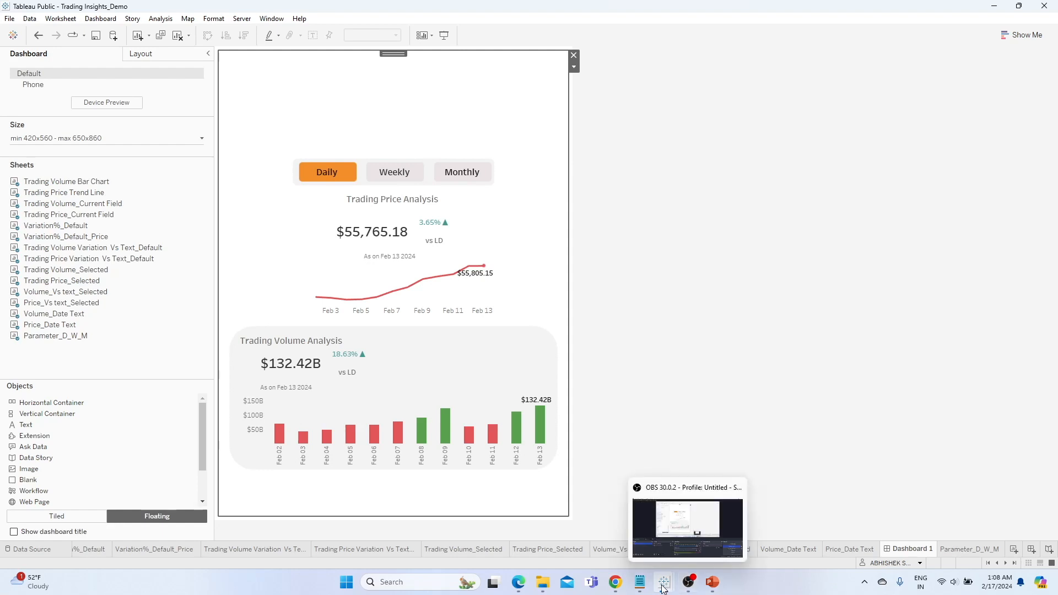
pyautogui.click(704, 518)
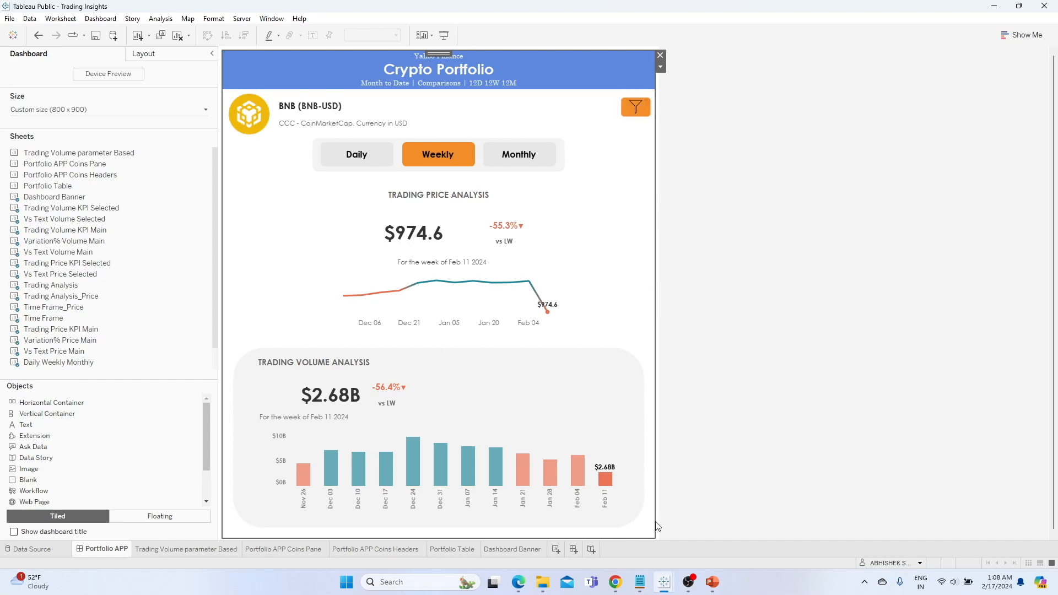
pyautogui.hotkey('alt', 'Tab')
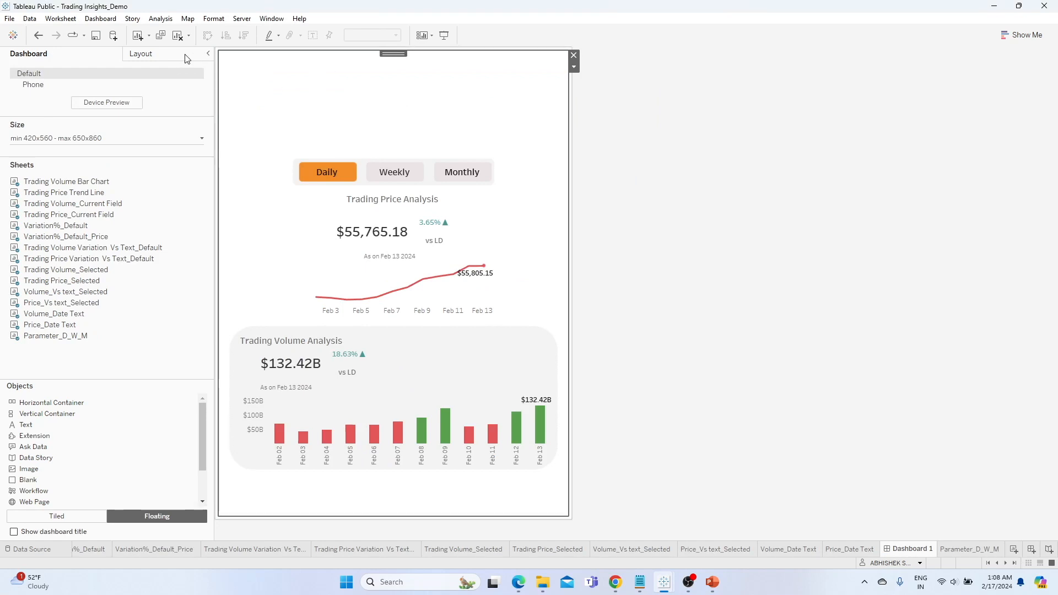
# Add a new blank worksheet to the Trading Insights_Demo workbook.
pyautogui.click(1014, 549)
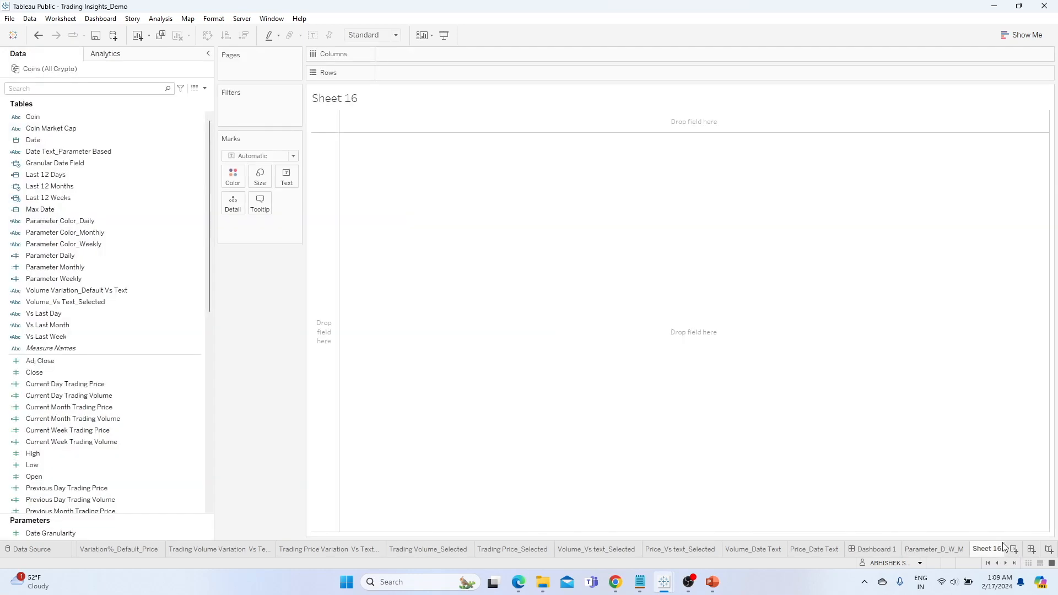
# Rename the Sheet 16 worksheet to "Digital Coins".
pyautogui.doubleClick(990, 549)
pyautogui.write('Digital Coins')
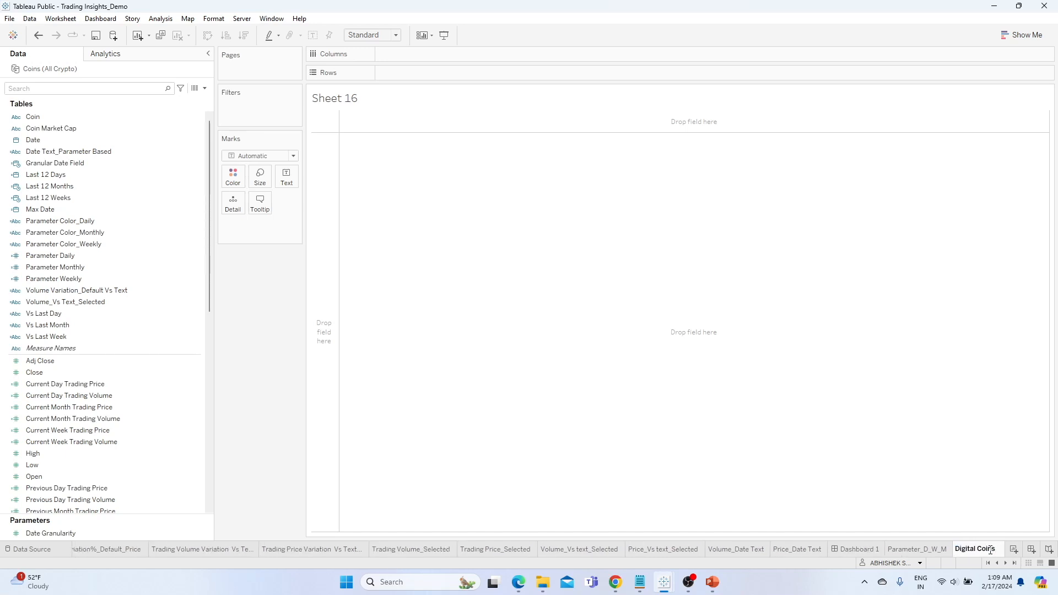
pyautogui.click(286, 287)
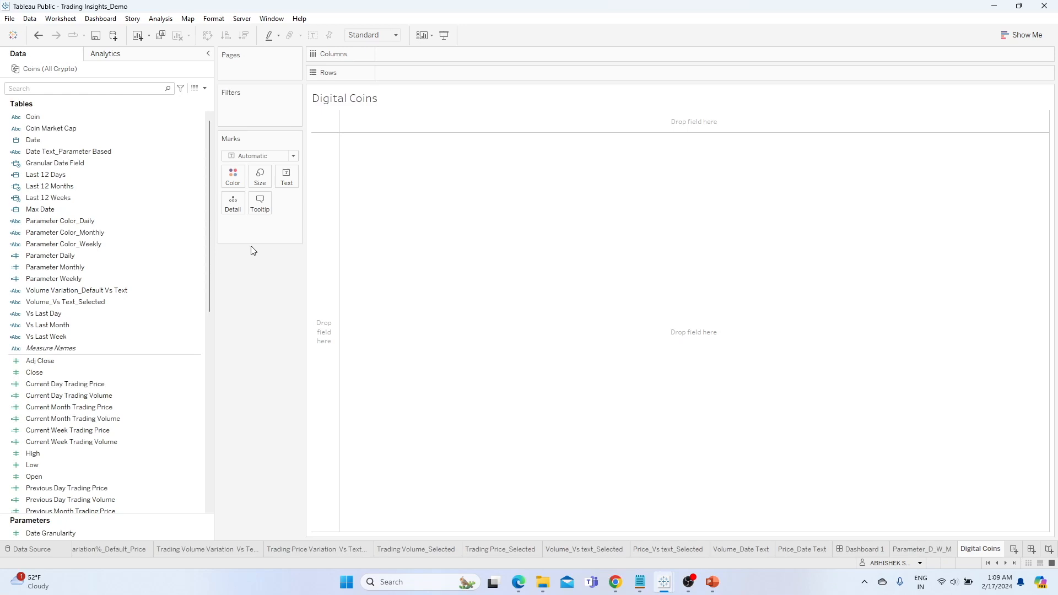
# Widen the data pane slightly and place the Coin field on Rows.
pyautogui.moveTo(215, 243); pyautogui.dragTo(227, 242)
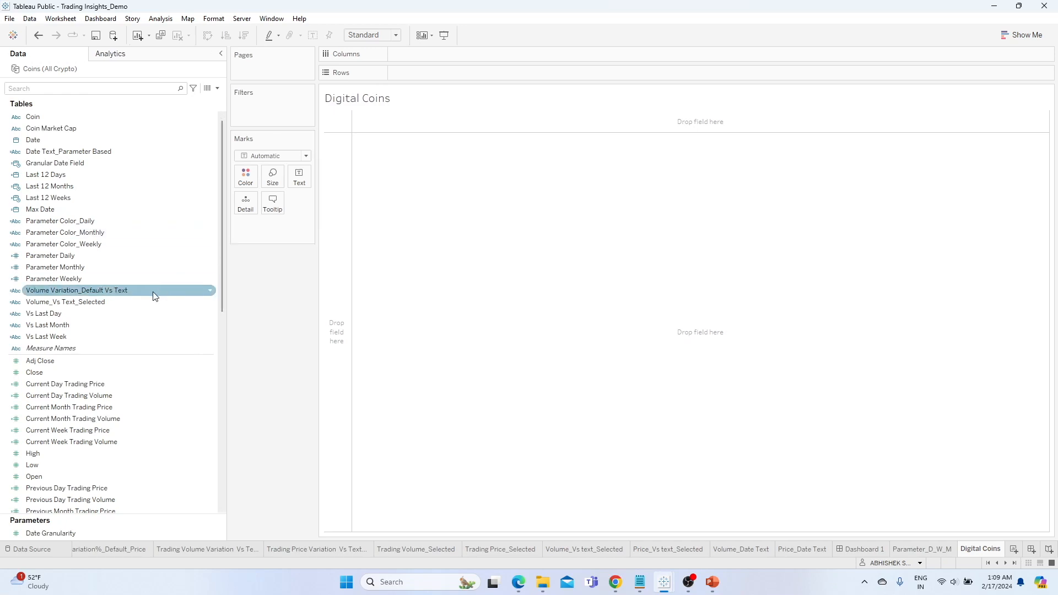
pyautogui.click(81, 127)
pyautogui.click(58, 116)
pyautogui.moveTo(57, 117); pyautogui.dragTo(420, 74)
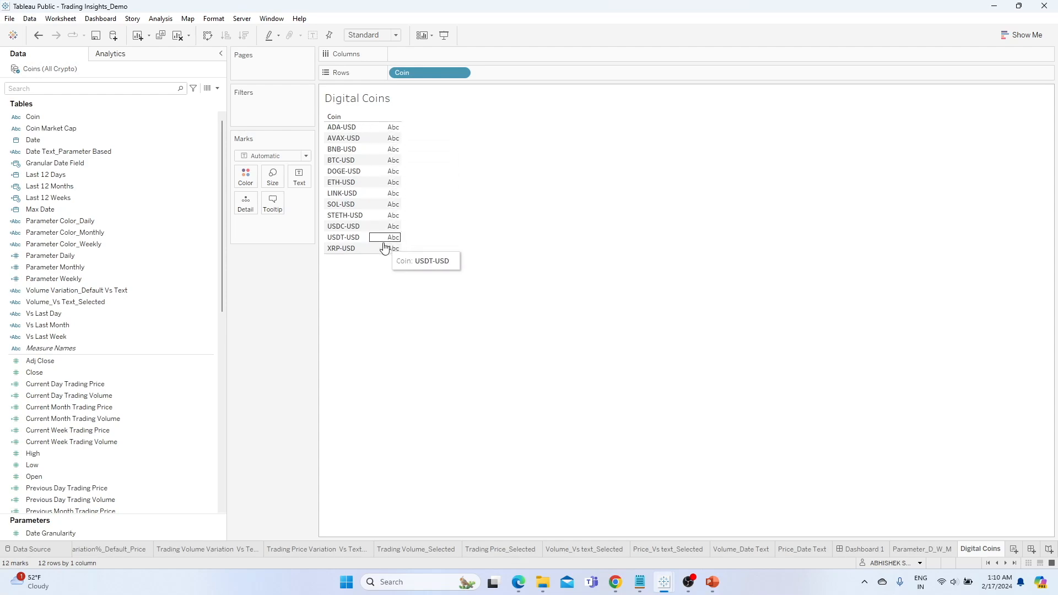
# Examine the coin logos on the Yahoo Finance crypto page in Chrome and the images in File Explorer's Crypto Coins Shapes folder.
pyautogui.moveTo(605, 593)
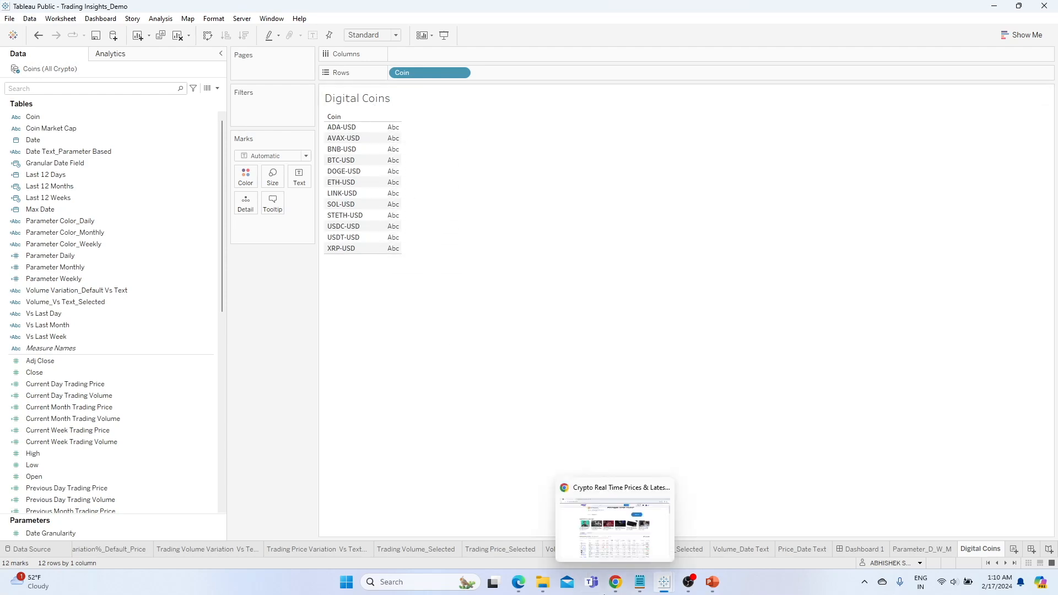
pyautogui.click(613, 585)
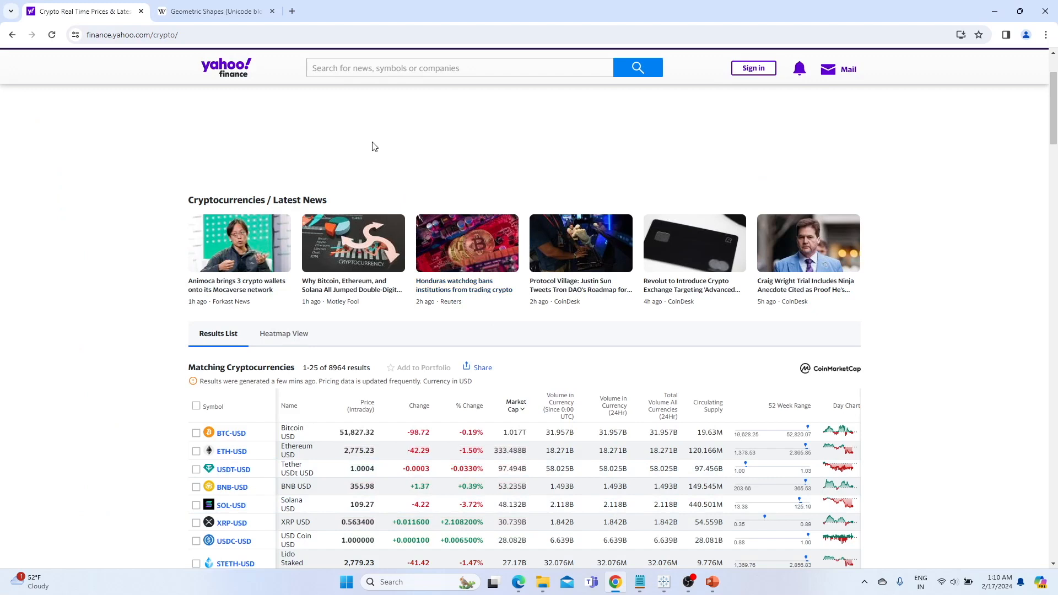
pyautogui.scroll(-1, 249, 373)
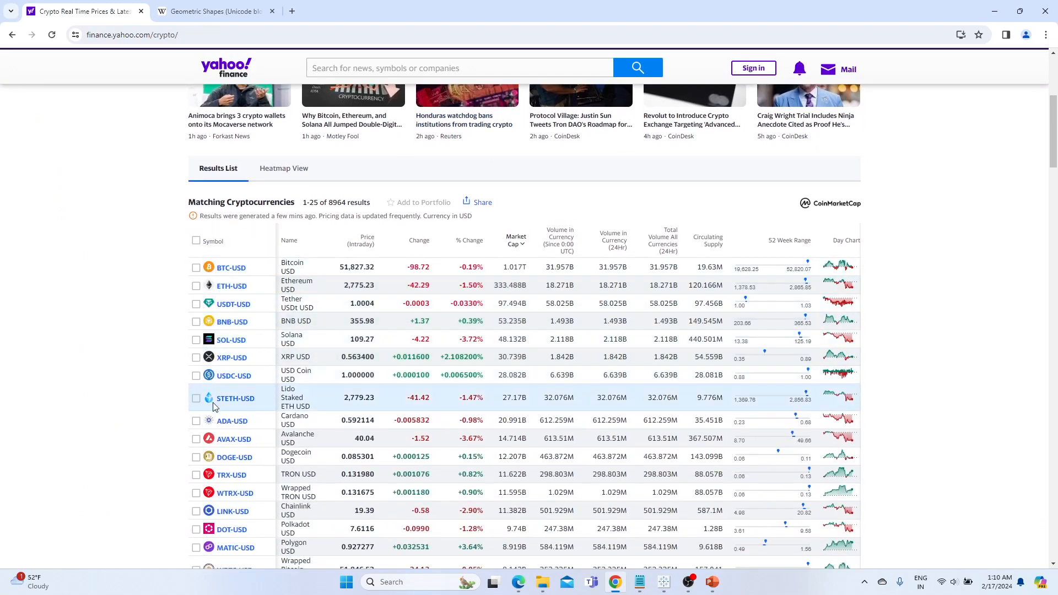
pyautogui.click(547, 585)
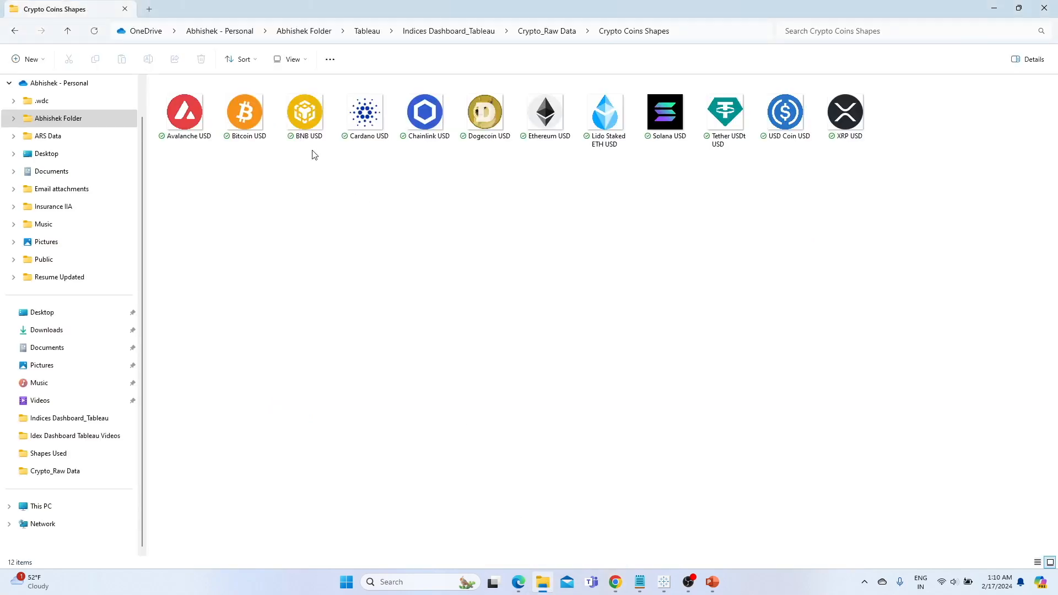
pyautogui.moveTo(192, 164); pyautogui.dragTo(876, 89)
pyautogui.moveTo(190, 156); pyautogui.dragTo(876, 88)
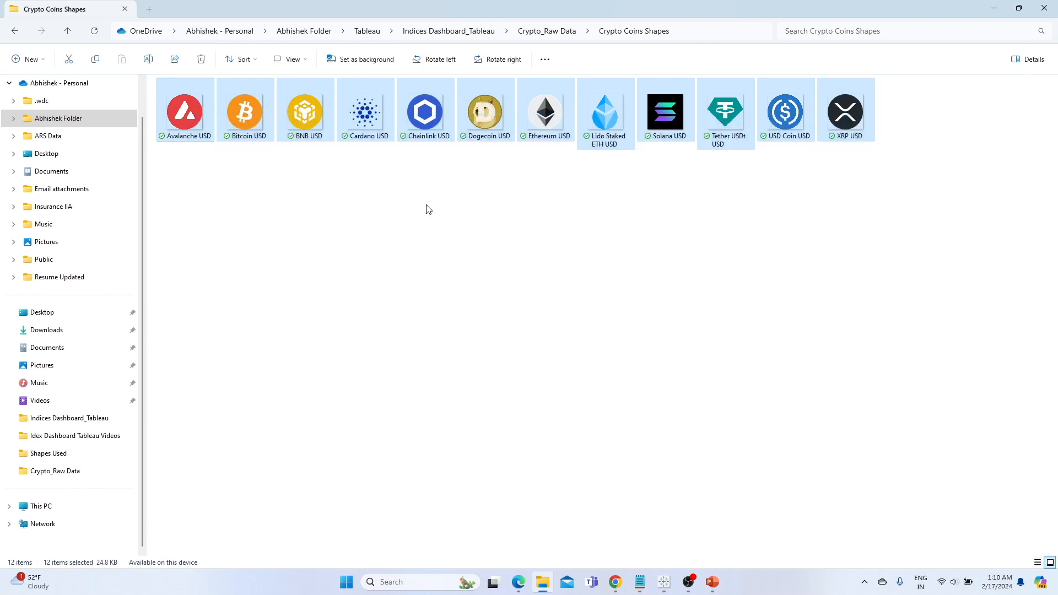
pyautogui.scroll(2, 90, 213)
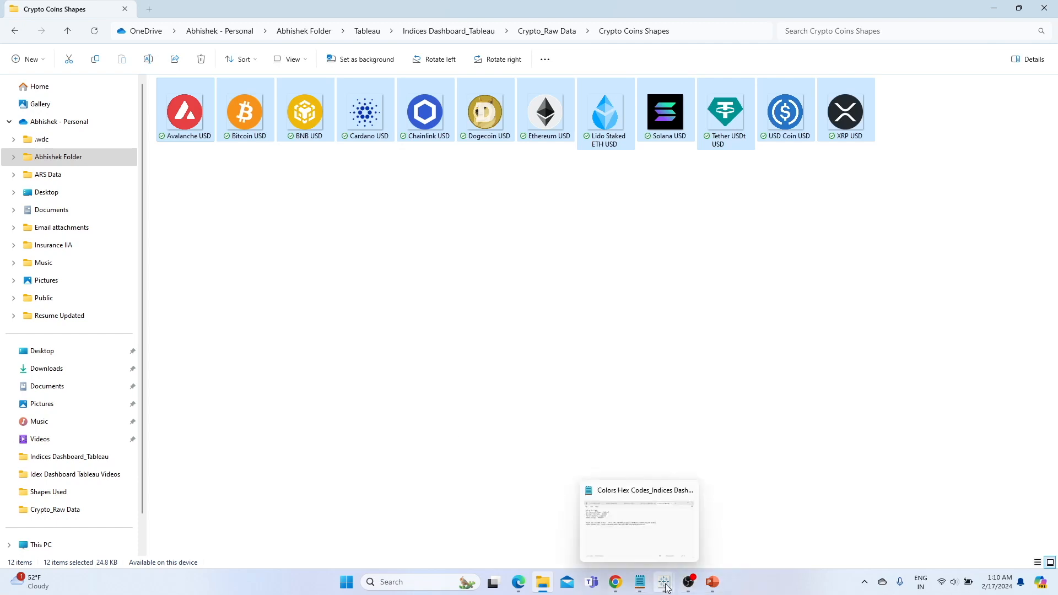
# Back in Tableau, change the mark type to Shape and assign a copy of the Coin field to Shape.
pyautogui.moveTo(664, 582)
pyautogui.click(619, 525)
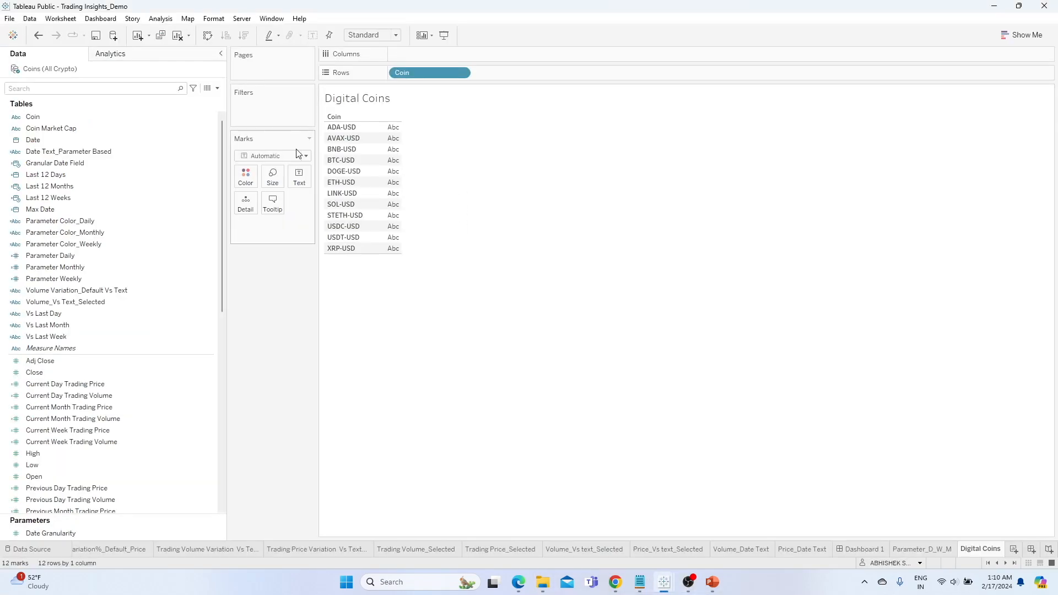
pyautogui.click(212, 151)
pyautogui.click(293, 157)
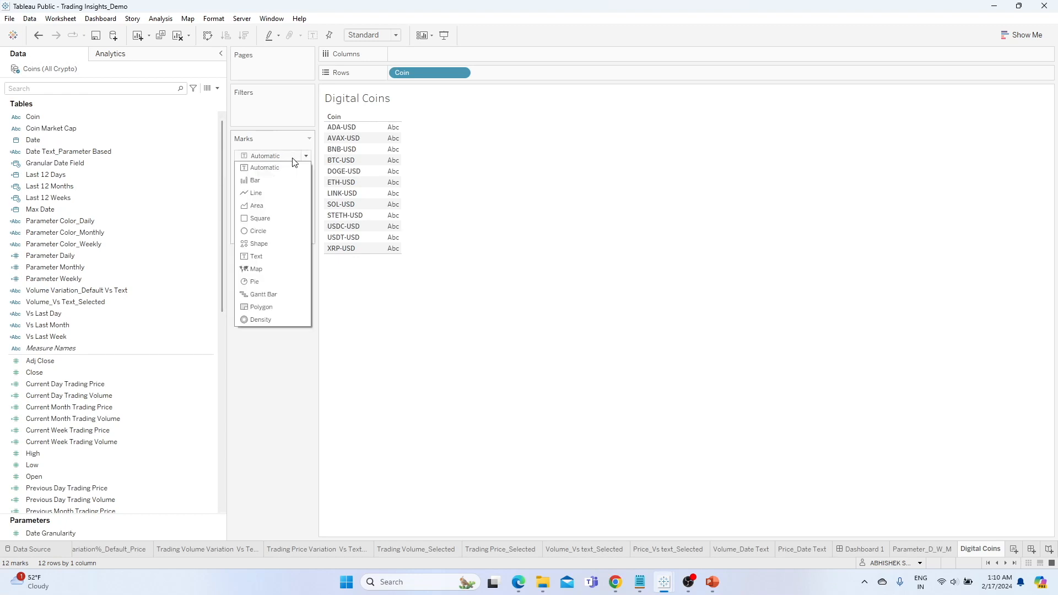
pyautogui.click(272, 245)
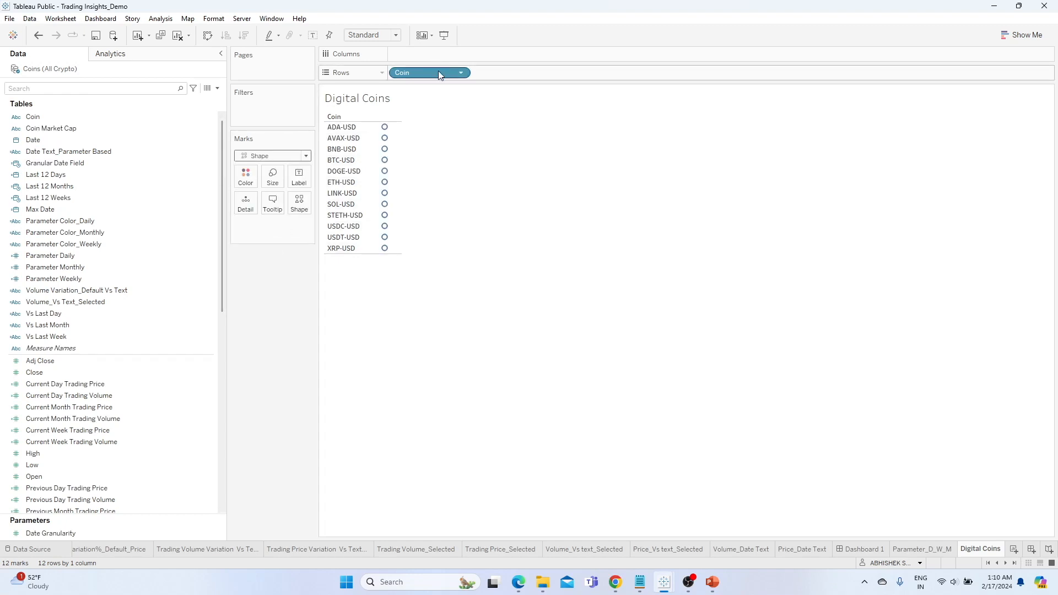
pyautogui.moveTo(440, 72); pyautogui.dragTo(312, 206)
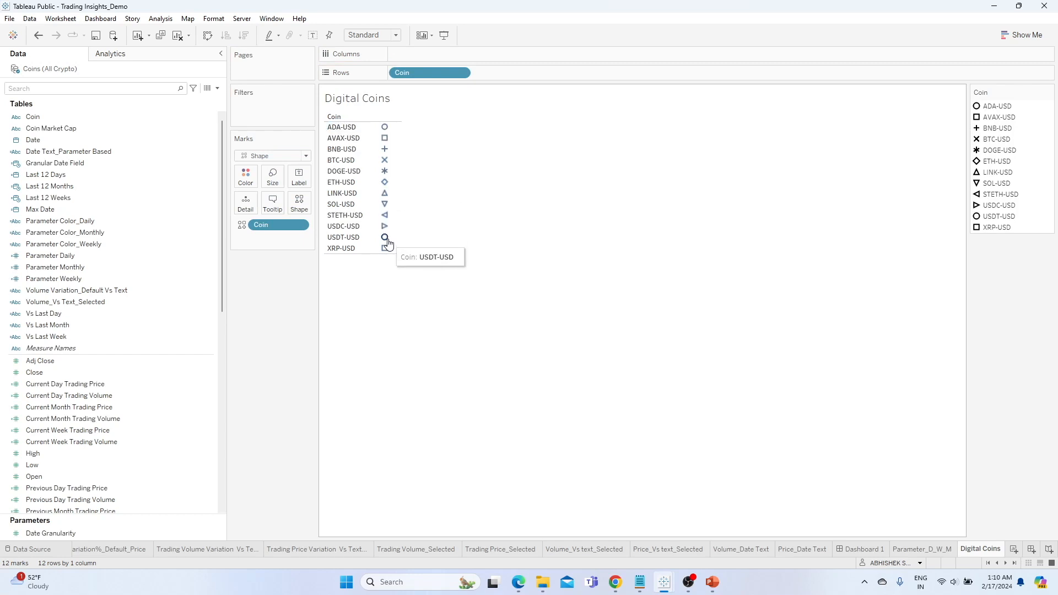
# Assign the Crypto Coins Shapes palette to the Coin items and set the sheet's fit to Entire View.
pyautogui.click(301, 209)
pyautogui.click(584, 195)
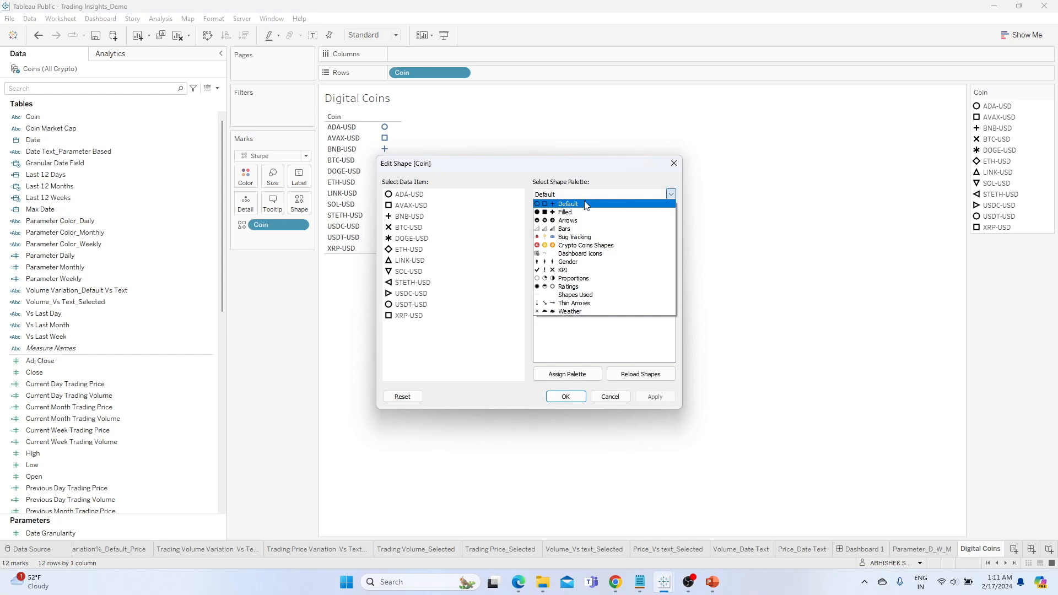
pyautogui.click(569, 249)
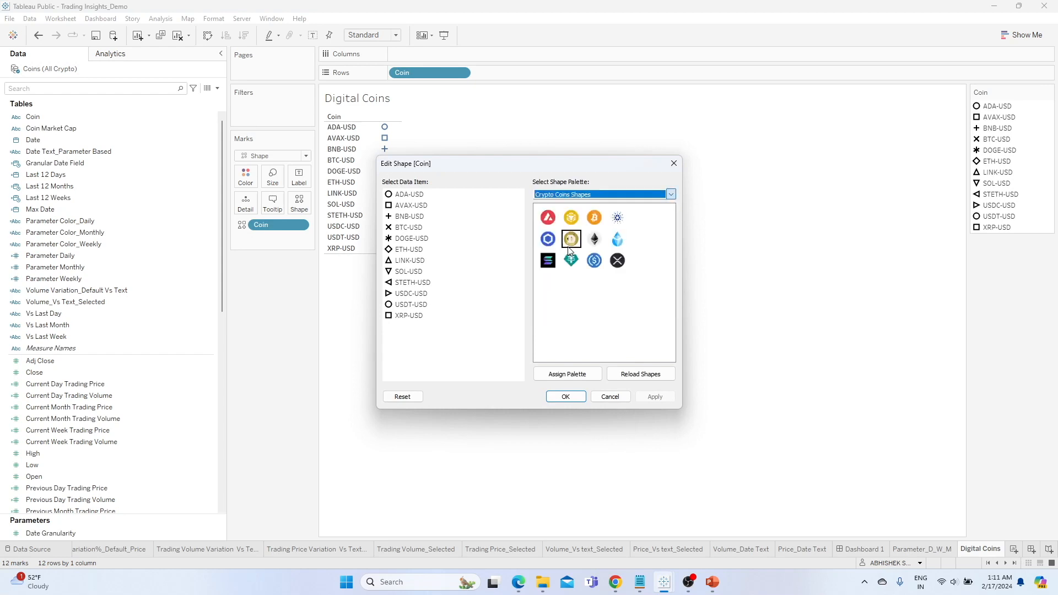
pyautogui.click(571, 375)
pyautogui.click(655, 397)
pyautogui.click(565, 397)
pyautogui.click(386, 35)
pyautogui.click(382, 73)
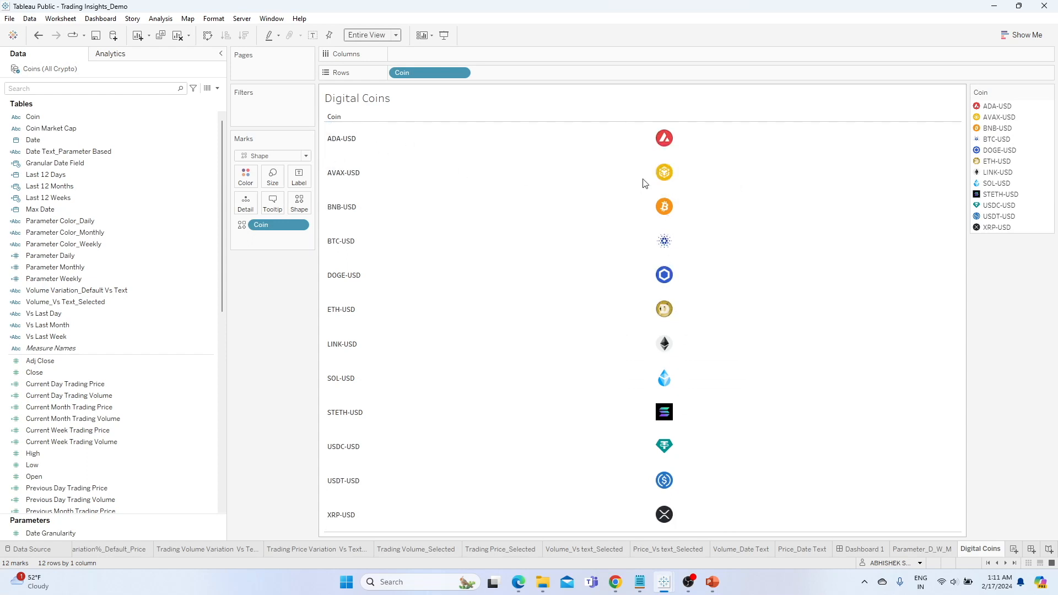
# Edit the Coin shapes, compare with the Yahoo Finance list in Chrome, and give ADA-USD the dotted Cardano icon in Tableau.
pyautogui.click(298, 204)
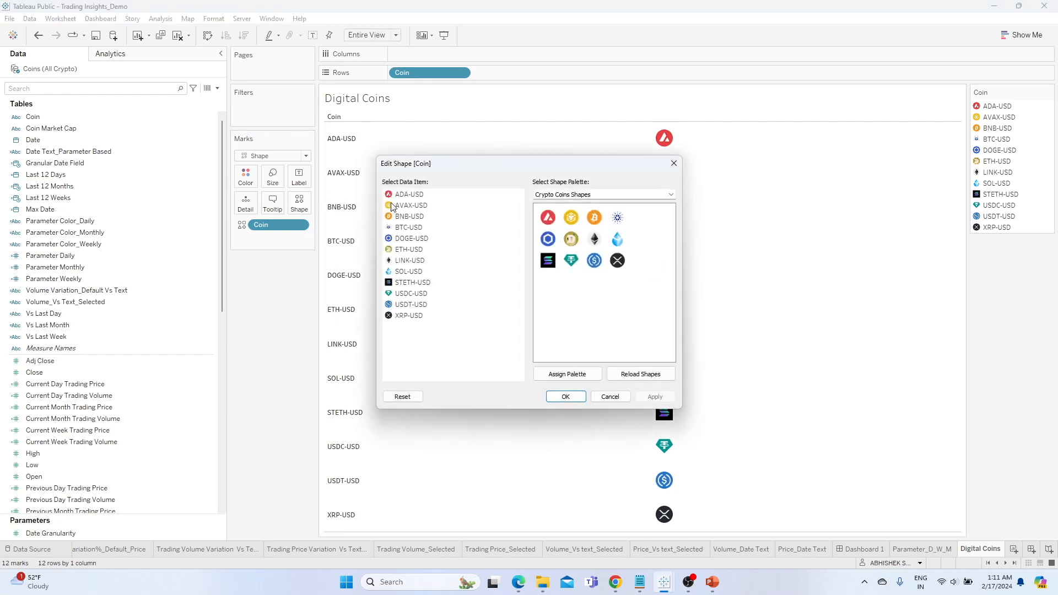
pyautogui.click(615, 582)
pyautogui.hotkey('alt', 'Tab')
pyautogui.hotkey('alt', 'Tab')
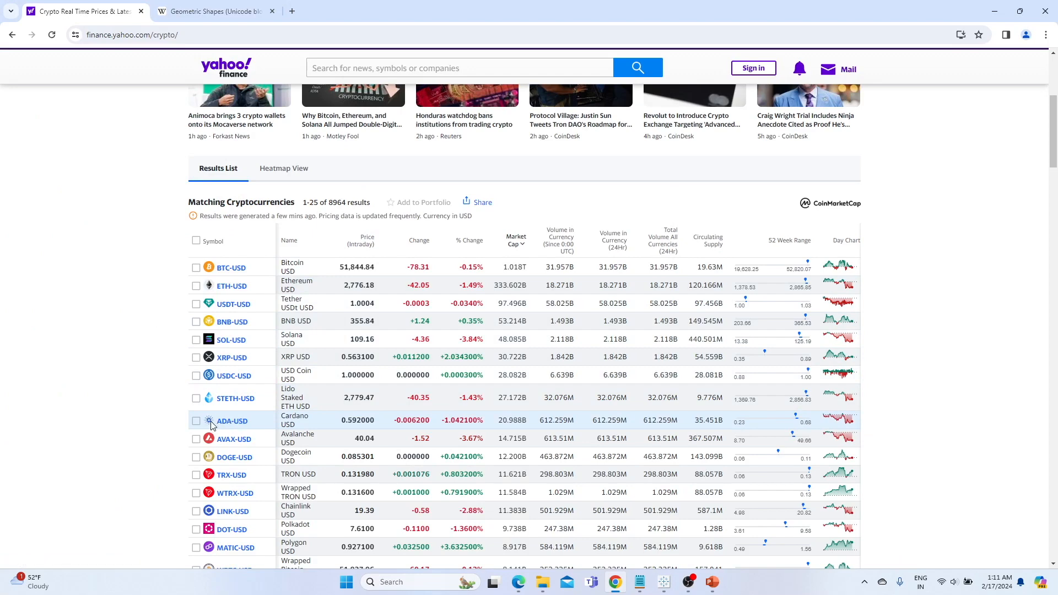
pyautogui.hotkey('alt', 'Tab')
pyautogui.click(401, 196)
pyautogui.click(619, 218)
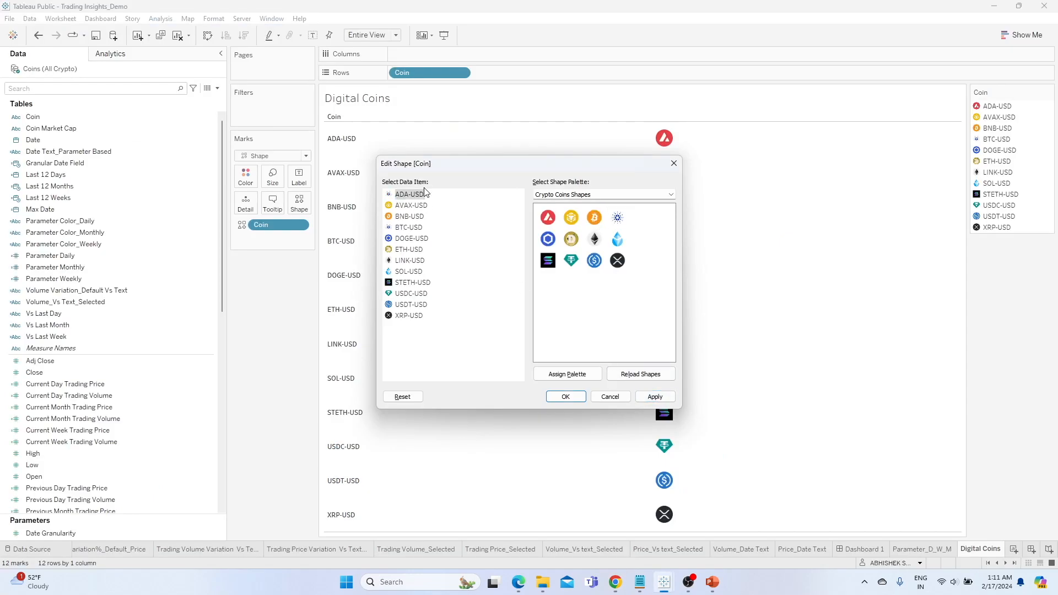
# Using the Yahoo Finance list in Chrome as reference, assign the Avalanche icon to AVAX-USD and the BNB icon to BNB-USD in Tableau.
pyautogui.hotkey('alt', 'Tab')
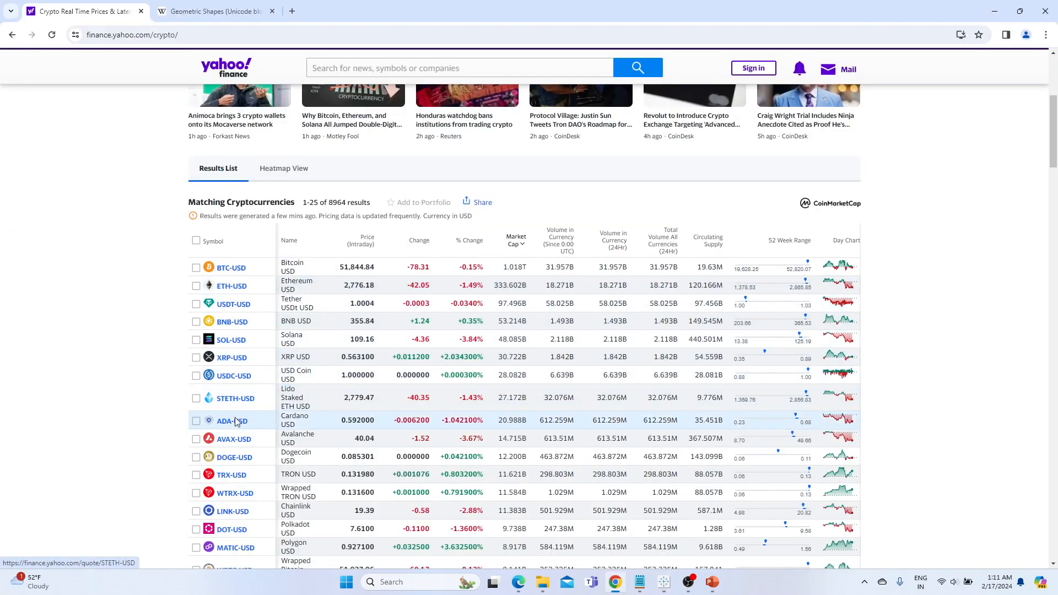
pyautogui.hotkey('alt', 'Tab')
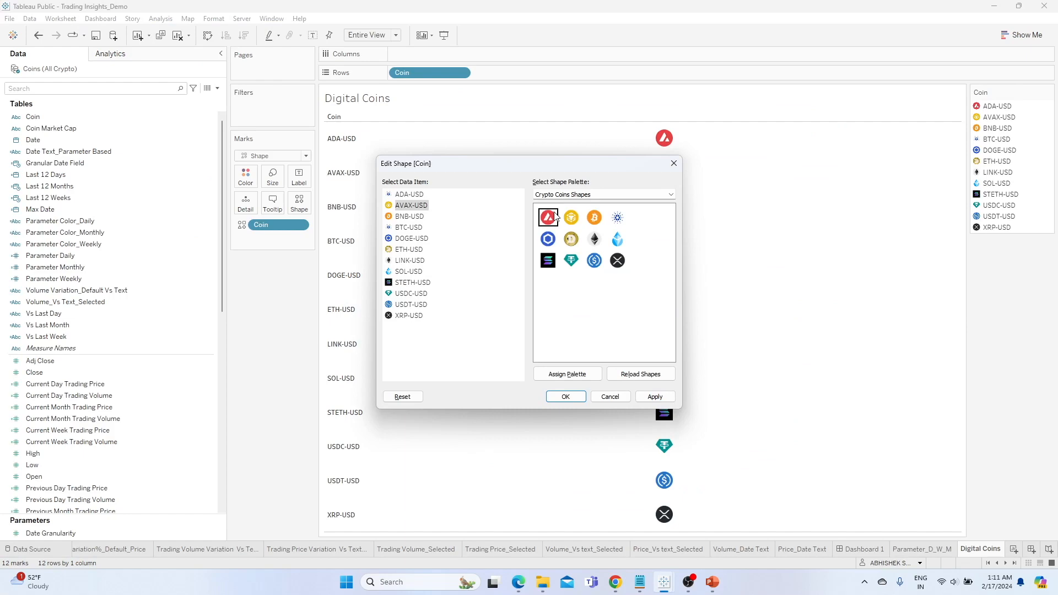
pyautogui.click(406, 217)
pyautogui.hotkey('alt', 'Tab')
pyautogui.hotkey('alt', 'Tab')
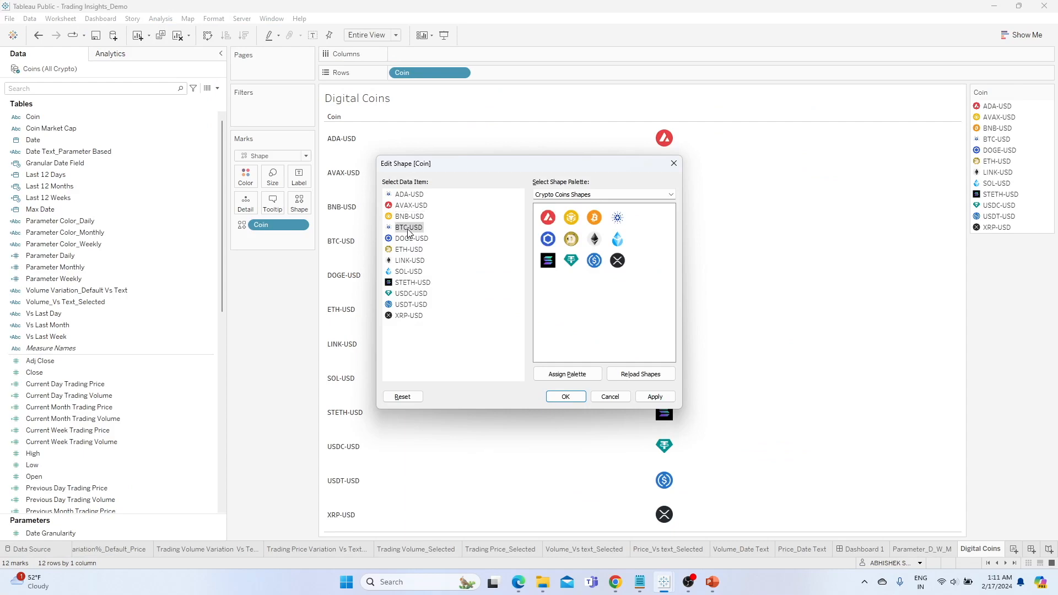
# Check the logos in Chrome and assign the Bitcoin icon to BTC-USD and the Dogecoin icon to DOGE-USD in Tableau.
pyautogui.hotkey('alt', 'Tab')
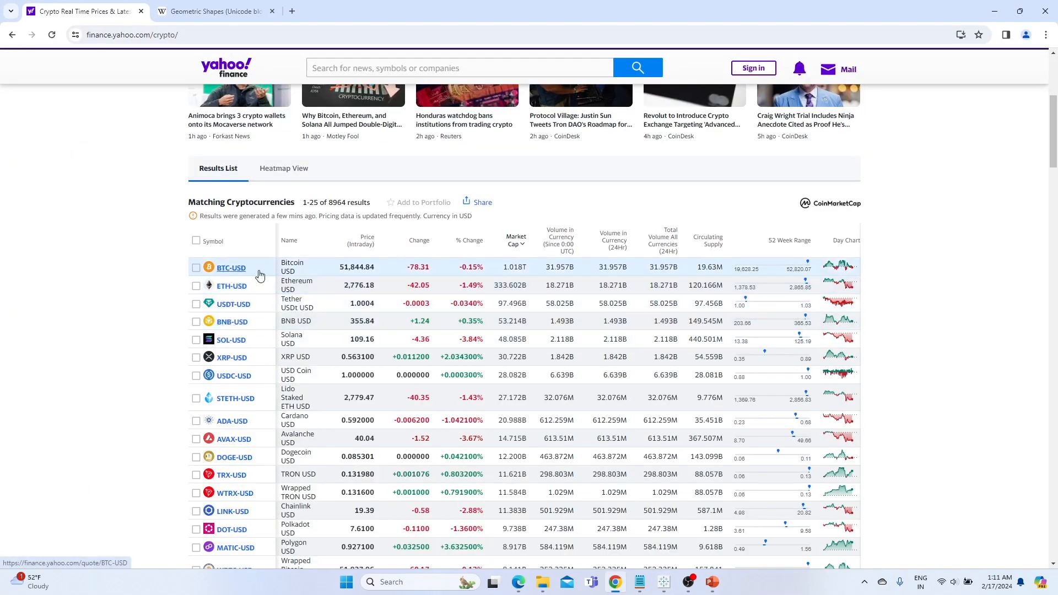
pyautogui.hotkey('alt', 'Tab')
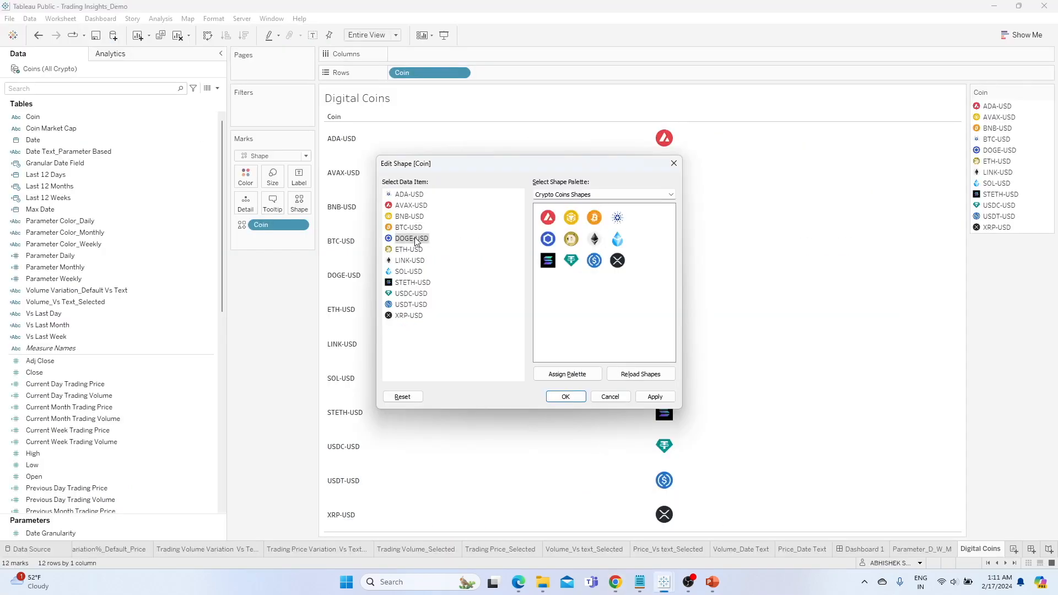
pyautogui.hotkey('alt', 'Tab')
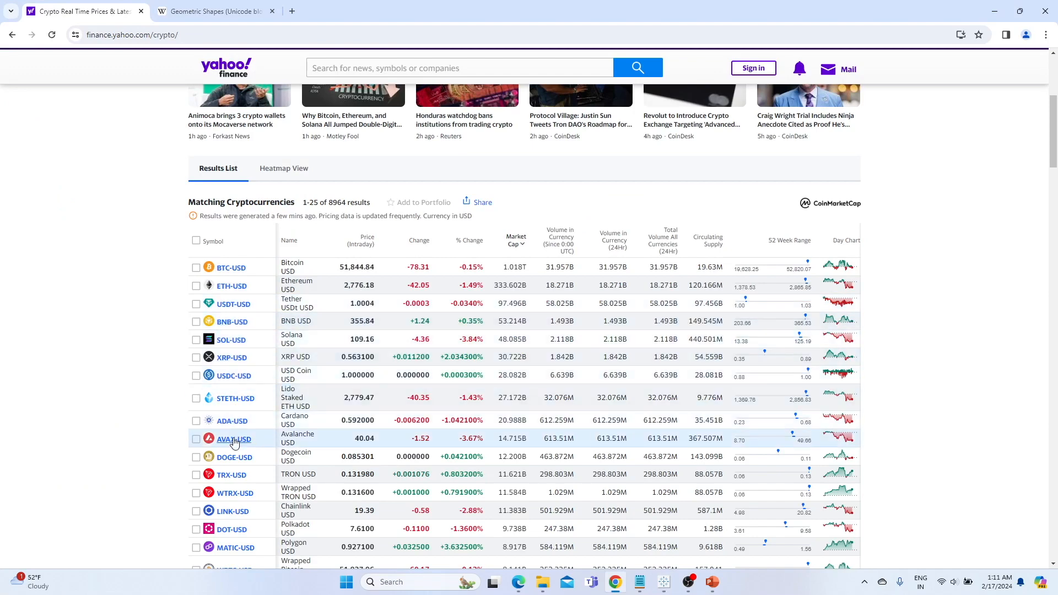
pyautogui.hotkey('alt', 'Tab')
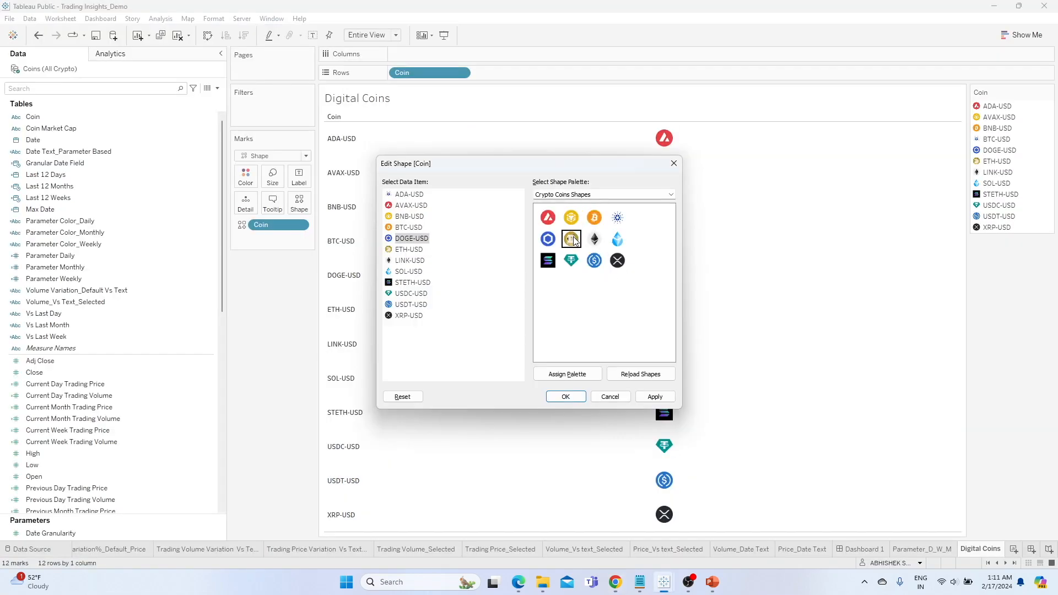
# Assign the Ethereum icon to ETH-USD and, after checking the logo in Chrome, the Chainlink icon to LINK-USD in Tableau.
pyautogui.click(415, 250)
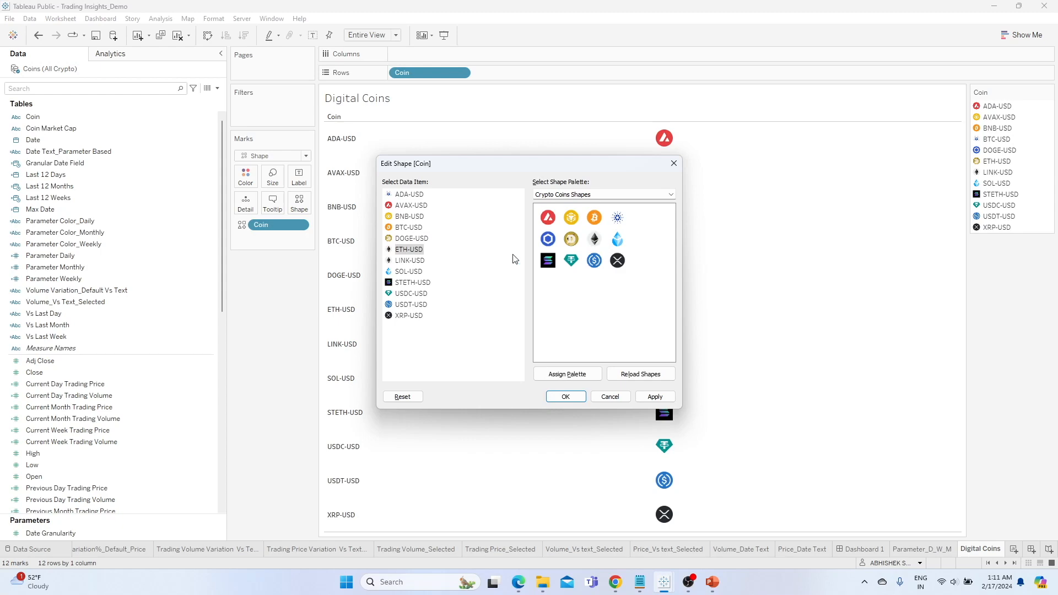
pyautogui.click(413, 261)
pyautogui.hotkey('alt', 'Tab')
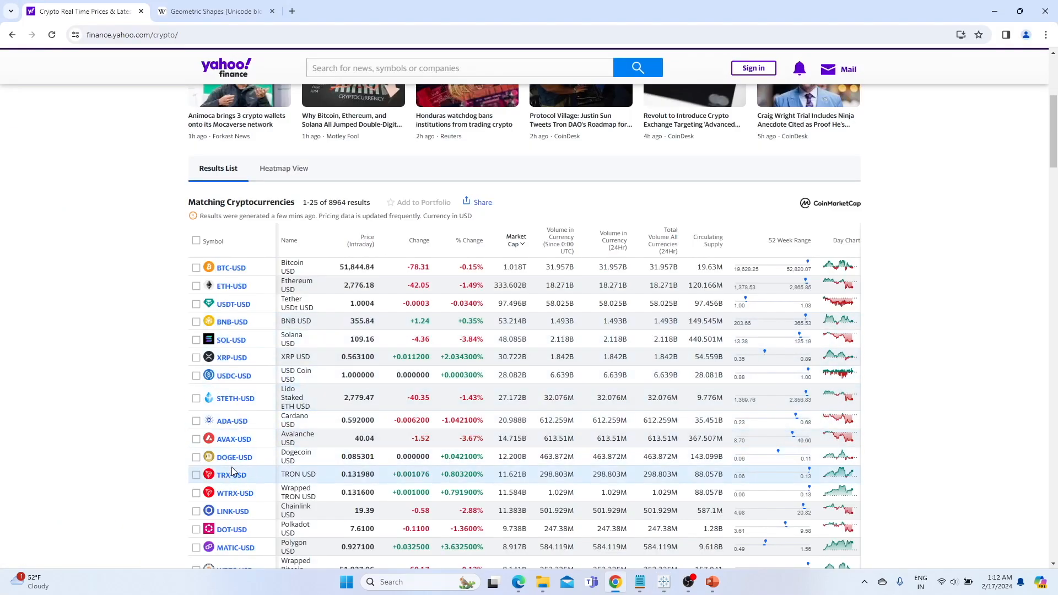
pyautogui.hotkey('alt', 'Tab')
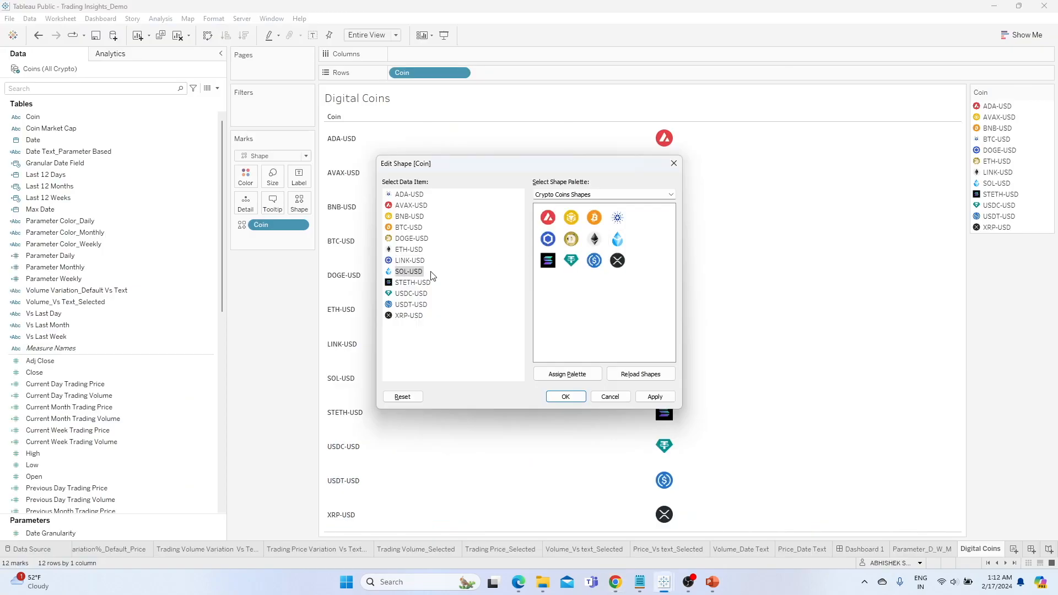
# Find the SOL-USD and STETH-USD logos in Chrome, then assign them the Solana and Lido Staked ETH icons in Tableau.
pyautogui.hotkey('alt', 'Tab')
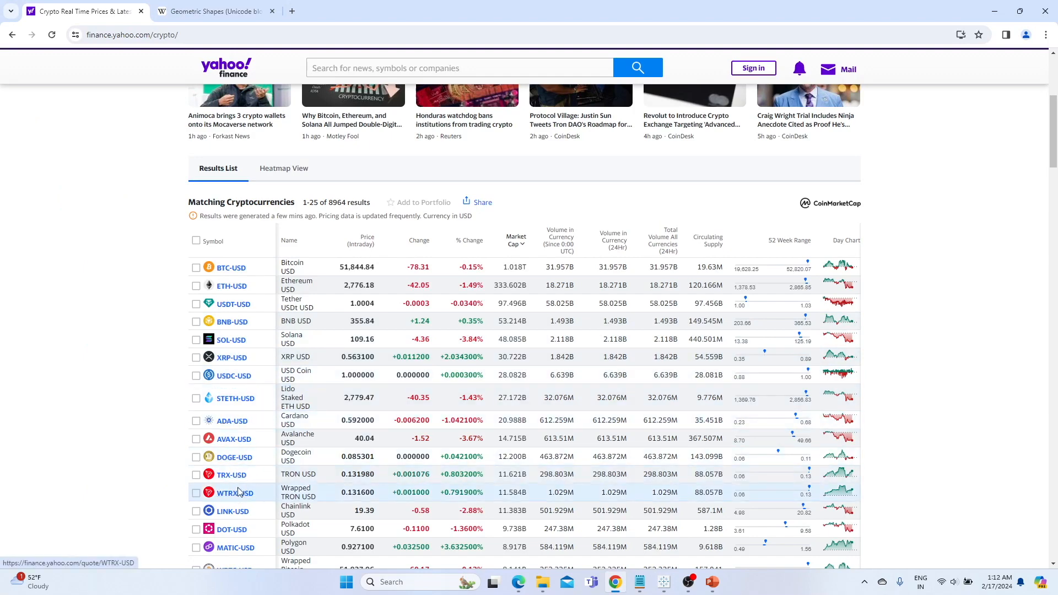
pyautogui.scroll(-1, 238, 406)
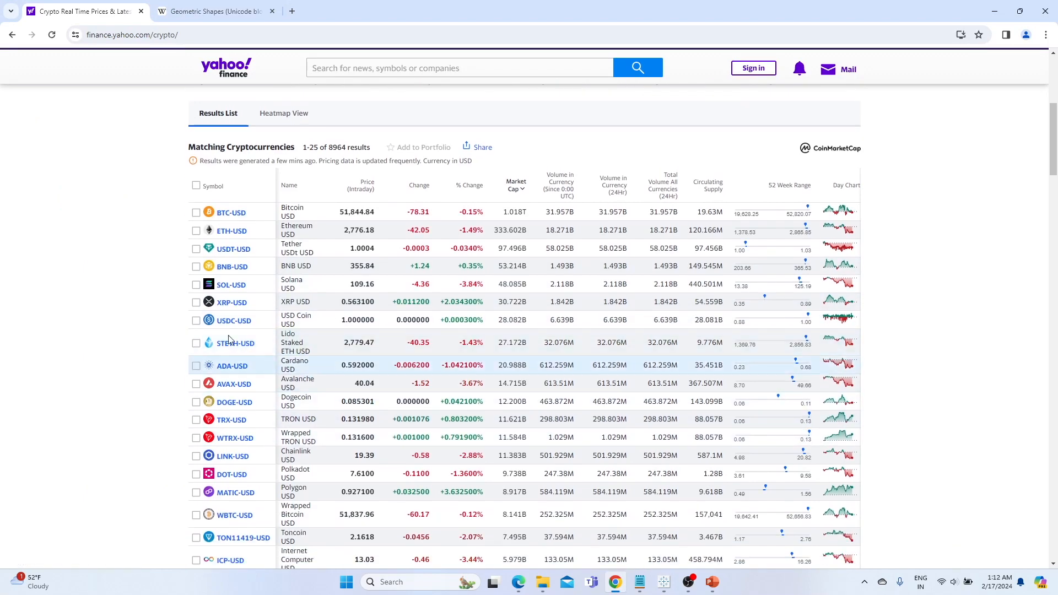
pyautogui.hotkey('alt', 'Tab')
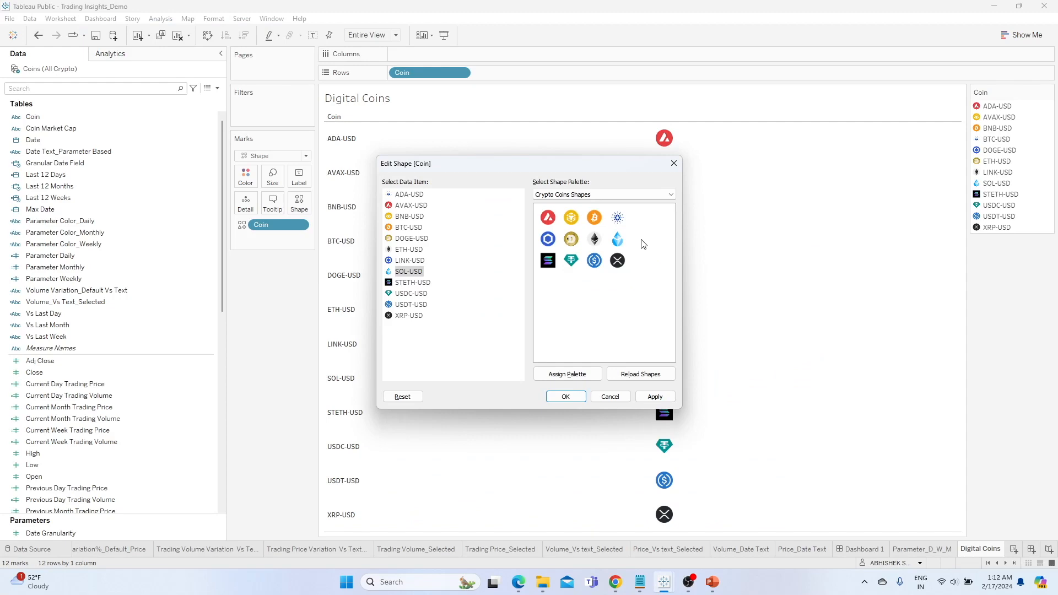
pyautogui.click(426, 284)
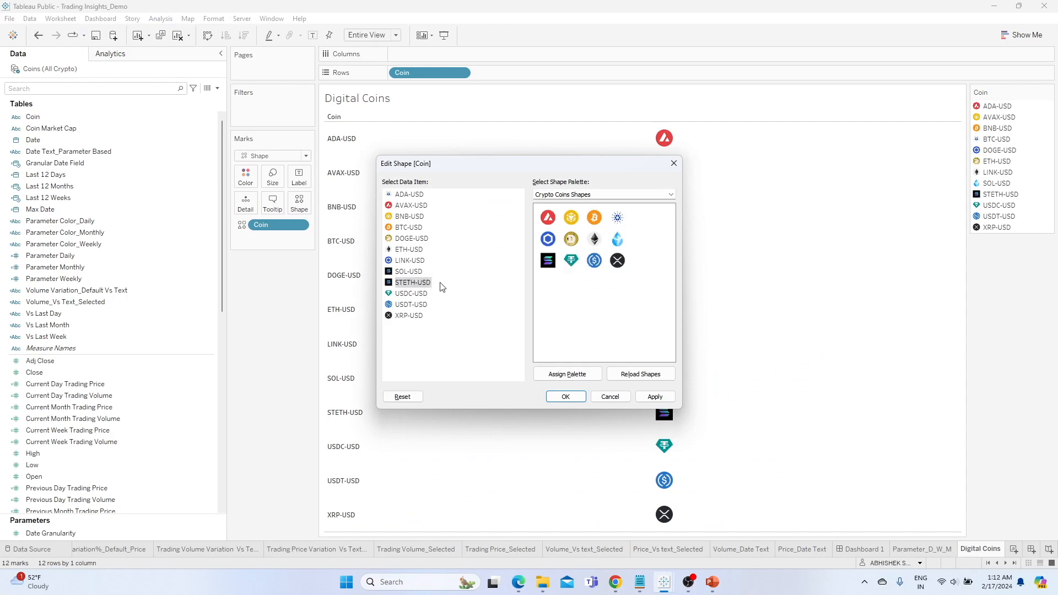
pyautogui.click(617, 238)
# Check the logos in Chrome, then assign the Lido Staked ETH icon to STETH-USD and the USD Coin icon to USDC-USD in Tableau.
pyautogui.hotkey('alt', 'Tab')
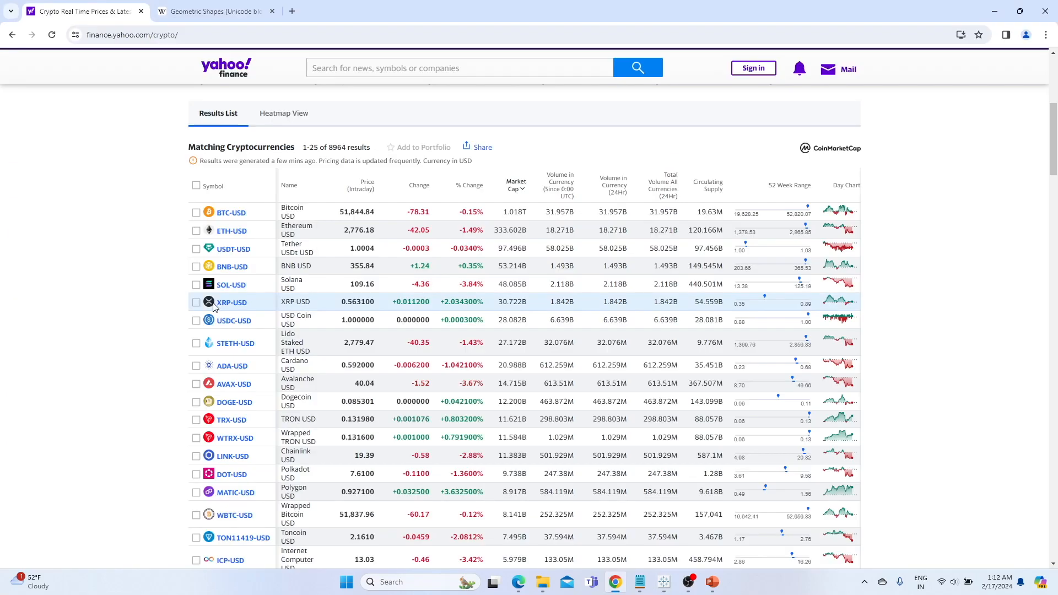
pyautogui.hotkey('alt', 'Tab')
pyautogui.hotkey('alt', 'Tab')
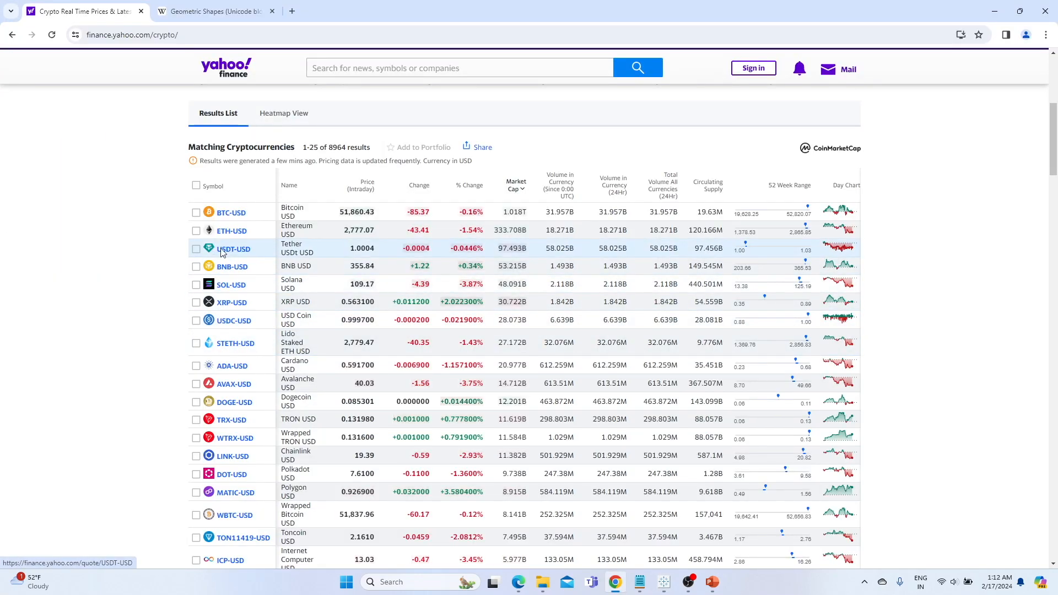
pyautogui.hotkey('alt', 'Tab')
pyautogui.click(407, 294)
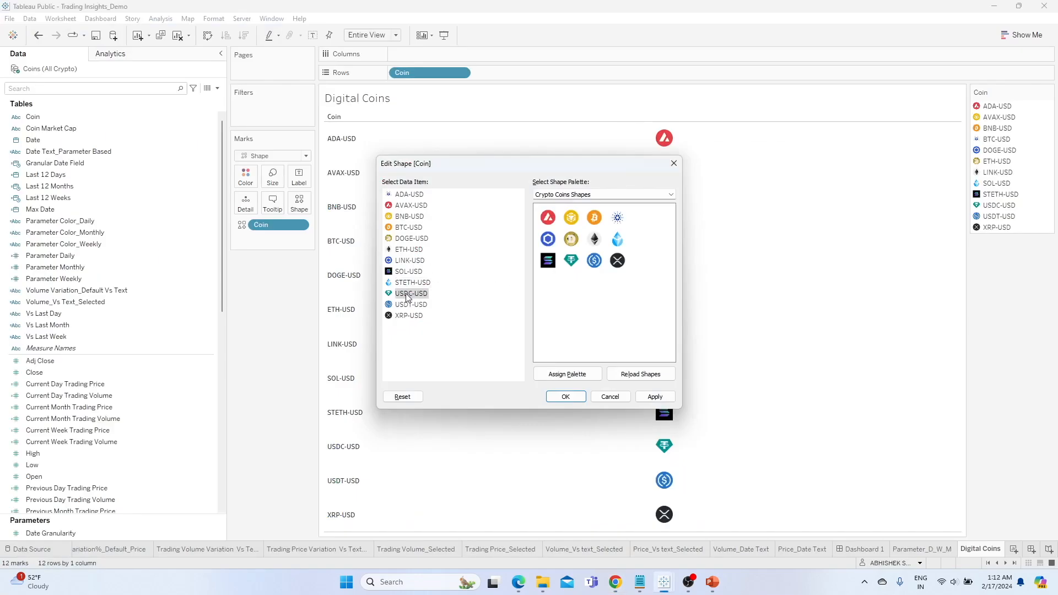
pyautogui.hotkey('alt', 'Tab')
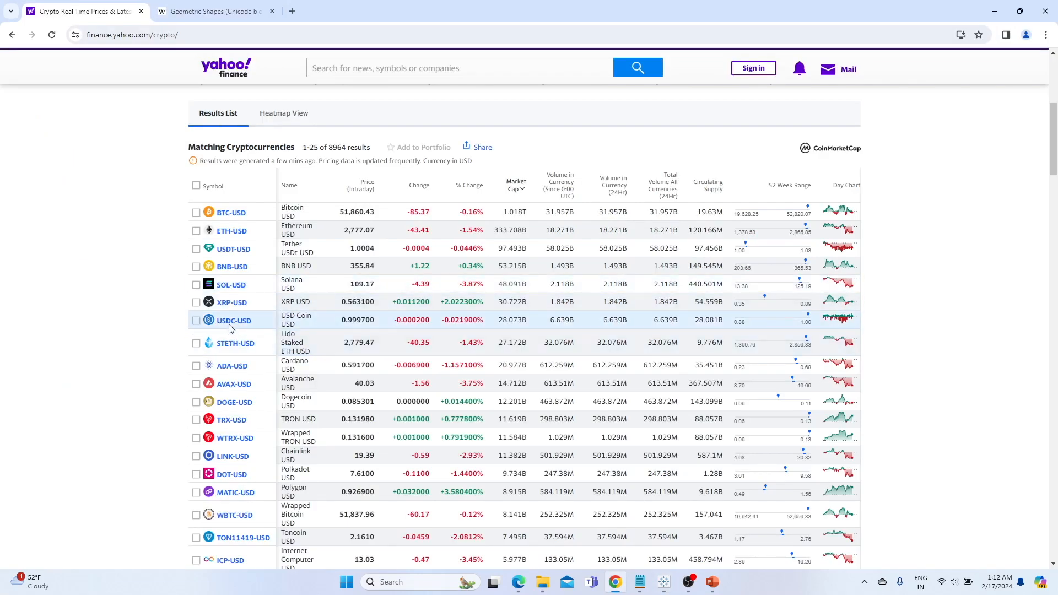
pyautogui.hotkey('alt', 'Tab')
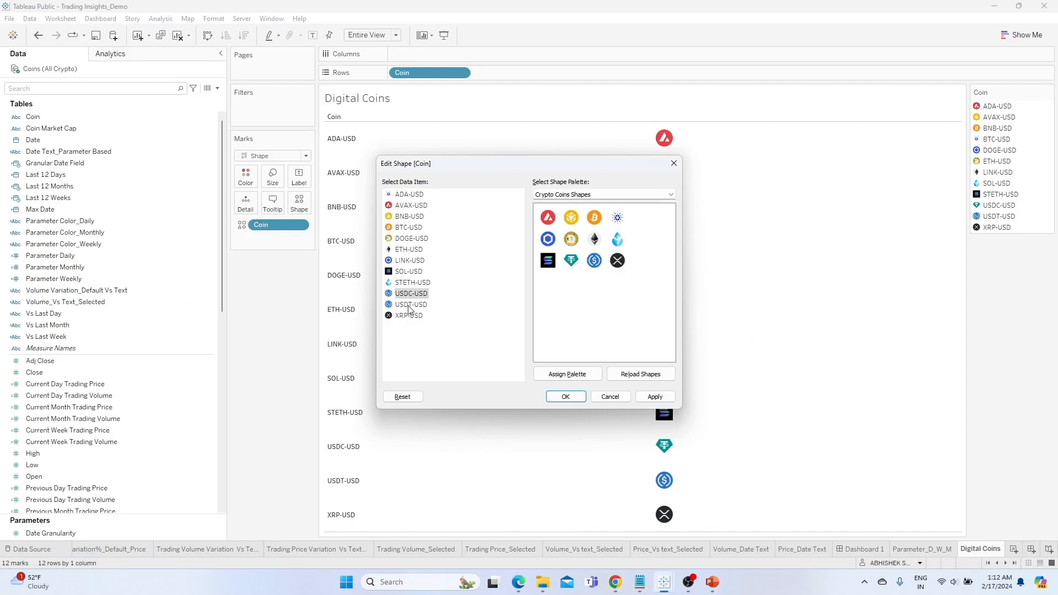
# Using the Chrome list as reference, assign the Tether icon to USDT-USD and the XRP icon to XRP-USD in Tableau, and apply the shapes.
pyautogui.hotkey('alt', 'Tab')
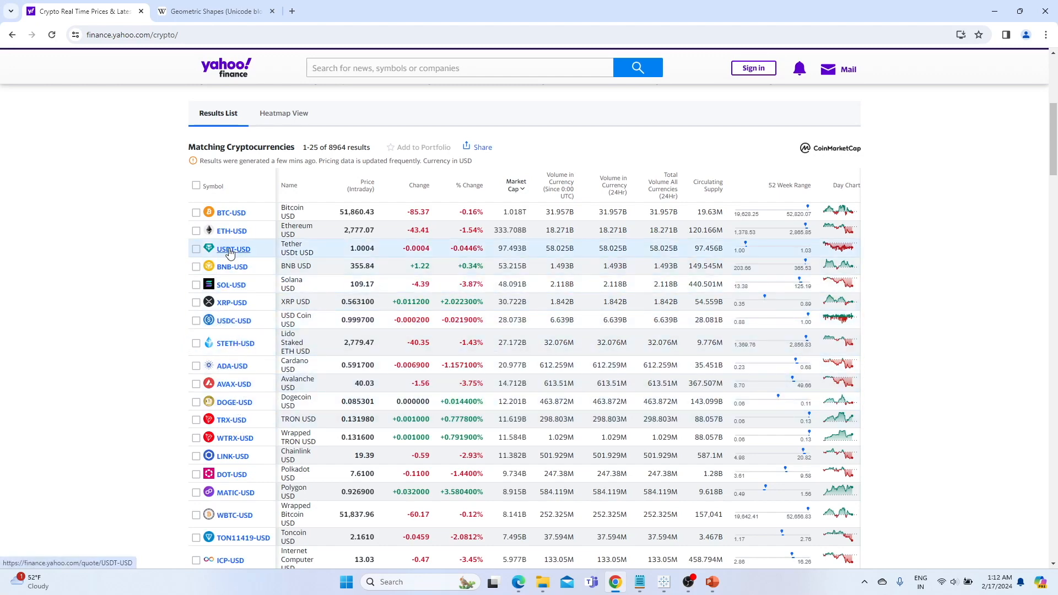
pyautogui.hotkey('alt', 'Tab')
pyautogui.click(571, 262)
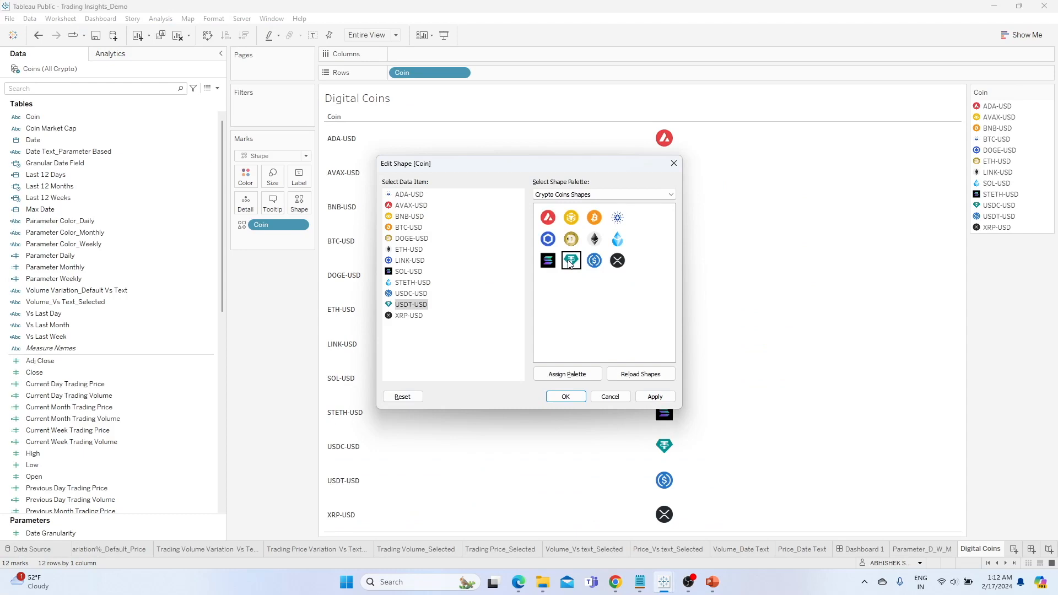
pyautogui.click(406, 317)
pyautogui.hotkey('alt', 'Tab')
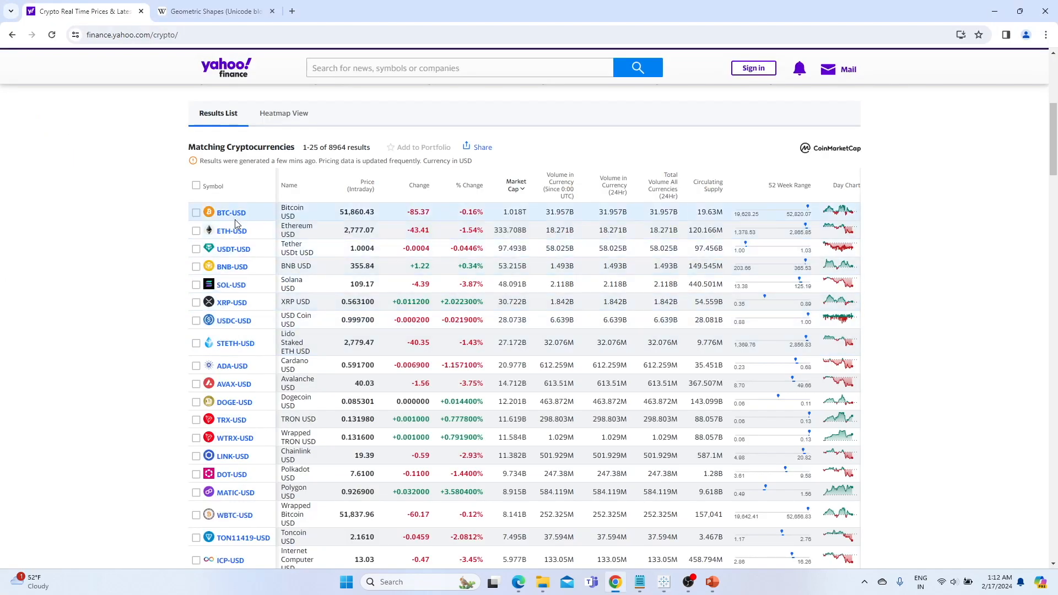
pyautogui.hotkey('alt', 'Tab')
pyautogui.click(619, 261)
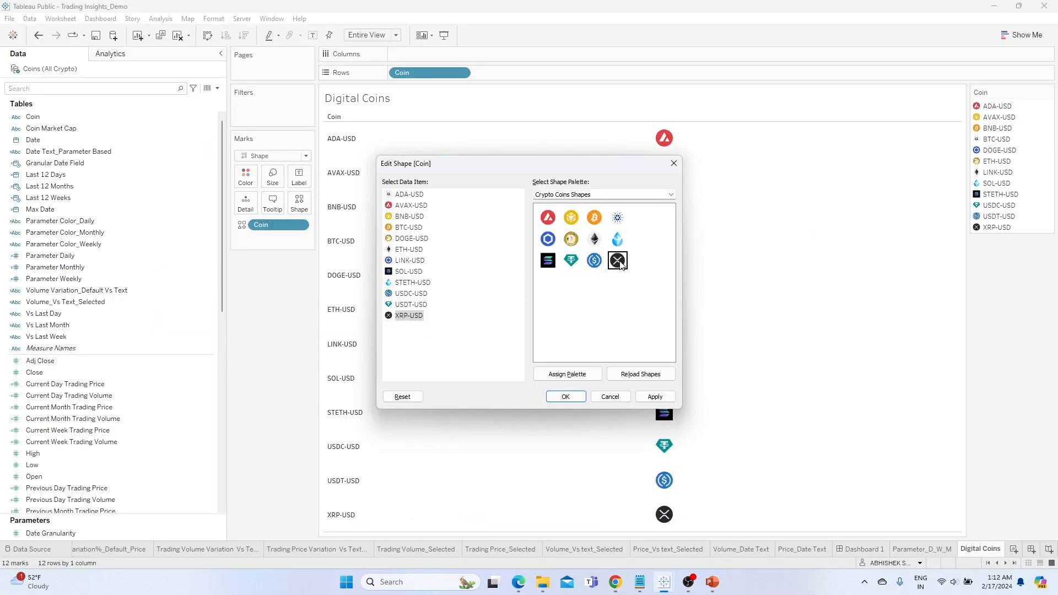
pyautogui.click(655, 397)
pyautogui.click(566, 396)
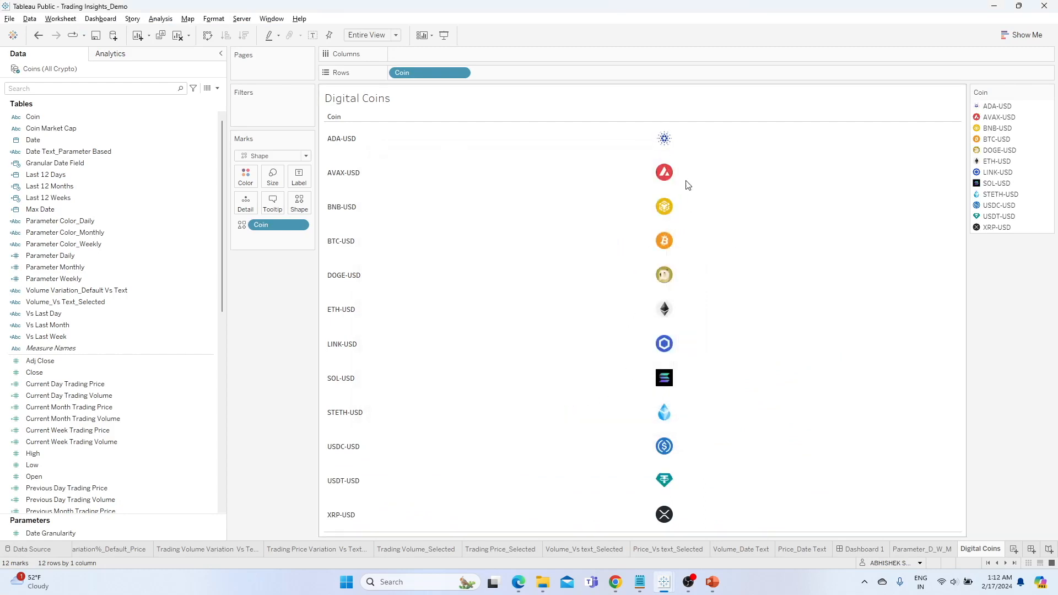
# Hide the coin row headers, the sheet title and the Coin shape legend on the Digital Coins sheet.
pyautogui.rightClick(347, 206)
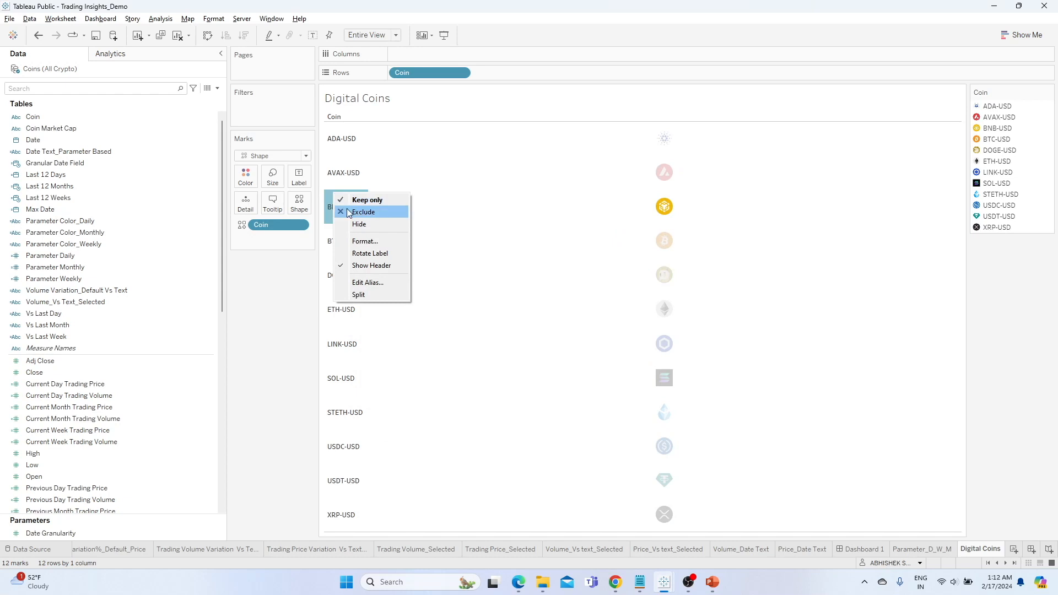
pyautogui.click(369, 265)
pyautogui.click(543, 133)
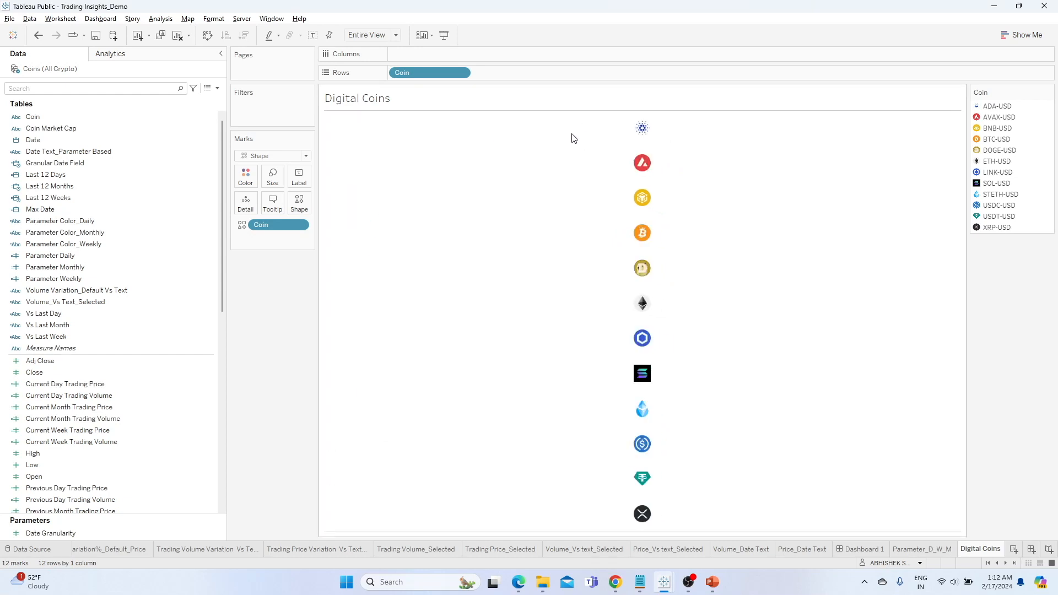
pyautogui.rightClick(385, 99)
pyautogui.click(453, 128)
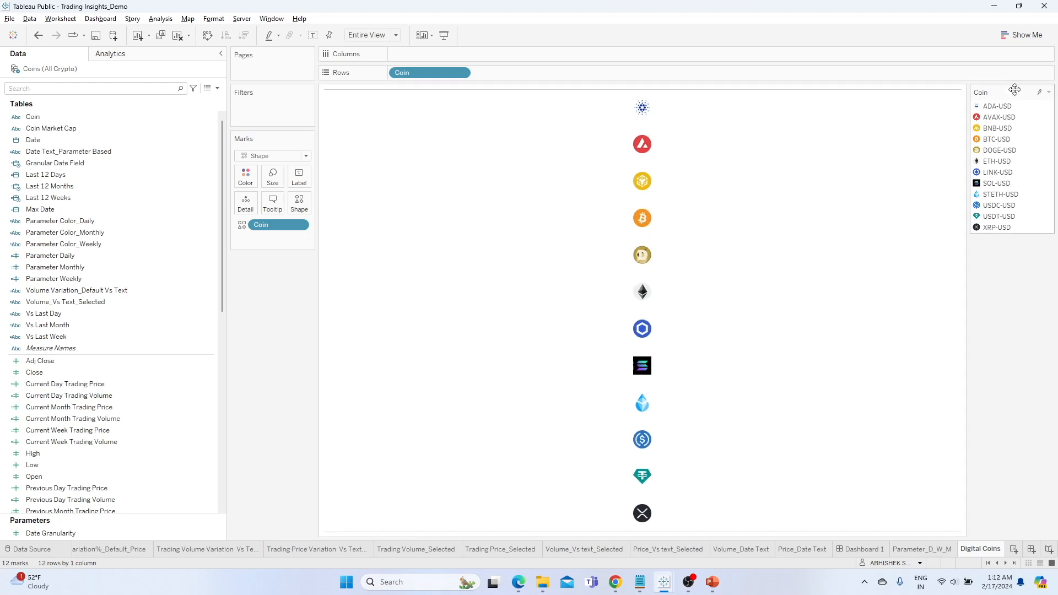
pyautogui.click(1048, 92)
pyautogui.click(1016, 184)
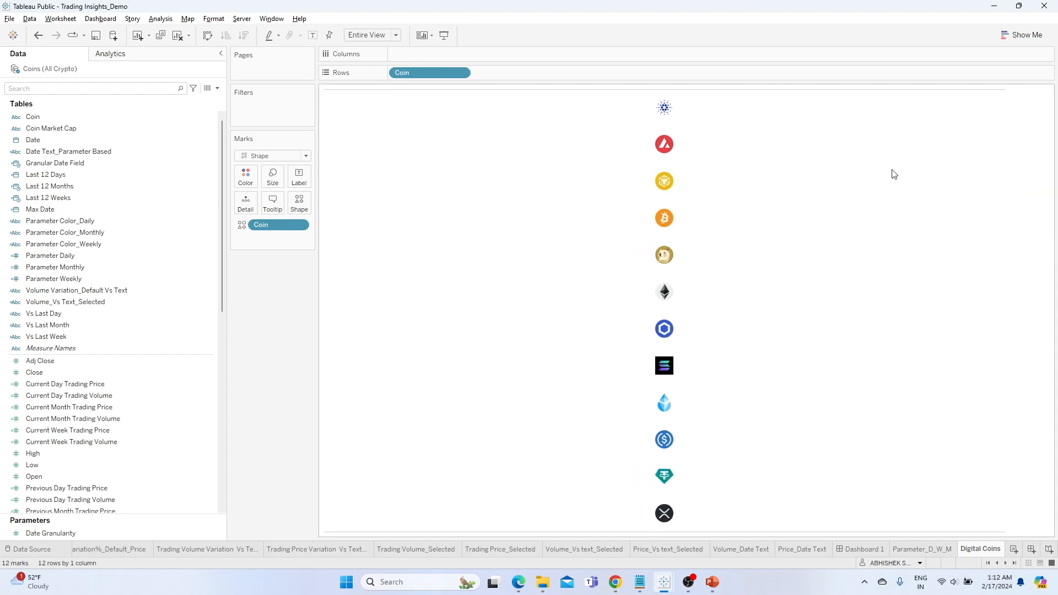
# Turn off tooltips for the Digital Coins sheet and enlarge the coin icons.
pyautogui.click(273, 204)
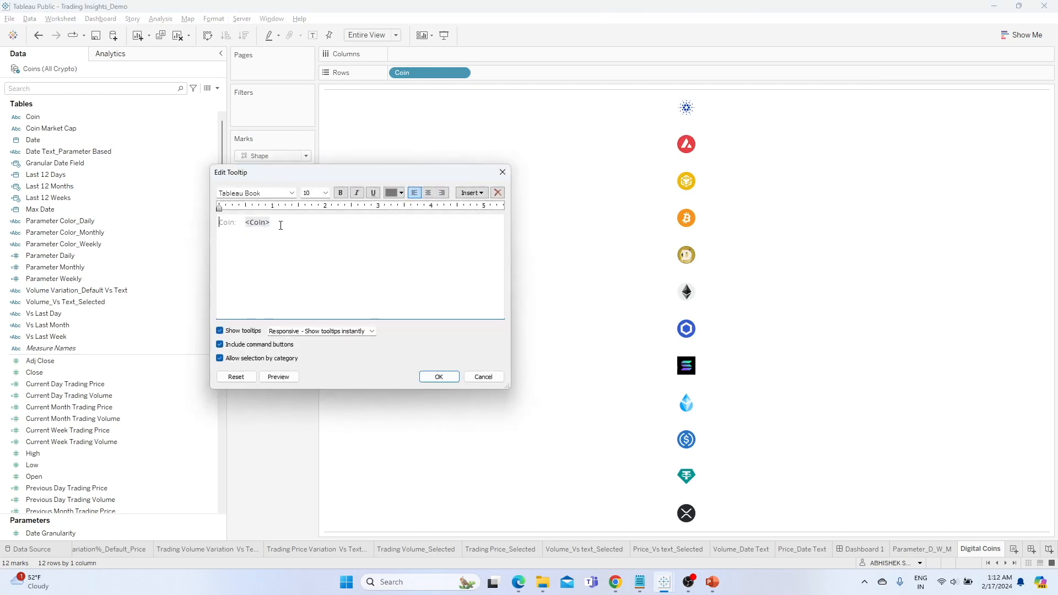
pyautogui.click(227, 333)
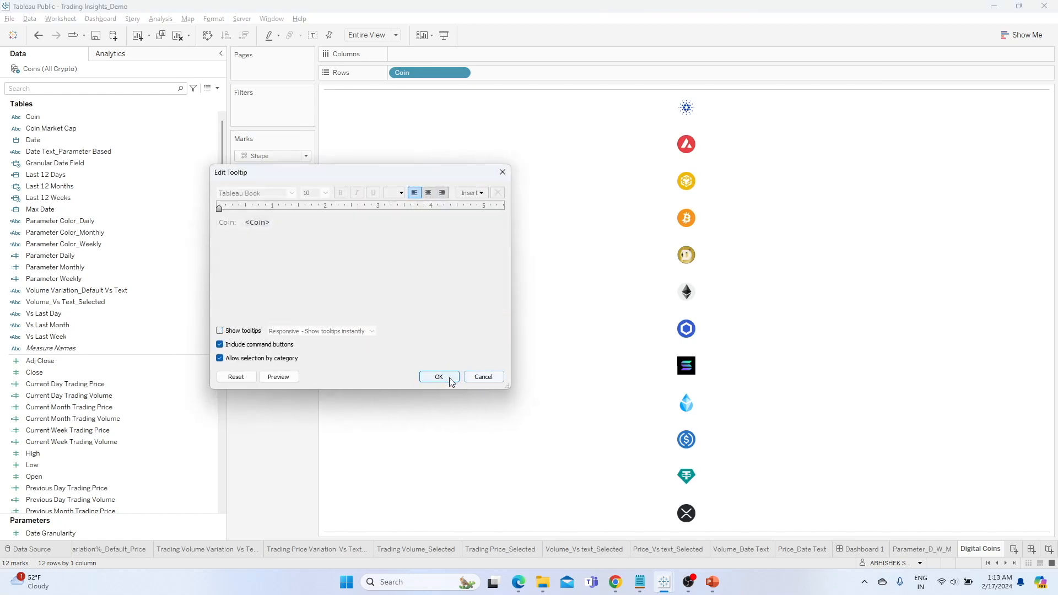
pyautogui.click(441, 377)
pyautogui.click(273, 177)
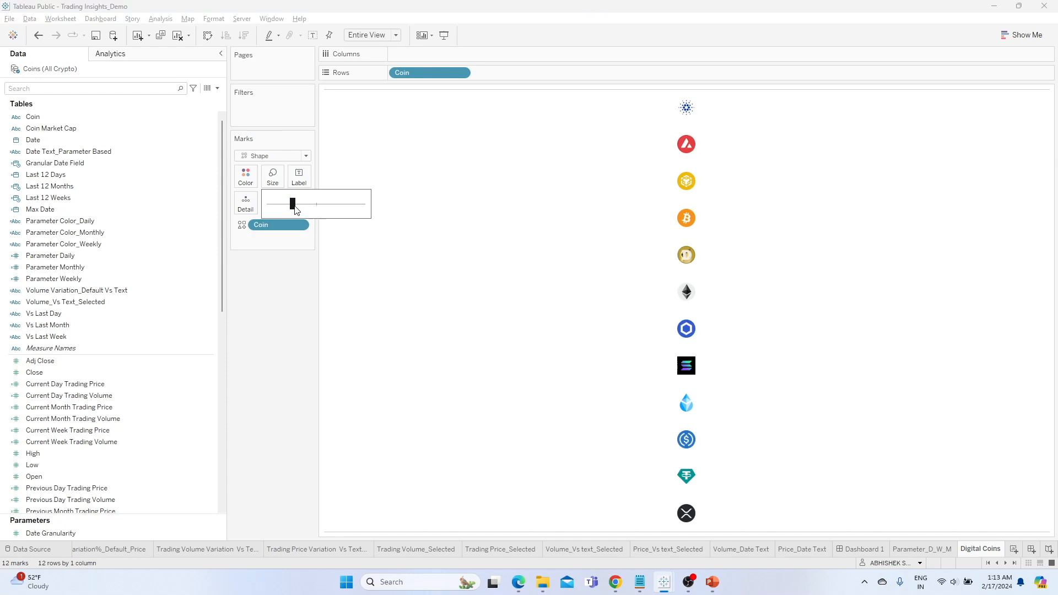
pyautogui.moveTo(305, 210); pyautogui.dragTo(306, 208)
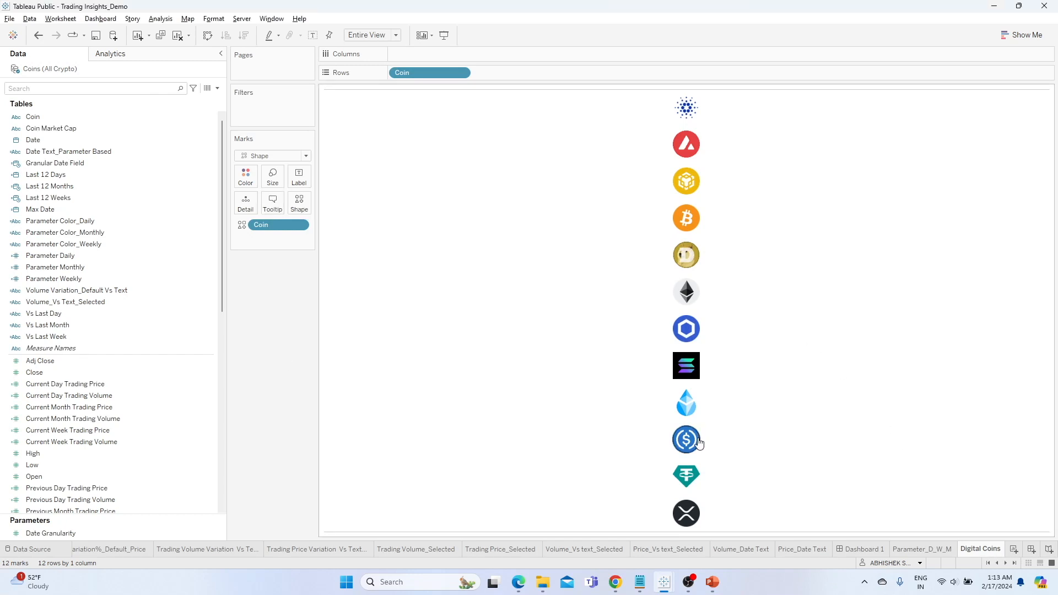
pyautogui.click(257, 346)
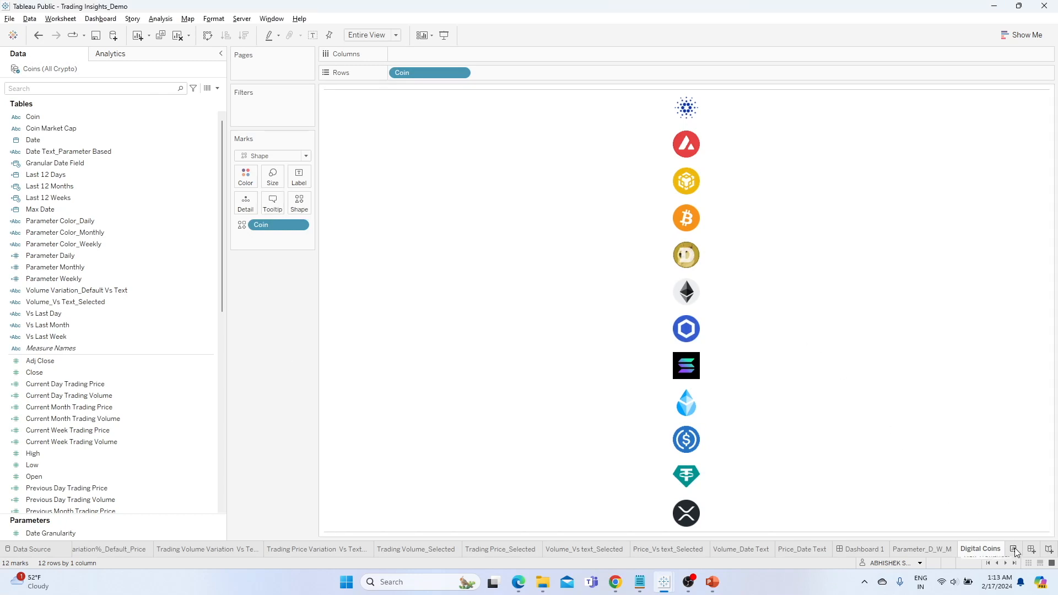
# Check the coin header in the Trading Insights workbook, then add a worksheet in Trading Insights_Demo that shows Coin Market Cap as text.
pyautogui.moveTo(665, 567)
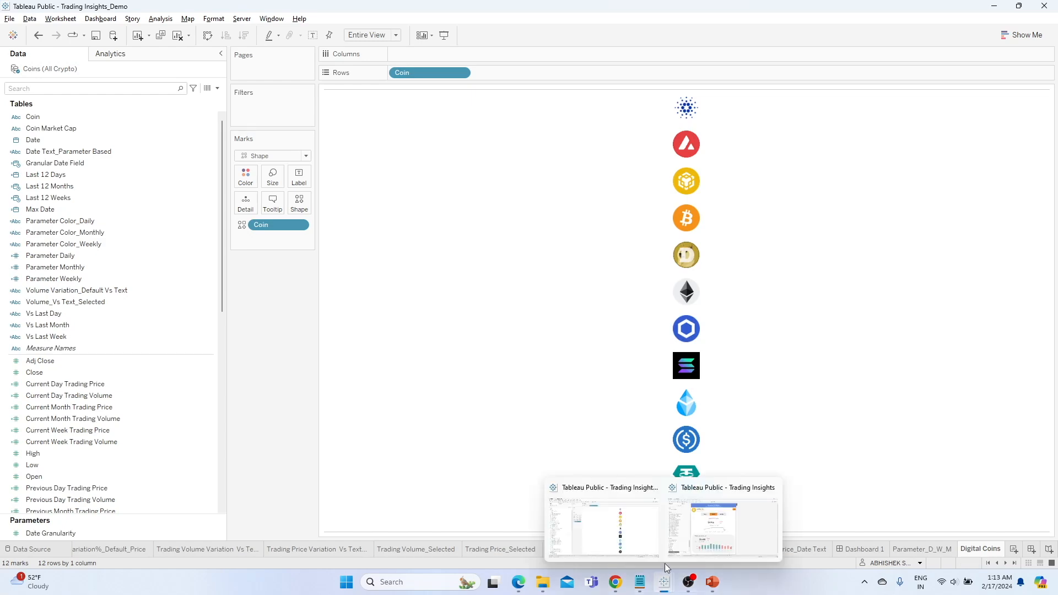
pyautogui.click(729, 497)
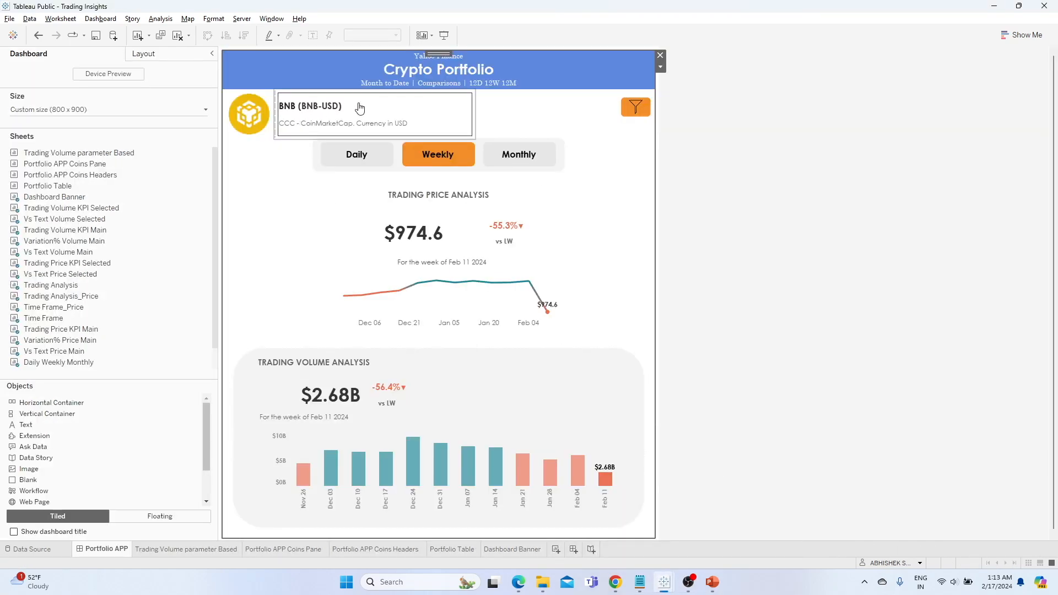
pyautogui.hotkey('alt', 'Tab')
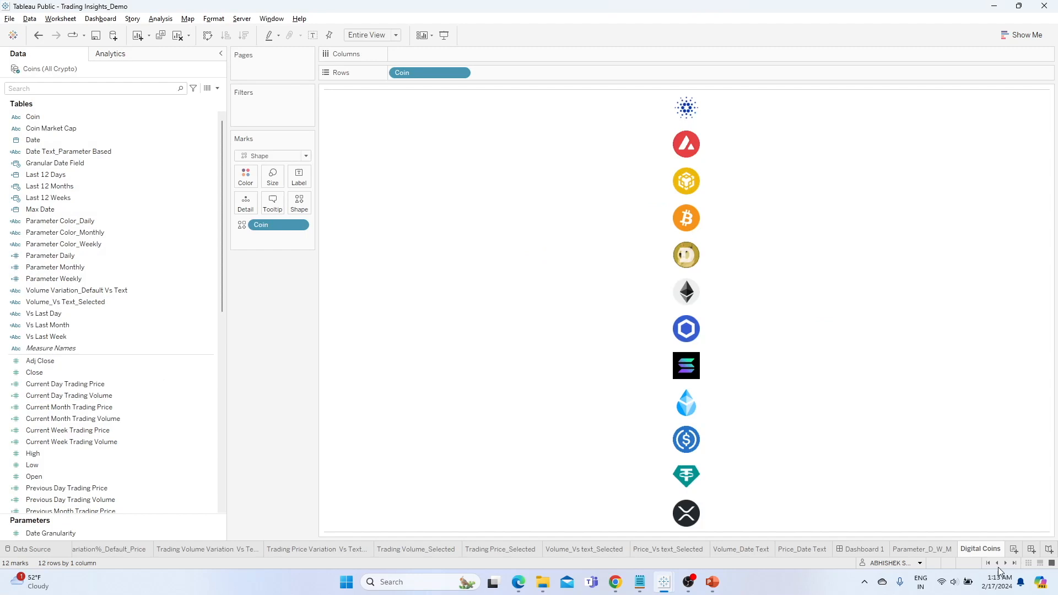
pyautogui.click(1012, 550)
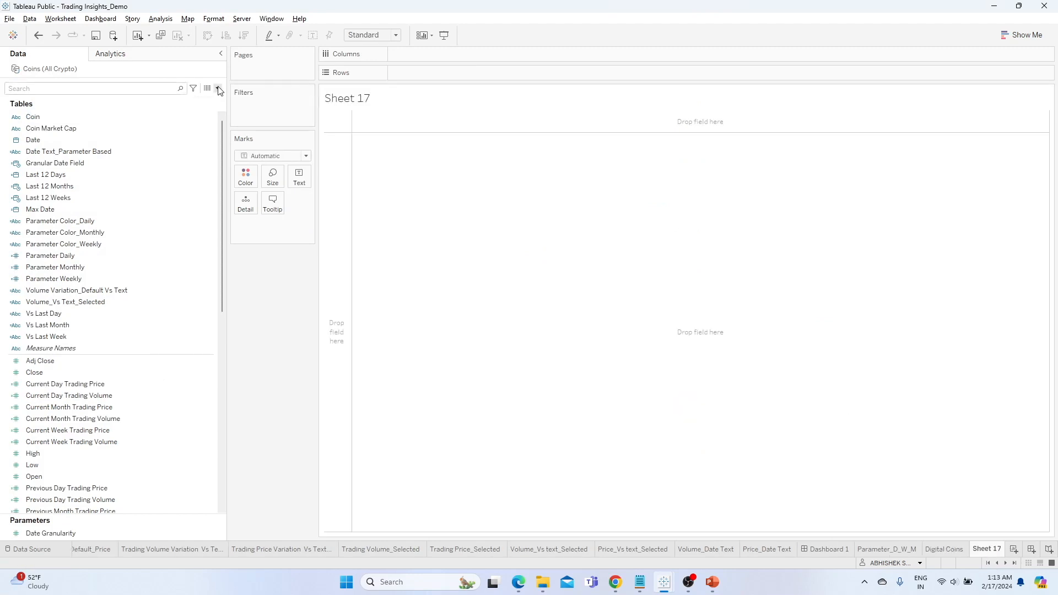
pyautogui.click(70, 129)
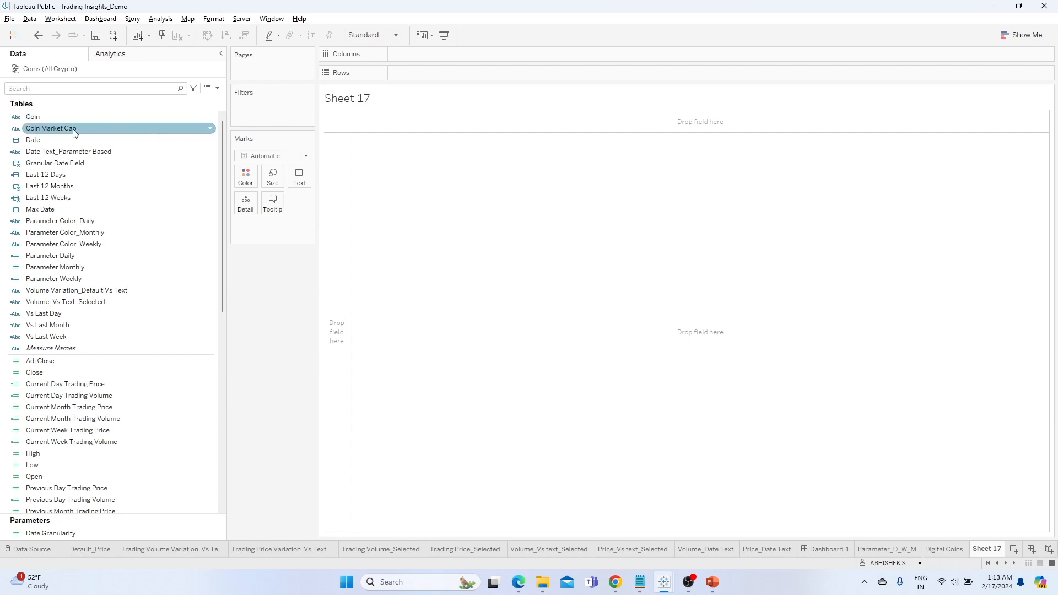
pyautogui.moveTo(74, 133); pyautogui.dragTo(441, 174)
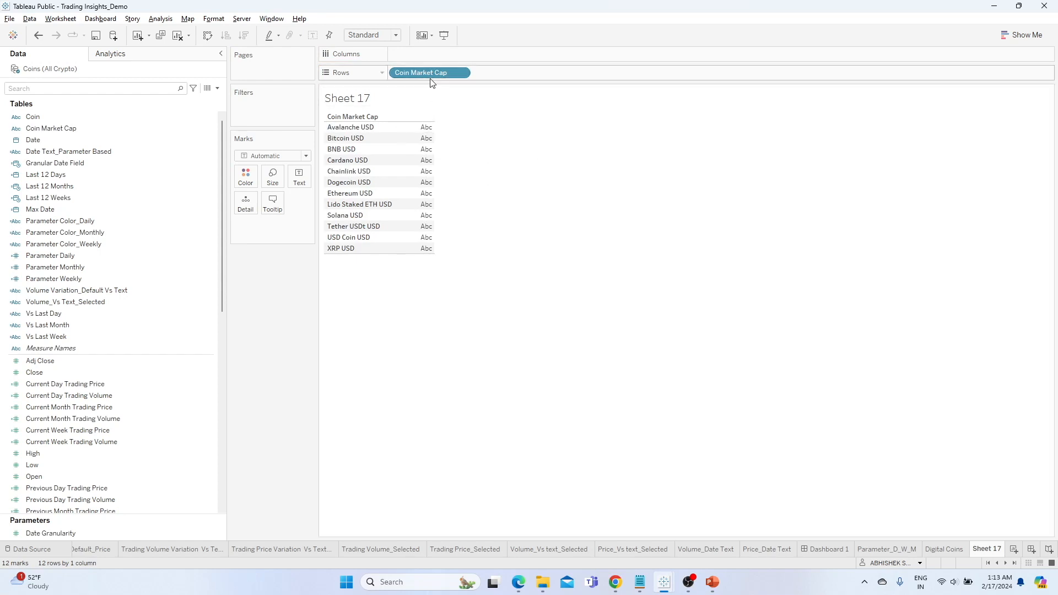
pyautogui.moveTo(420, 72); pyautogui.dragTo(299, 176)
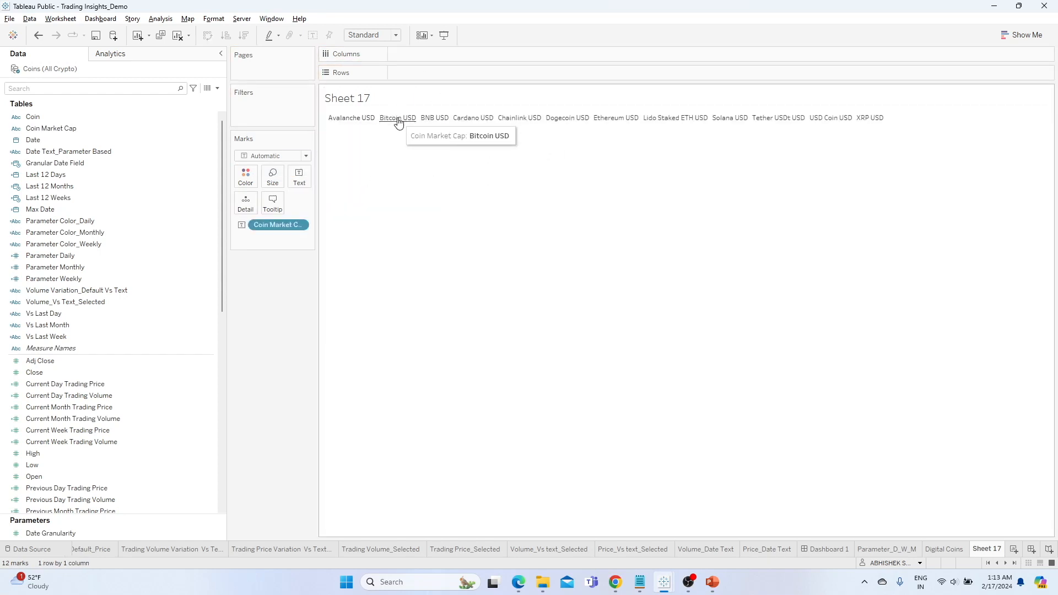
# Fit the new sheet to Entire View and format its Coin Market Cap label as bold, size 24.
pyautogui.click(393, 35)
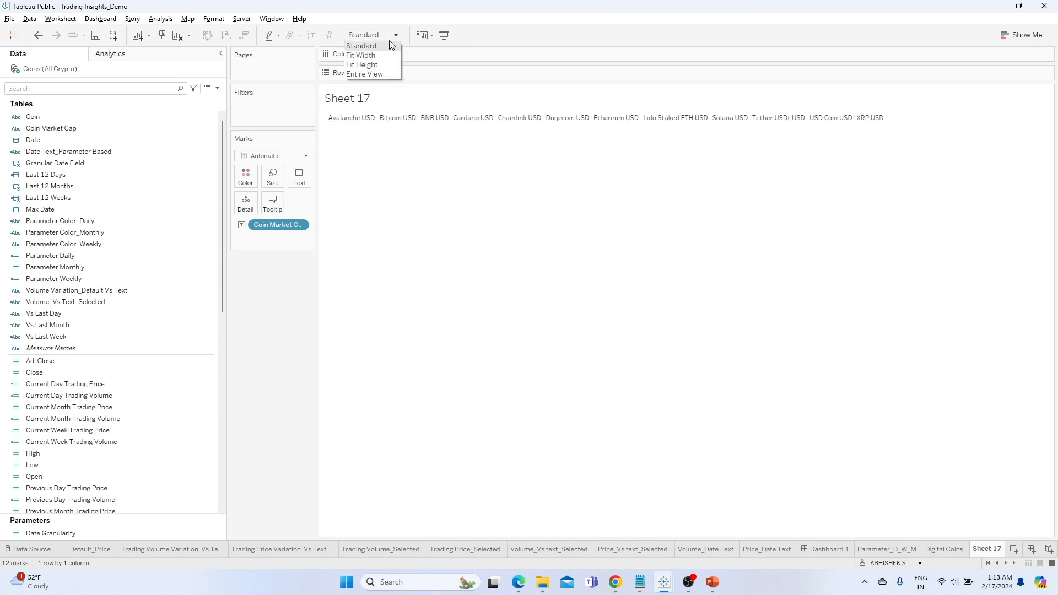
pyautogui.click(372, 79)
pyautogui.click(299, 177)
pyautogui.click(395, 200)
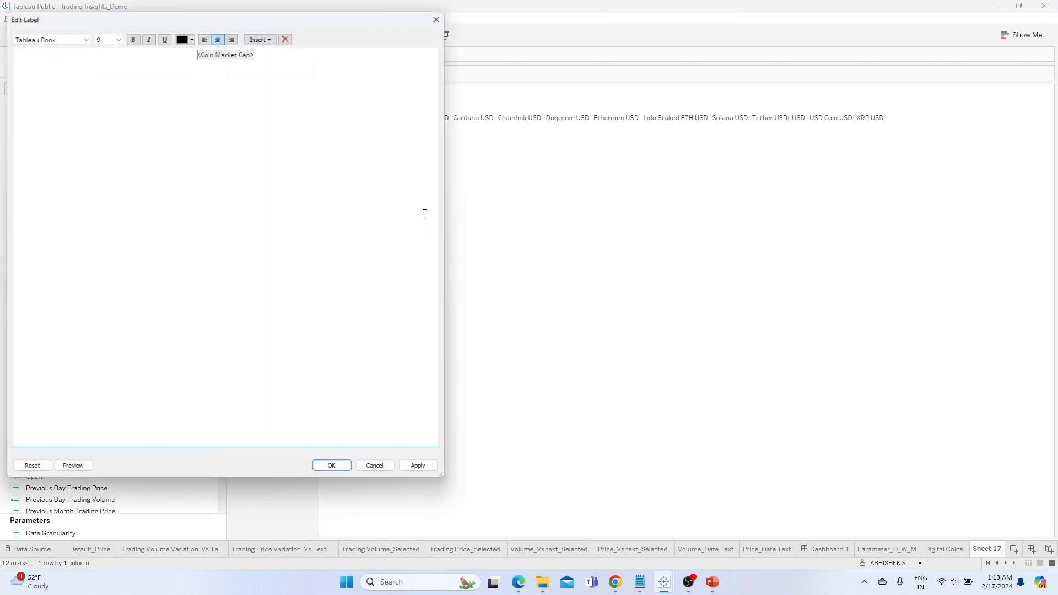
pyautogui.moveTo(313, 60); pyautogui.dragTo(136, 48)
pyautogui.click(116, 33)
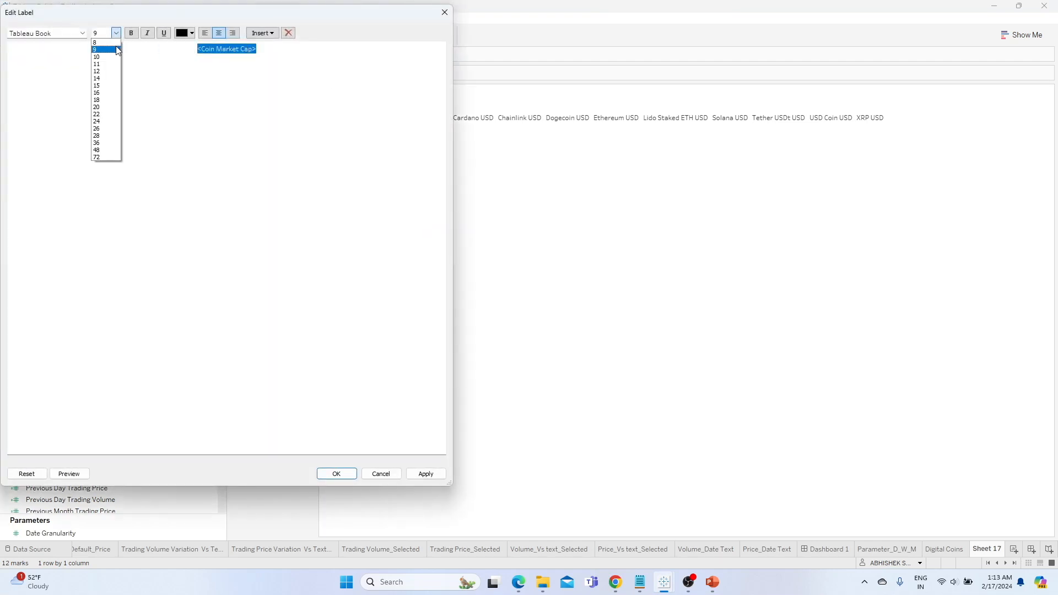
pyautogui.click(131, 34)
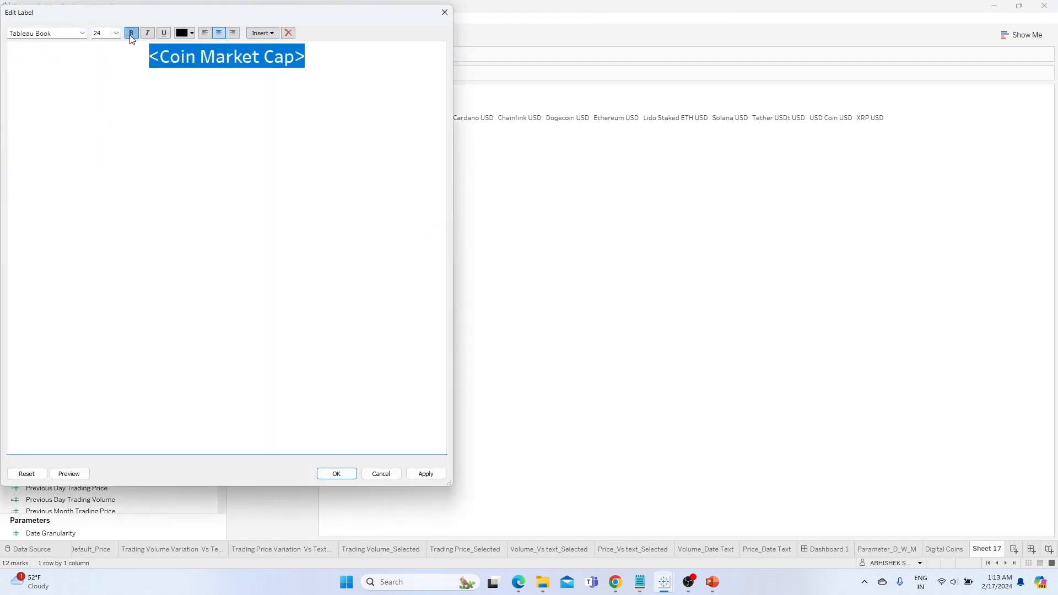
pyautogui.click(428, 474)
pyautogui.click(336, 474)
pyautogui.click(343, 243)
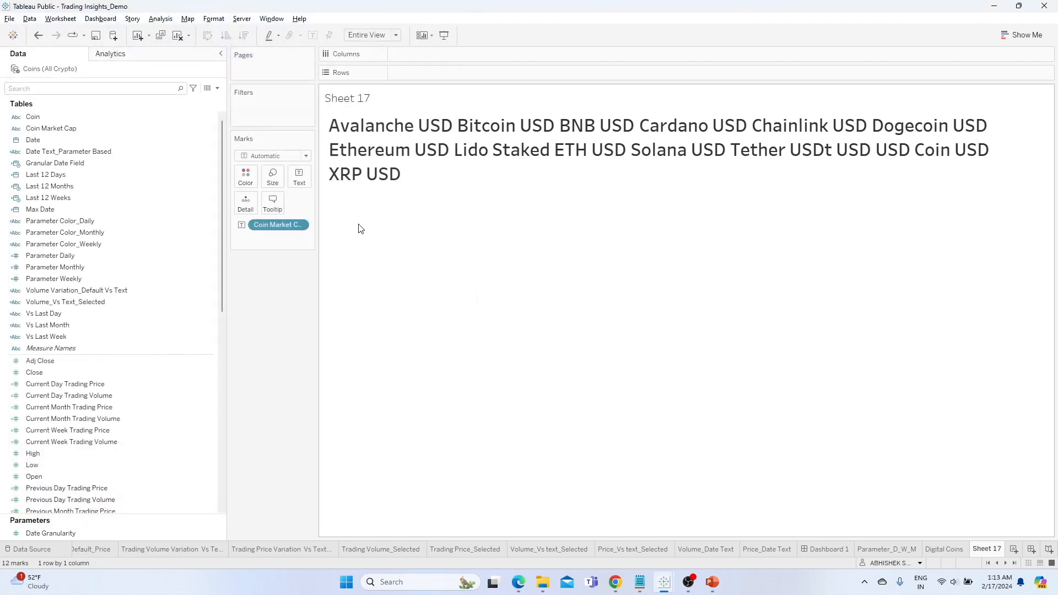
# Rename the new worksheet as "Coin Name".
pyautogui.click(991, 552)
pyautogui.write('Coin Name')
pyautogui.press('Return')
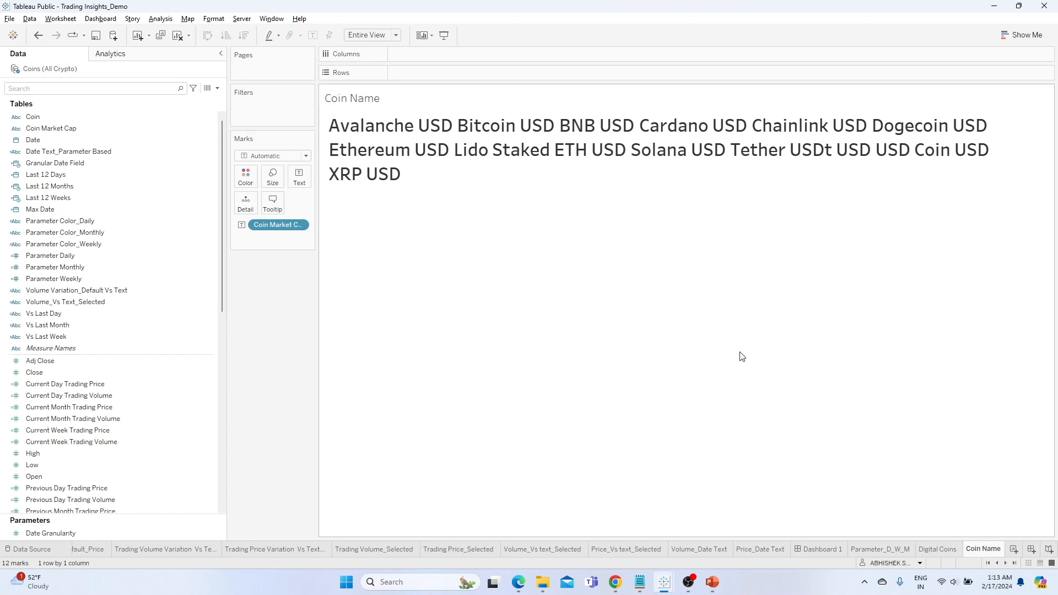
# Open the Coin Market Cap label for editing, set a smaller text size for a second line, and check the header wording in the Trading Insights workbook.
pyautogui.moveTo(359, 182)
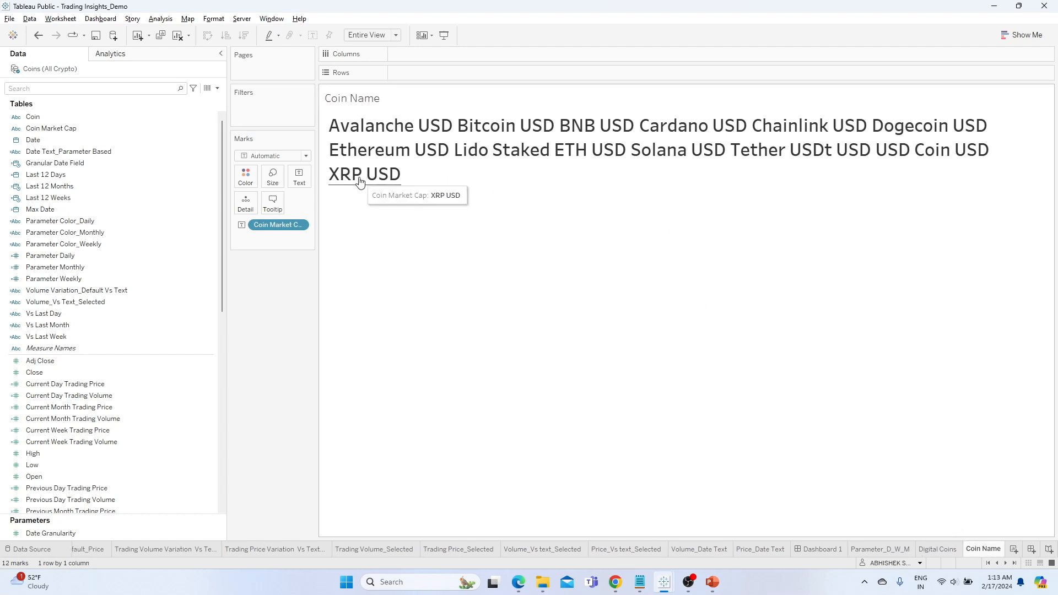
pyautogui.click(299, 177)
pyautogui.click(395, 202)
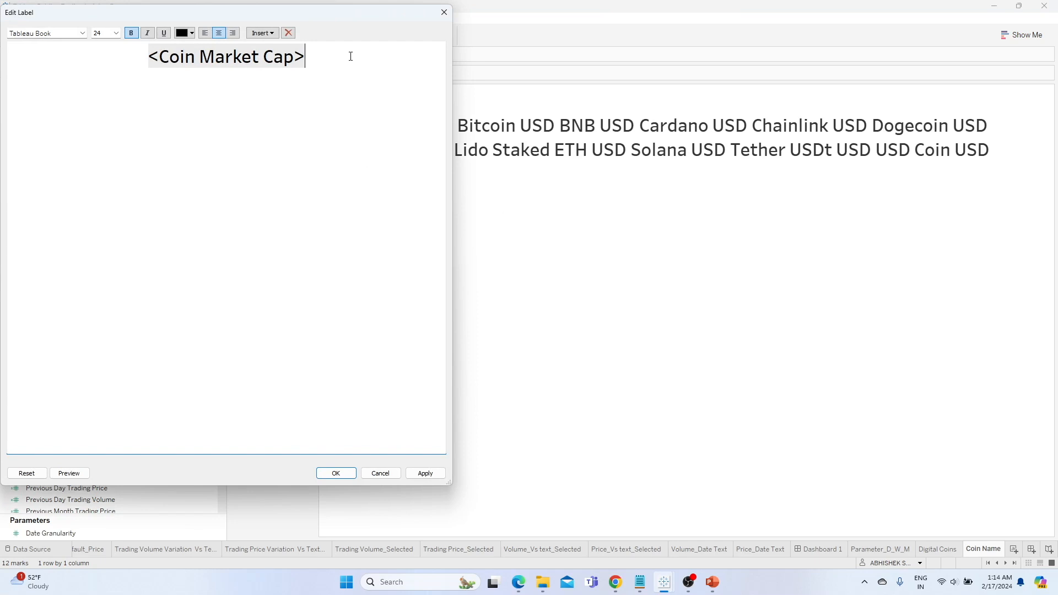
pyautogui.click(115, 33)
pyautogui.click(106, 74)
pyautogui.moveTo(667, 583)
pyautogui.click(706, 515)
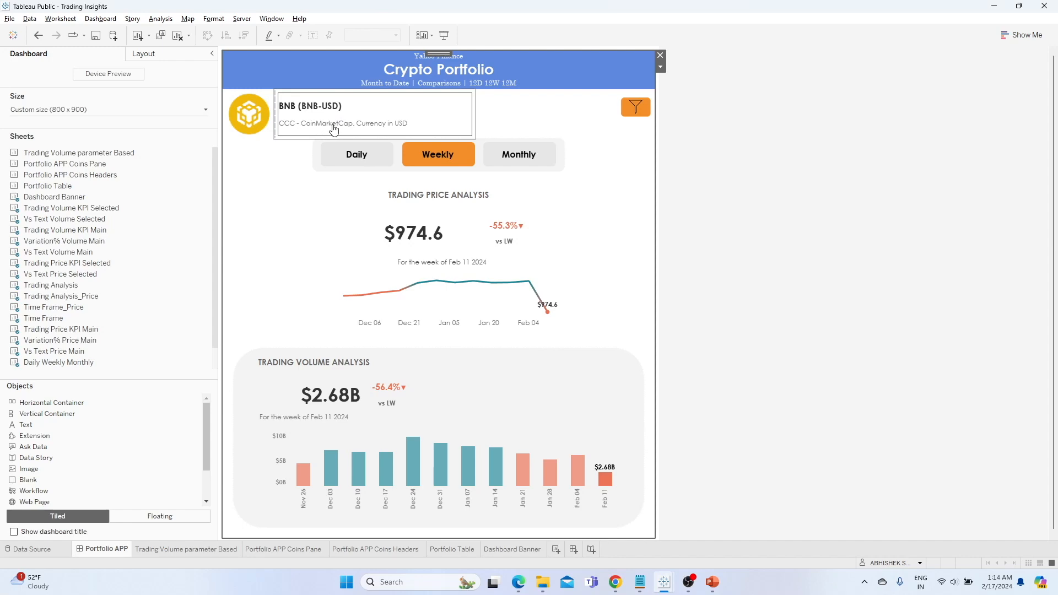
pyautogui.hotkey('alt', 'Tab')
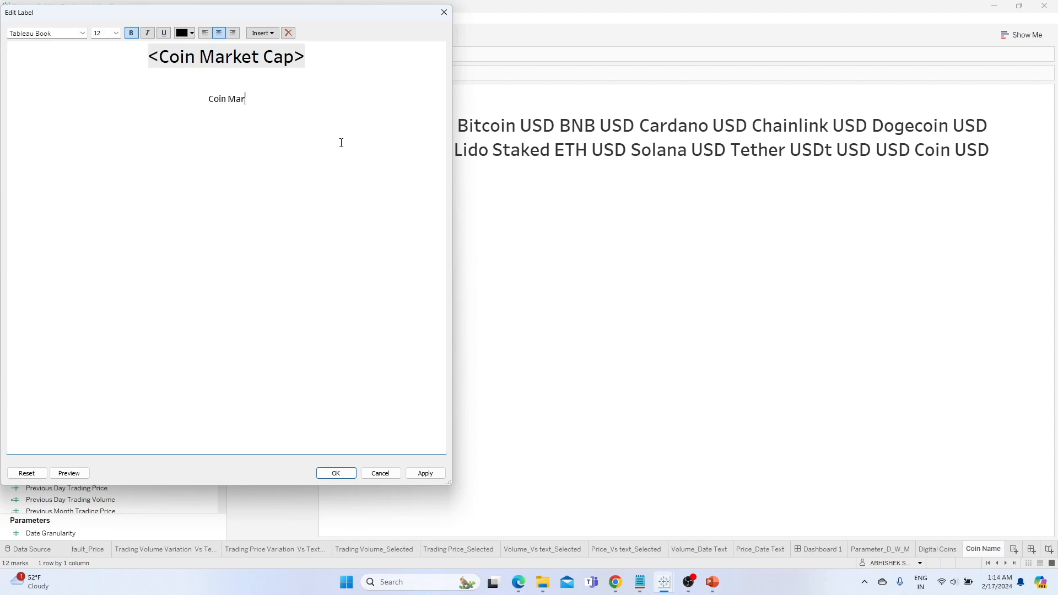
pyautogui.write('Cap')
pyautogui.write(', ')
pyautogui.write('Currency in')
pyautogui.write(' USD')
pyautogui.write('CCC')
pyautogui.write(' -')
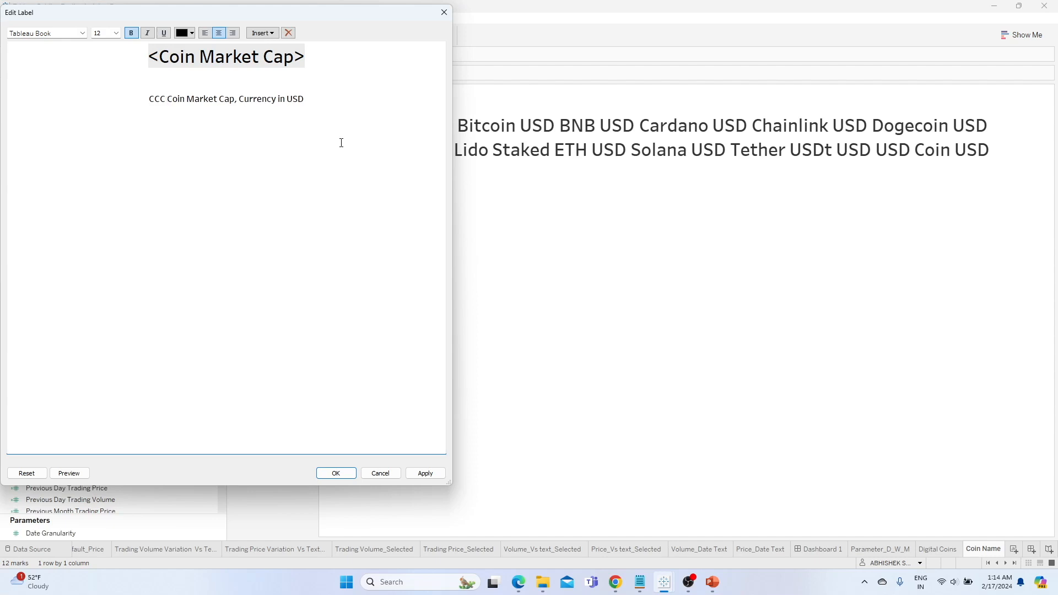
pyautogui.moveTo(319, 97); pyautogui.dragTo(135, 94)
pyautogui.click(175, 101)
pyautogui.write('@')
# Color the label's second line gray, adjust its font size, and apply the label changes to the Coin Name sheet.
pyautogui.moveTo(317, 101); pyautogui.dragTo(148, 99)
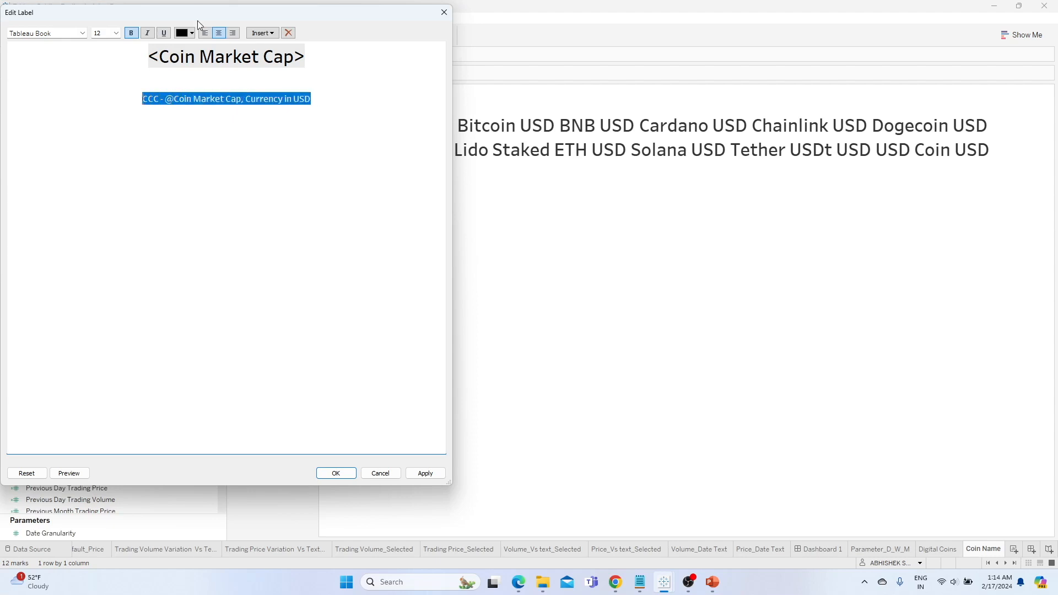
pyautogui.click(191, 33)
pyautogui.click(183, 72)
pyautogui.click(116, 33)
pyautogui.click(105, 64)
pyautogui.click(116, 33)
pyautogui.click(100, 71)
pyautogui.click(287, 81)
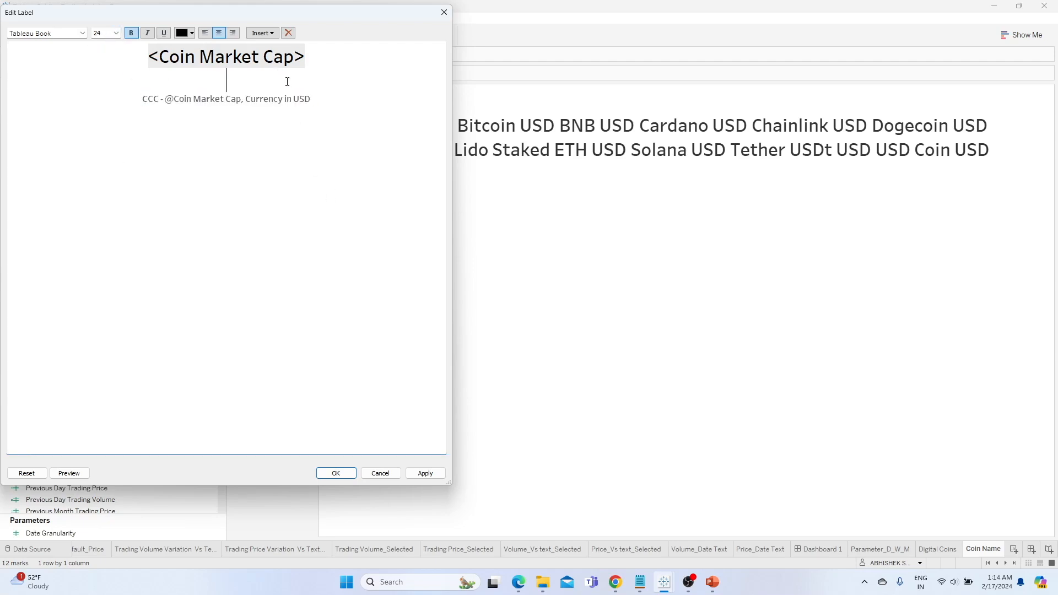
pyautogui.click(425, 474)
pyautogui.click(336, 474)
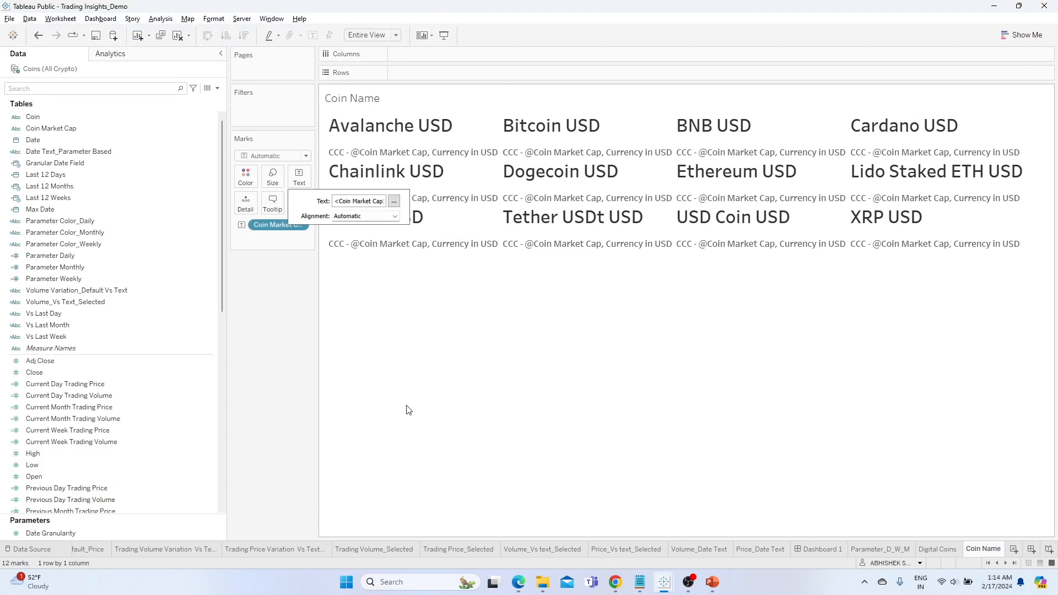
pyautogui.click(451, 325)
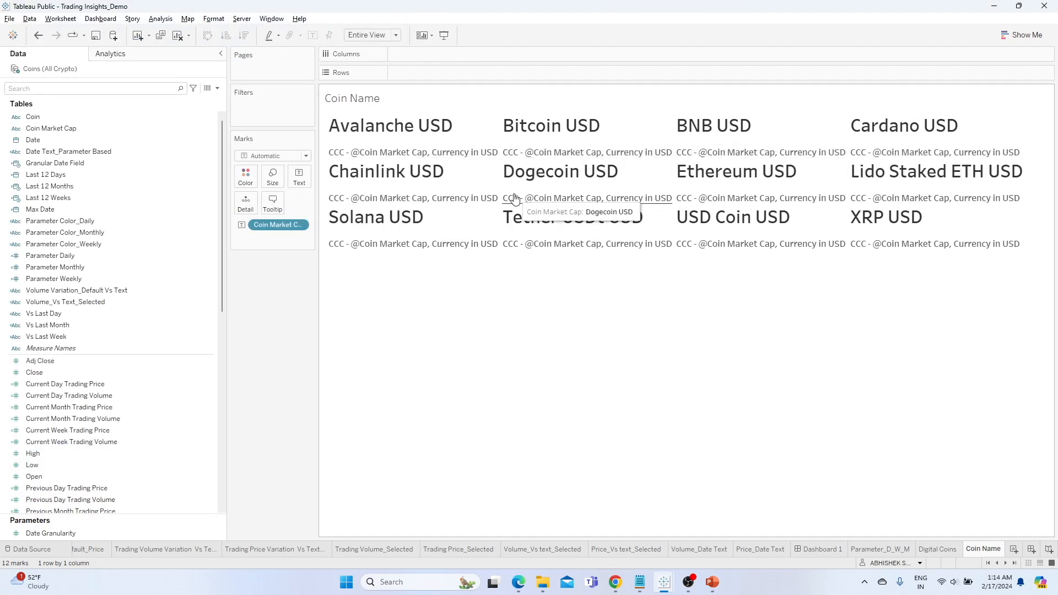
# On Dashboard 1, add a floating horizontal container above the Daily, Weekly and Monthly buttons and reduce its height.
pyautogui.click(946, 549)
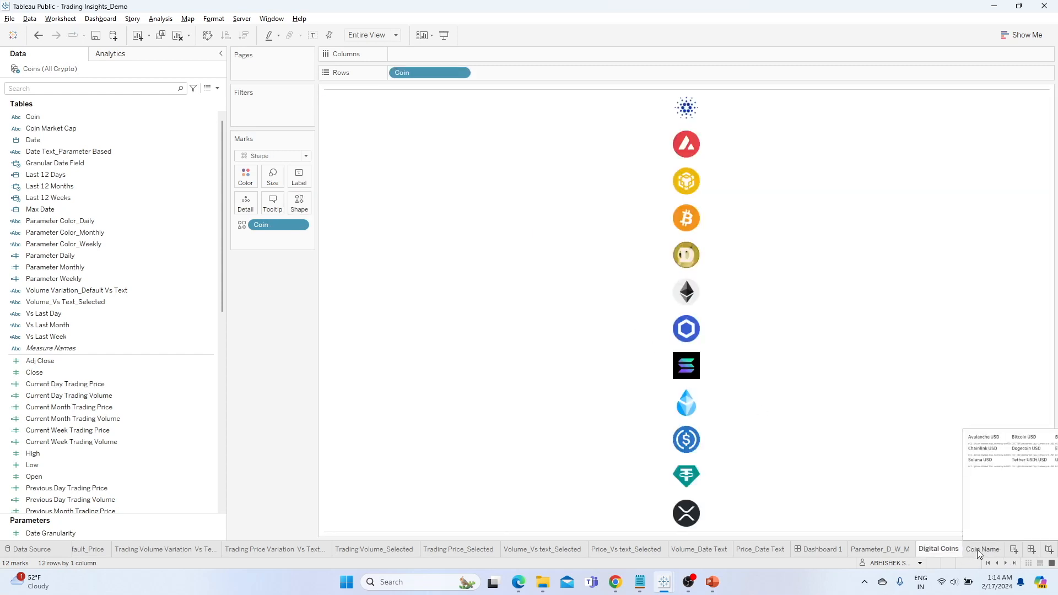
pyautogui.click(977, 550)
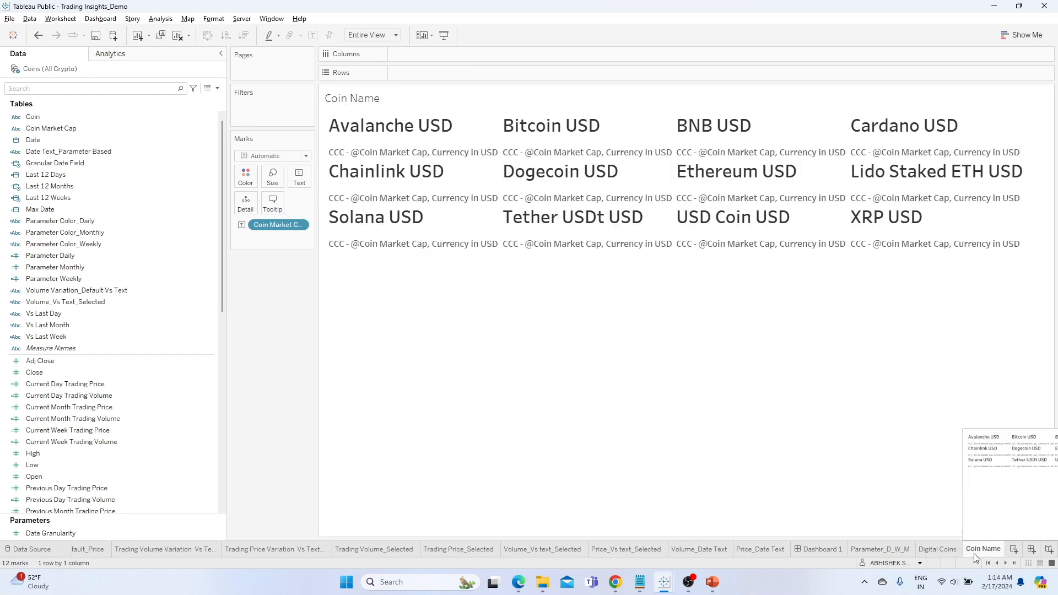
pyautogui.click(821, 550)
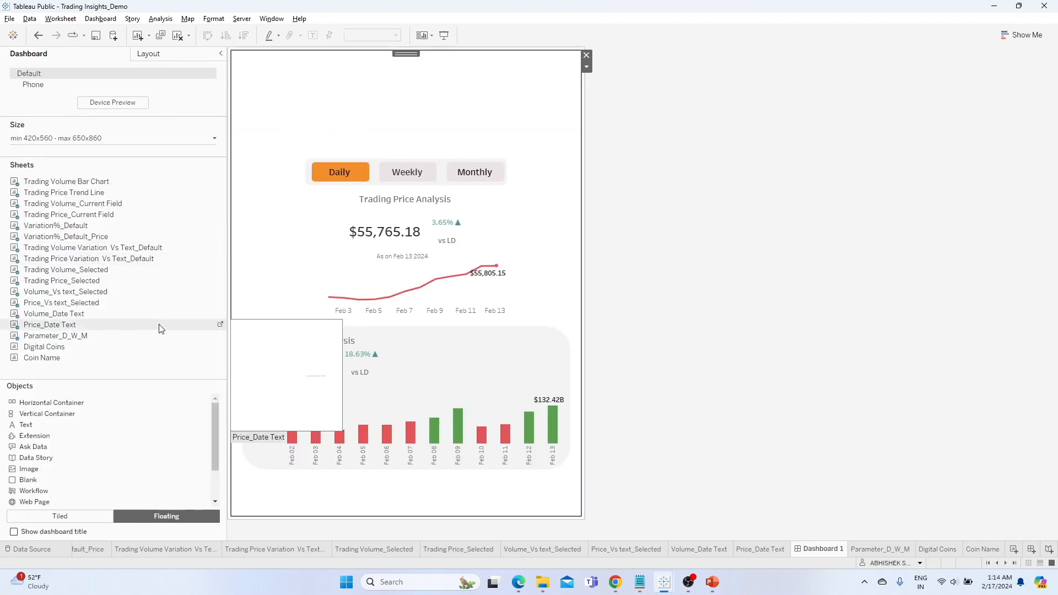
pyautogui.moveTo(59, 405); pyautogui.dragTo(256, 70)
pyautogui.moveTo(300, 225); pyautogui.dragTo(300, 120)
pyautogui.click(382, 90)
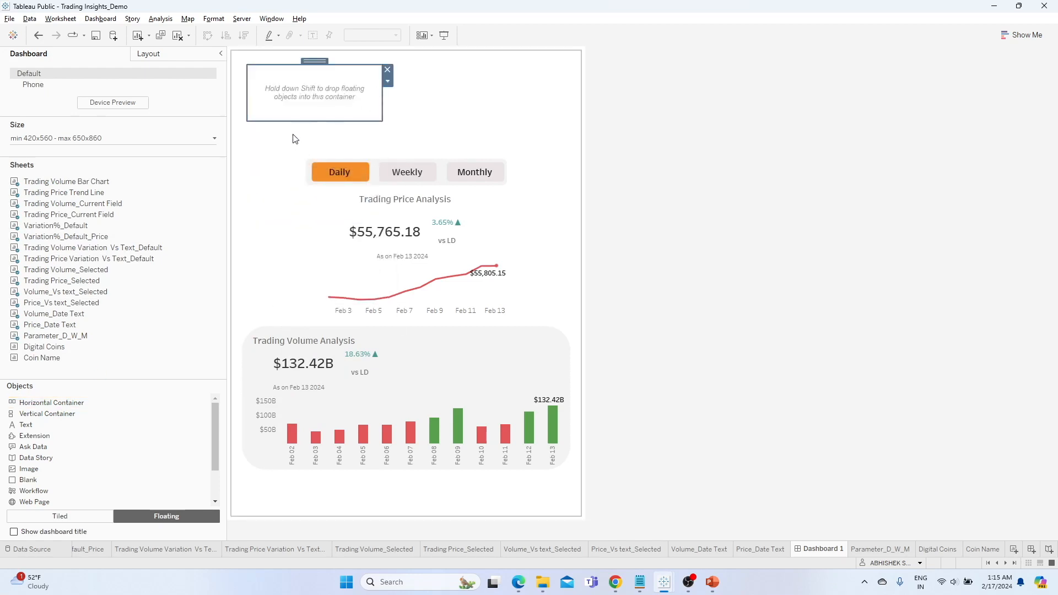
# Place the Digital Coins and Coin Name sheets side by side in the new container and hide both titles.
pyautogui.moveTo(48, 351); pyautogui.dragTo(347, 100)
pyautogui.rightClick(295, 78)
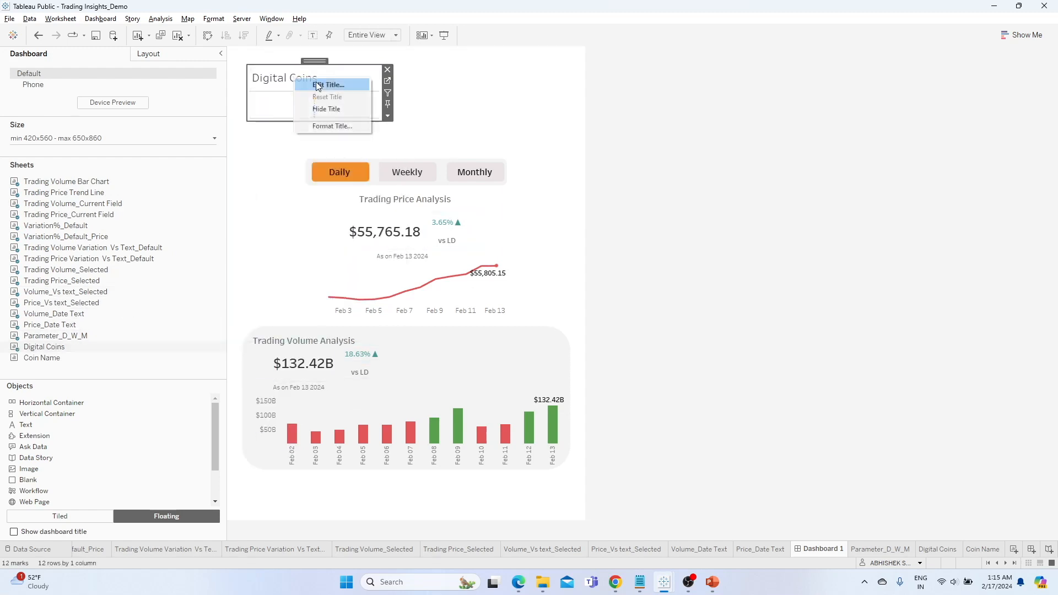
pyautogui.click(325, 109)
pyautogui.moveTo(51, 361); pyautogui.dragTo(347, 95)
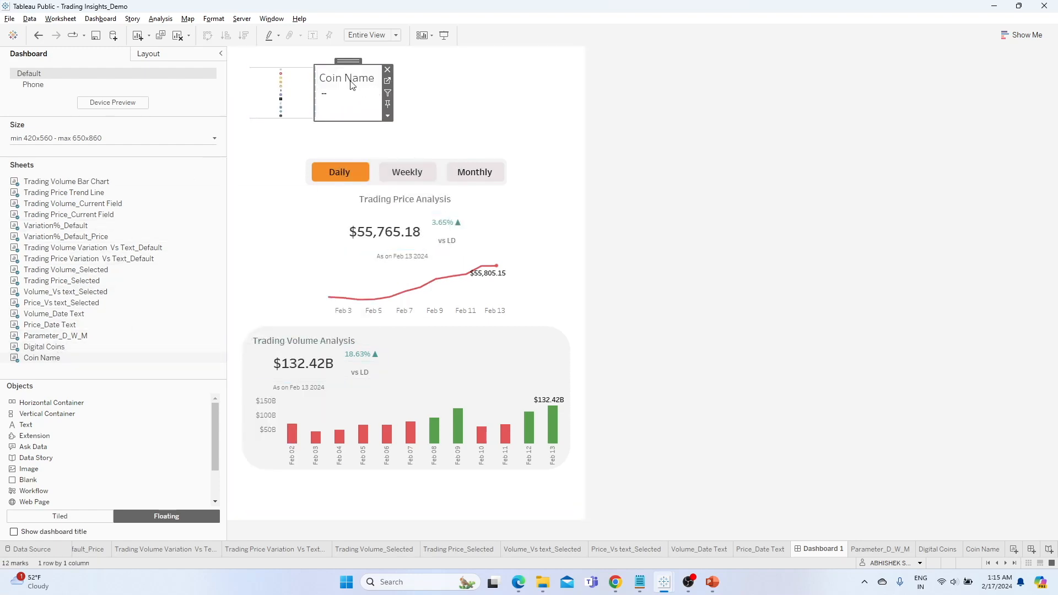
pyautogui.rightClick(351, 84)
pyautogui.click(372, 110)
# Narrow the Digital Coins sheet inside the container so that Coin Name takes most of the width.
pyautogui.click(387, 116)
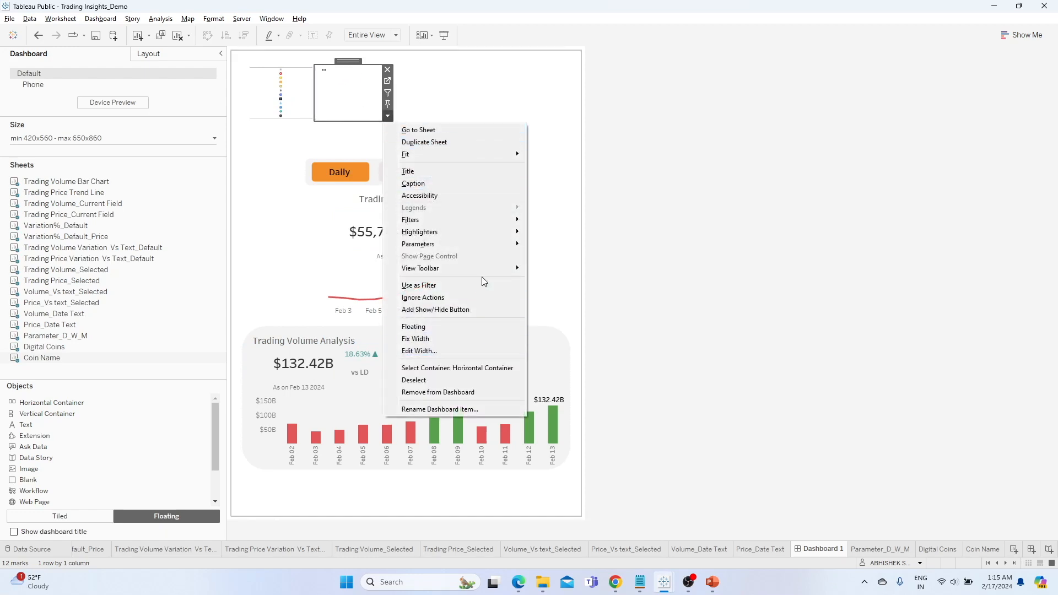
pyautogui.click(422, 379)
pyautogui.moveTo(316, 96); pyautogui.dragTo(275, 96)
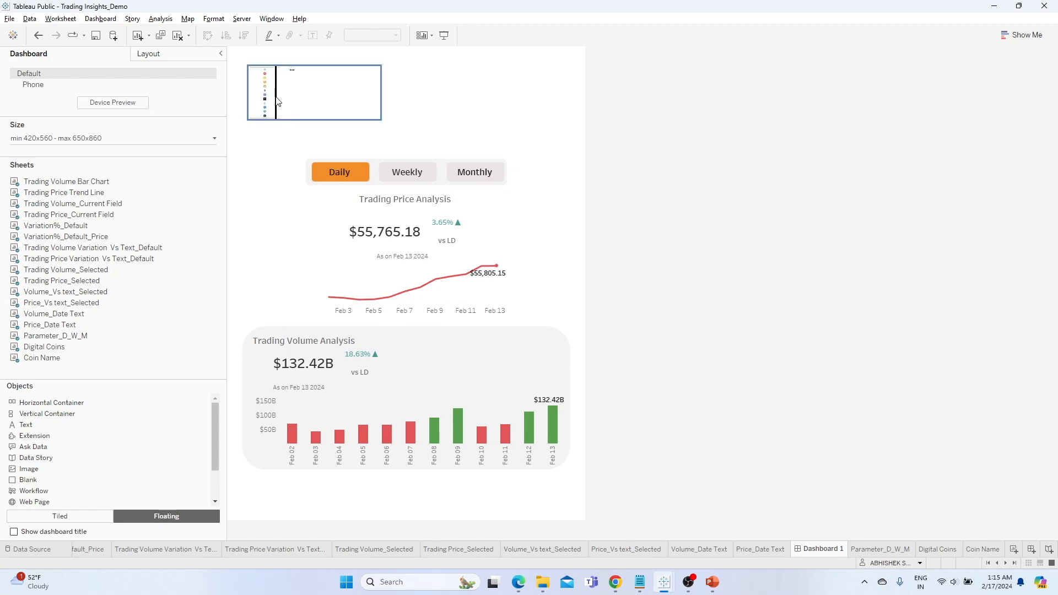
pyautogui.click(344, 85)
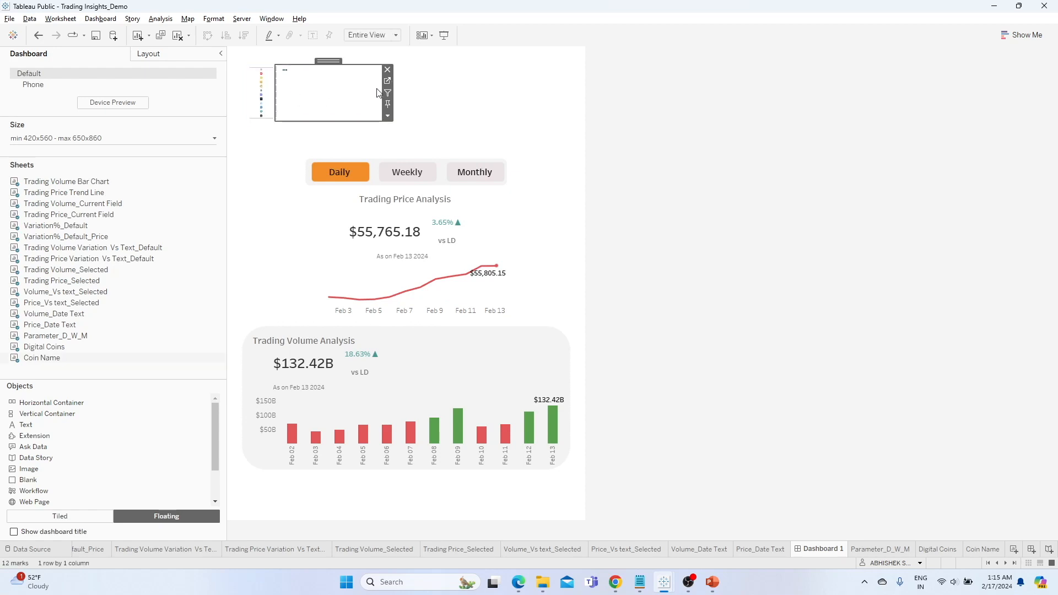
pyautogui.click(468, 93)
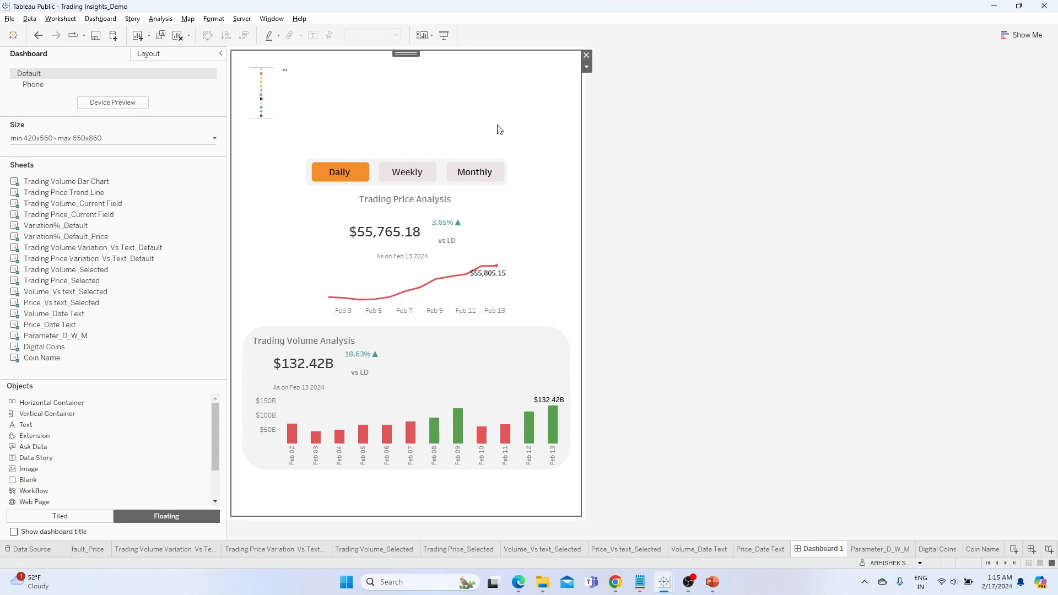
pyautogui.click(307, 92)
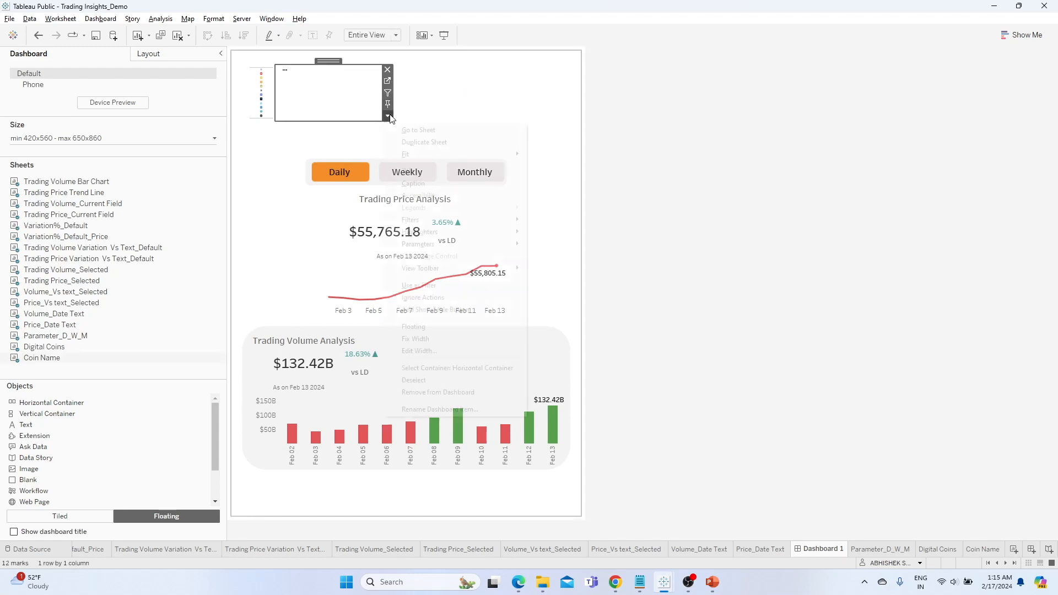
pyautogui.click(388, 116)
pyautogui.click(313, 257)
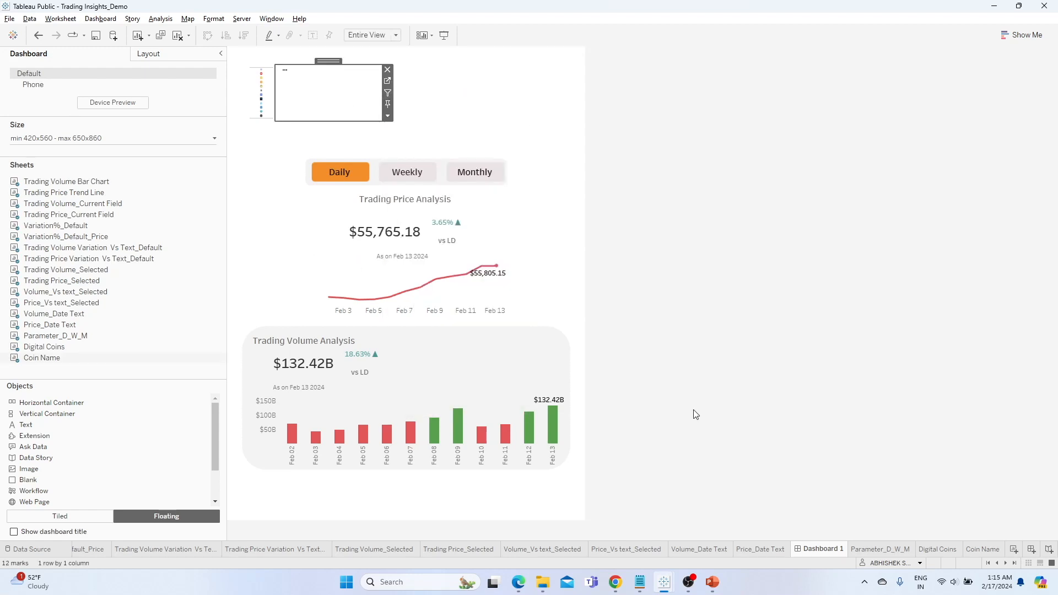
# Add a Coin filter with all values selected to the Digital Coins sheet.
pyautogui.click(940, 549)
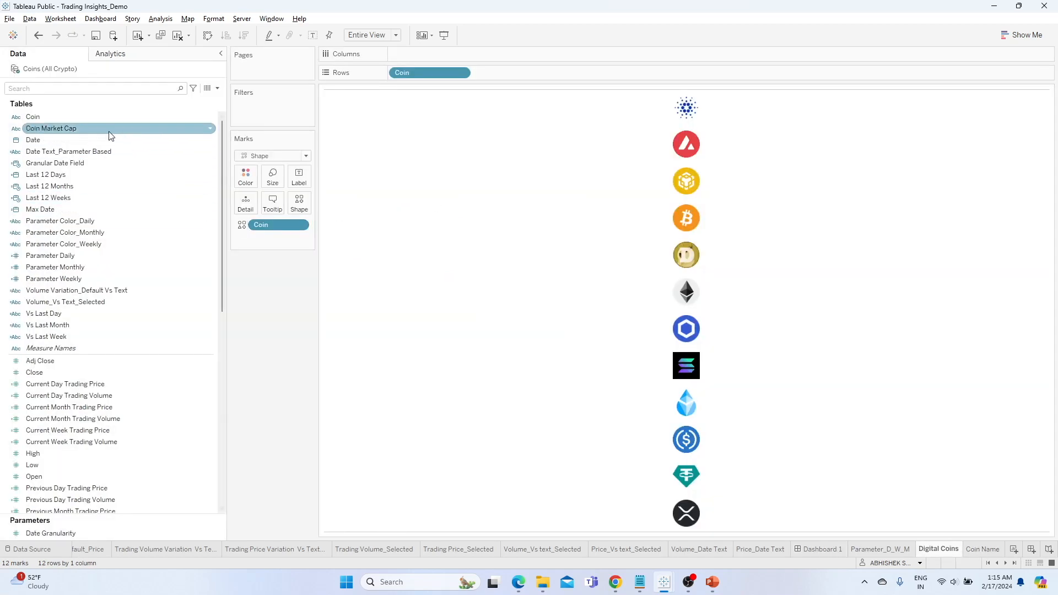
pyautogui.moveTo(69, 117); pyautogui.dragTo(273, 112)
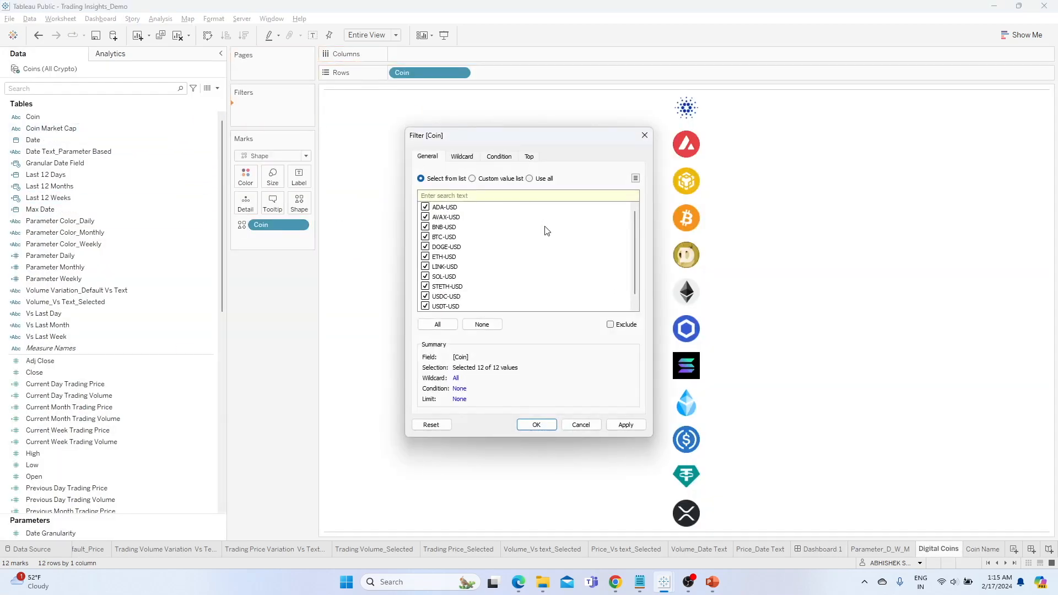
pyautogui.click(622, 428)
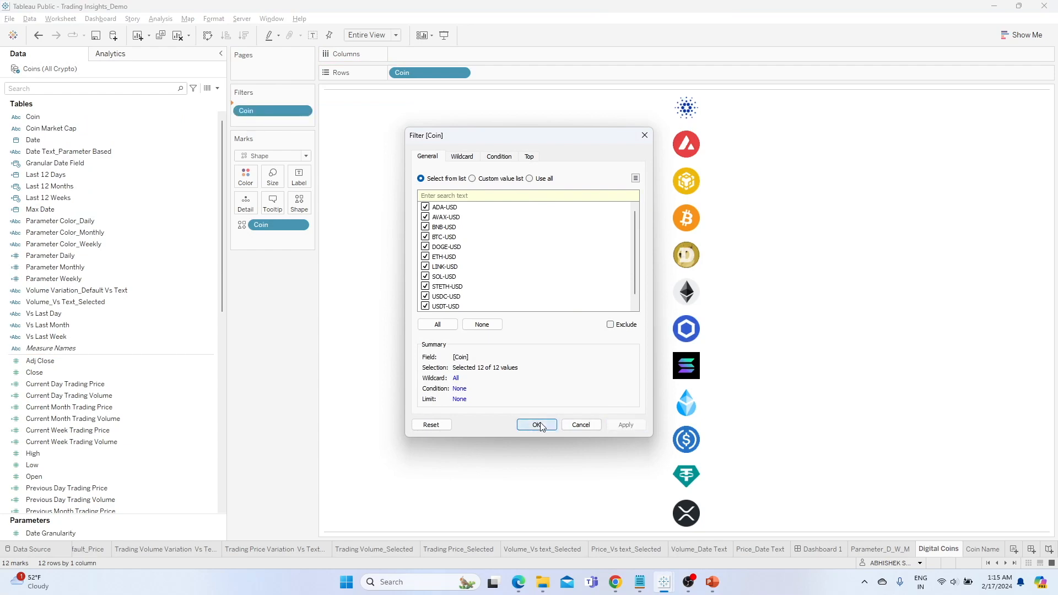
pyautogui.click(537, 425)
# Show the Digital Coins sheet's Coin filter on Dashboard 1 and make it a single-value dropdown.
pyautogui.click(982, 549)
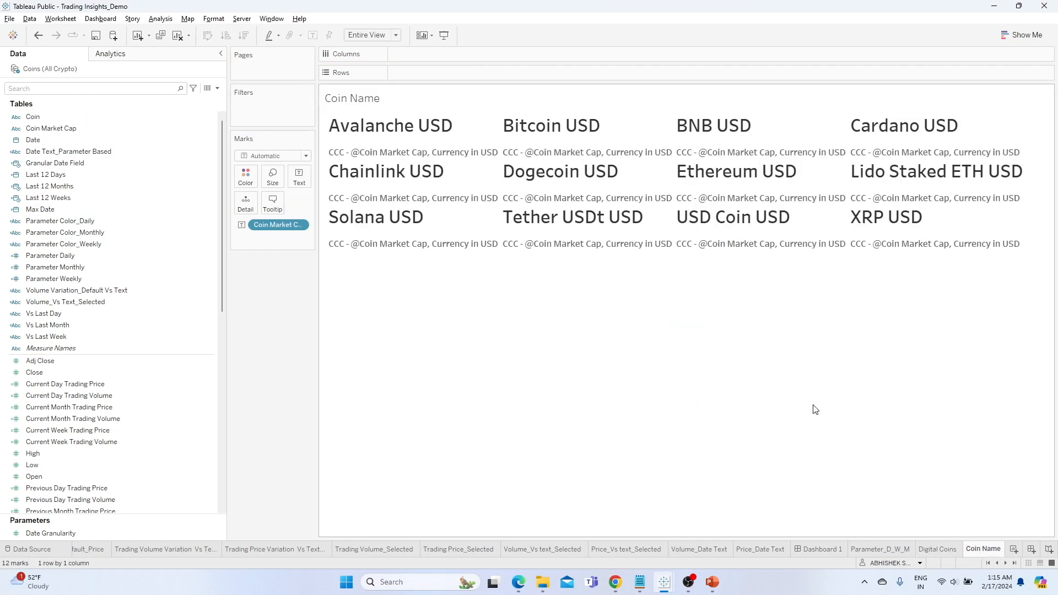
pyautogui.click(811, 551)
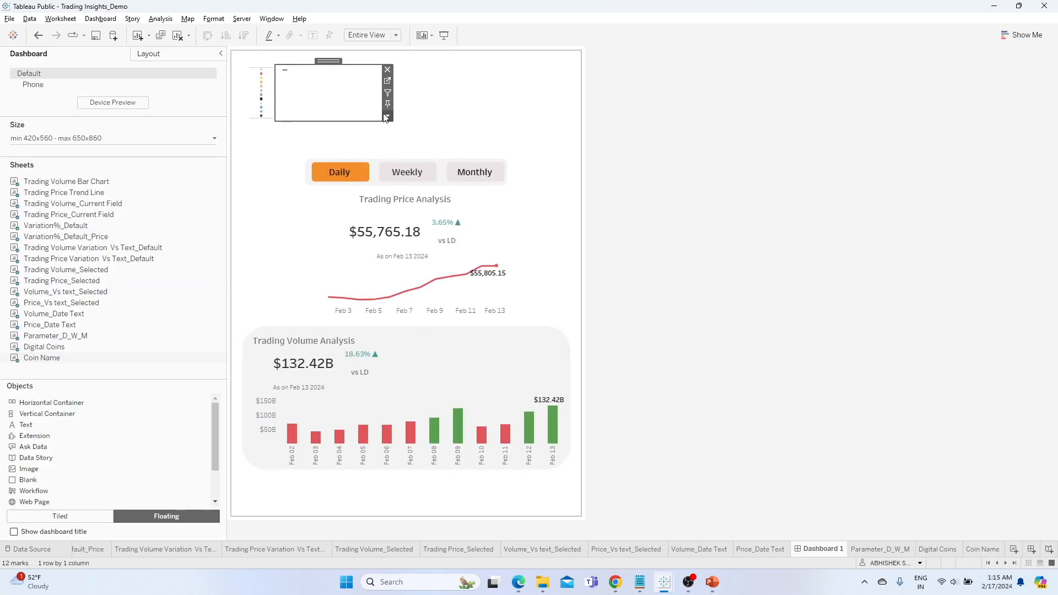
pyautogui.click(268, 99)
pyautogui.click(282, 116)
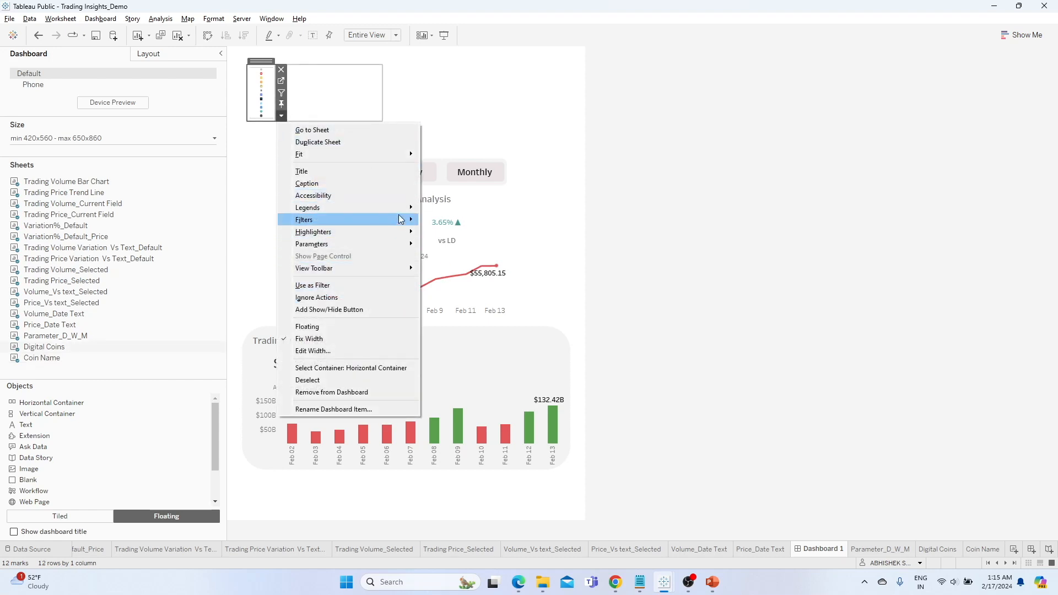
pyautogui.moveTo(401, 220)
pyautogui.click(445, 237)
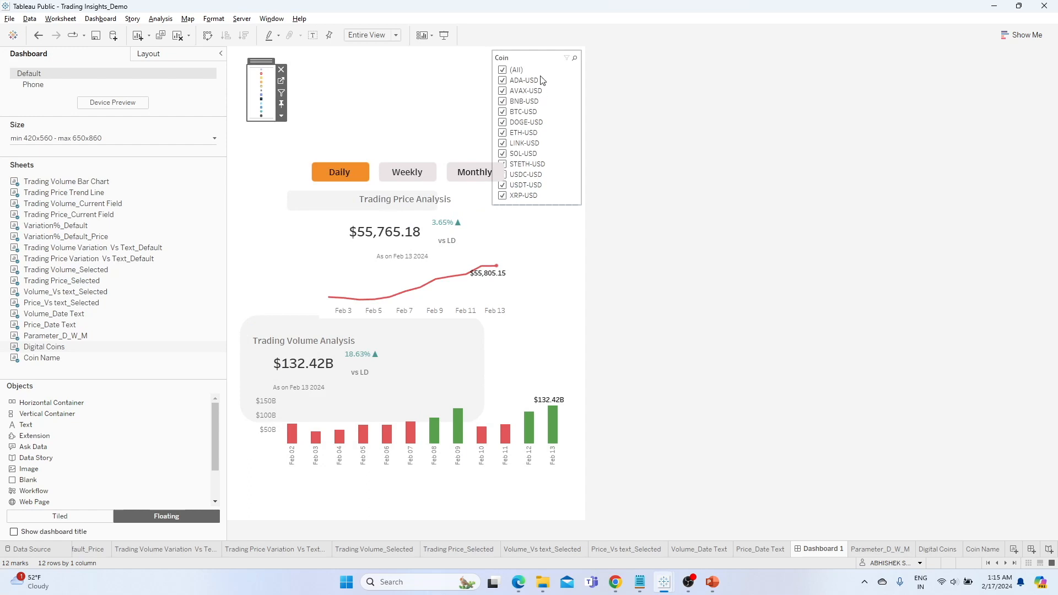
pyautogui.click(565, 62)
pyautogui.click(587, 78)
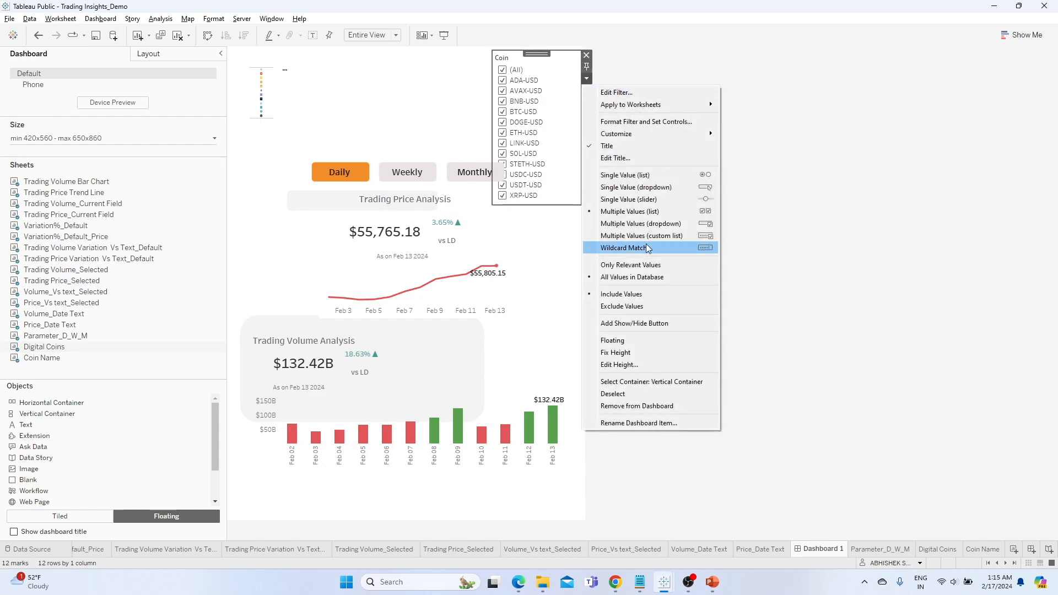
pyautogui.click(654, 188)
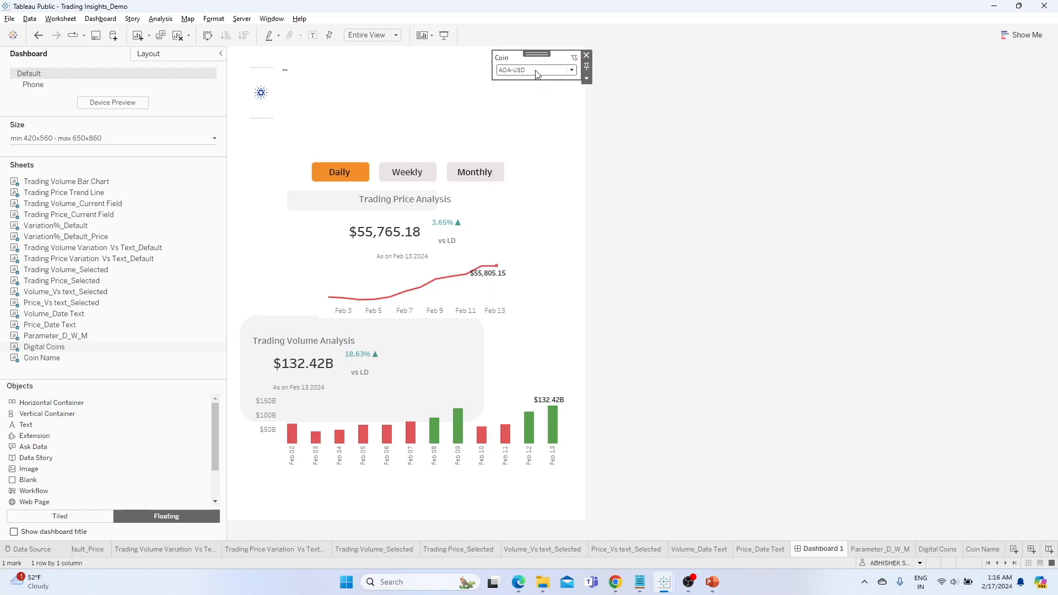
# Make the Coin filter floating and place it in the dashboard's upper right corner.
pyautogui.moveTo(534, 51); pyautogui.dragTo(559, 112)
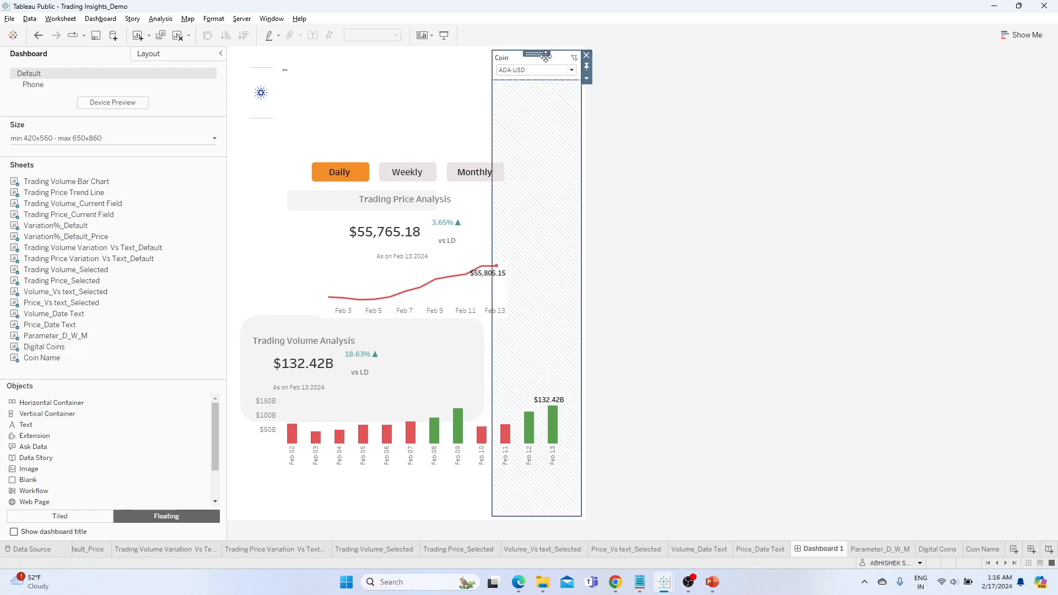
pyautogui.click(586, 78)
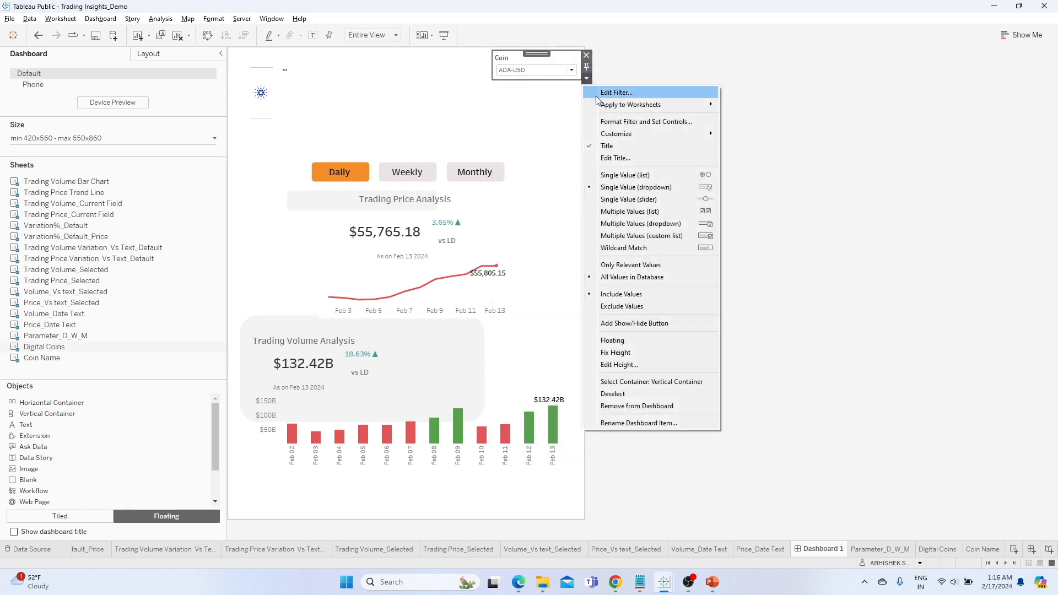
pyautogui.click(651, 341)
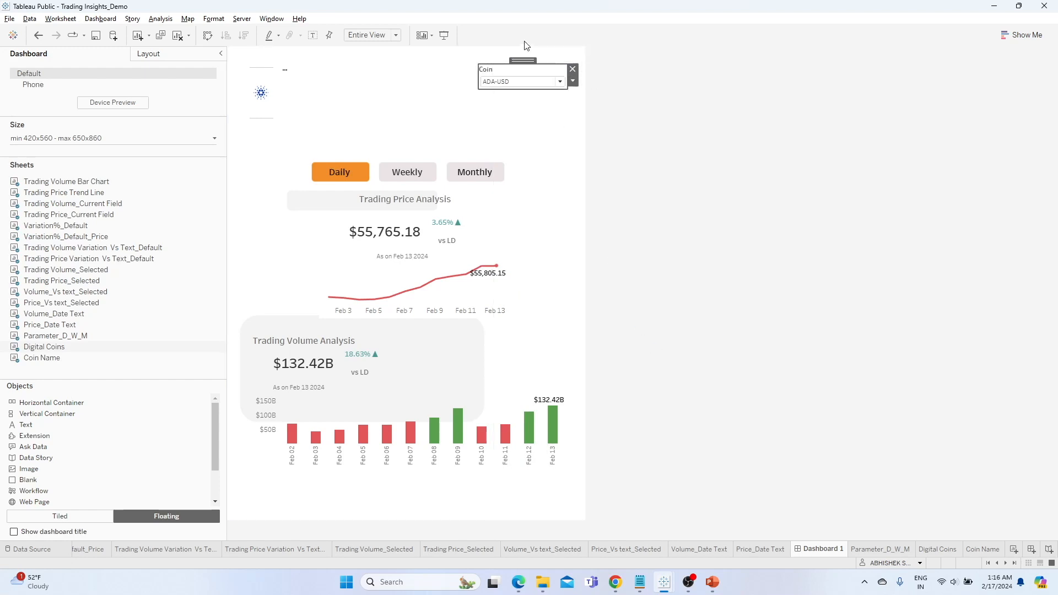
pyautogui.click(554, 110)
pyautogui.click(581, 58)
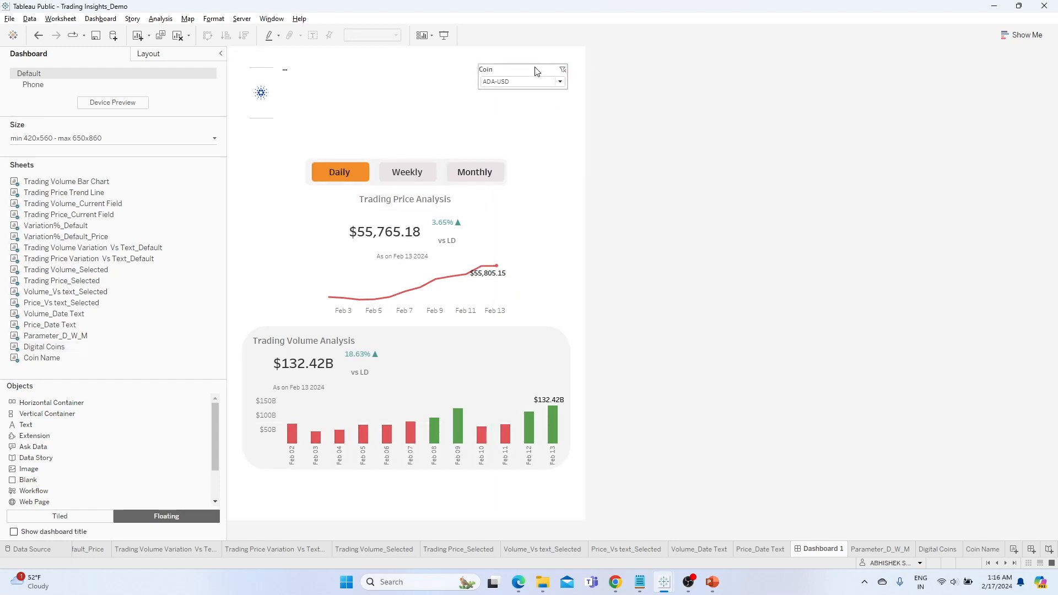
pyautogui.moveTo(523, 60); pyautogui.dragTo(528, 54)
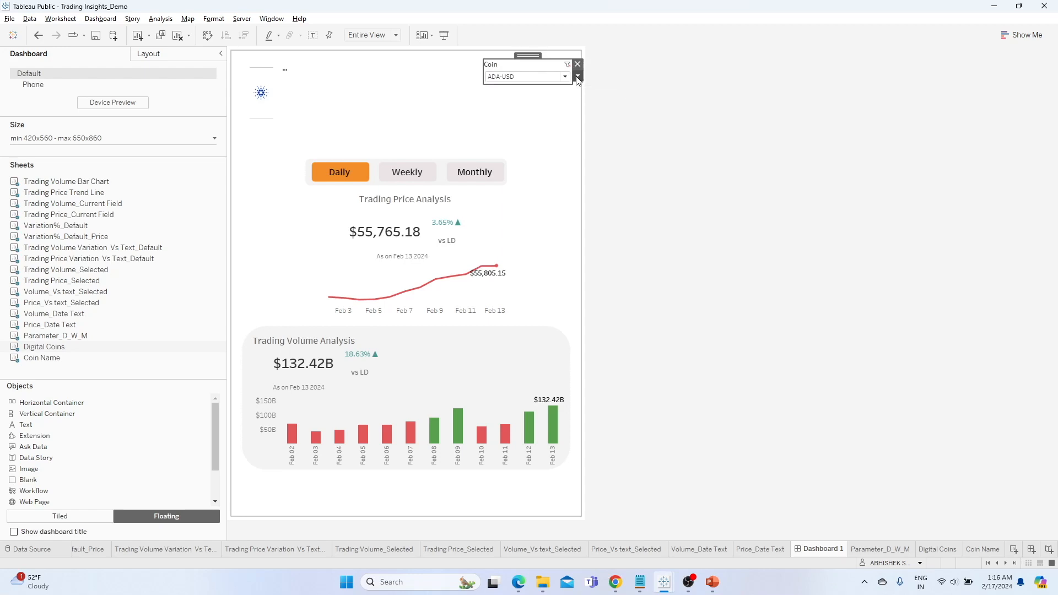
# Hide the "All" value in the dashboard's Coin filter and limit it to Only Relevant Values.
pyautogui.click(577, 76)
pyautogui.moveTo(639, 132)
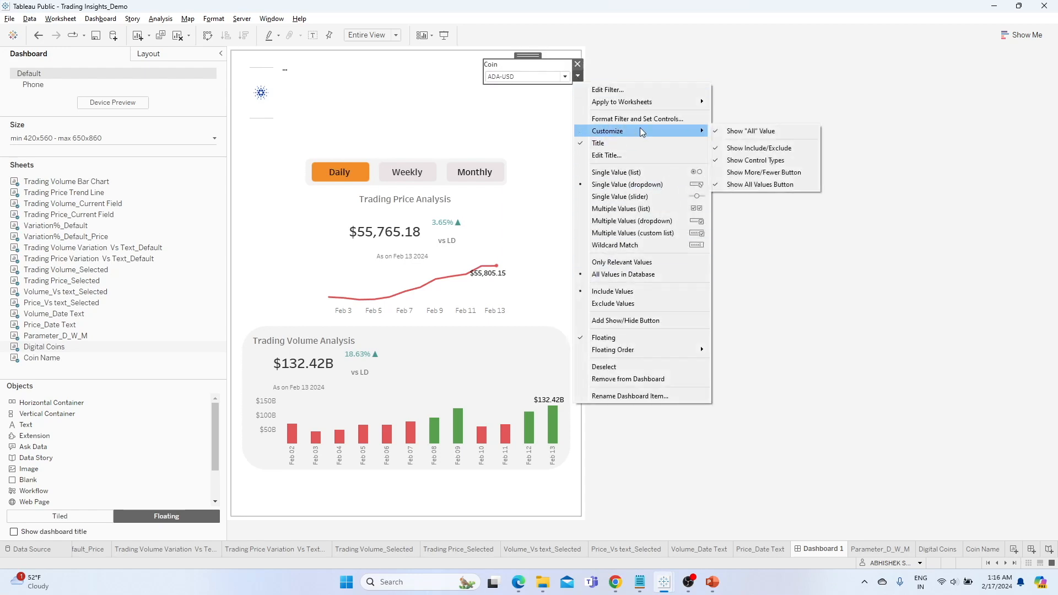
pyautogui.click(731, 132)
pyautogui.click(577, 76)
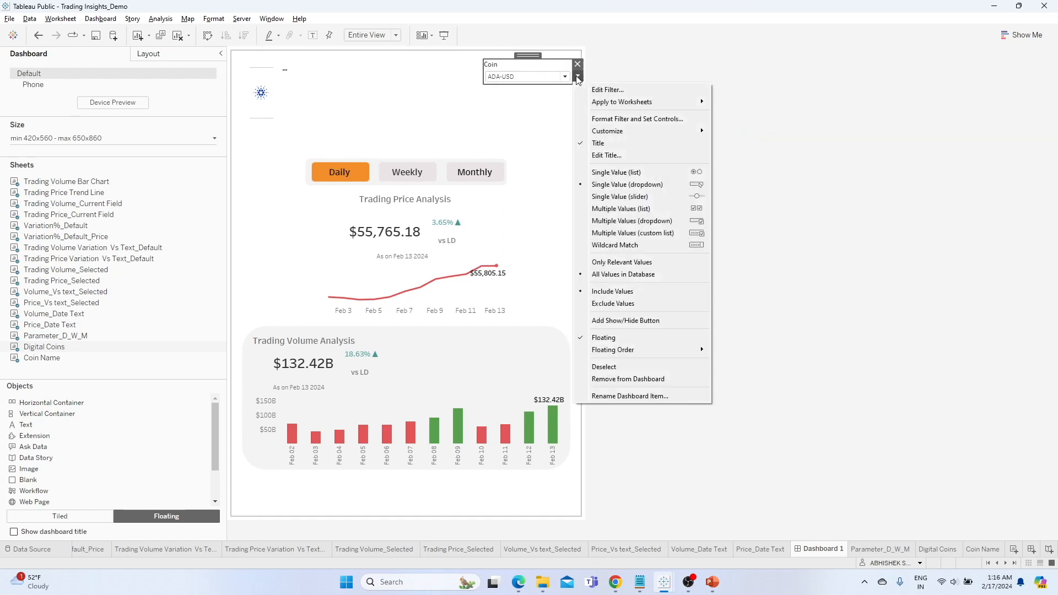
pyautogui.moveTo(651, 131)
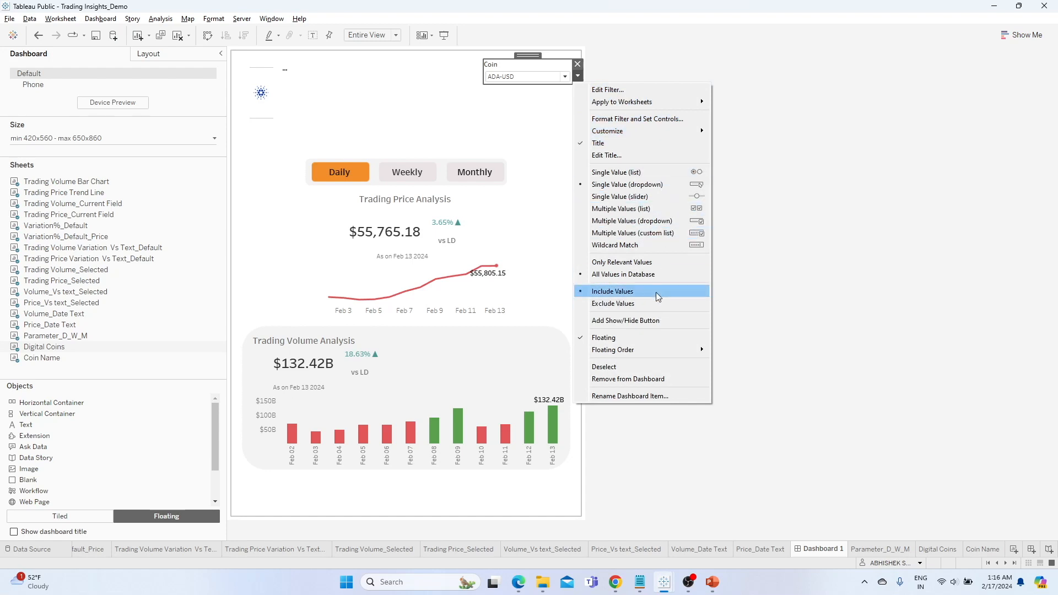
pyautogui.click(654, 262)
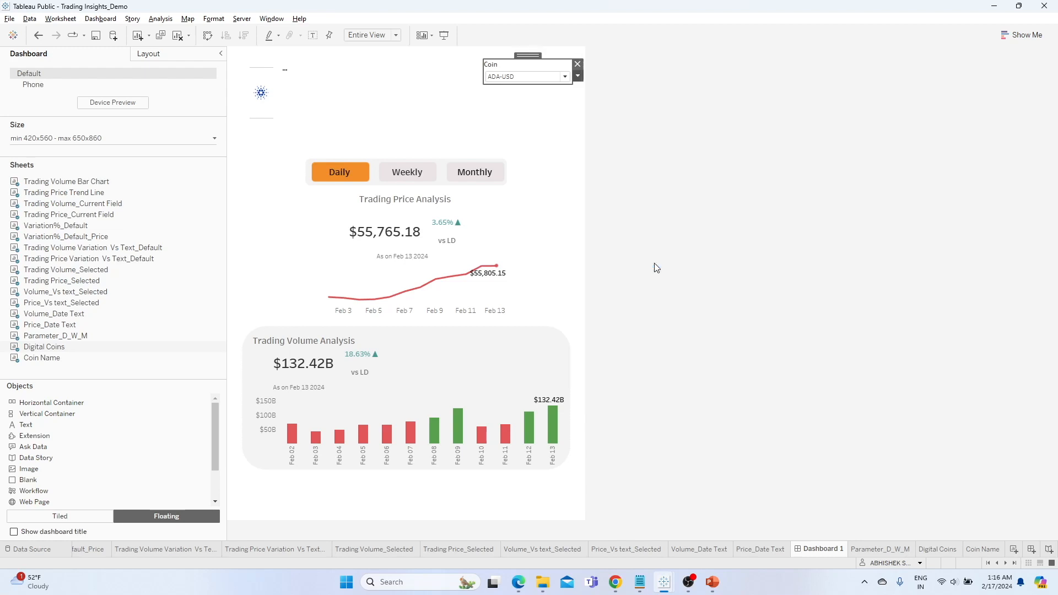
pyautogui.click(318, 86)
pyautogui.click(388, 116)
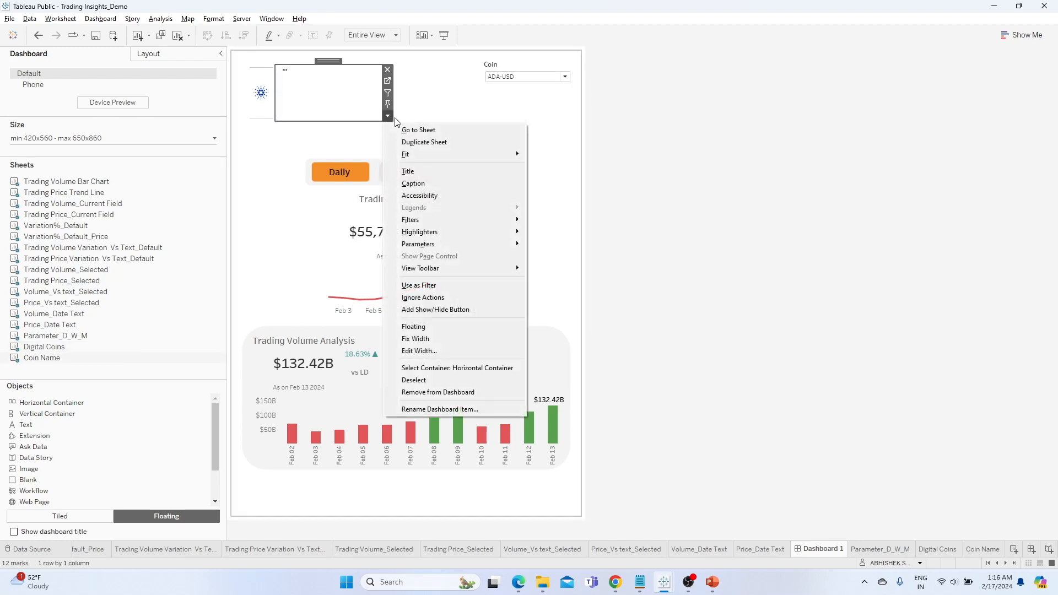
pyautogui.click(537, 84)
pyautogui.doubleClick(539, 70)
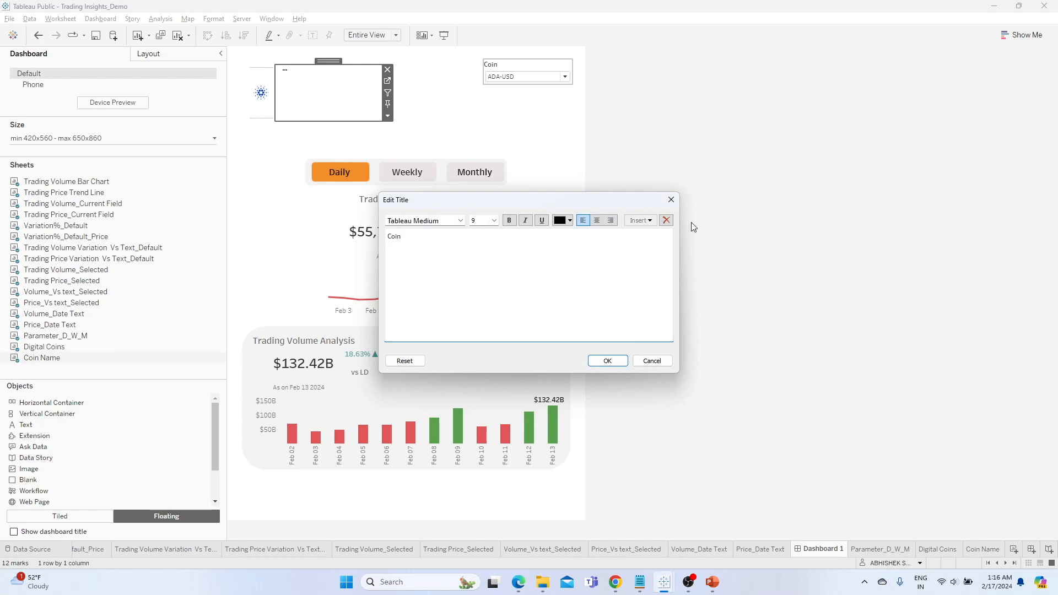
pyautogui.click(671, 201)
# Apply the Coin filter to all worksheets on the dashboard.
pyautogui.click(542, 65)
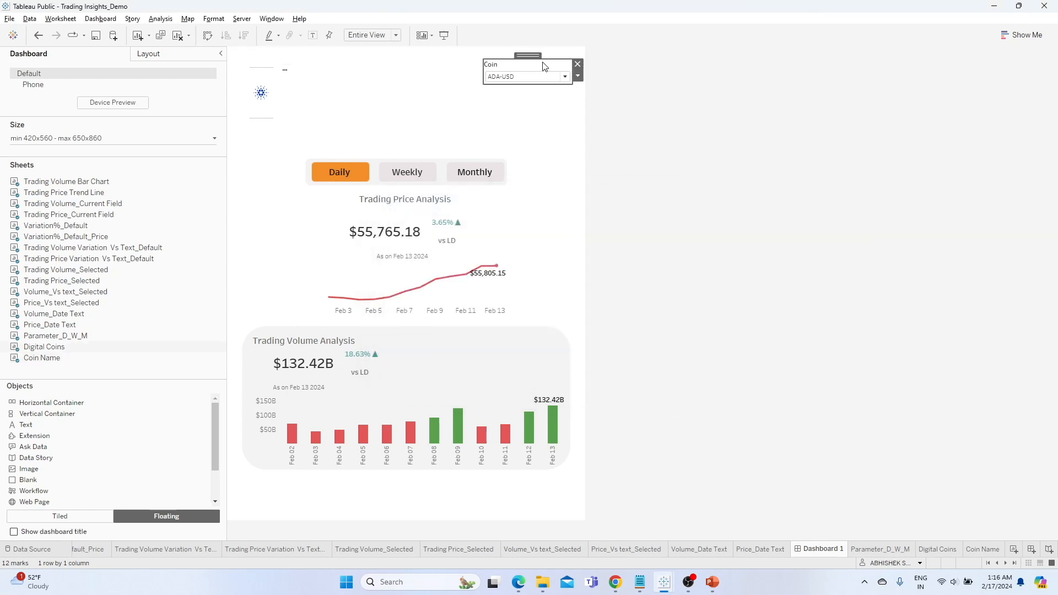
pyautogui.click(578, 76)
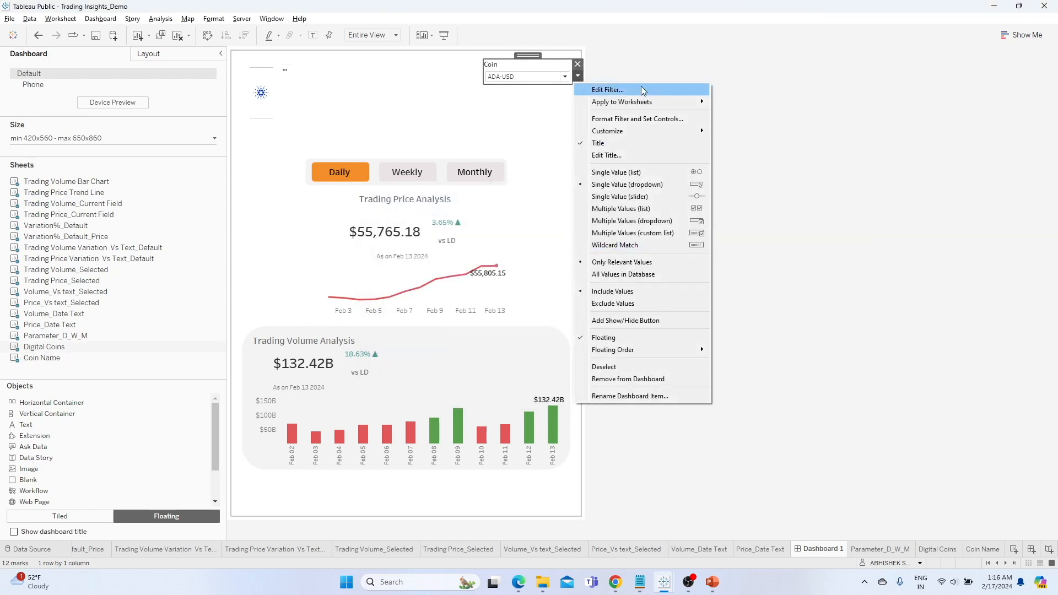
pyautogui.moveTo(644, 102)
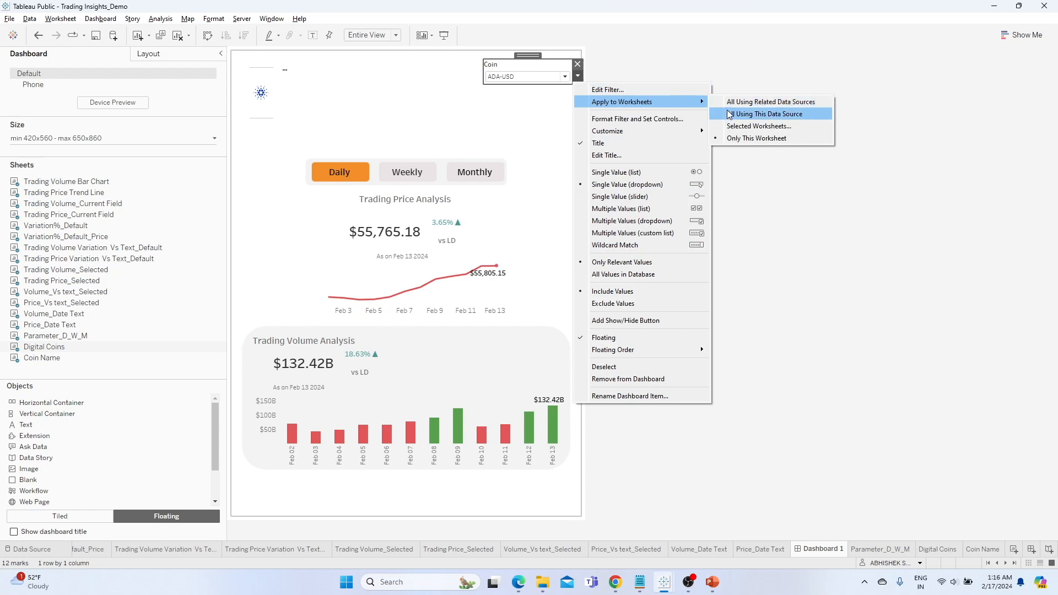
pyautogui.click(511, 100)
pyautogui.click(578, 76)
pyautogui.moveTo(697, 104)
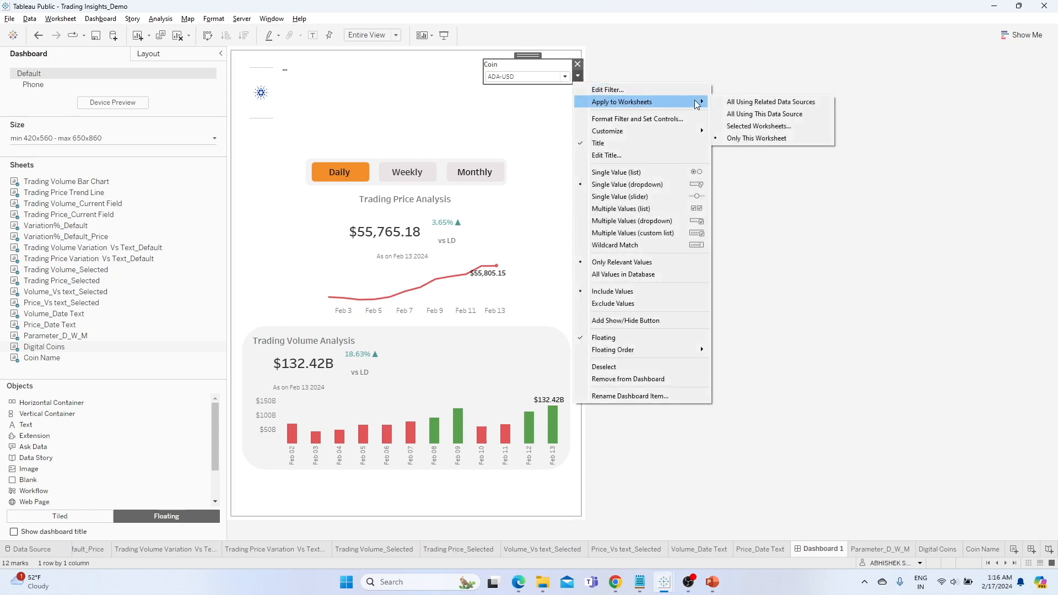
pyautogui.click(722, 126)
pyautogui.click(380, 342)
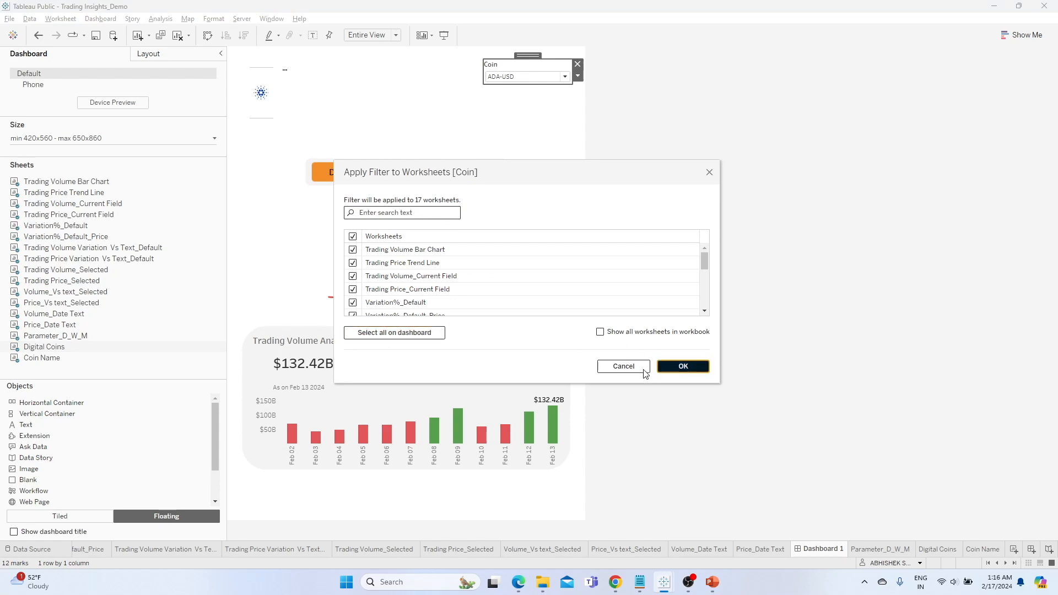
pyautogui.press('Return')
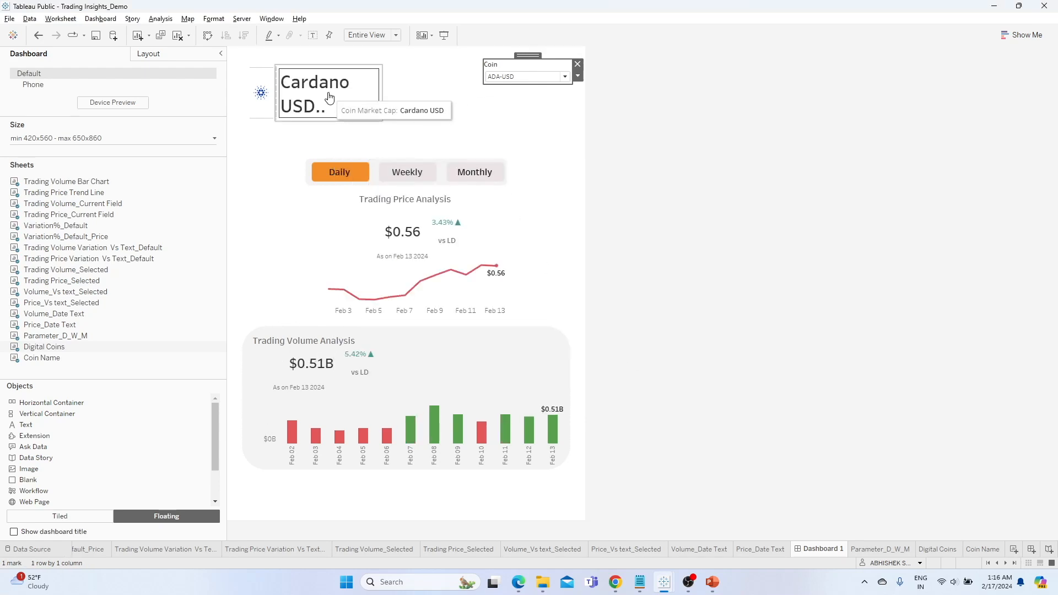
# Select the horizontal container holding the coin logo and name and widen it toward the Coin filter.
pyautogui.click(346, 95)
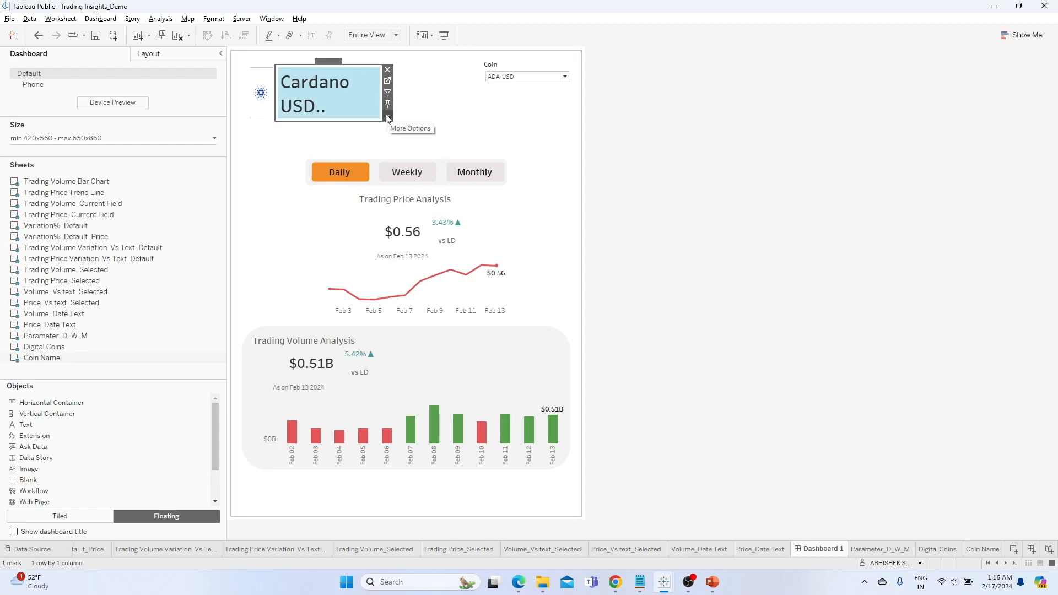
pyautogui.click(388, 116)
pyautogui.click(488, 368)
pyautogui.moveTo(384, 95); pyautogui.dragTo(433, 96)
pyautogui.click(375, 107)
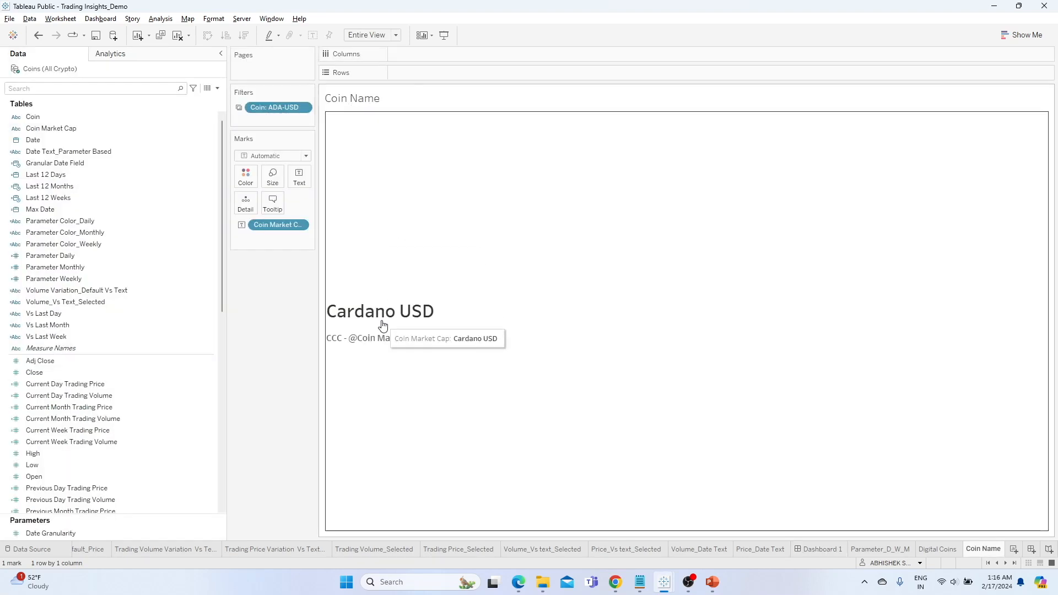
pyautogui.click(298, 180)
pyautogui.click(394, 201)
pyautogui.moveTo(310, 85); pyautogui.dragTo(141, 84)
pyautogui.click(116, 33)
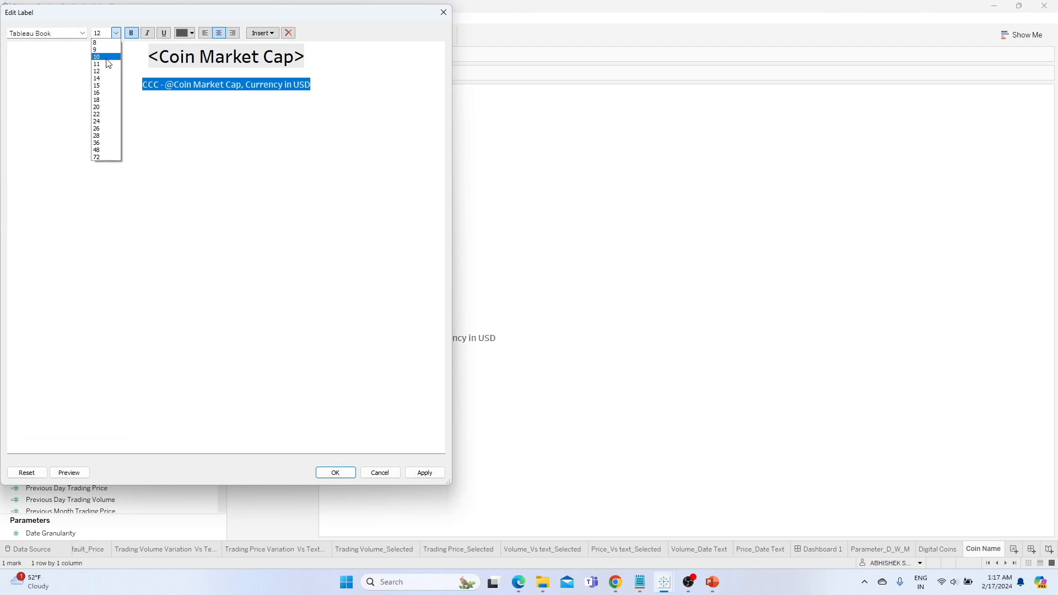
pyautogui.click(104, 56)
pyautogui.moveTo(305, 57); pyautogui.dragTo(113, 44)
pyautogui.click(116, 33)
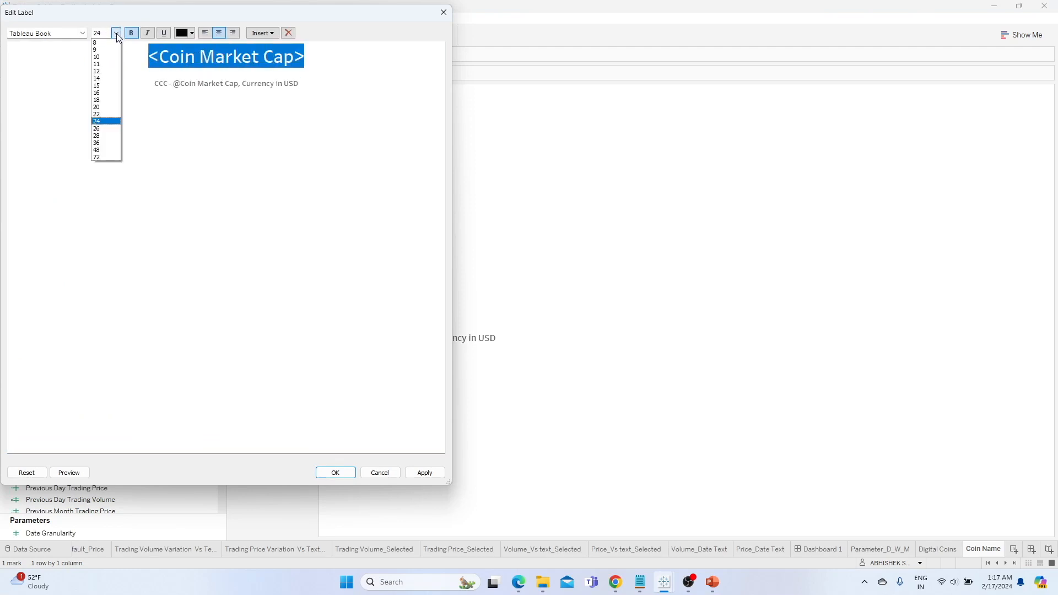
pyautogui.click(104, 102)
pyautogui.click(423, 473)
pyautogui.press('Return')
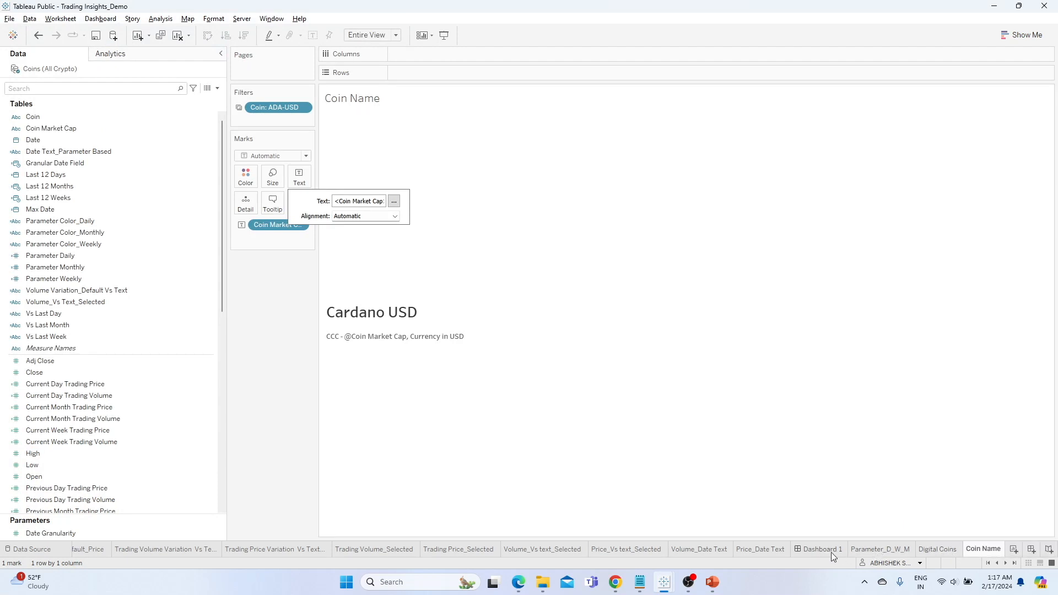
# On Dashboard 1, widen the coin logo sheet slightly within the header container.
pyautogui.click(831, 552)
pyautogui.moveTo(276, 87)
pyautogui.mouseDown()
pyautogui.moveTo(315, 90)
pyautogui.moveTo(292, 94)
pyautogui.mouseUp()
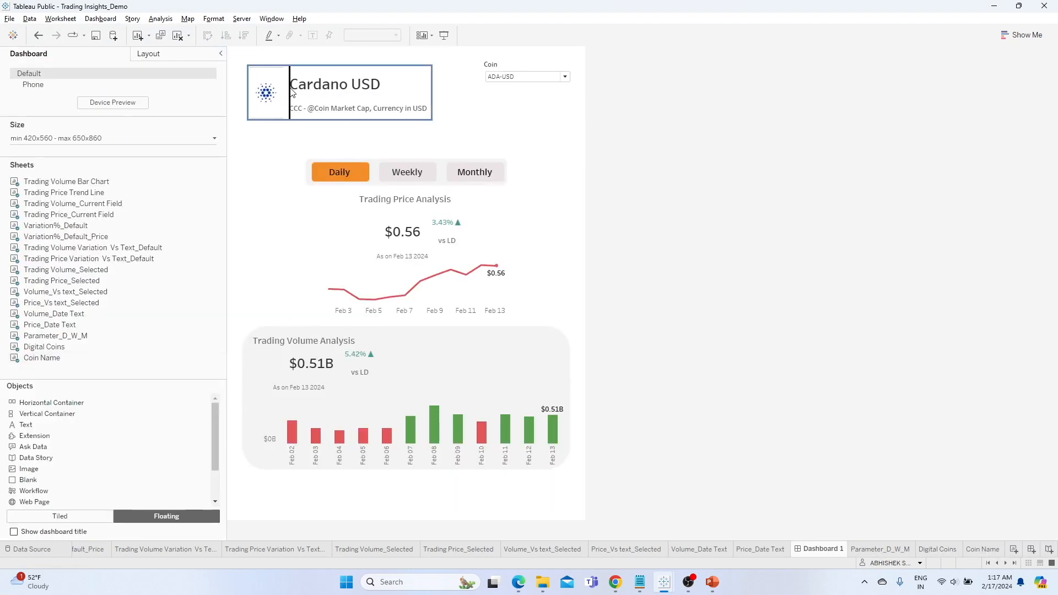
pyautogui.click(263, 86)
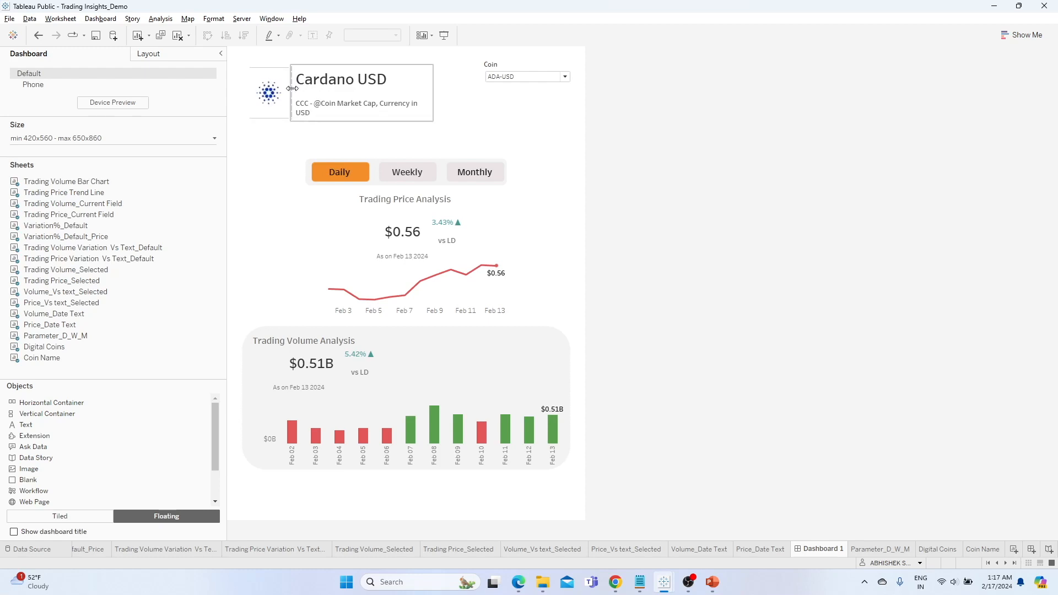
# Format the coin logo sheet on the dashboard and set its worksheet shading to None.
pyautogui.click(269, 77)
pyautogui.rightClick(269, 77)
pyautogui.click(308, 94)
pyautogui.click(41, 73)
pyautogui.click(85, 122)
pyautogui.click(94, 137)
# Set the coin logo sheet's Total, Grand Total and Row Divider borders to None.
pyautogui.click(55, 73)
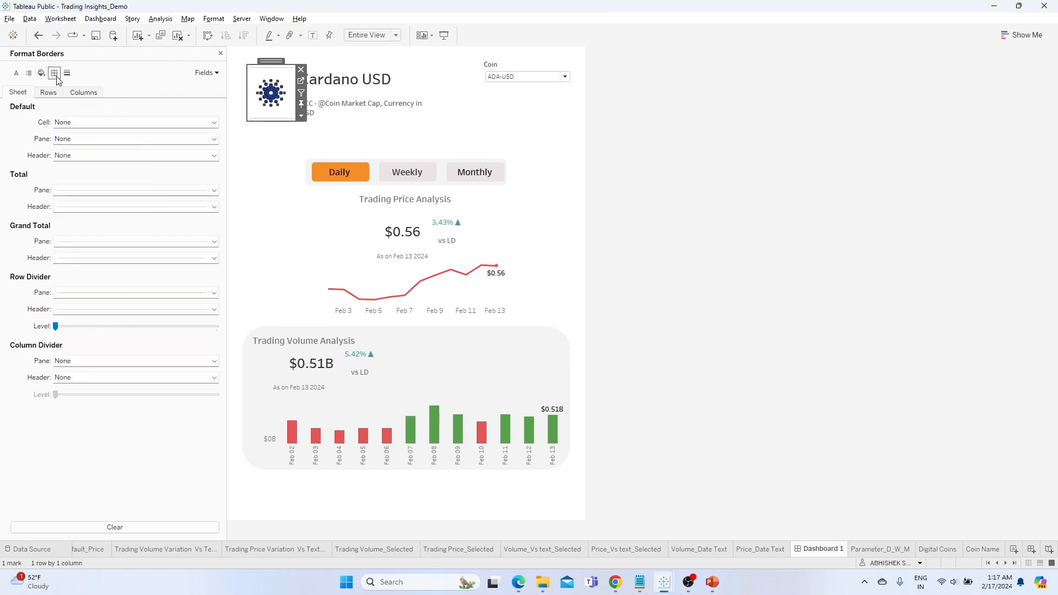
pyautogui.click(91, 191)
pyautogui.click(97, 204)
pyautogui.click(66, 207)
pyautogui.click(77, 221)
pyautogui.click(78, 241)
pyautogui.click(33, 231)
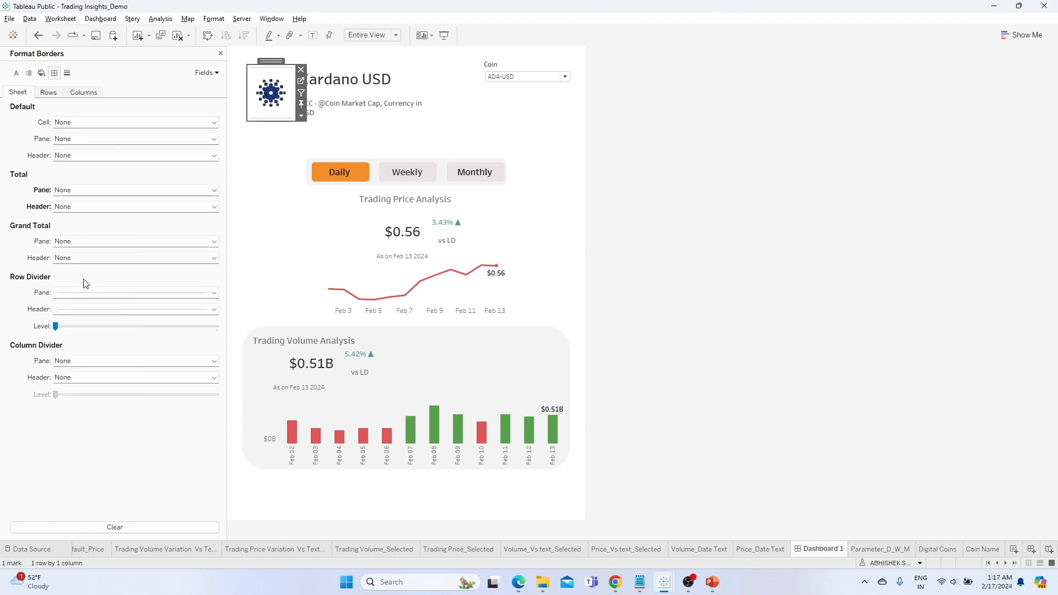
pyautogui.click(86, 293)
pyautogui.click(94, 306)
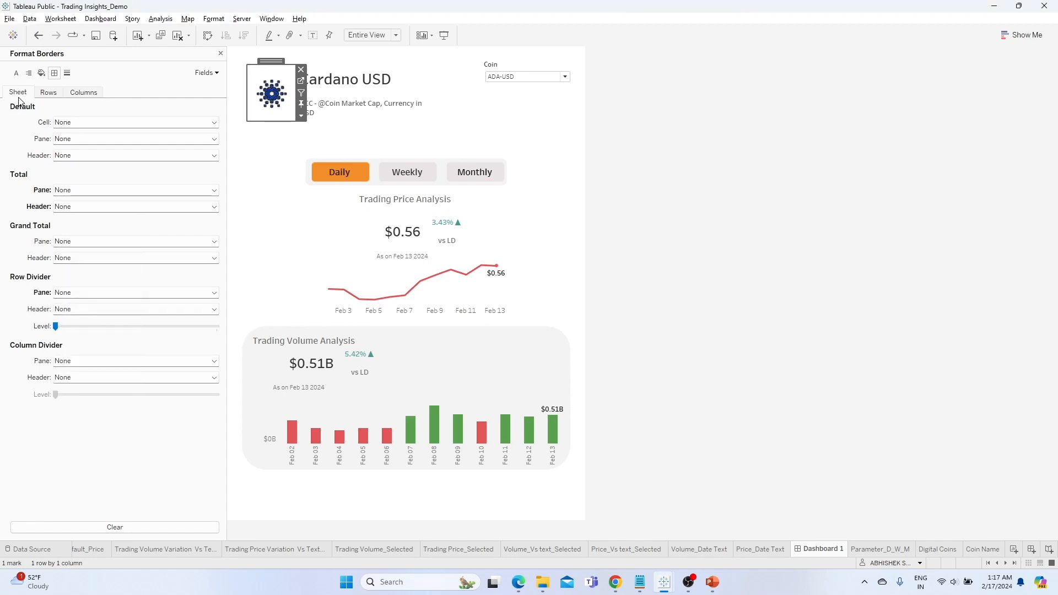
# Set the coin logo sheet's zero, trend, reference and drop lines and axis ticks to None.
pyautogui.click(68, 73)
pyautogui.click(89, 121)
pyautogui.click(88, 122)
pyautogui.click(78, 139)
pyautogui.click(64, 157)
pyautogui.click(66, 156)
pyautogui.click(66, 171)
pyautogui.click(66, 172)
pyautogui.click(64, 186)
pyautogui.click(96, 203)
pyautogui.click(71, 221)
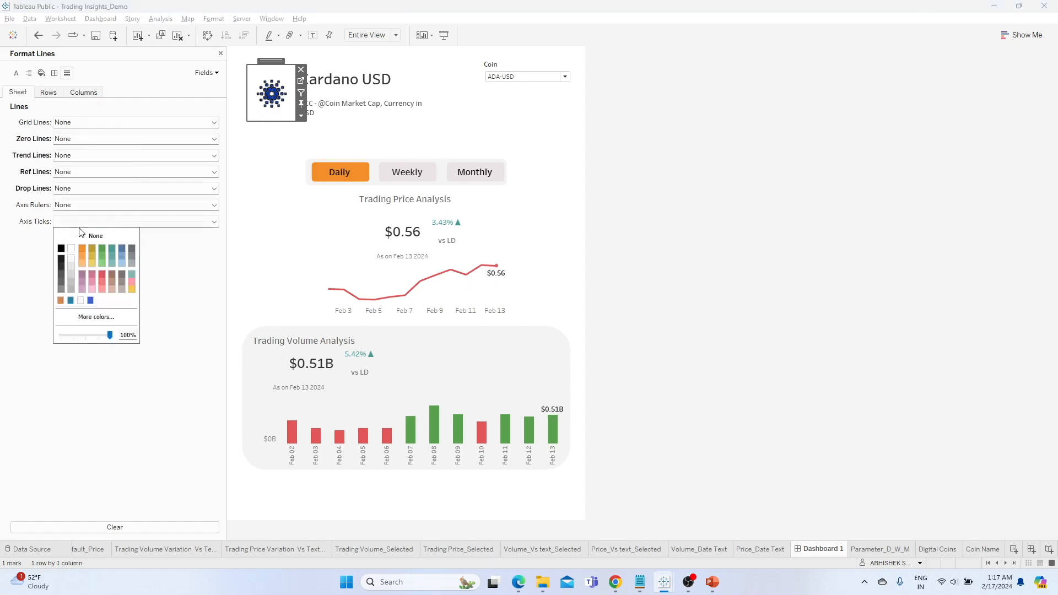
pyautogui.click(87, 119)
pyautogui.click(64, 97)
pyautogui.click(87, 95)
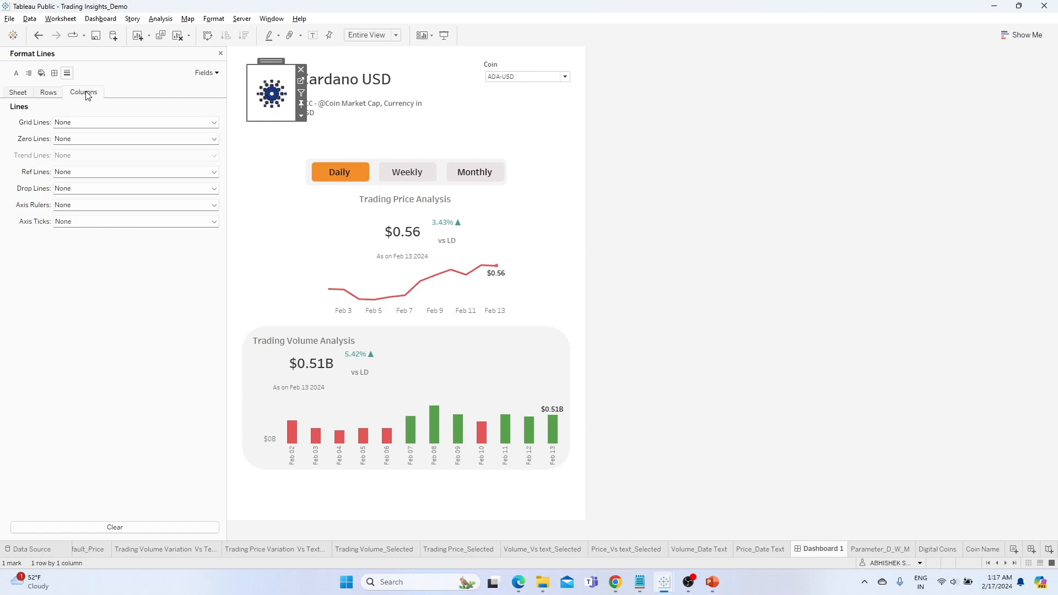
# Set the Coin Name sheet's zero, trend, reference and drop lines and axis ticks to None.
pyautogui.click(359, 82)
pyautogui.click(86, 139)
pyautogui.click(95, 154)
pyautogui.click(85, 172)
pyautogui.click(84, 163)
pyautogui.click(88, 173)
pyautogui.click(36, 185)
pyautogui.click(23, 93)
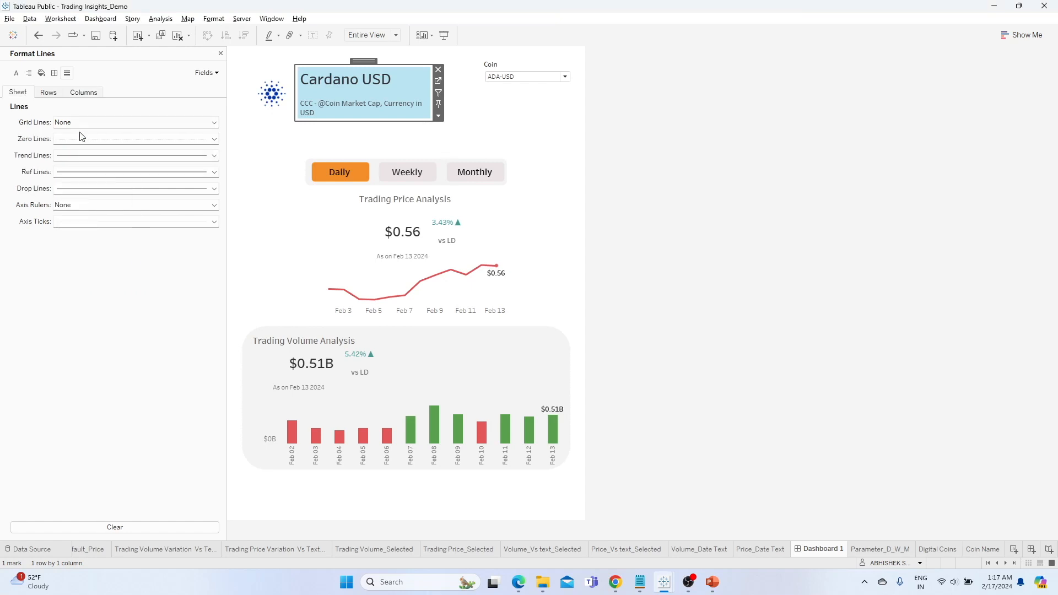
pyautogui.click(83, 139)
pyautogui.click(94, 153)
pyautogui.click(83, 155)
pyautogui.click(93, 170)
pyautogui.click(77, 172)
pyautogui.click(85, 186)
pyautogui.click(77, 189)
pyautogui.click(84, 203)
pyautogui.click(62, 220)
pyautogui.click(83, 236)
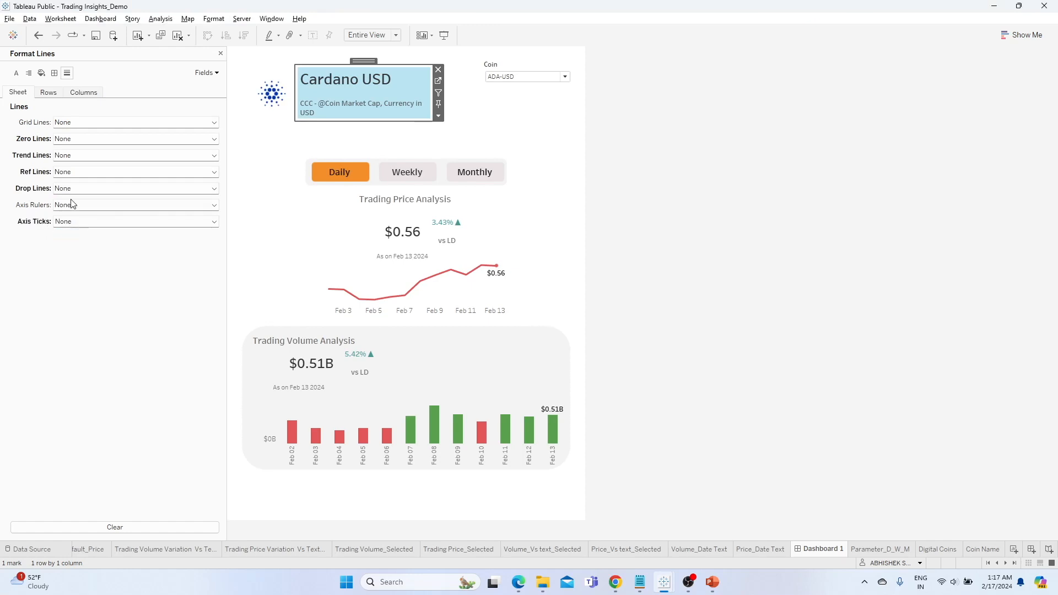
pyautogui.click(81, 93)
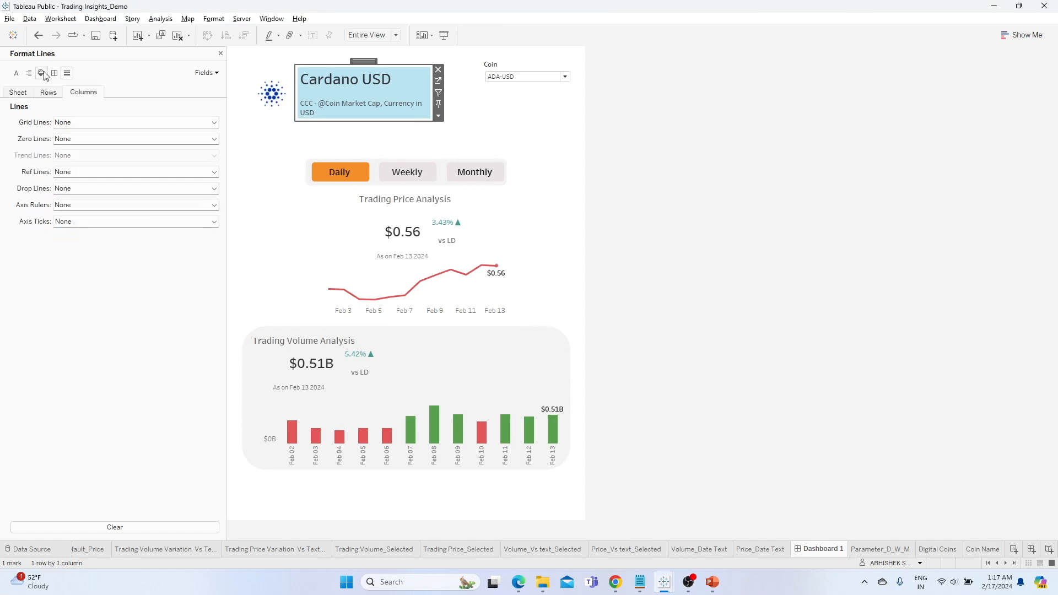
# Widen the coin header container slightly and move it down, just above the Daily, Weekly and Monthly buttons.
pyautogui.click(378, 84)
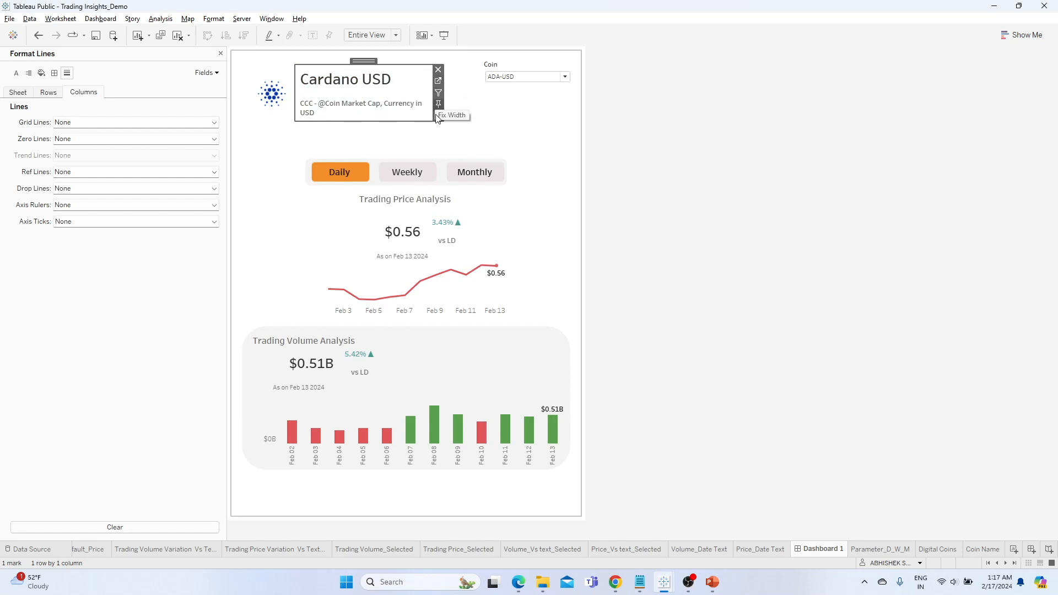
pyautogui.click(439, 115)
pyautogui.moveTo(507, 268)
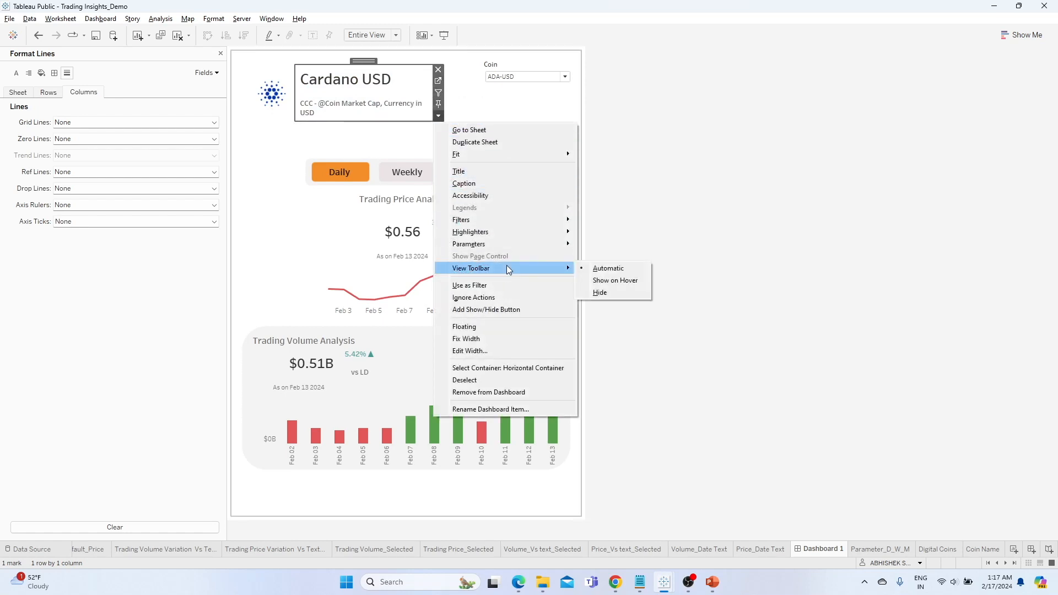
pyautogui.click(508, 368)
pyautogui.moveTo(433, 103); pyautogui.dragTo(445, 103)
pyautogui.click(350, 58)
pyautogui.moveTo(349, 59); pyautogui.dragTo(338, 87)
# Move the Coin filter down so it sits beside the coin header.
pyautogui.click(501, 68)
pyautogui.moveTo(532, 55); pyautogui.dragTo(534, 110)
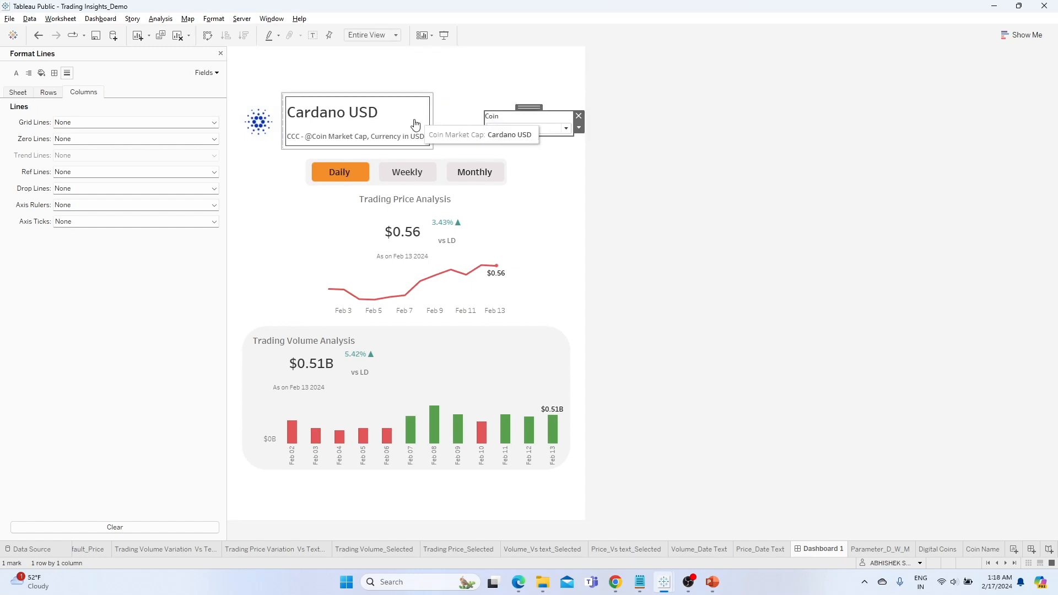
pyautogui.click(459, 116)
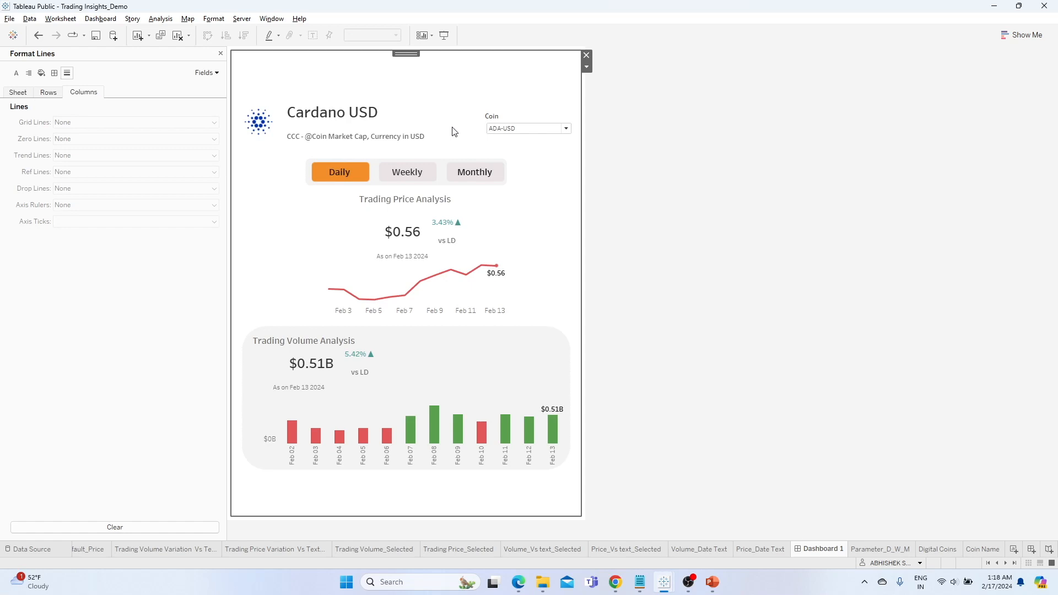
# Select the coin header's horizontal container and shift it slightly toward the dashboard's left edge.
pyautogui.click(419, 124)
pyautogui.click(439, 145)
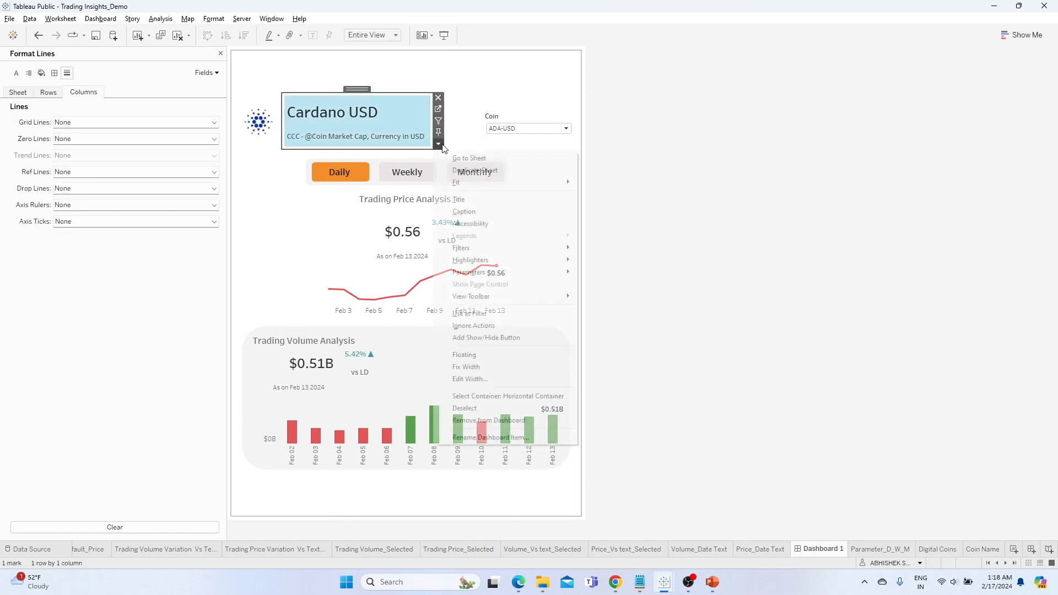
pyautogui.click(485, 396)
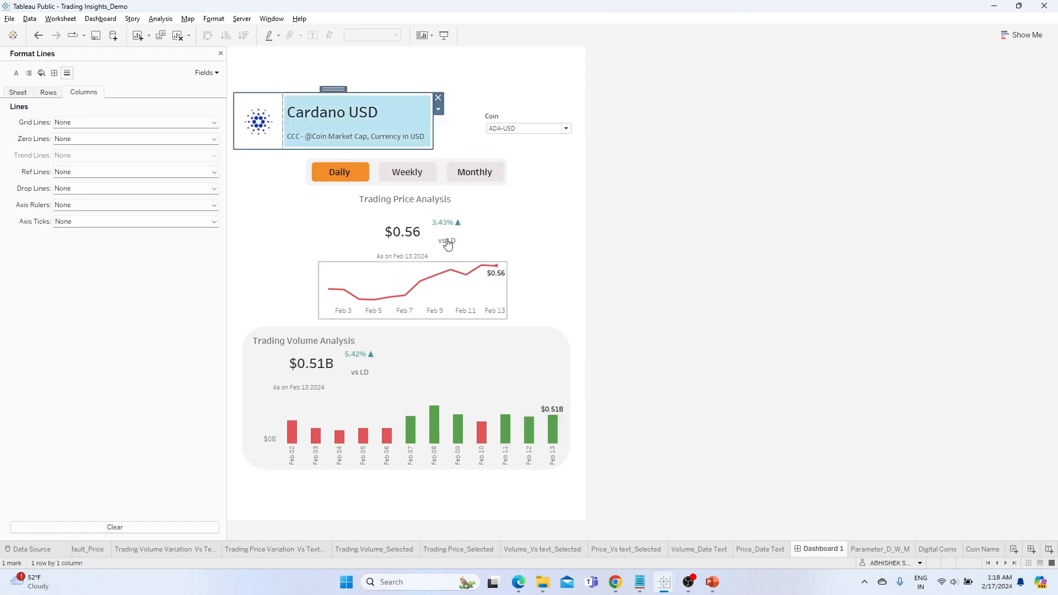
pyautogui.click(330, 89)
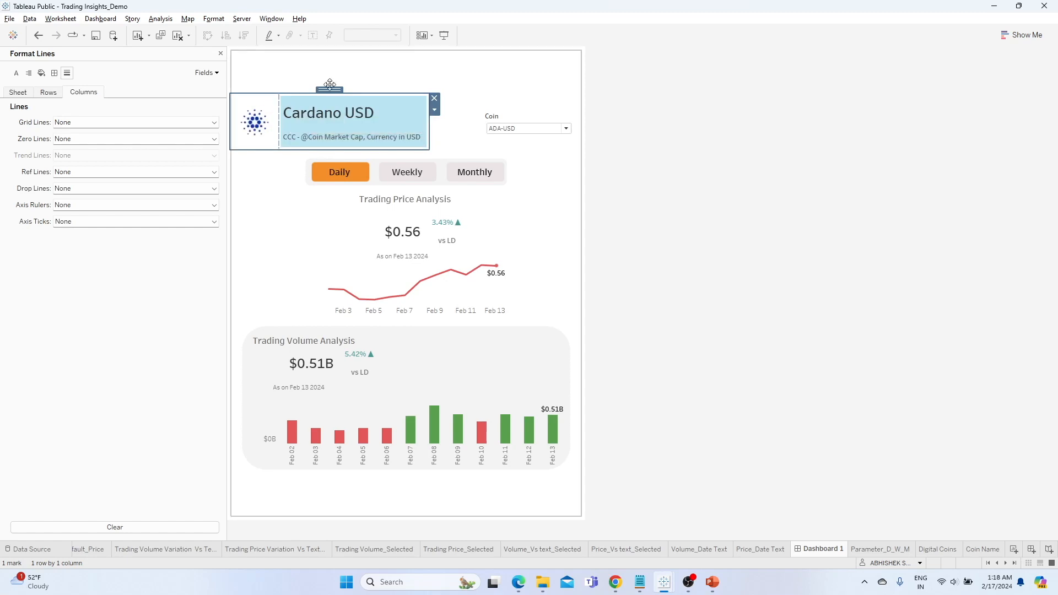
# Set the dashboard's Coin filter to BTC-USD.
pyautogui.click(517, 129)
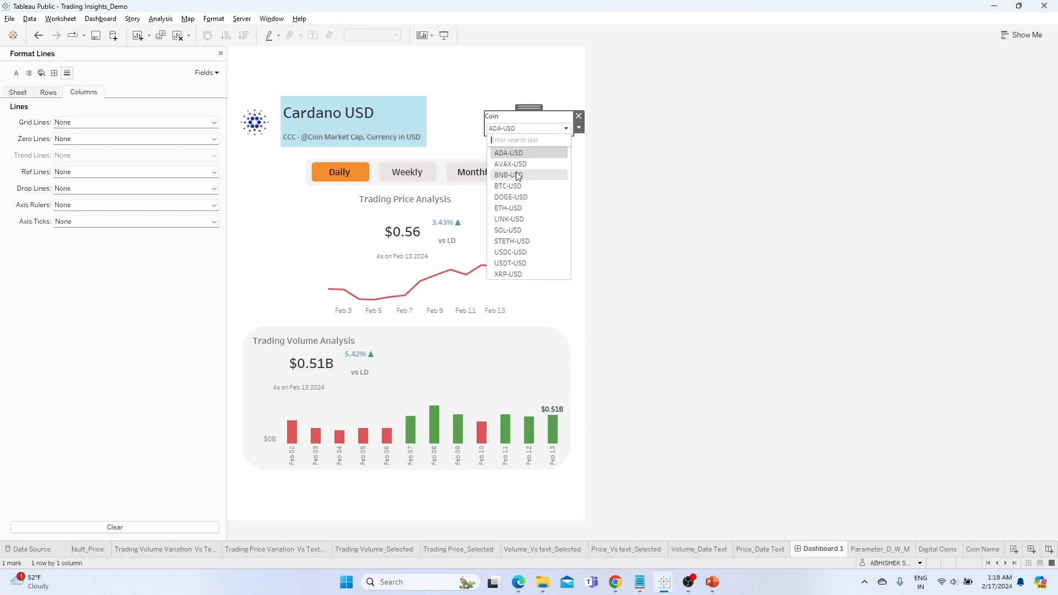
pyautogui.click(517, 187)
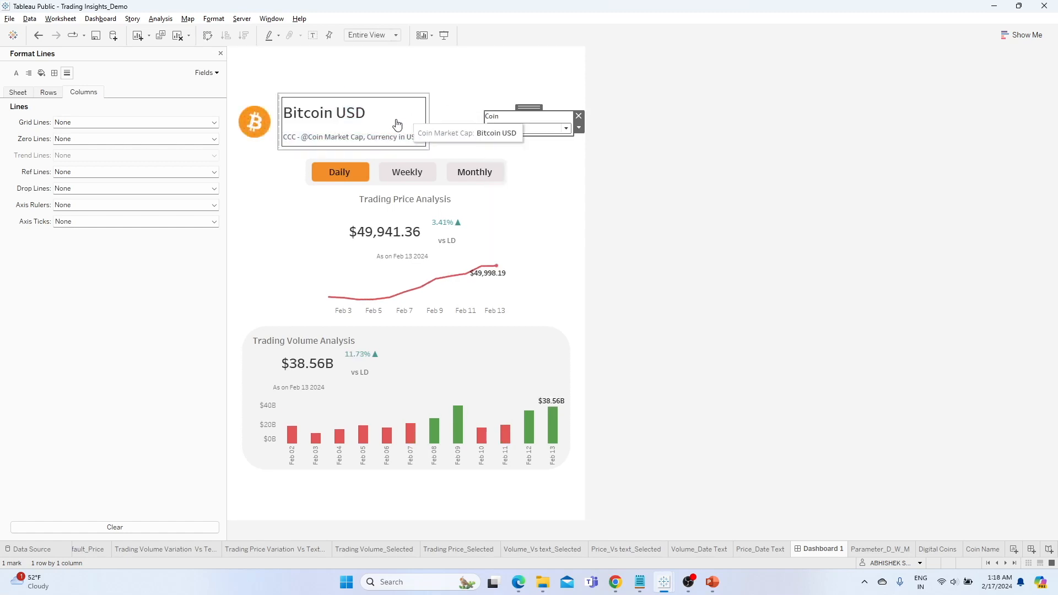
pyautogui.click(471, 87)
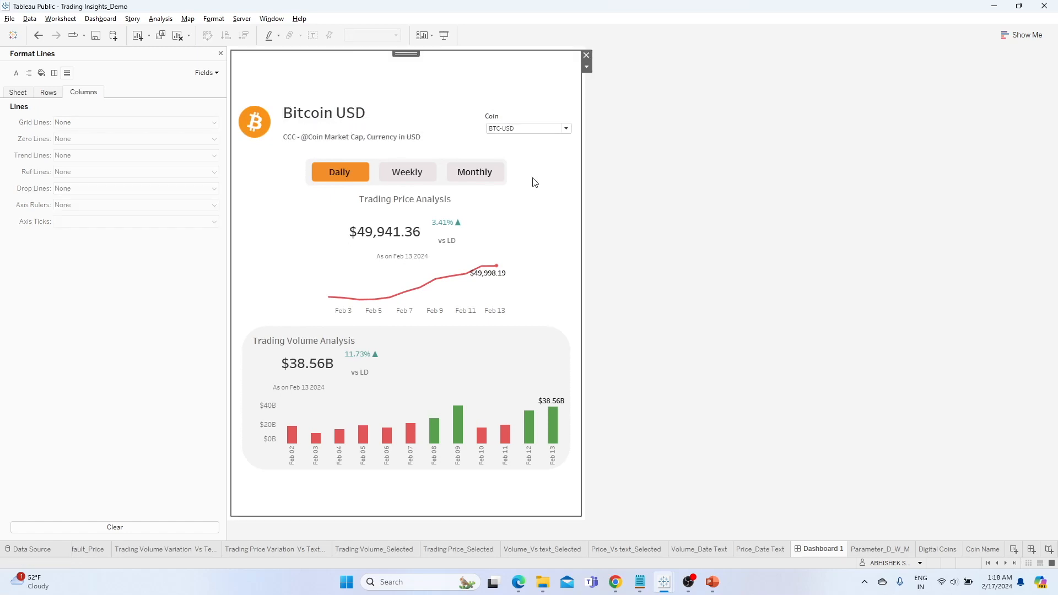
# Nudge the Coin filter slightly toward the dashboard's right edge.
pyautogui.click(529, 119)
pyautogui.click(579, 129)
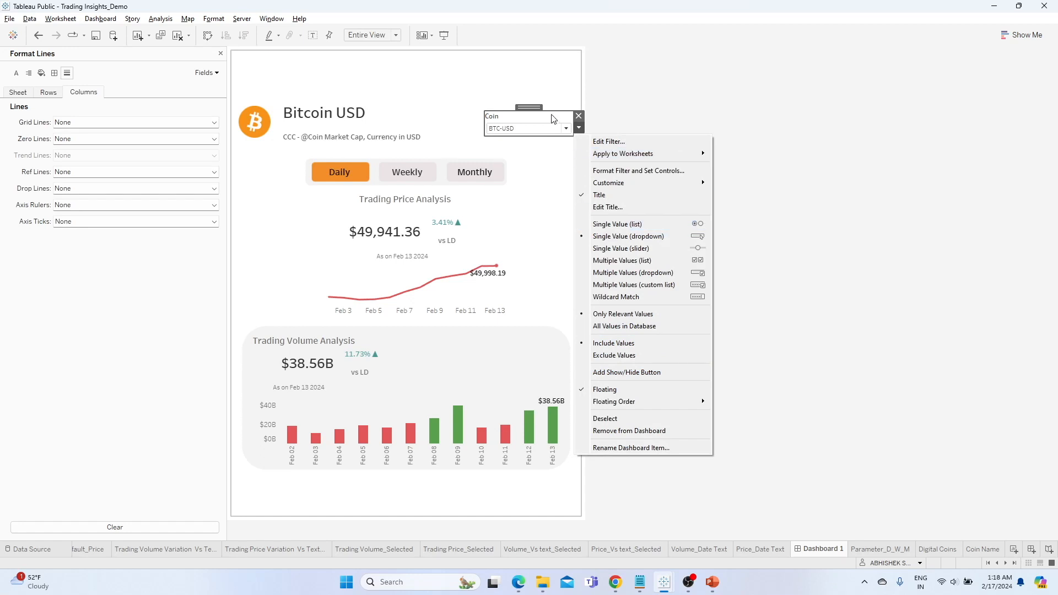
pyautogui.click(533, 110)
pyautogui.moveTo(528, 107); pyautogui.dragTo(533, 107)
# Add a show/hide button for the Coin filter and place it at the filter's upper-right corner.
pyautogui.click(584, 128)
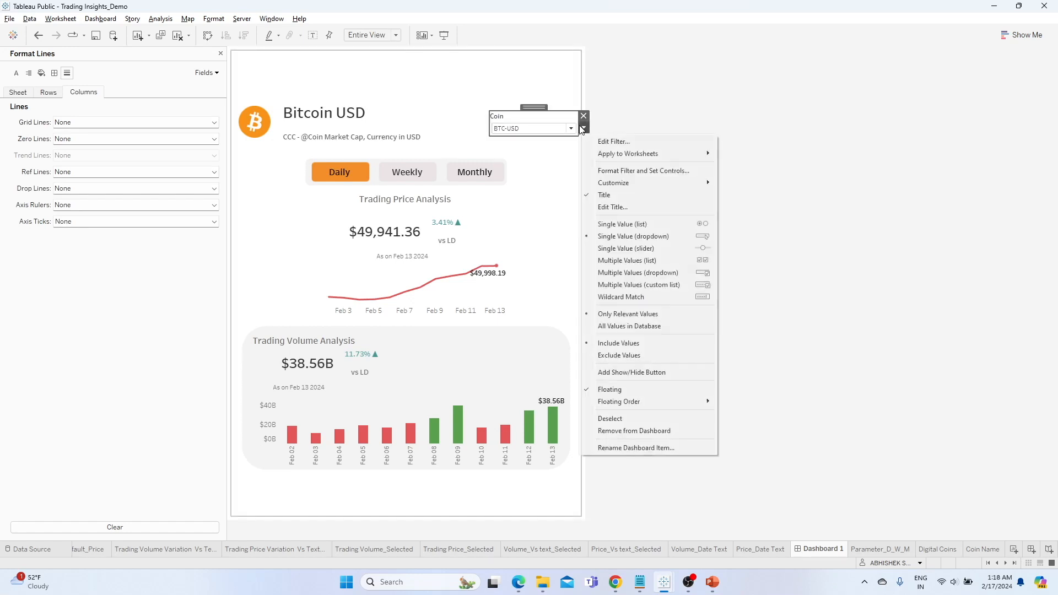
pyautogui.click(639, 372)
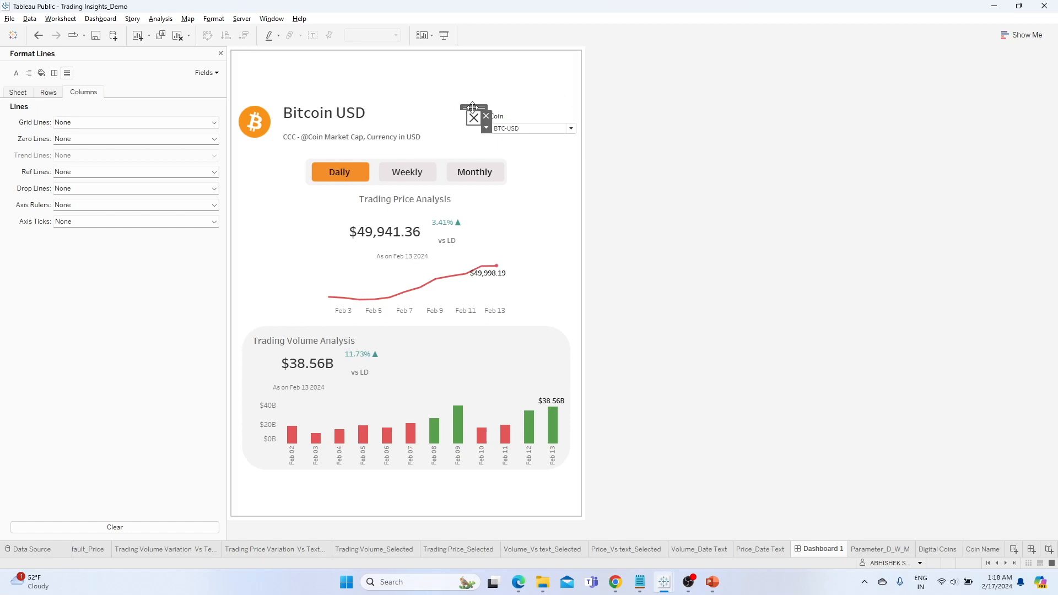
pyautogui.moveTo(473, 105); pyautogui.dragTo(487, 83)
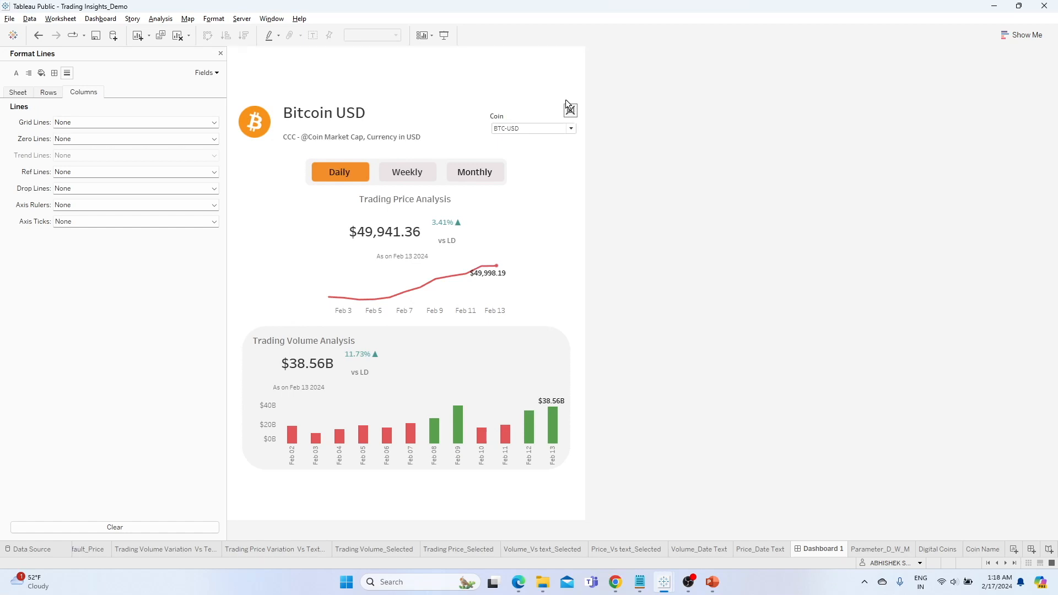
pyautogui.click(570, 113)
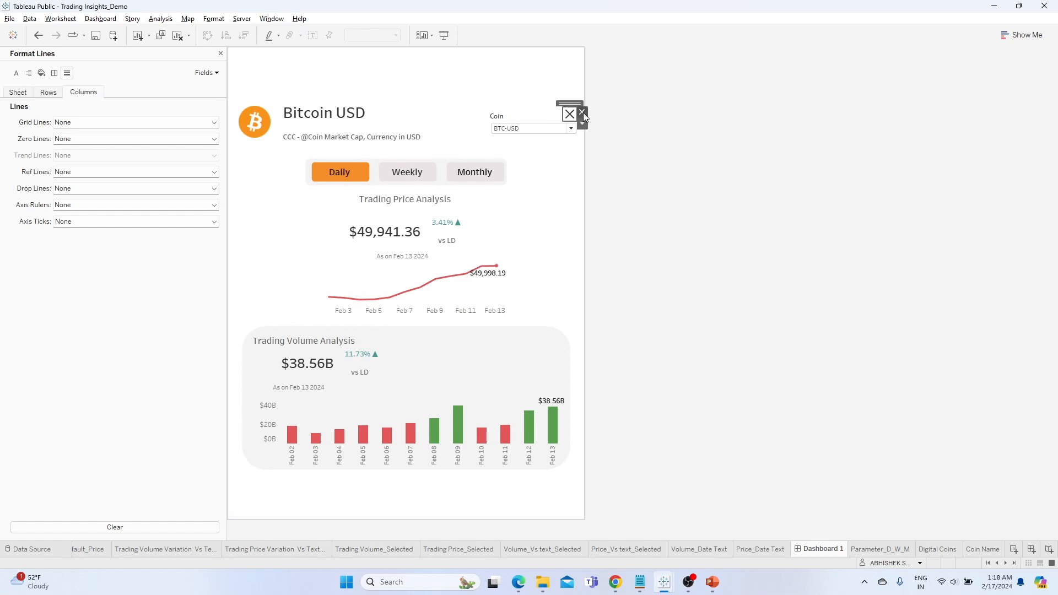
# Use the image Slicer default from the Shapes Used folder for the show/hide button's Item Shown appearance.
pyautogui.click(582, 123)
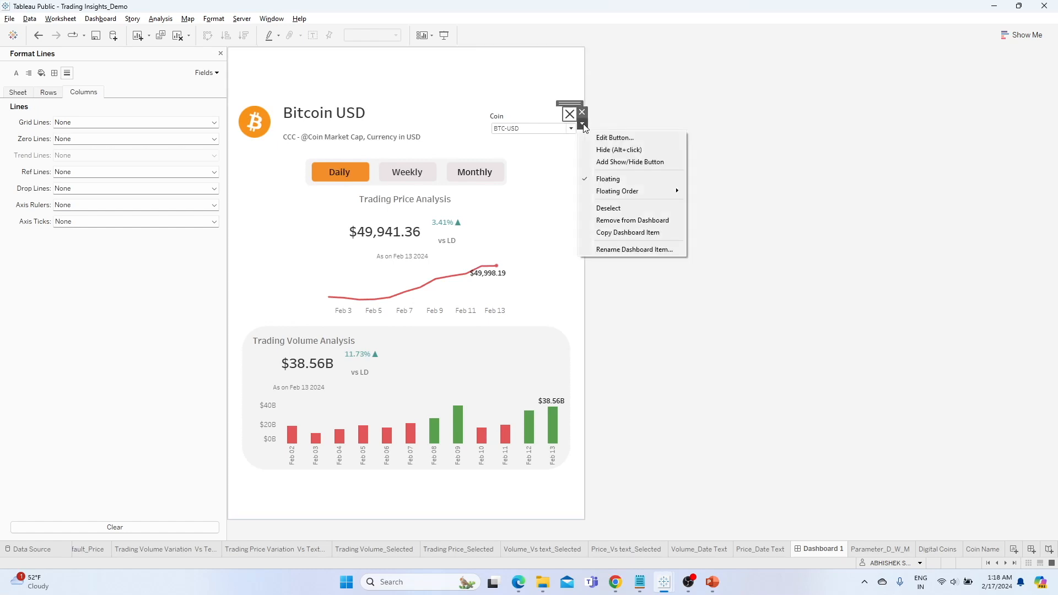
pyautogui.click(613, 138)
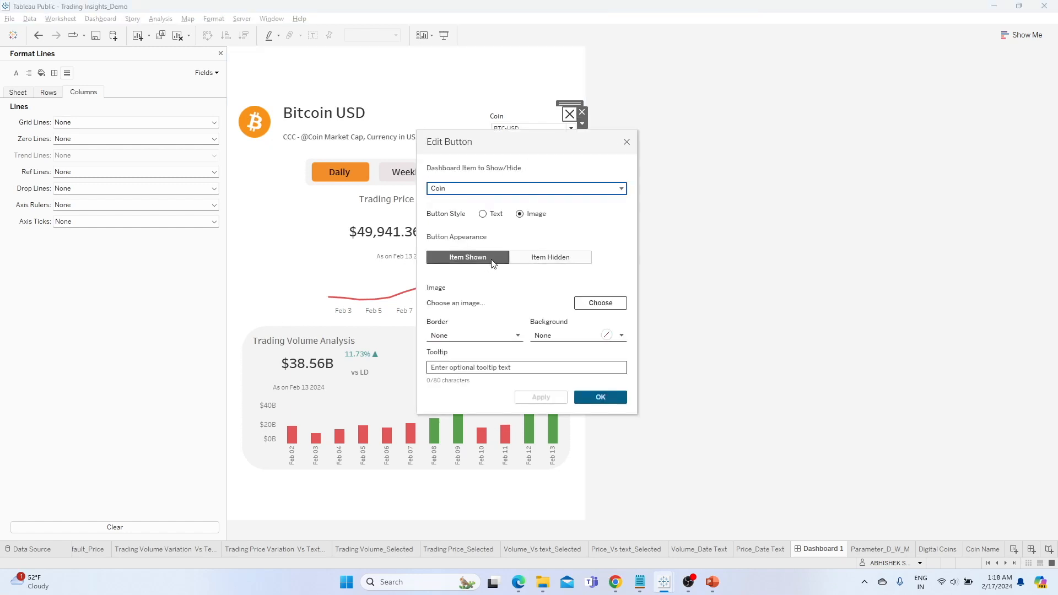
pyautogui.click(596, 307)
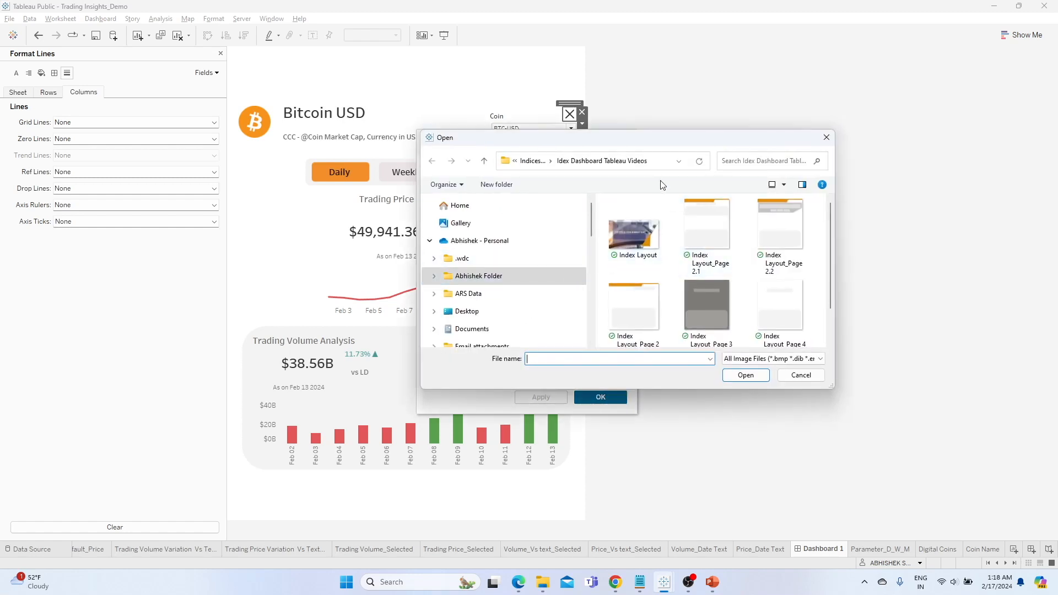
pyautogui.click(531, 161)
pyautogui.doubleClick(793, 237)
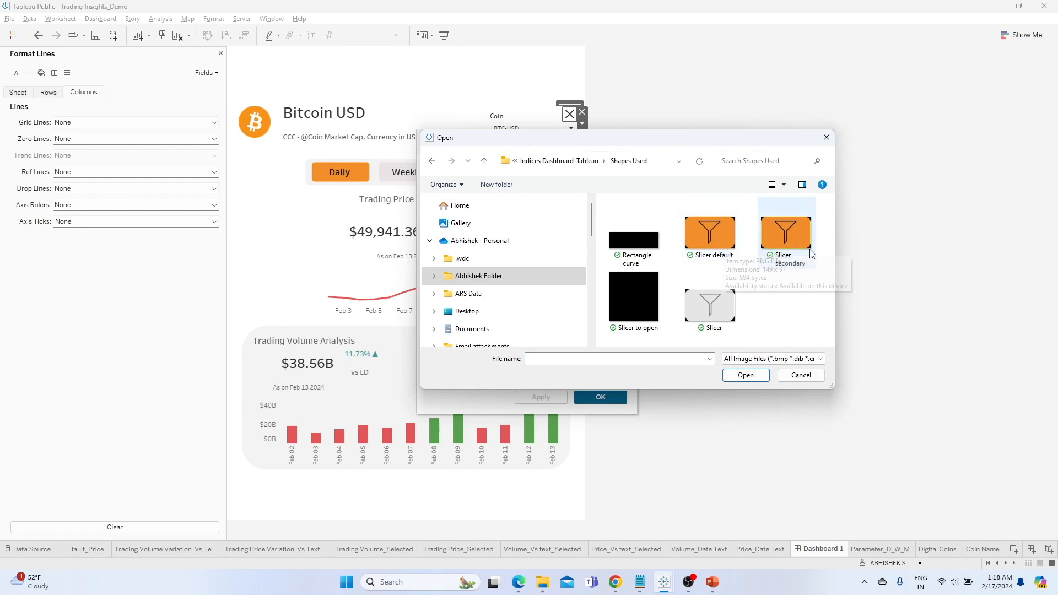
pyautogui.click(787, 242)
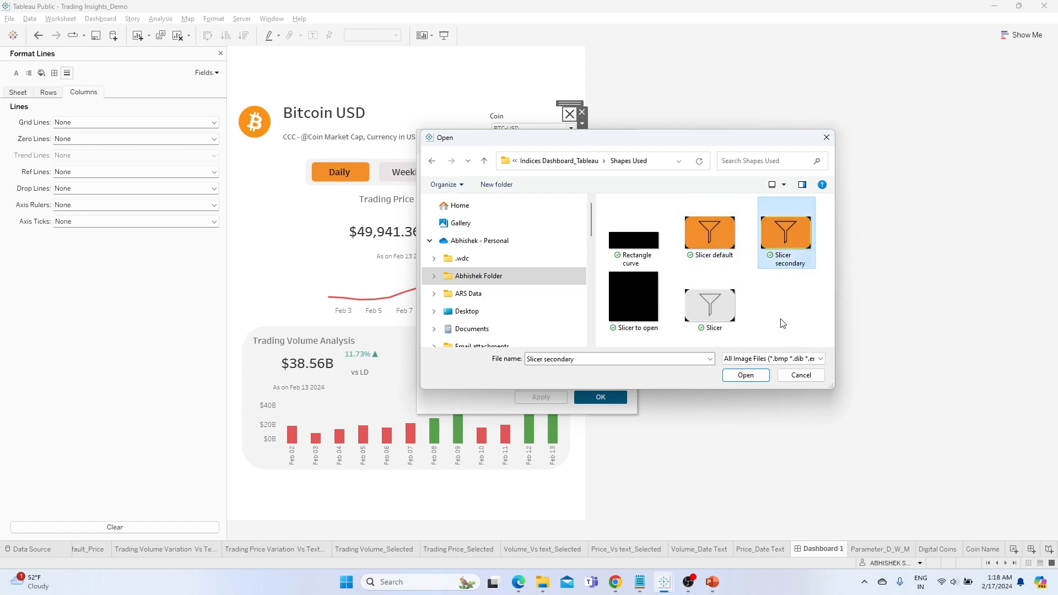
pyautogui.click(729, 238)
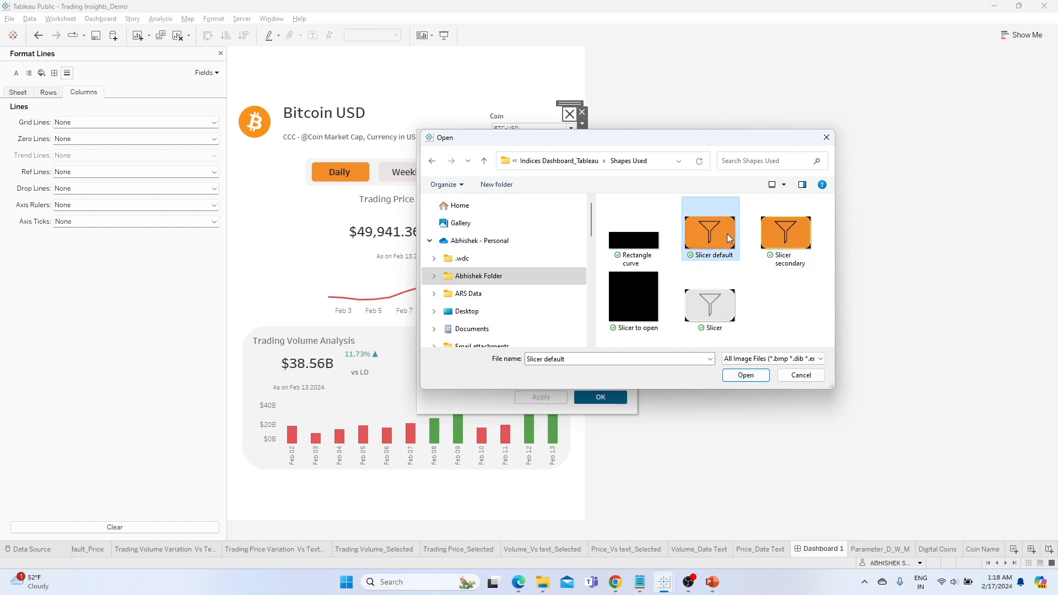
pyautogui.click(746, 375)
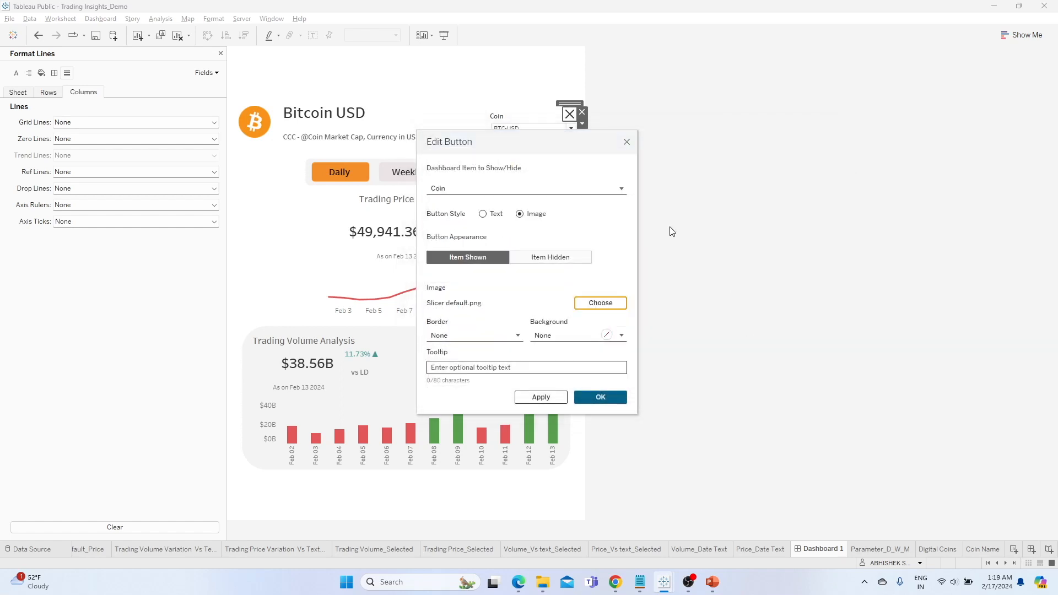
# Use the image Slicer secondary for the show/hide button's Item Hidden appearance and apply it.
pyautogui.click(575, 261)
pyautogui.click(611, 303)
pyautogui.click(797, 236)
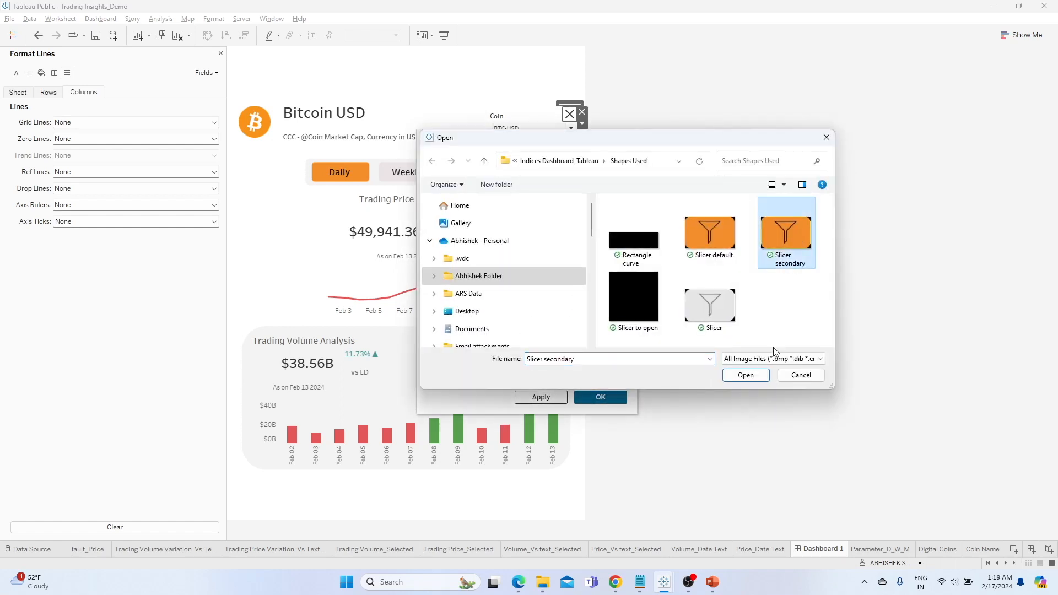
pyautogui.click(760, 375)
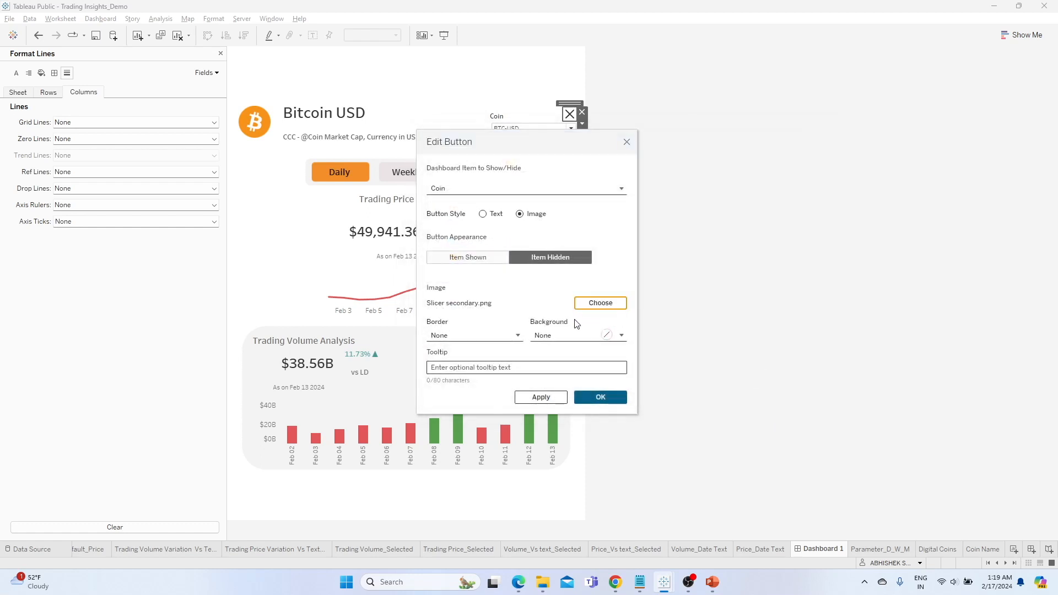
pyautogui.click(544, 398)
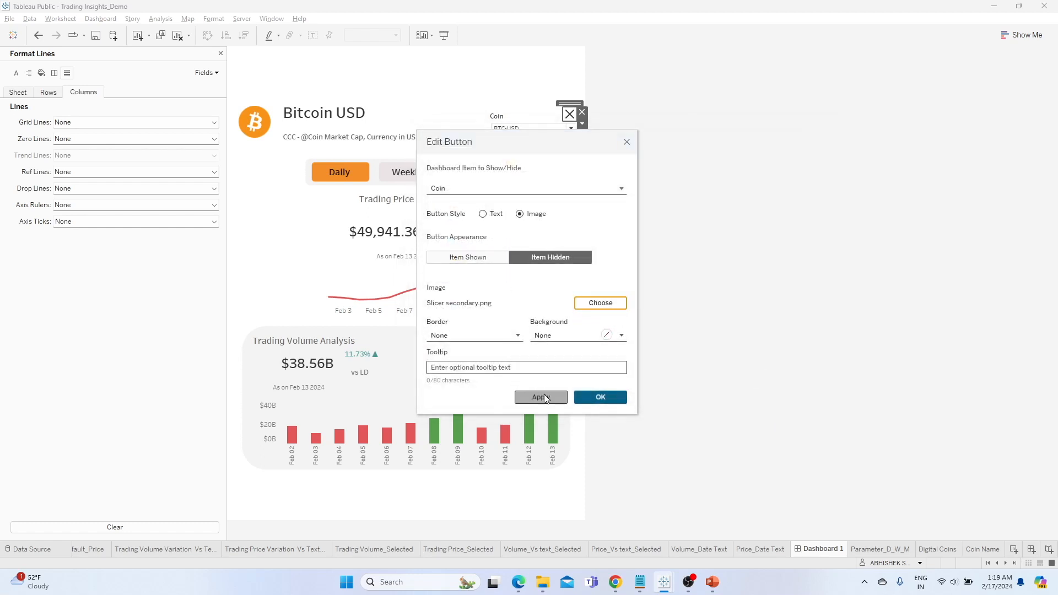
# Give the button's Item Hidden state the tooltip "Select the Coin Type" and accept the button settings.
pyautogui.click(530, 369)
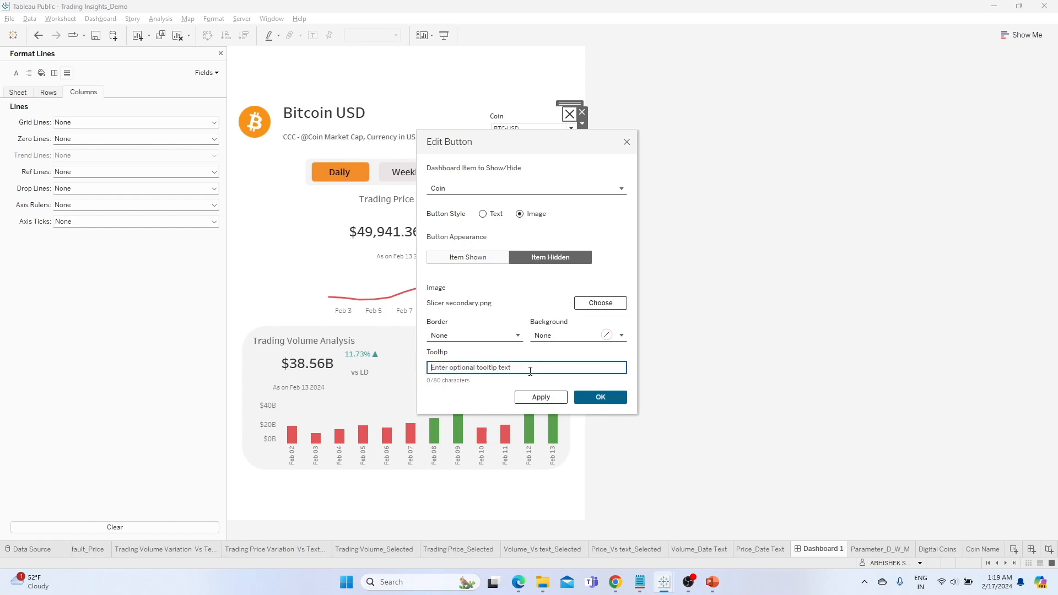
pyautogui.write('Select the Coin Type')
pyautogui.click(540, 397)
pyautogui.click(606, 397)
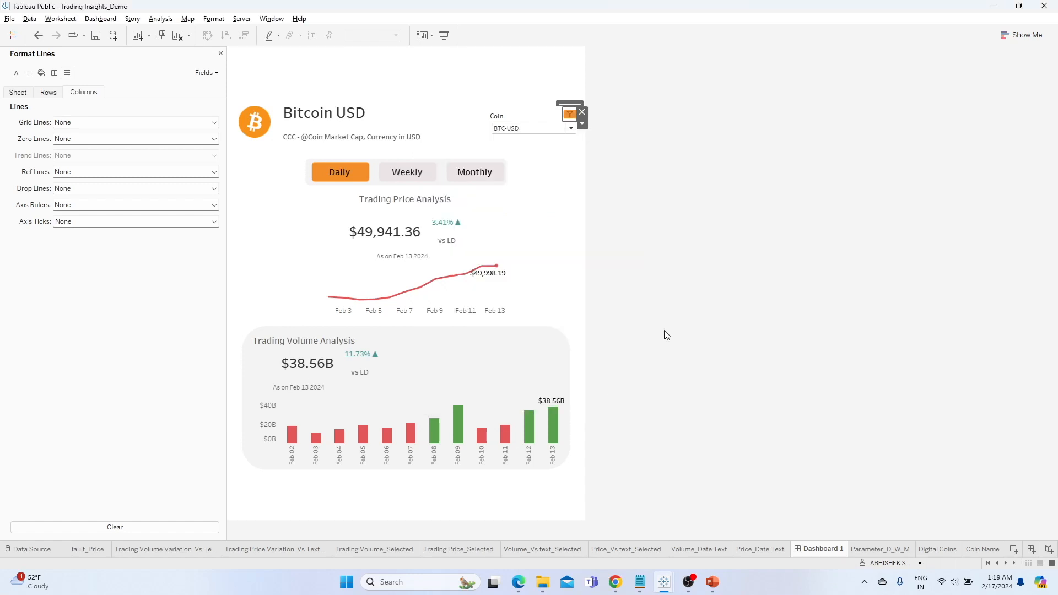
# Enlarge the filter button and position it just above the right end of the Coin filter.
pyautogui.click(582, 123)
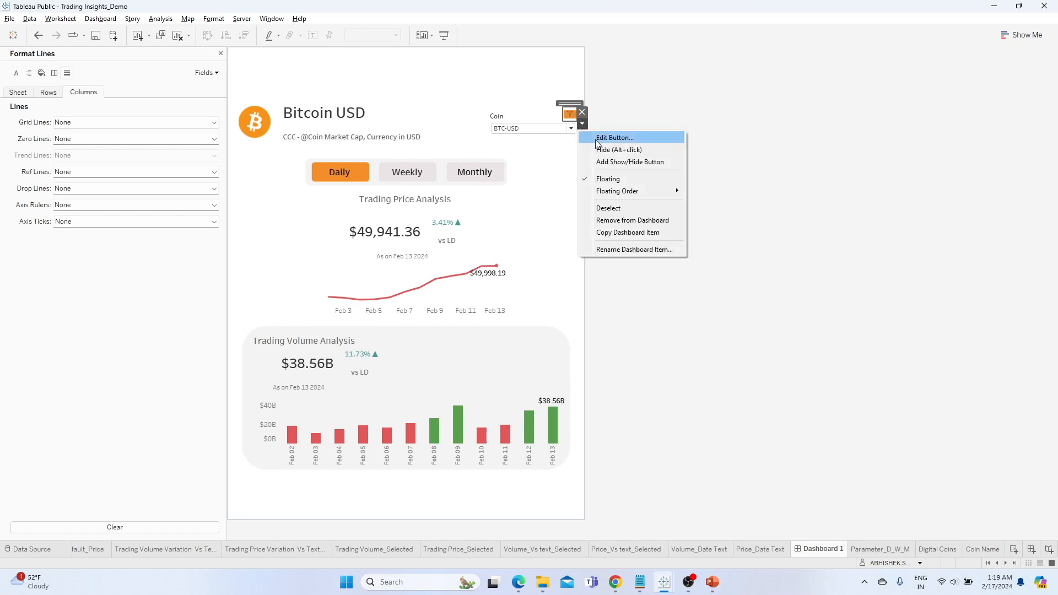
pyautogui.click(567, 113)
pyautogui.moveTo(560, 102)
pyautogui.mouseDown()
pyautogui.moveTo(551, 101)
pyautogui.moveTo(564, 103)
pyautogui.mouseUp()
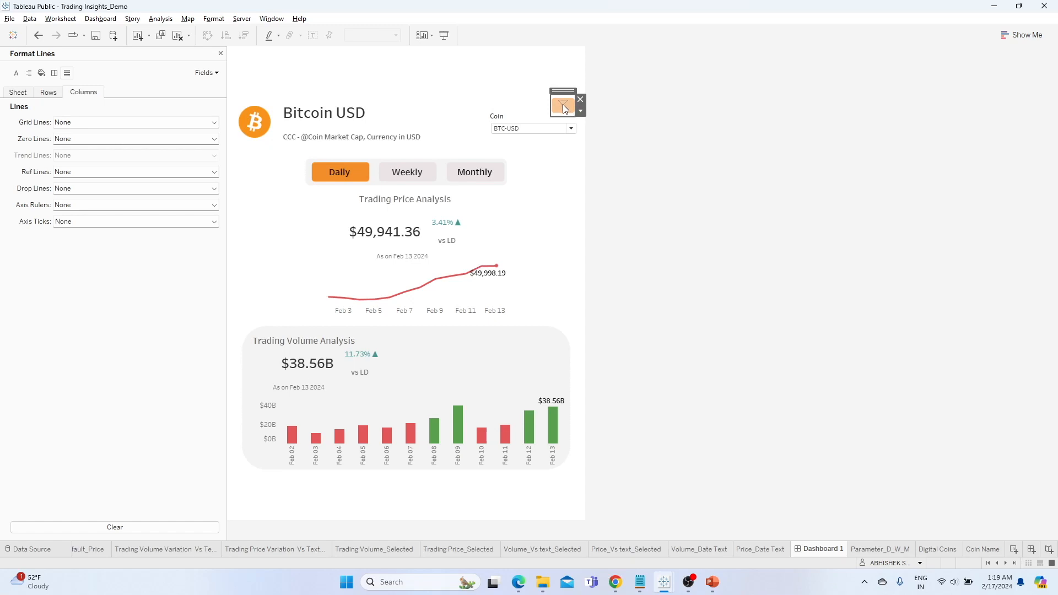
pyautogui.click(562, 103)
pyautogui.click(566, 110)
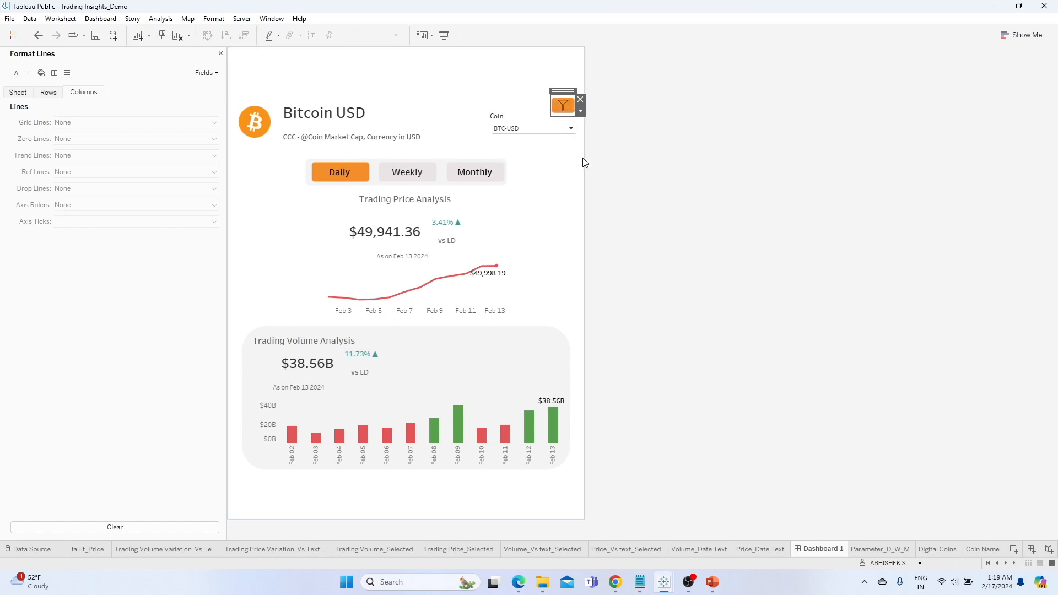
# Change the show/hide button's Item Shown image to Slicer secondary.png.
pyautogui.click(580, 111)
pyautogui.click(603, 123)
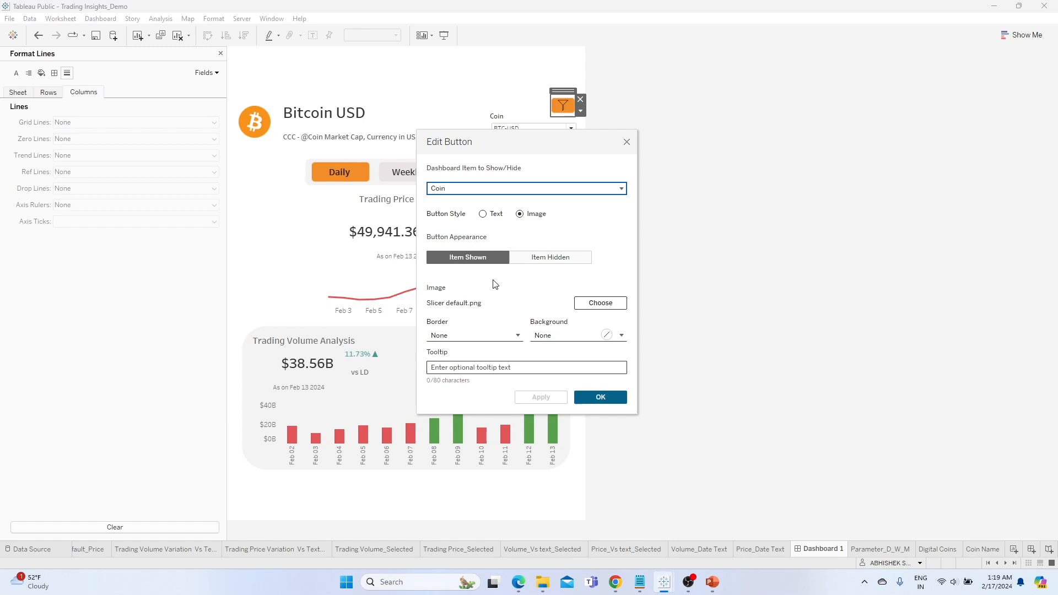
pyautogui.click(590, 302)
pyautogui.click(794, 236)
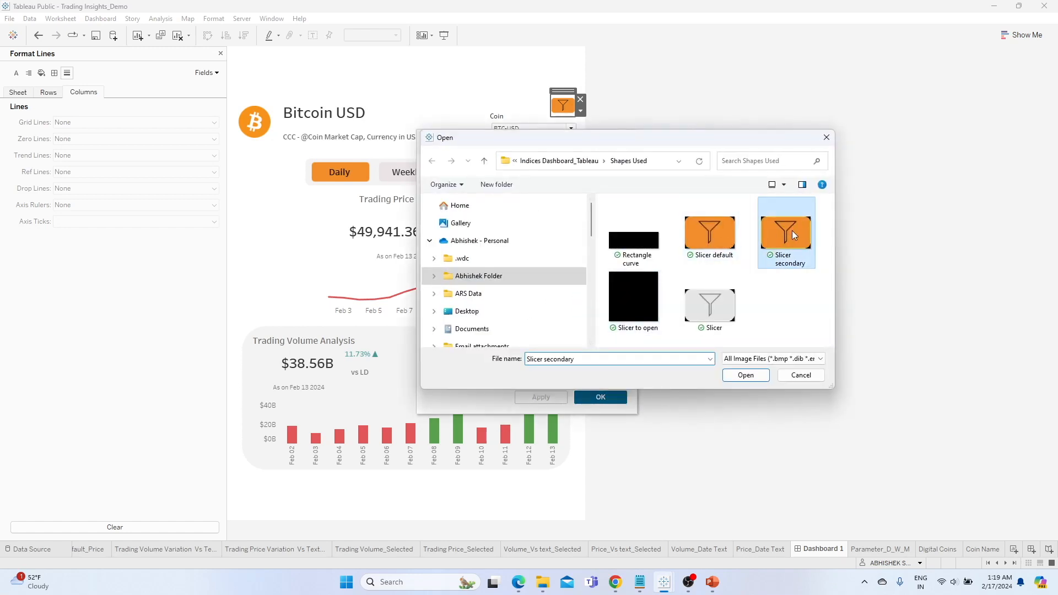
pyautogui.click(749, 374)
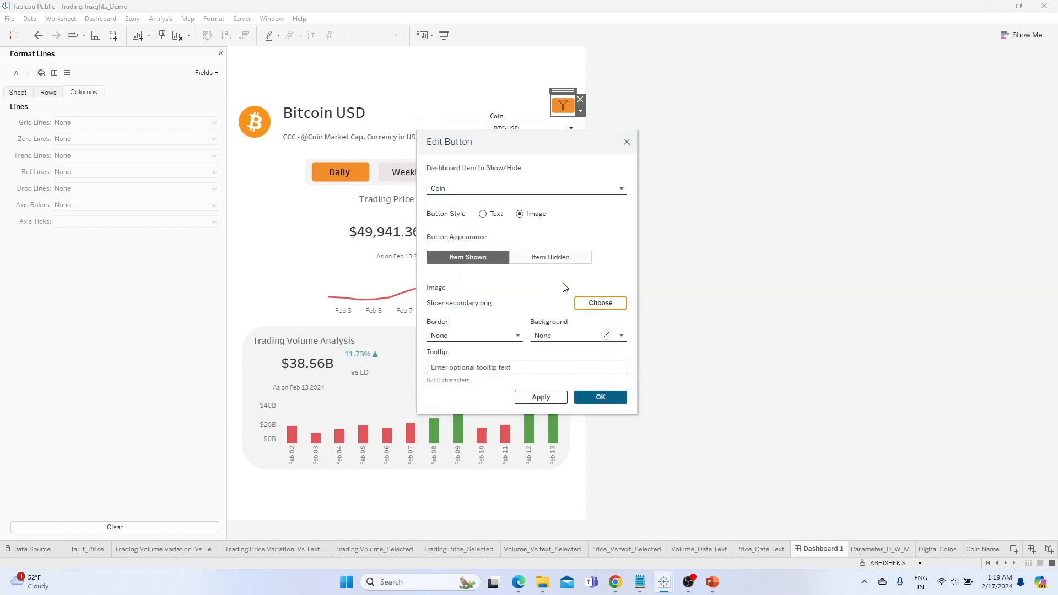
# Change the show/hide button's Item Hidden image to Slicer default.png and accept the button settings.
pyautogui.click(562, 262)
pyautogui.click(589, 302)
pyautogui.click(710, 232)
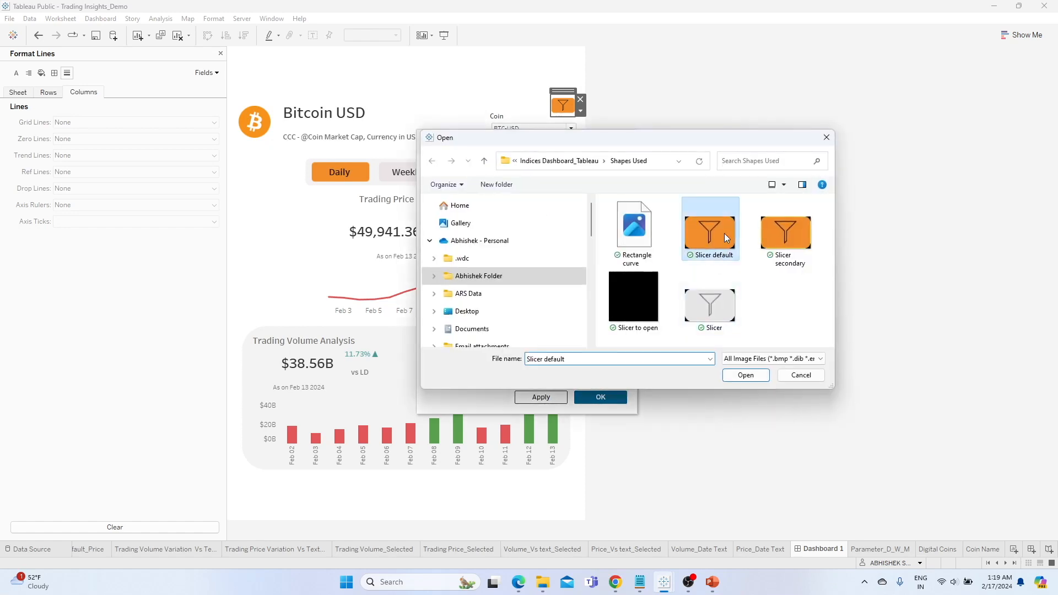
pyautogui.click(747, 376)
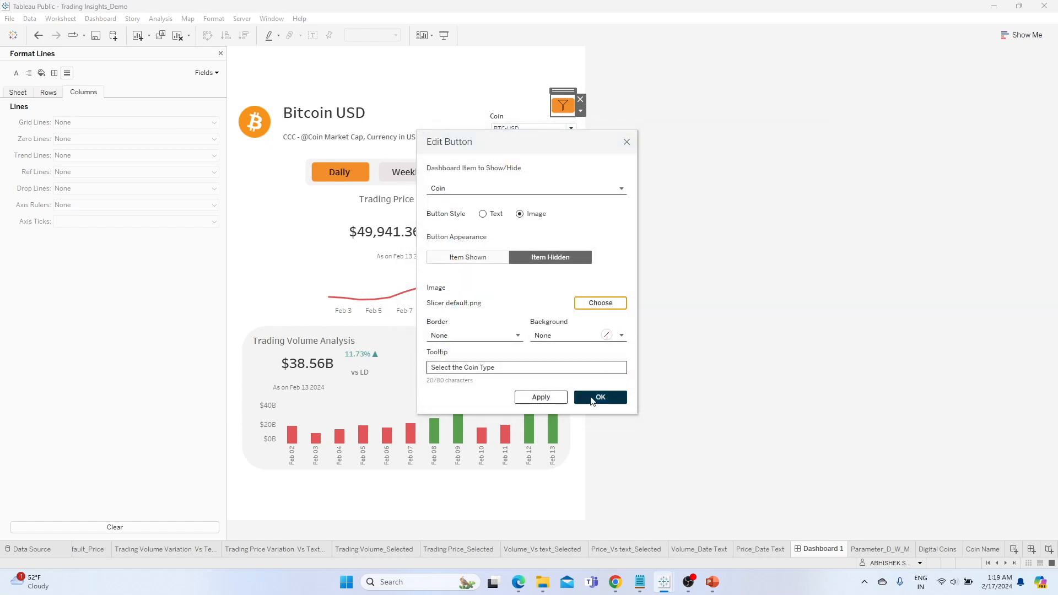
pyautogui.click(593, 398)
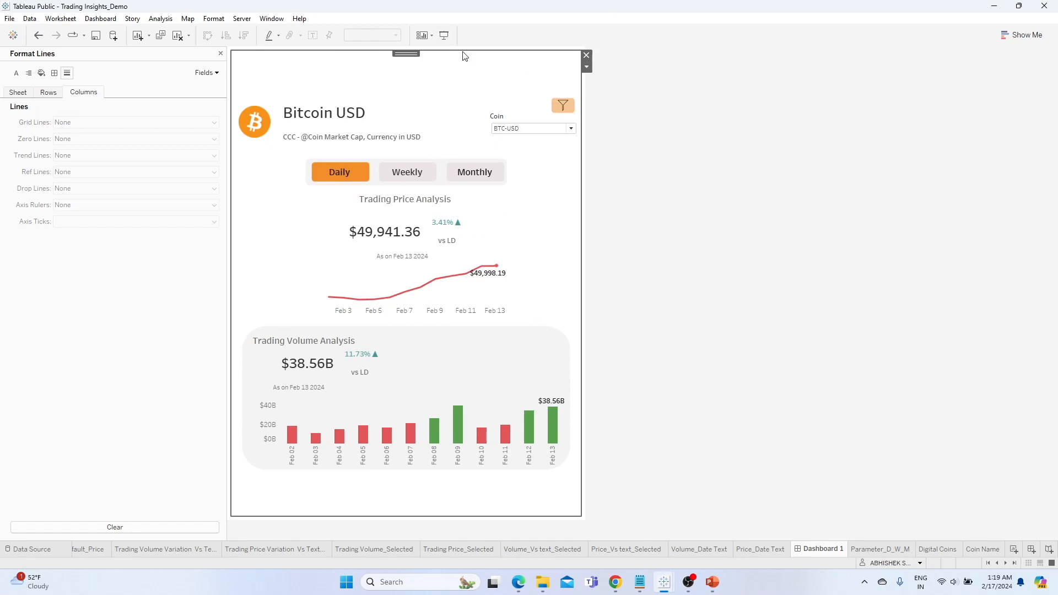
# Test the filter button by hiding the Coin filter and showing it again.
pyautogui.click(561, 103)
pyautogui.click(484, 90)
pyautogui.click(564, 108)
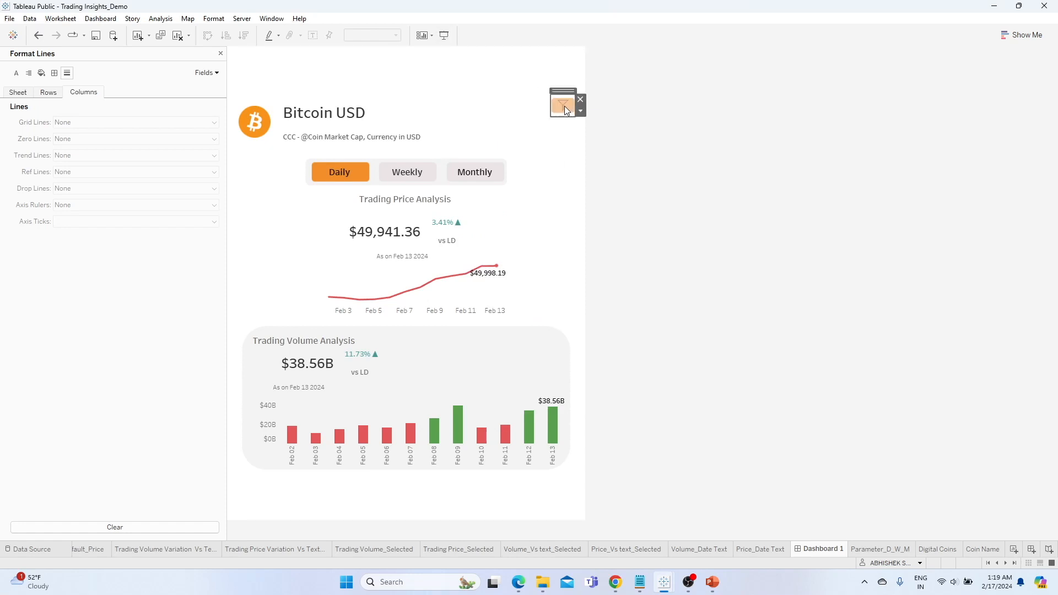
pyautogui.click(511, 104)
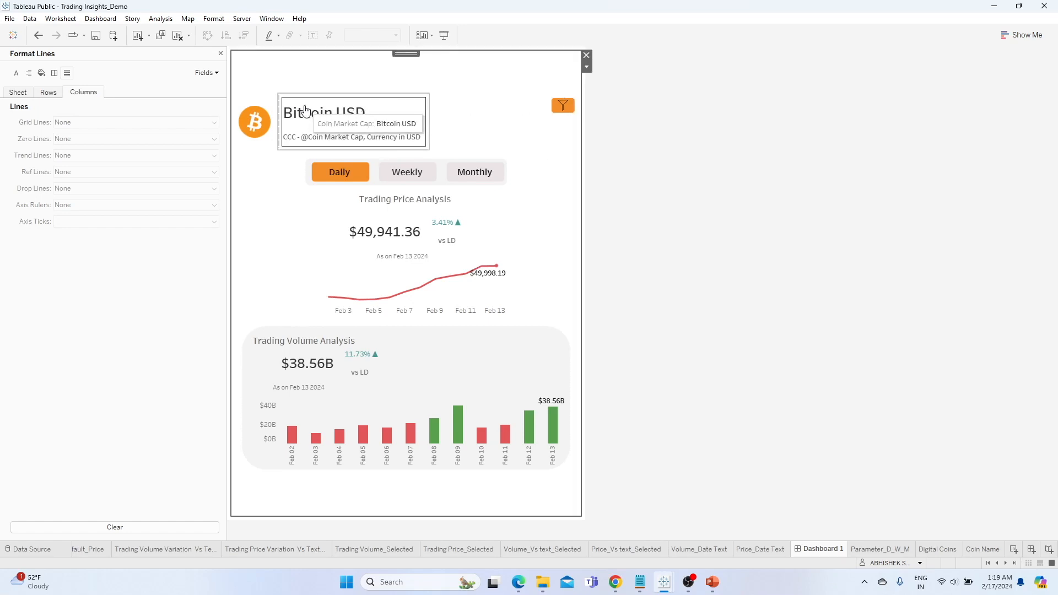
pyautogui.click(563, 107)
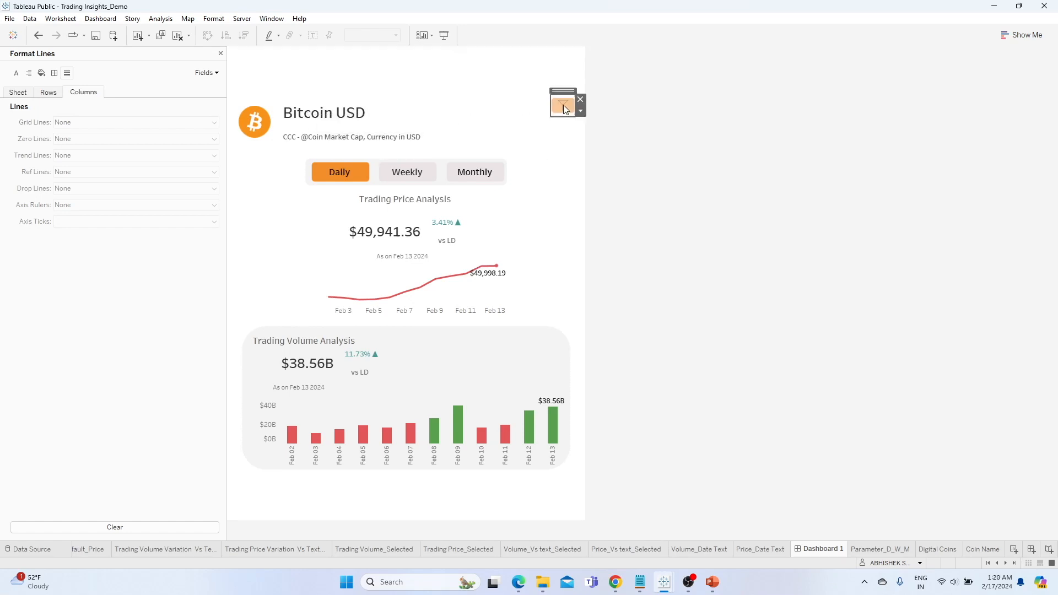
pyautogui.click(580, 111)
pyautogui.click(558, 142)
pyautogui.click(565, 112)
# Hide the Coin filter's title and reduce the filter's height to fit its dropdown.
pyautogui.click(531, 124)
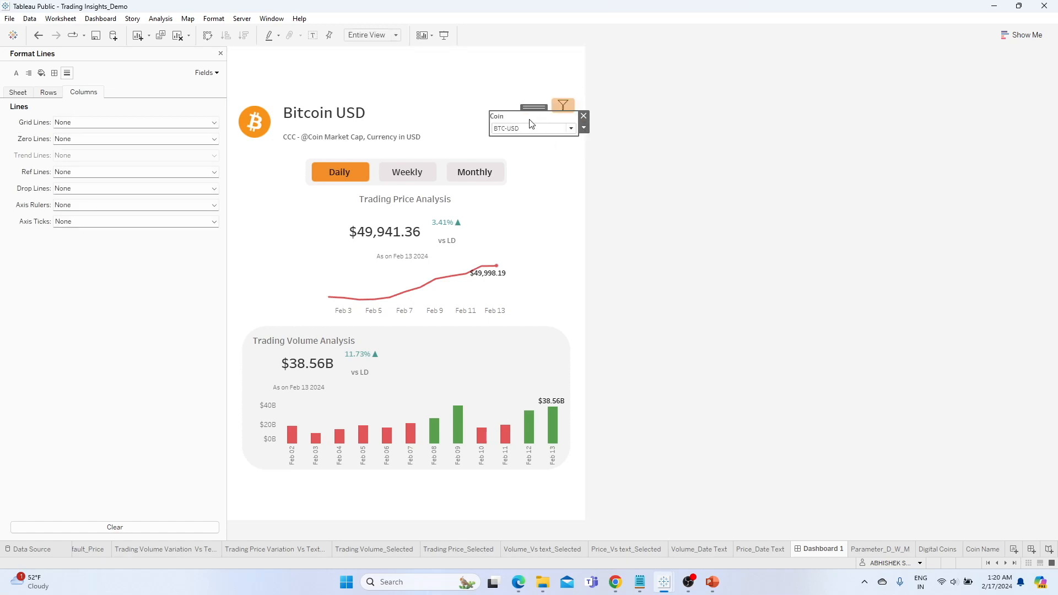
pyautogui.rightClick(532, 123)
pyautogui.click(548, 177)
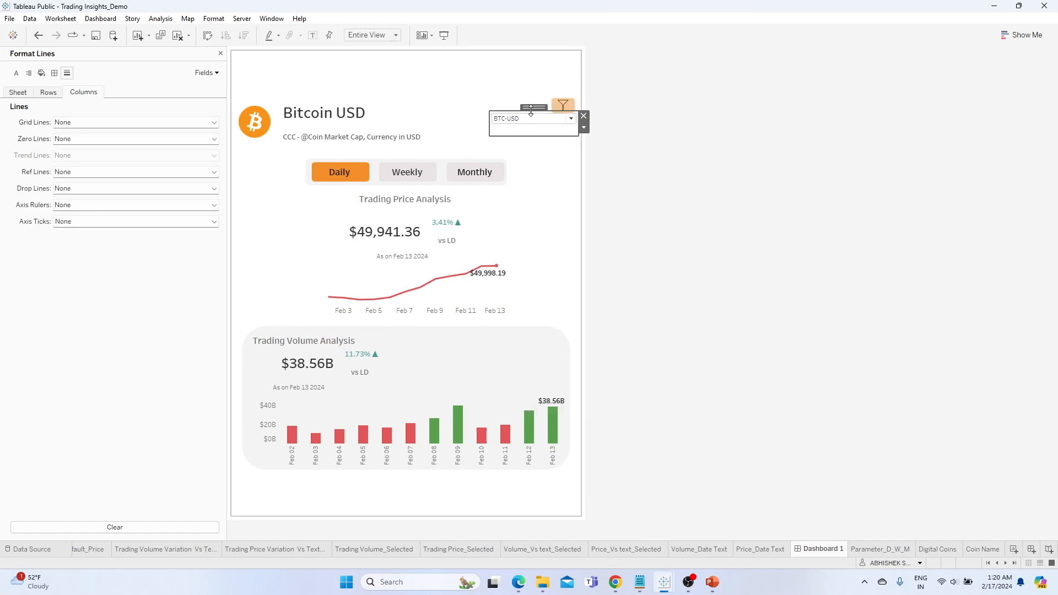
pyautogui.moveTo(531, 136); pyautogui.dragTo(534, 121)
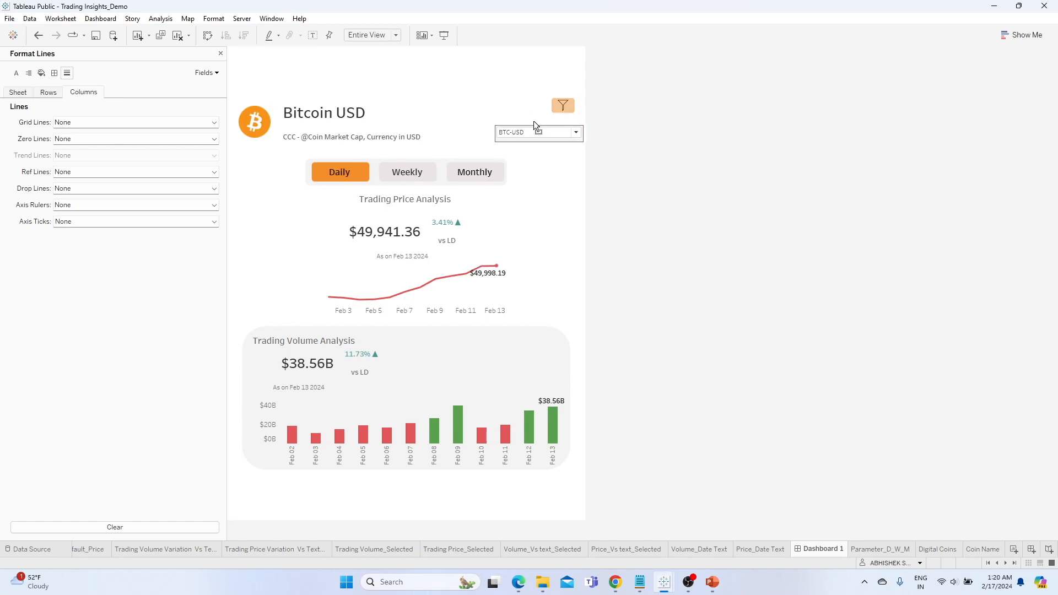
# Align the filter button just above the Coin filter's dropdown and toggle it until the filter is hidden.
pyautogui.click(560, 108)
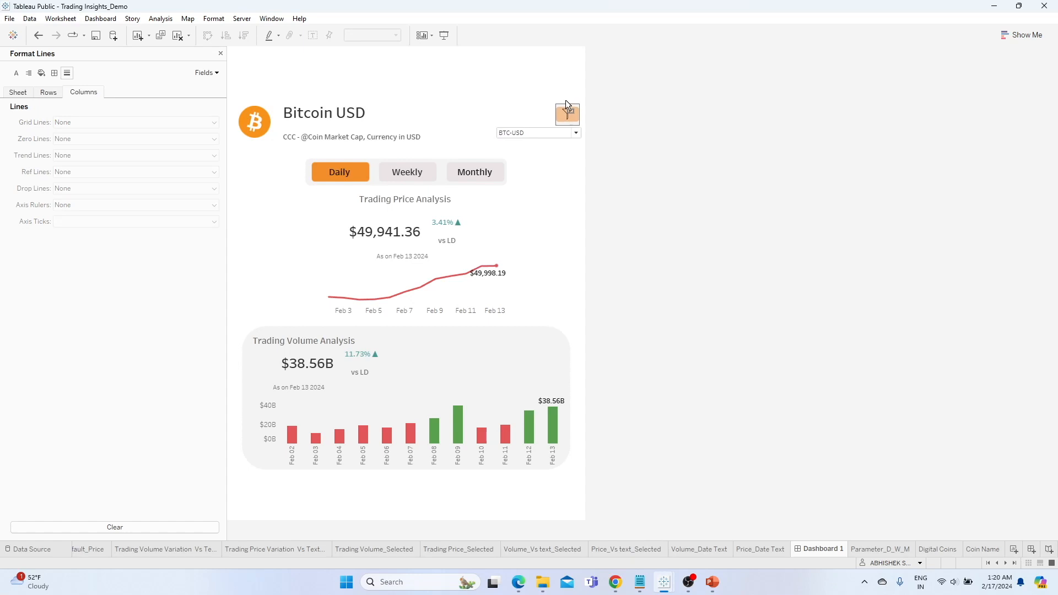
pyautogui.click(567, 101)
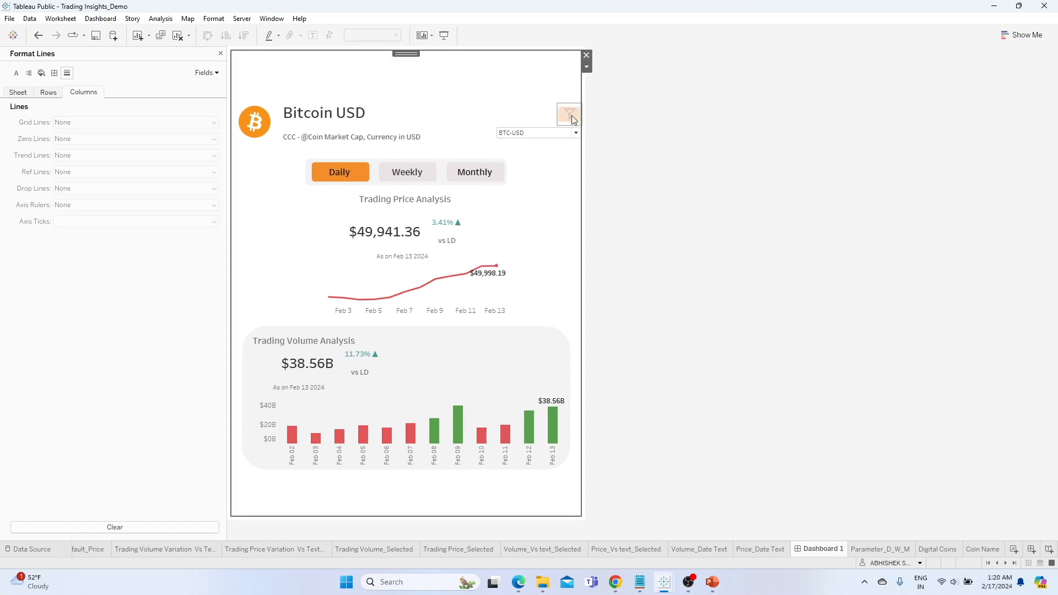
pyautogui.click(572, 105)
pyautogui.click(518, 105)
pyautogui.click(567, 113)
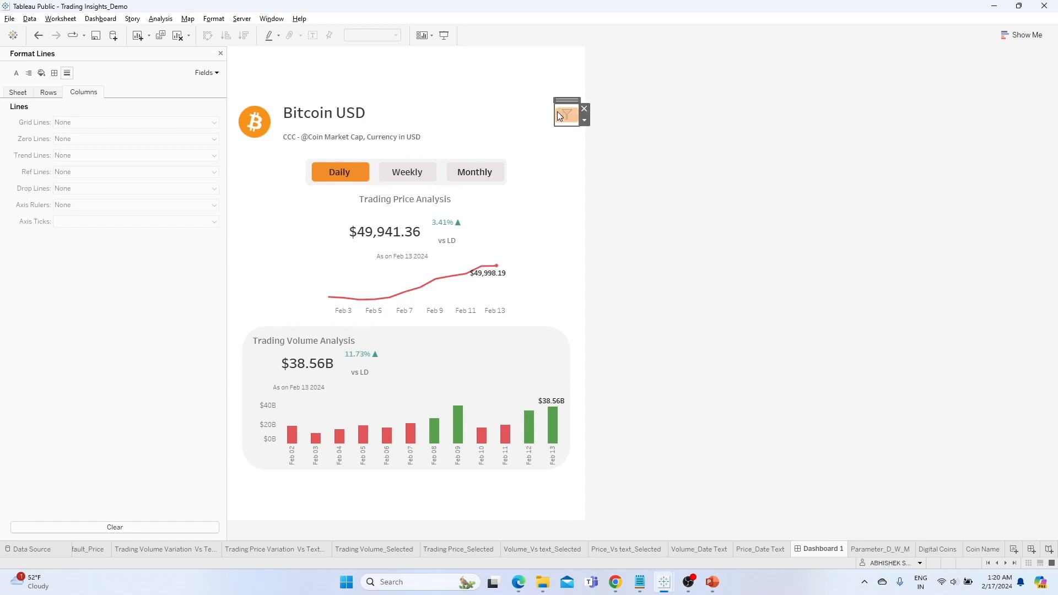
pyautogui.click(562, 117)
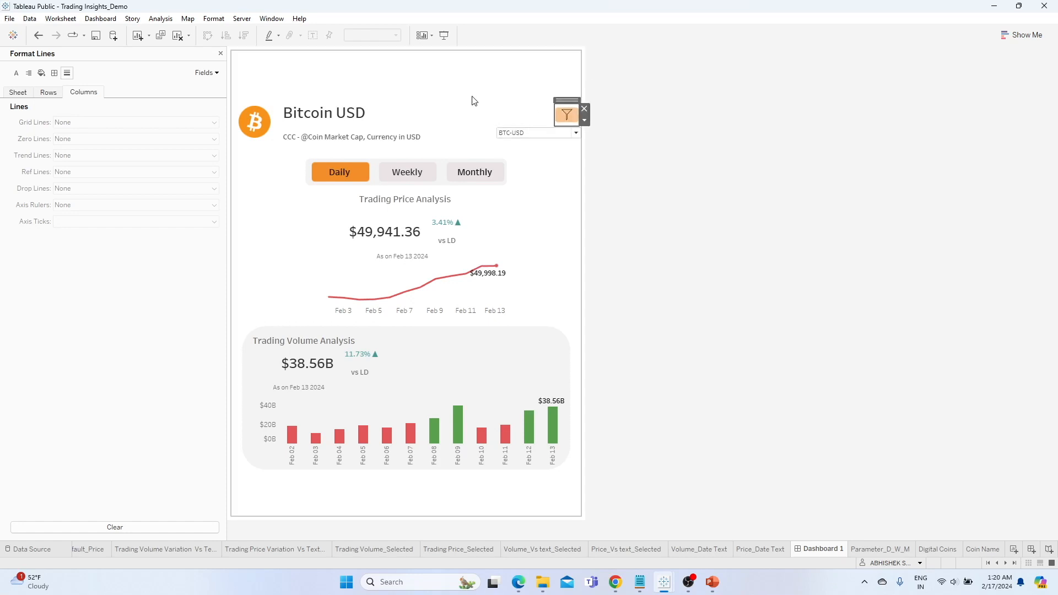
pyautogui.click(560, 120)
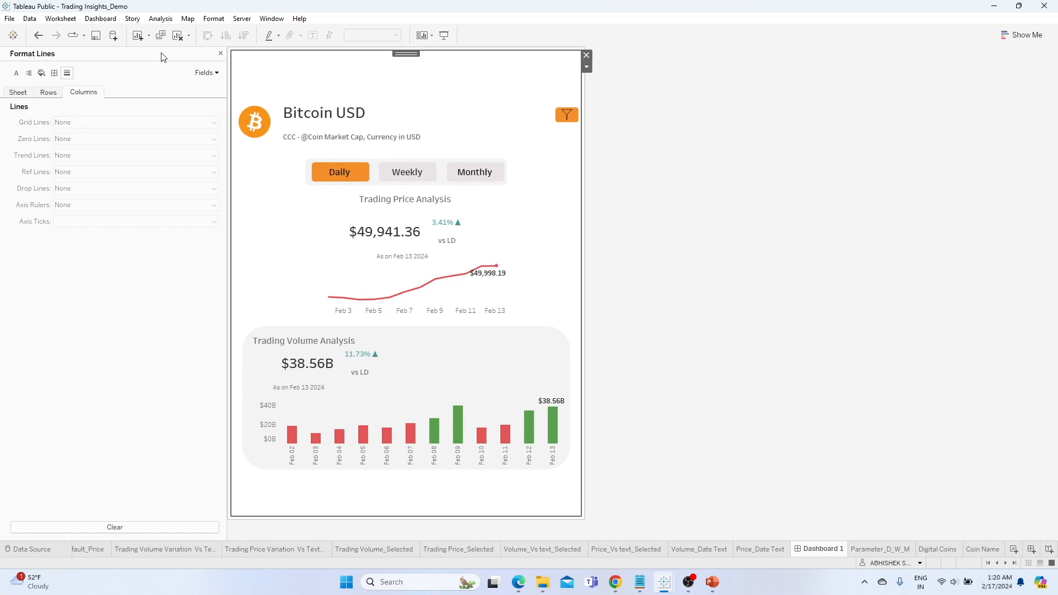
# Edit the Filter_Default dashboard action to remove Coin Name and Digital Coins from its target sheets.
pyautogui.click(18, 73)
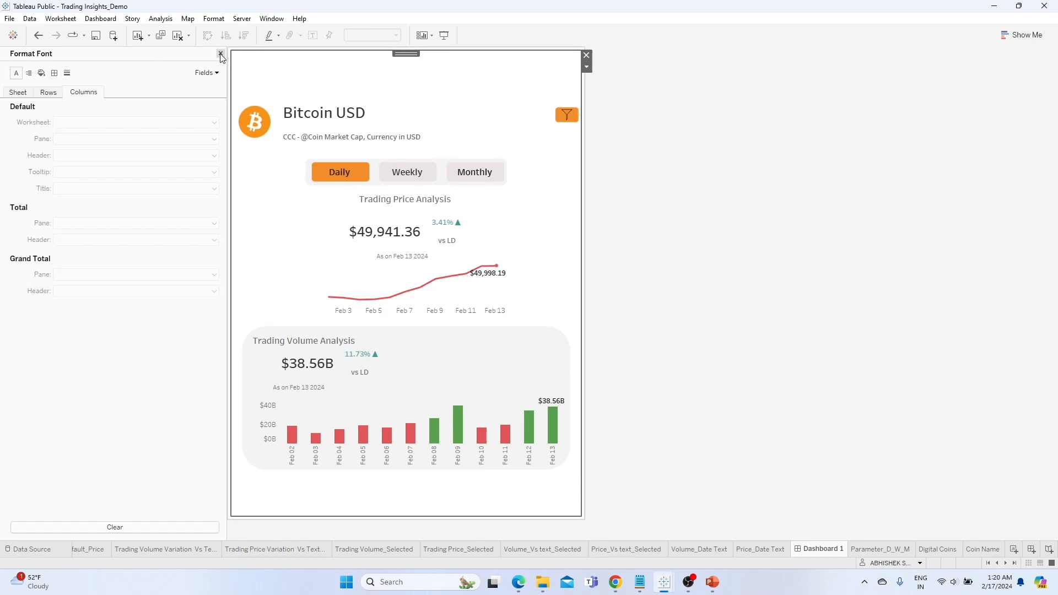
pyautogui.click(221, 54)
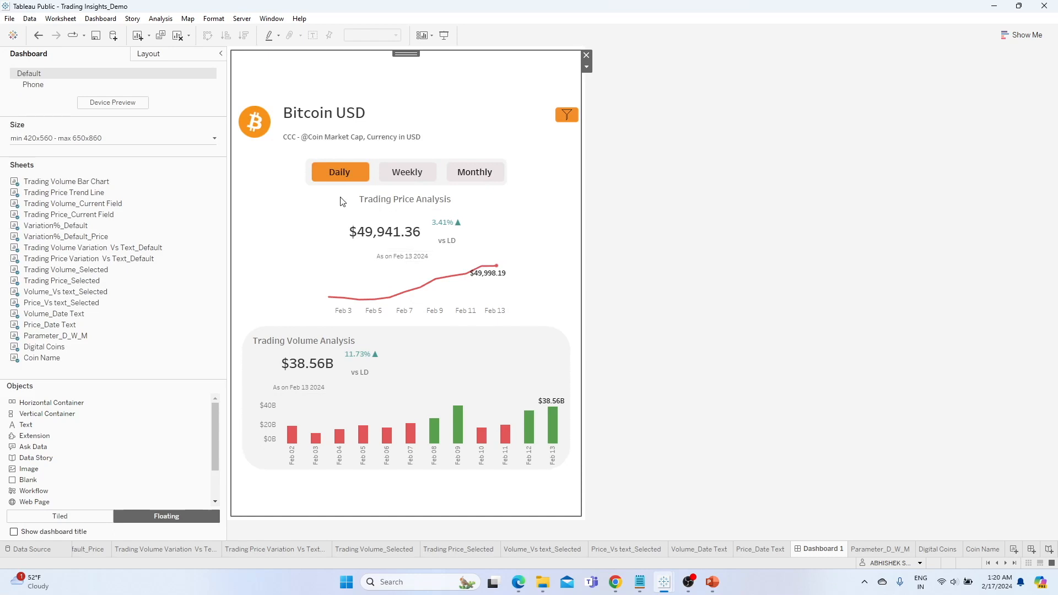
pyautogui.click(102, 19)
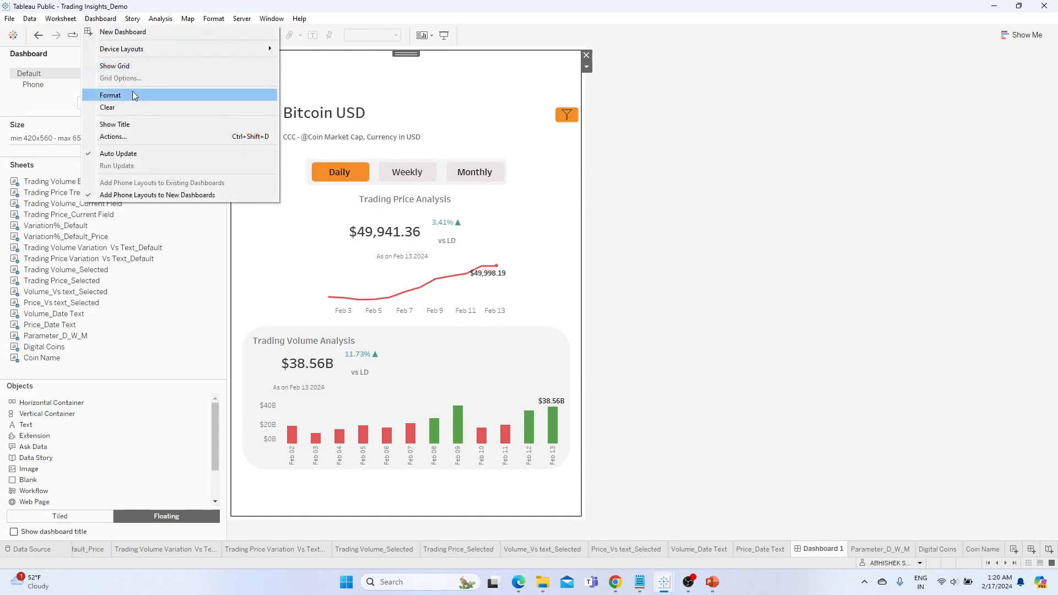
pyautogui.click(124, 137)
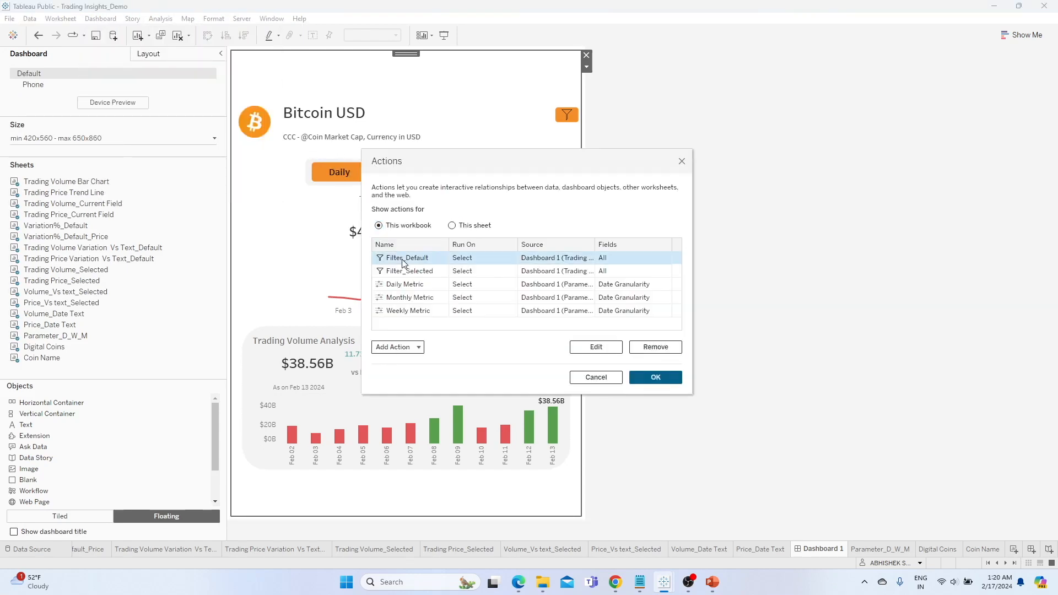
pyautogui.click(596, 347)
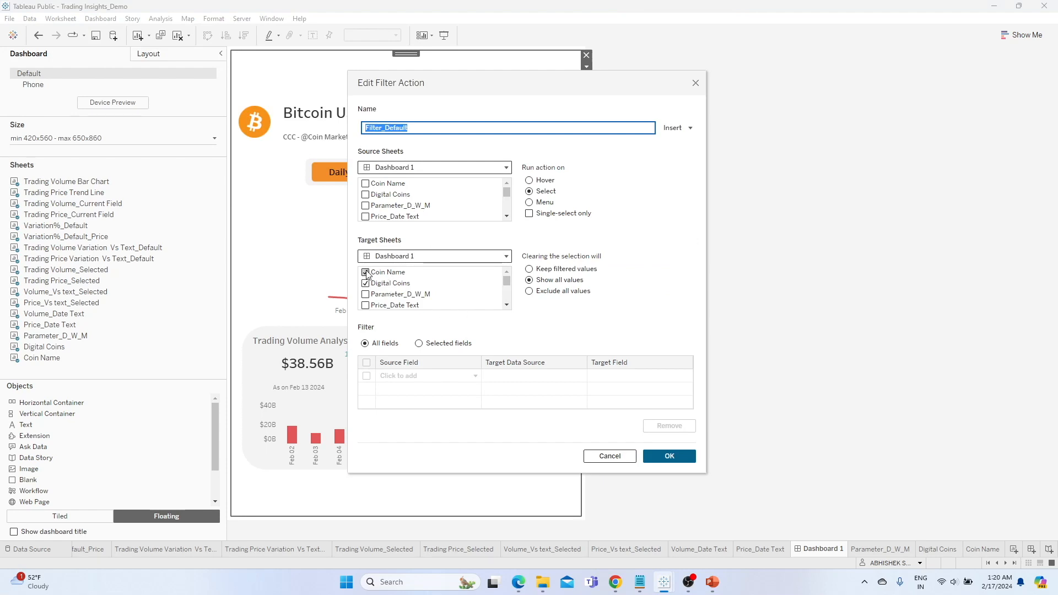
pyautogui.click(365, 273)
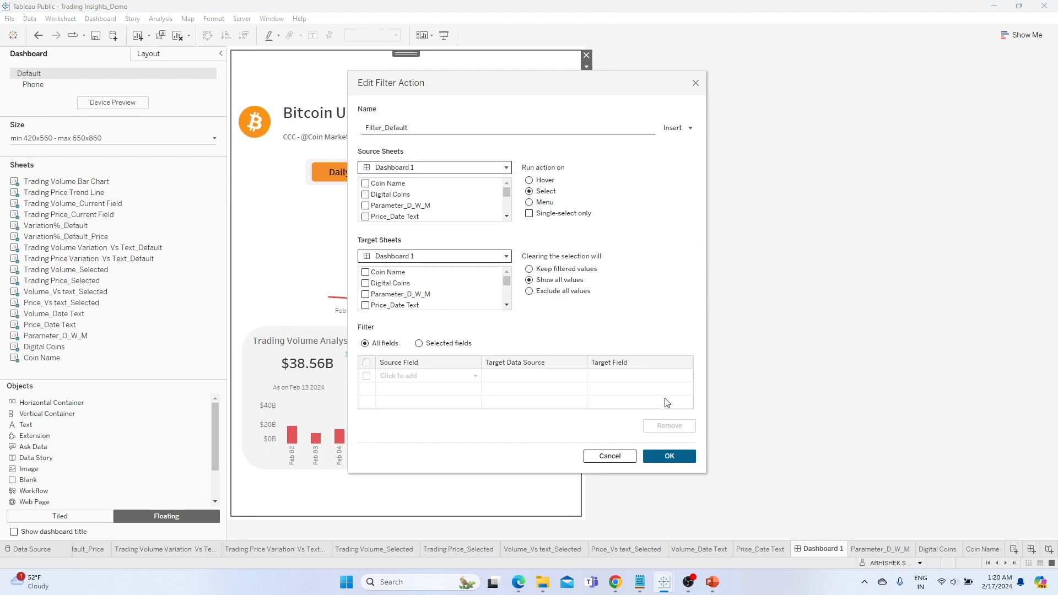
pyautogui.click(681, 455)
# Remove Coin Name and Digital Coins from the Filter_Selected action's target sheets and accept the dashboard actions.
pyautogui.click(460, 272)
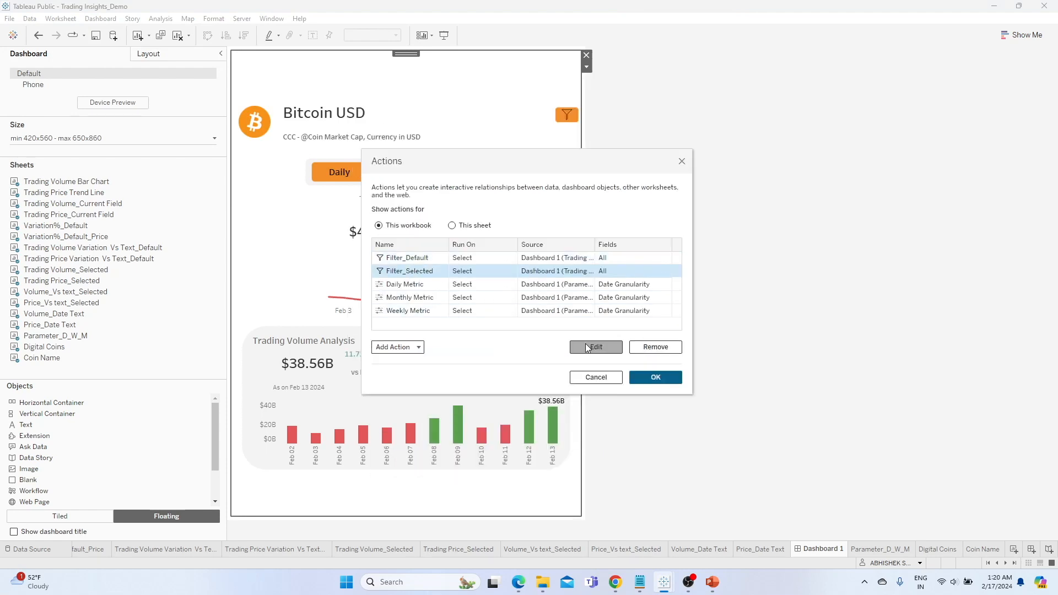
pyautogui.doubleClick(409, 271)
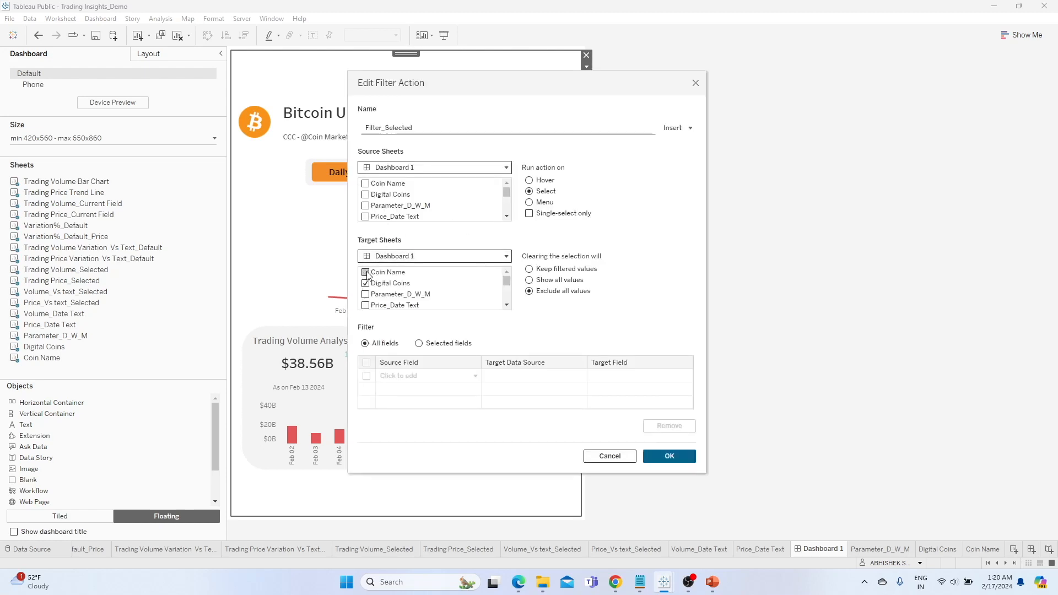
pyautogui.click(669, 456)
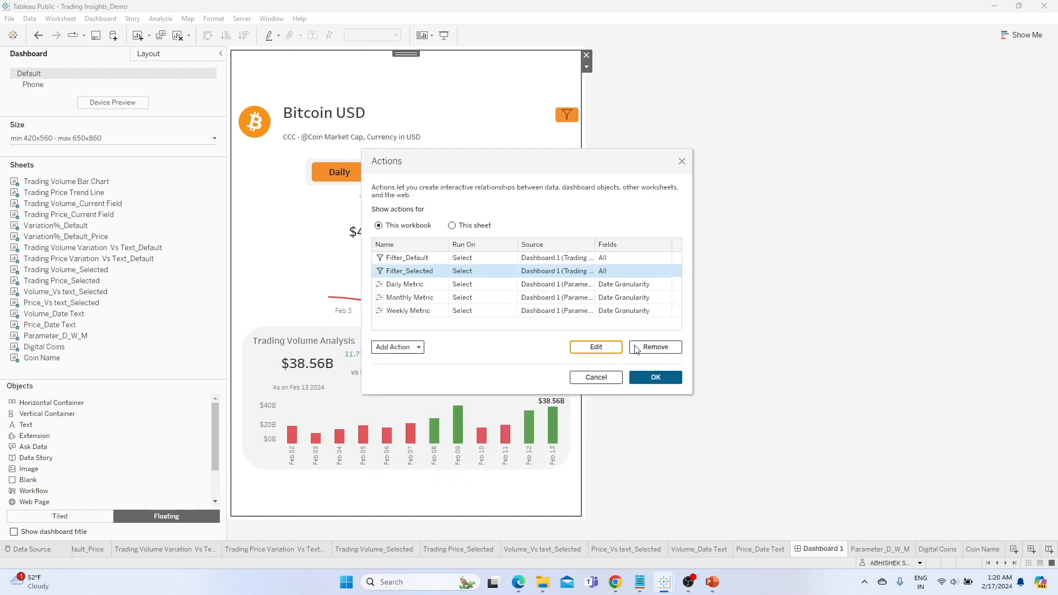
pyautogui.click(653, 378)
# Test the edited filter actions by selecting and clearing volume bars in the Daily and Weekly views.
pyautogui.click(436, 436)
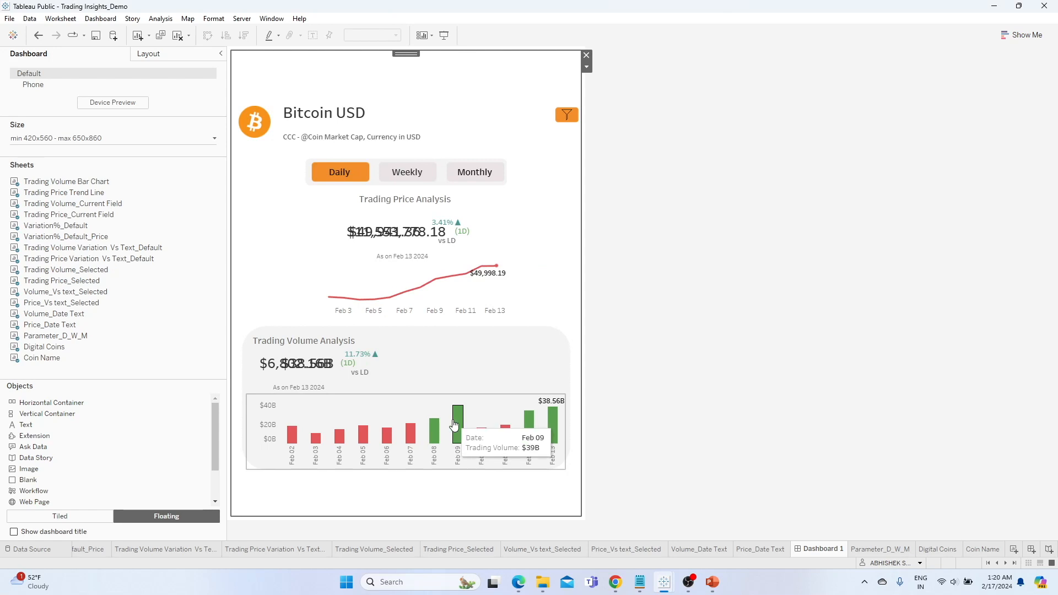
pyautogui.click(434, 435)
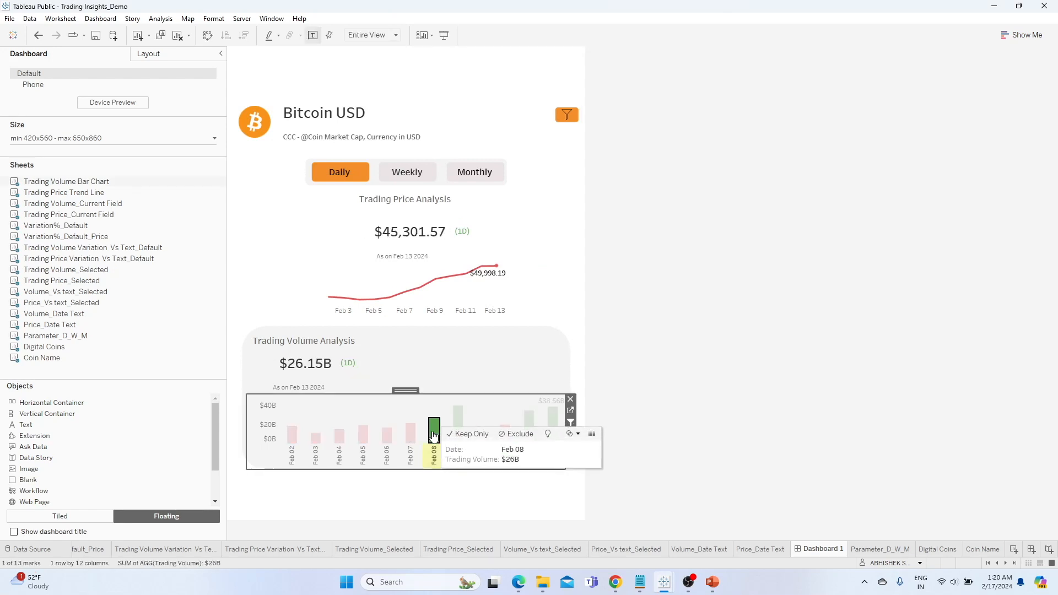
pyautogui.click(516, 382)
pyautogui.click(385, 184)
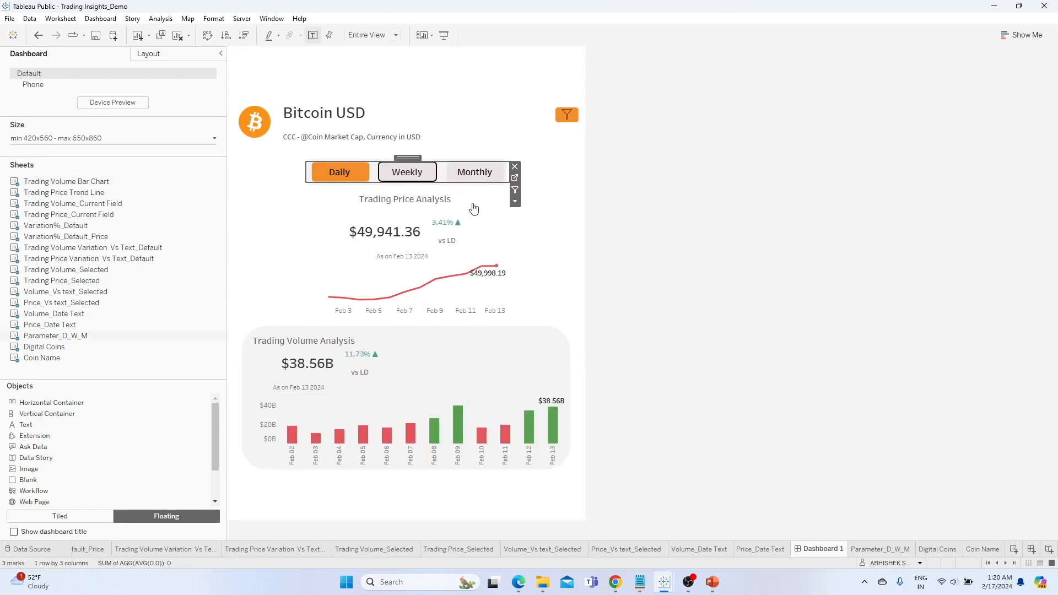
pyautogui.click(482, 434)
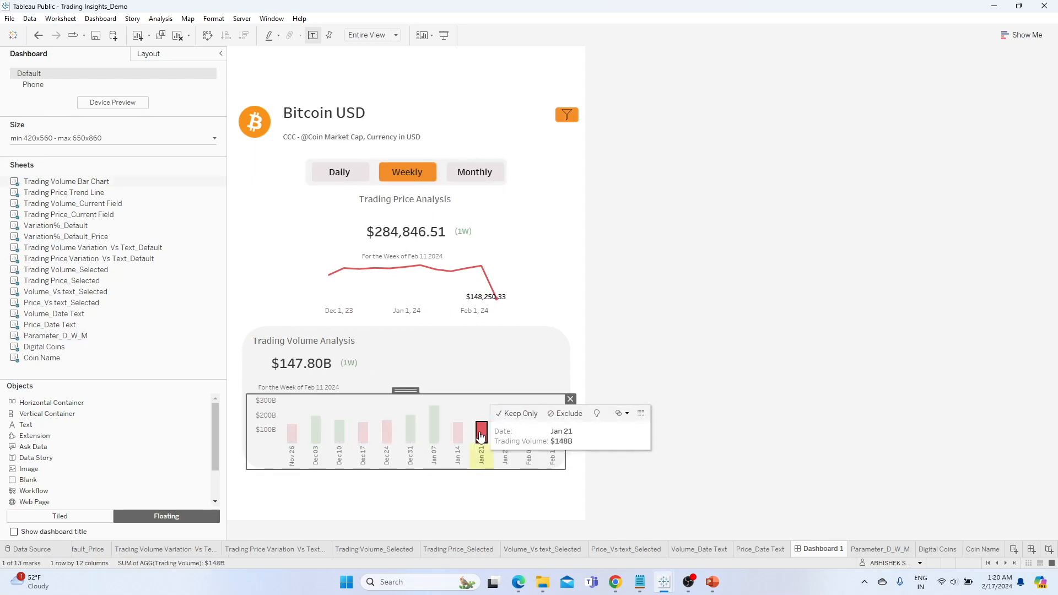
pyautogui.click(544, 274)
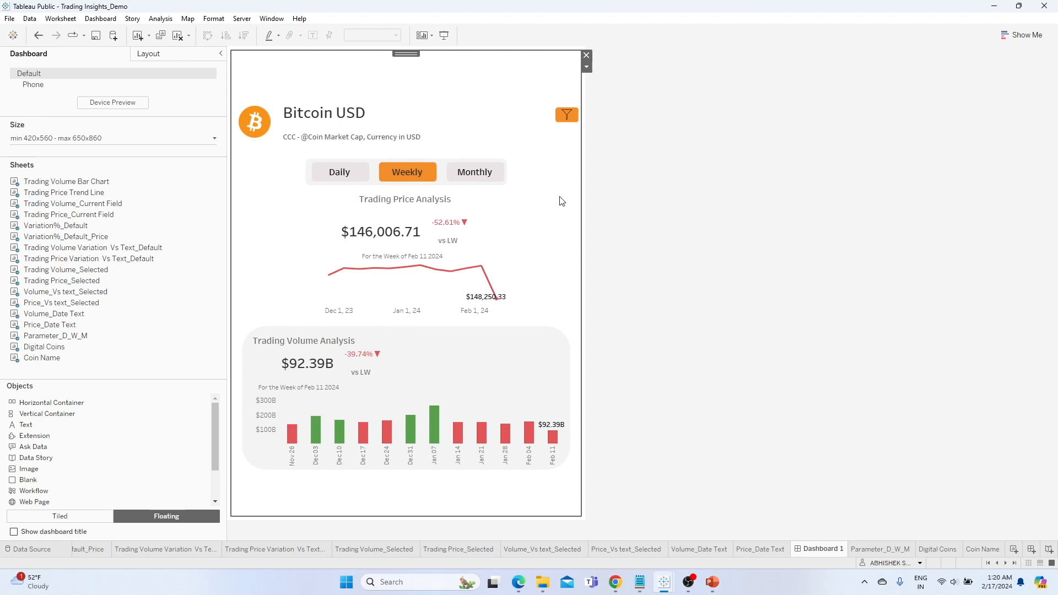
# Test the time frame selector by switching to Daily, Monthly and back to Daily.
pyautogui.click(341, 172)
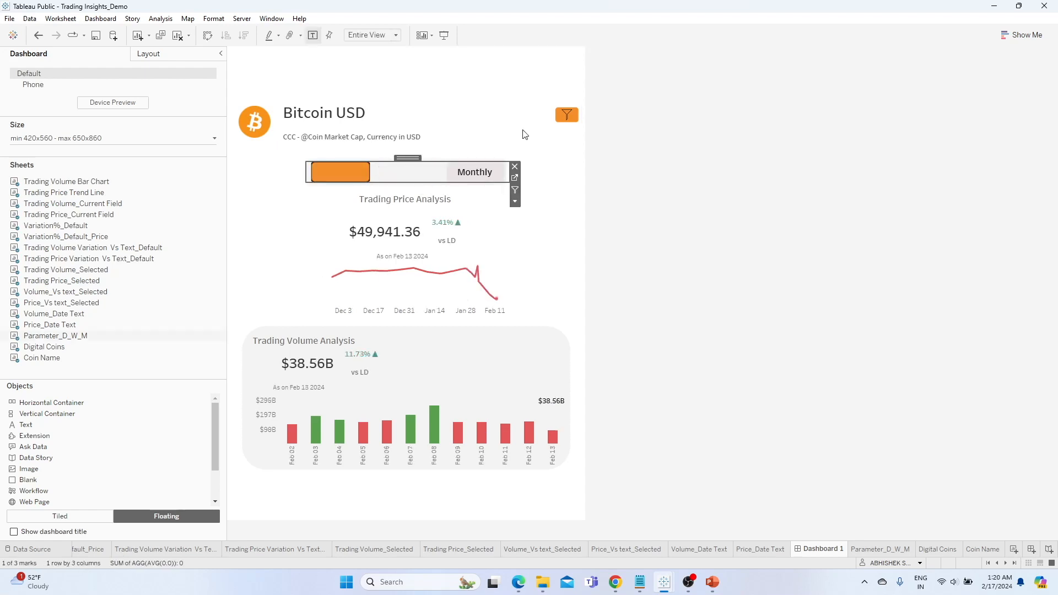
pyautogui.click(477, 177)
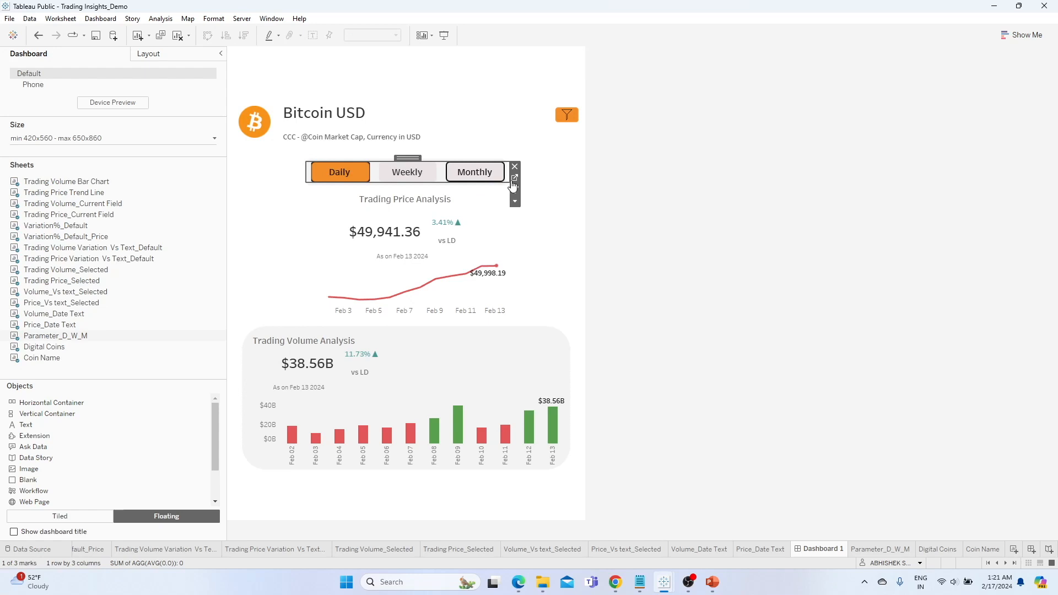
pyautogui.click(355, 183)
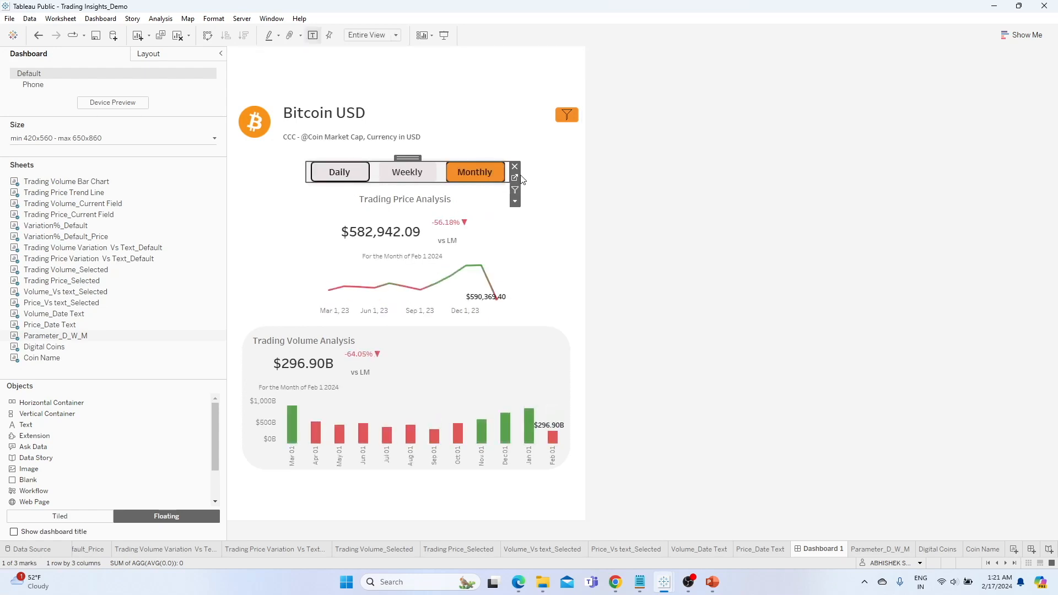
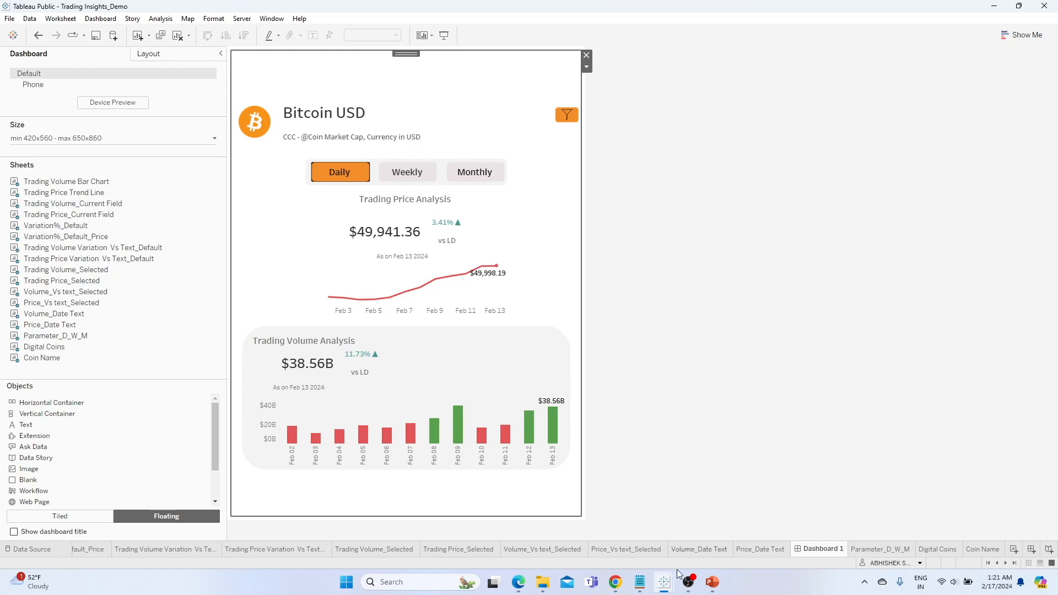
# Check the banner design in the finished Trading Insights workbook and return to the Trading Insights_Demo dashboard.
pyautogui.moveTo(666, 577)
pyautogui.click(698, 492)
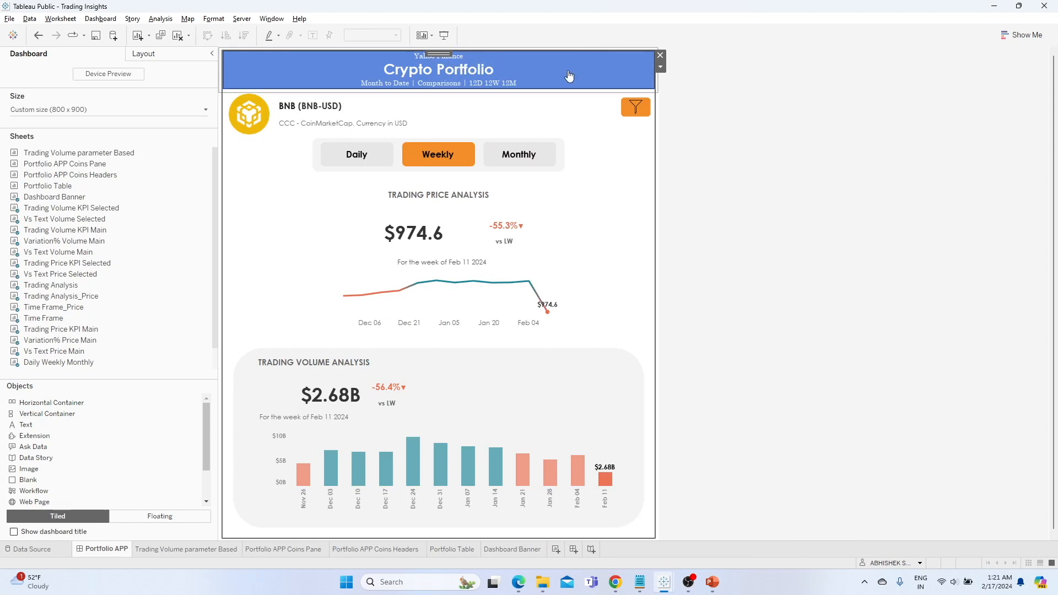
pyautogui.hotkey('alt', 'Tab')
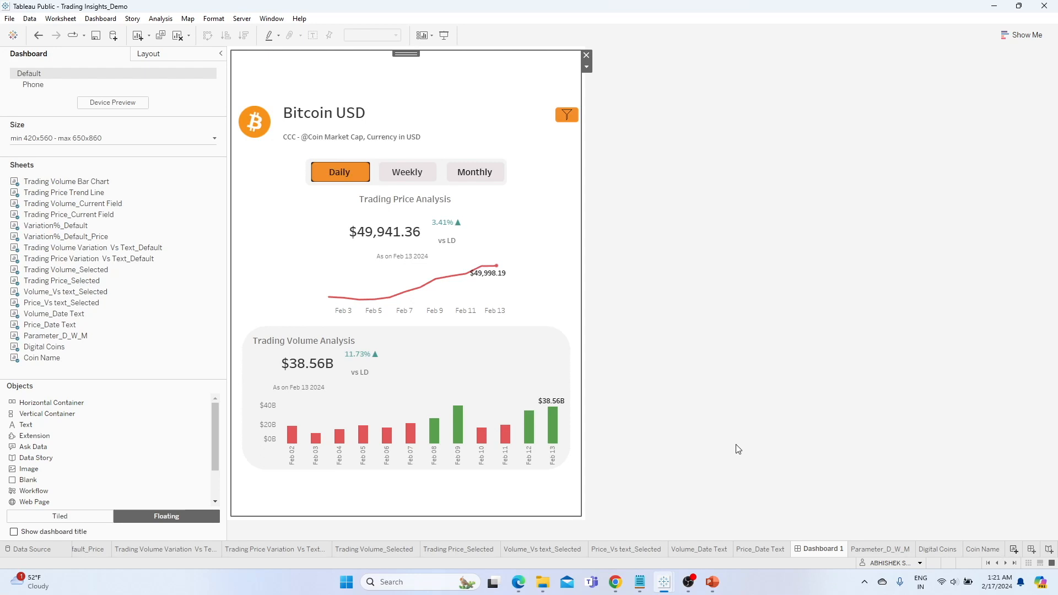
# Add a new worksheet and start a calculated field named Header containing the text Crypto Portfolio.
pyautogui.click(1014, 549)
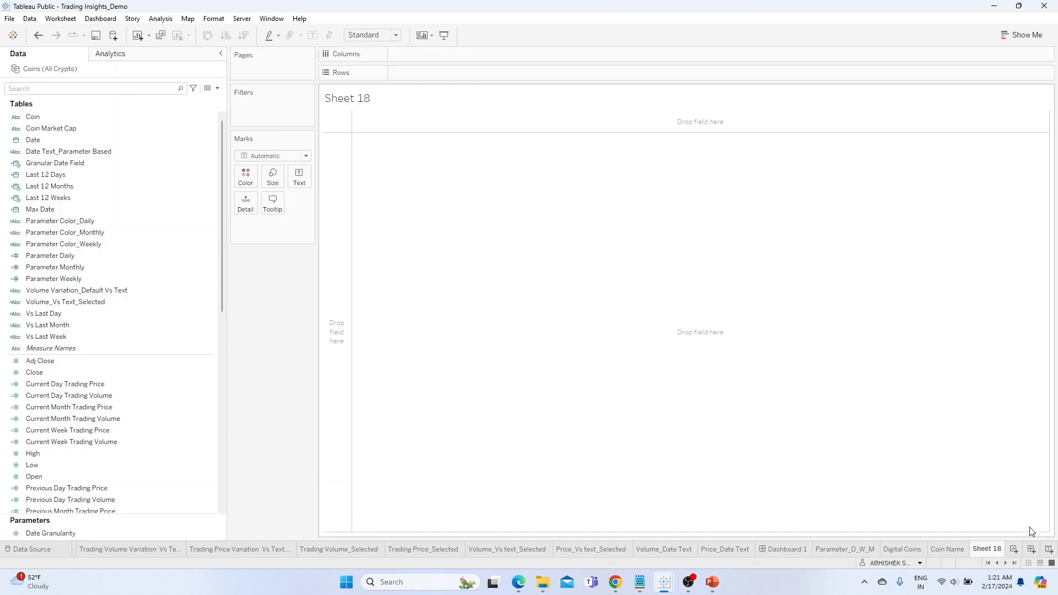
pyautogui.click(218, 89)
pyautogui.click(199, 100)
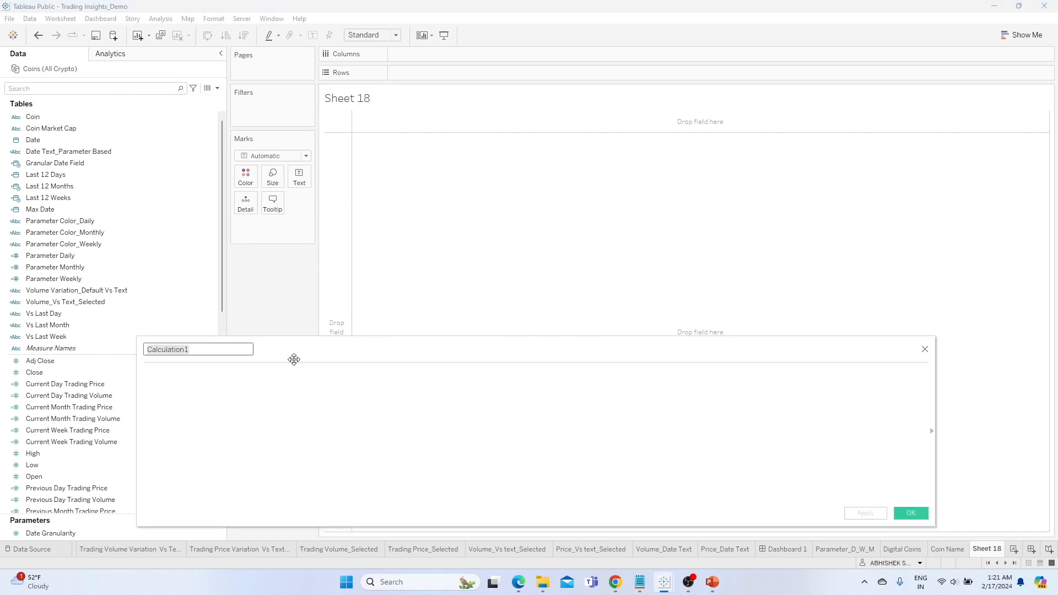
pyautogui.write('Header')
pyautogui.press('Tab')
pyautogui.write('Crypto Portfolio')
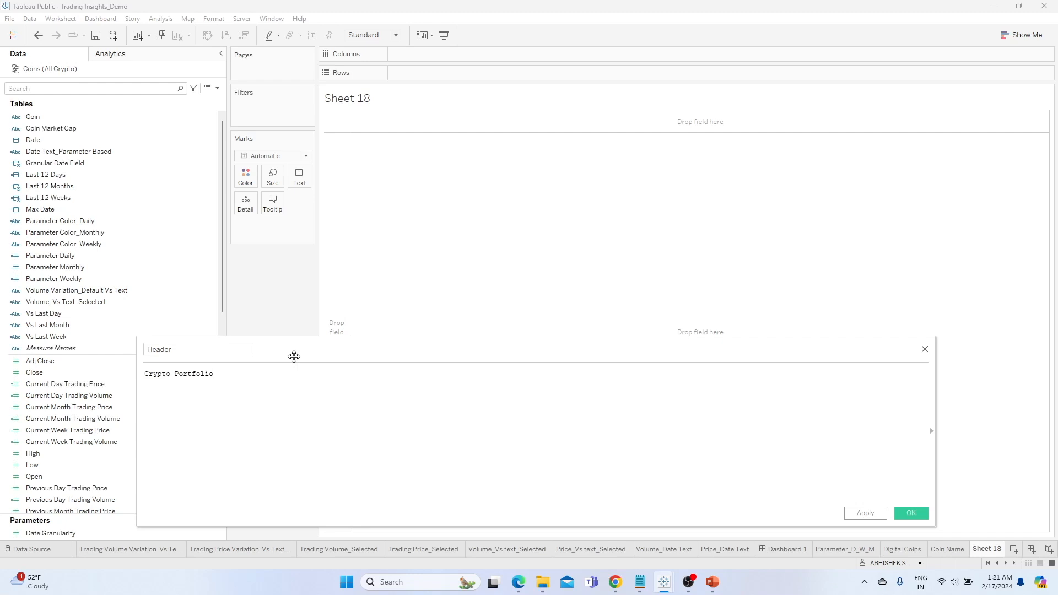
# Enclose the Header formula's text in double quotes to make it a string, and save the calculated field.
pyautogui.moveTo(225, 372); pyautogui.dragTo(137, 377)
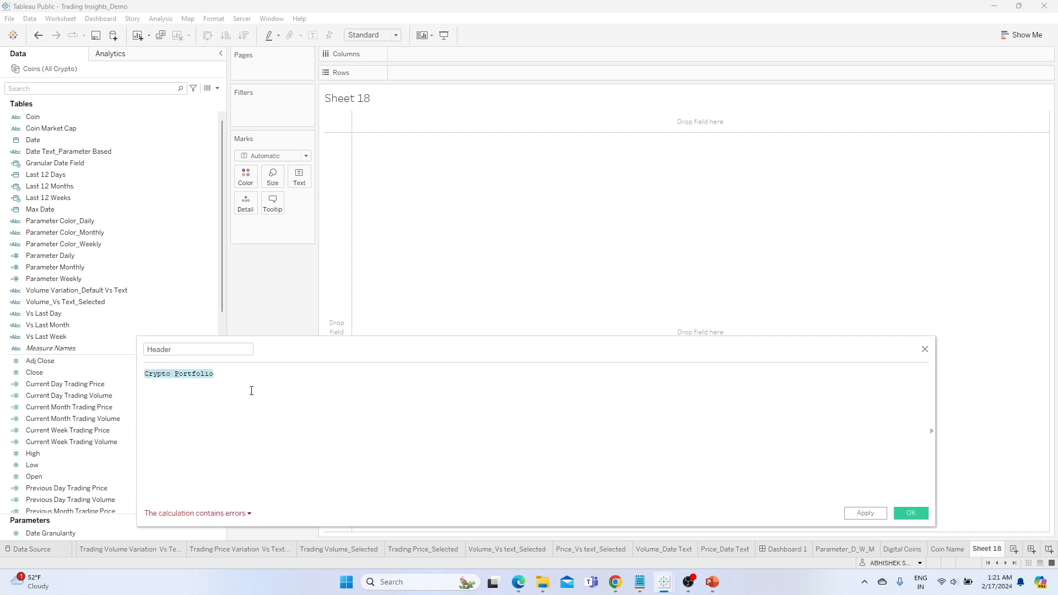
pyautogui.click(338, 389)
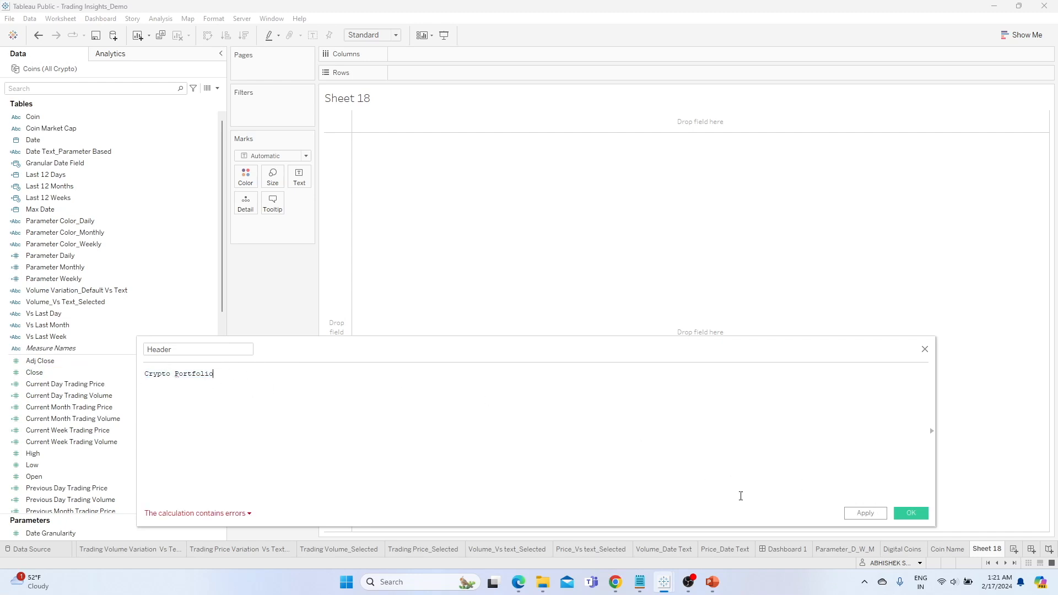
pyautogui.write('"')
pyautogui.press('Home')
pyautogui.write('"')
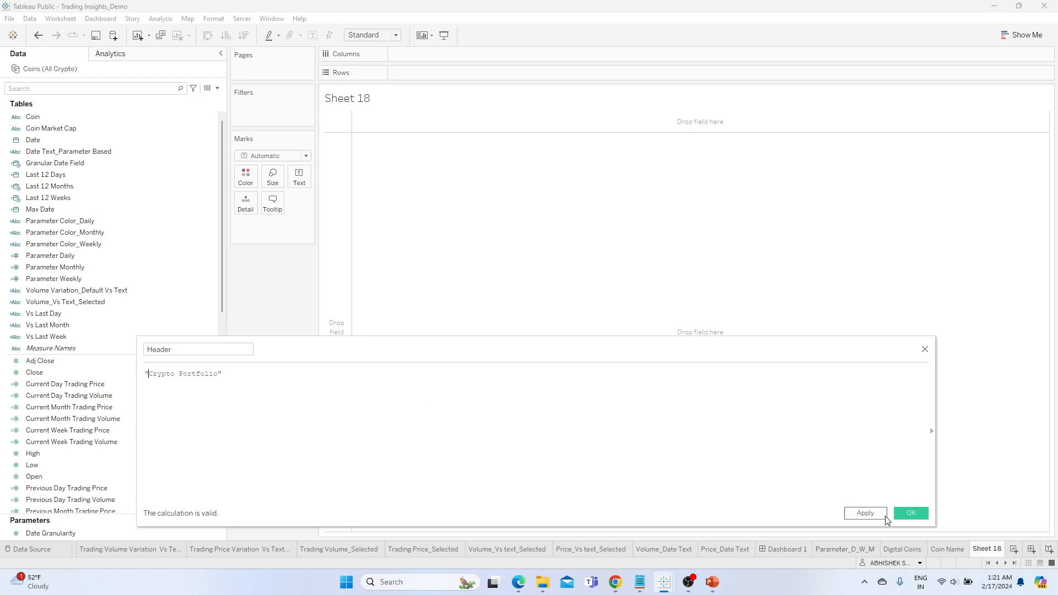
pyautogui.click(864, 513)
pyautogui.click(911, 513)
# Show the Header field as the text label of Sheet 18 and fit the sheet to Entire View.
pyautogui.moveTo(145, 185); pyautogui.dragTo(299, 177)
pyautogui.click(394, 35)
pyautogui.click(380, 71)
# Format the column header alignment of Sheet 18 as Center.
pyautogui.rightClick(471, 245)
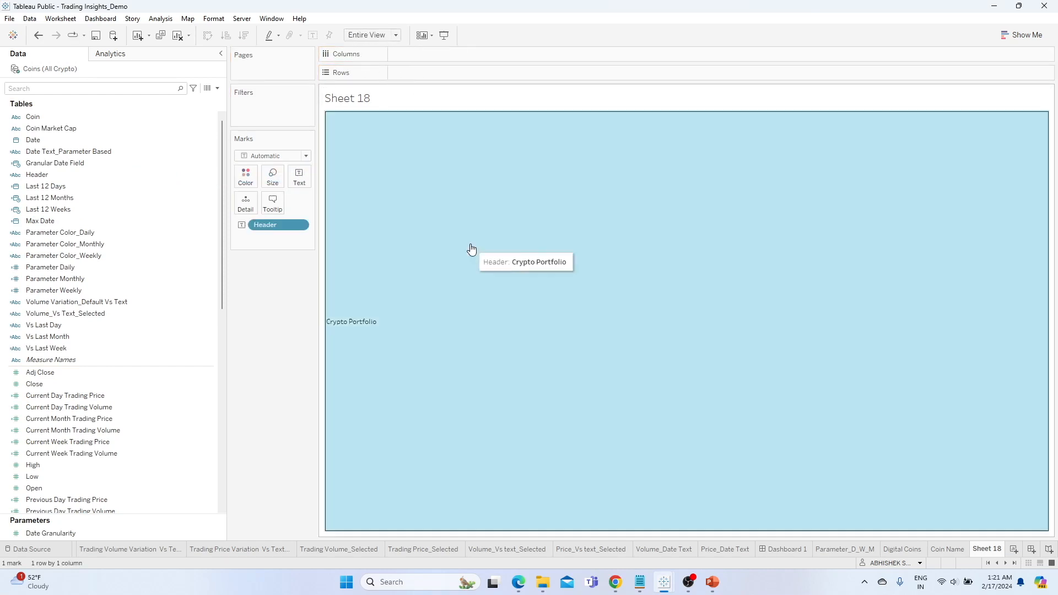
pyautogui.click(517, 282)
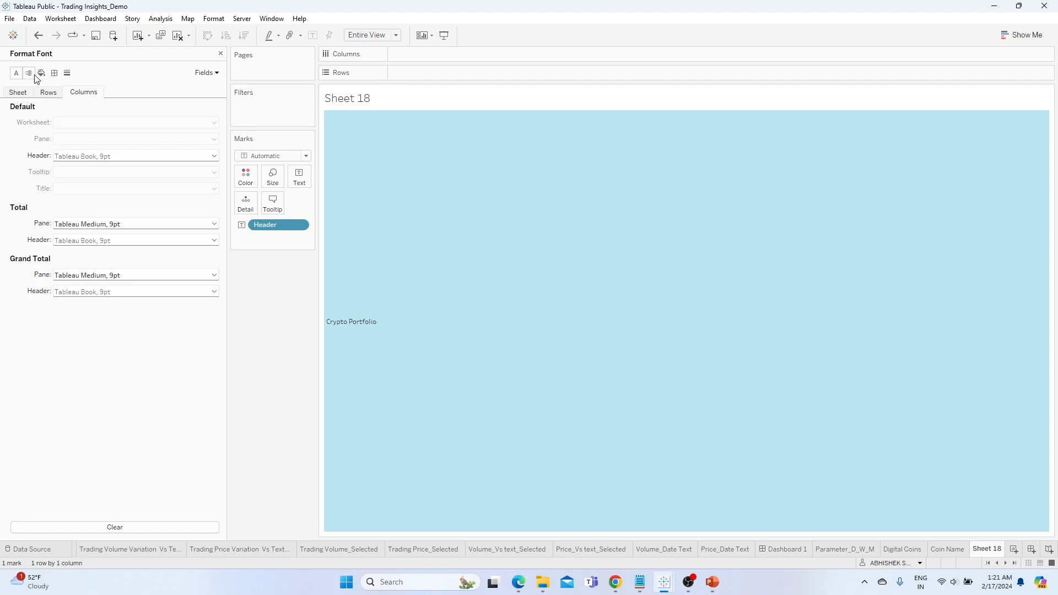
pyautogui.click(28, 73)
pyautogui.click(82, 140)
pyautogui.click(81, 183)
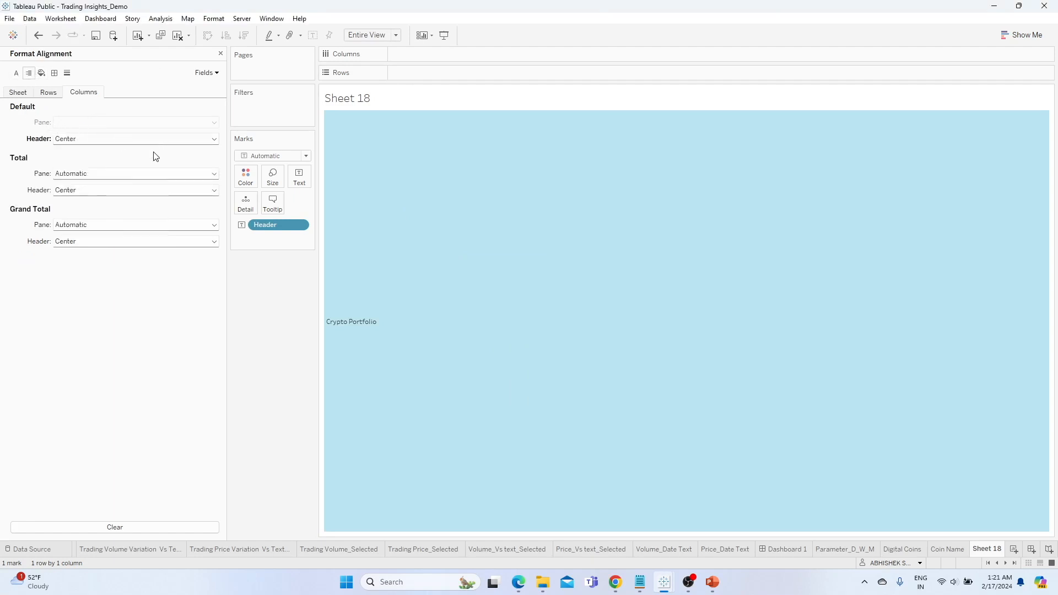
# Set the horizontal alignment of Sheet 18's text label to Center.
pyautogui.click(266, 283)
pyautogui.click(303, 181)
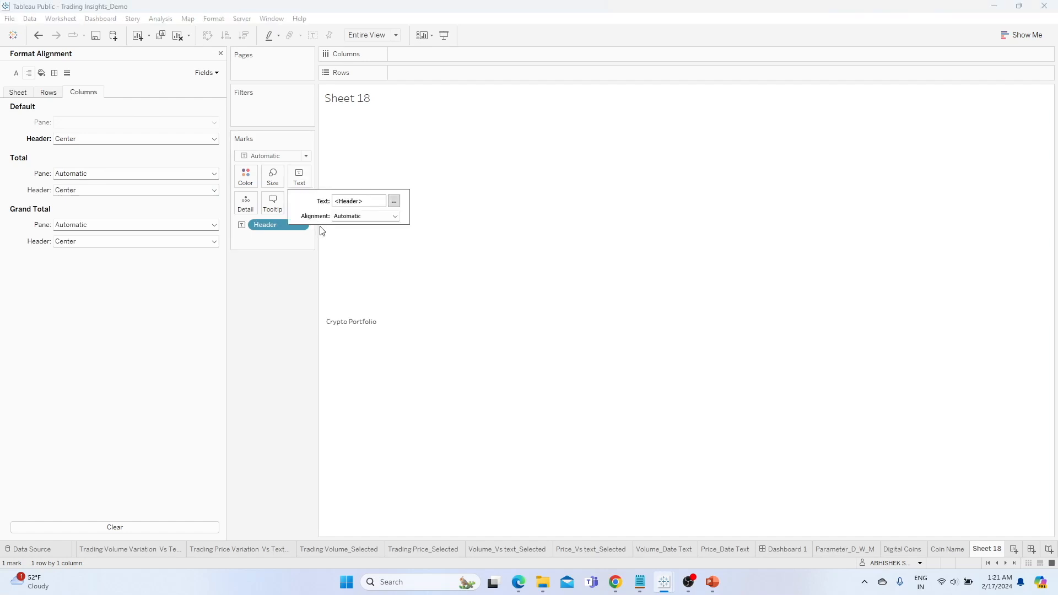
pyautogui.click(367, 216)
pyautogui.click(359, 259)
pyautogui.click(282, 275)
# Set the column borders of Sheet 18 to None for both the total pane and the total header.
pyautogui.click(16, 72)
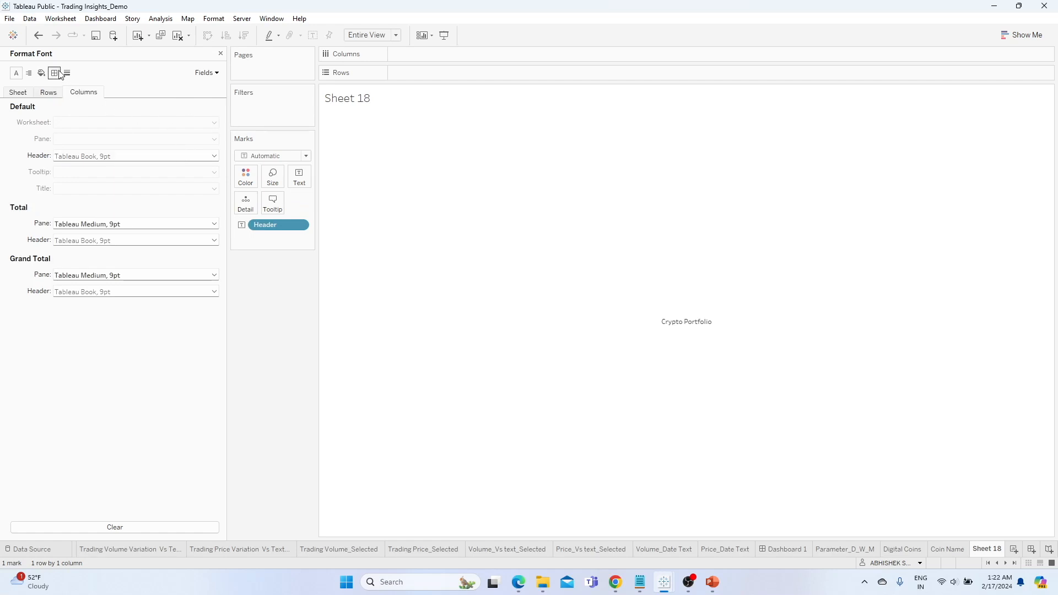
pyautogui.click(58, 73)
pyautogui.click(67, 191)
pyautogui.click(96, 206)
pyautogui.click(10, 202)
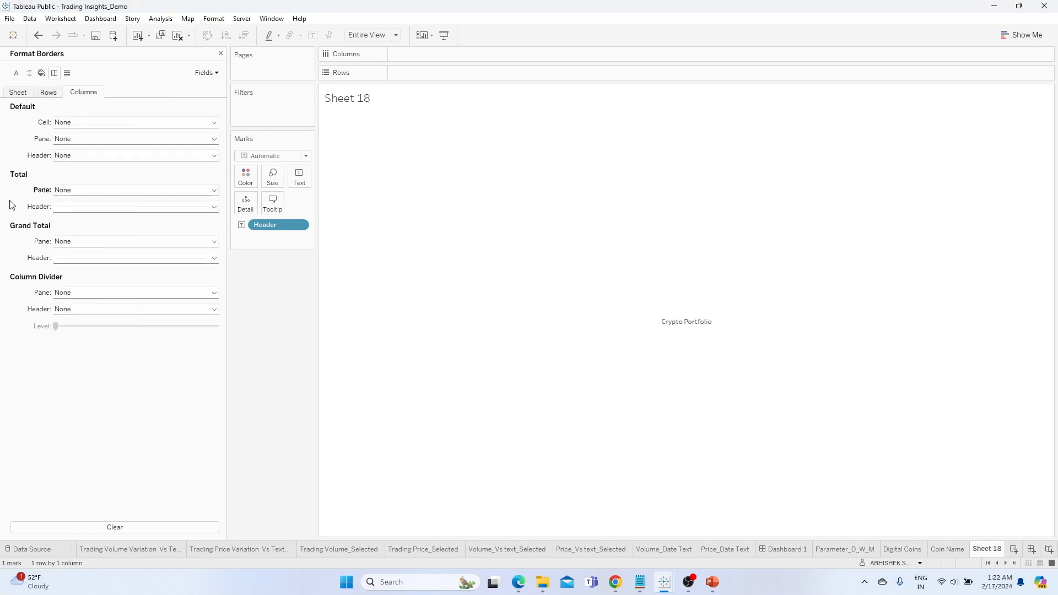
pyautogui.click(76, 206)
pyautogui.click(88, 219)
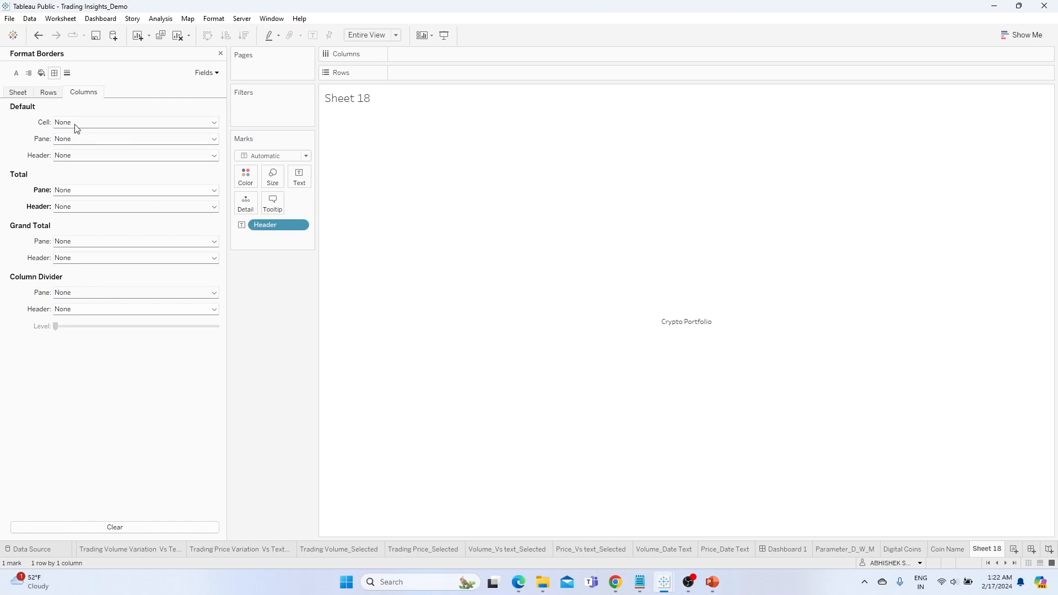
# Set the row total header border of Sheet 18 to None.
pyautogui.click(49, 94)
pyautogui.click(97, 206)
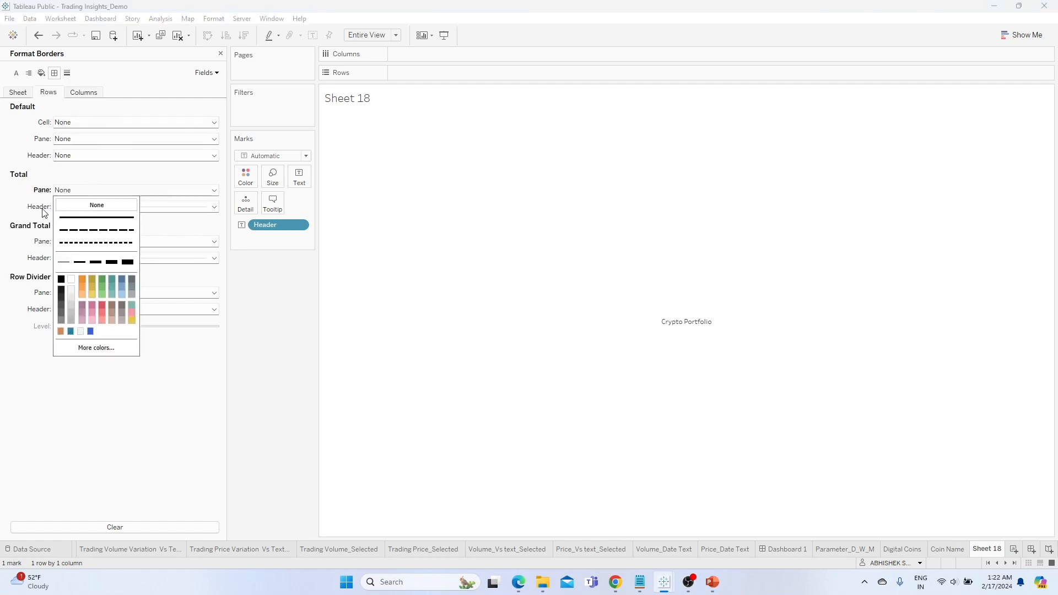
pyautogui.click(76, 213)
pyautogui.click(76, 208)
pyautogui.click(71, 219)
pyautogui.click(72, 257)
pyautogui.click(77, 254)
pyautogui.click(85, 93)
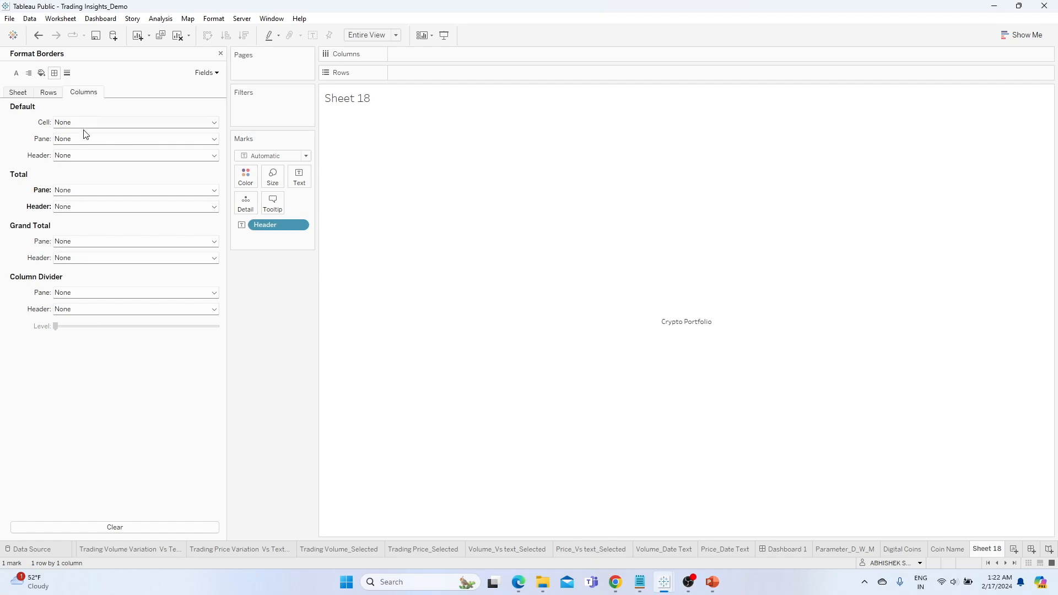
# Format the Header field in the text label as 26 pt bold and apply the label change.
pyautogui.click(299, 177)
pyautogui.click(393, 201)
pyautogui.hotkey('ctrl', 'a')
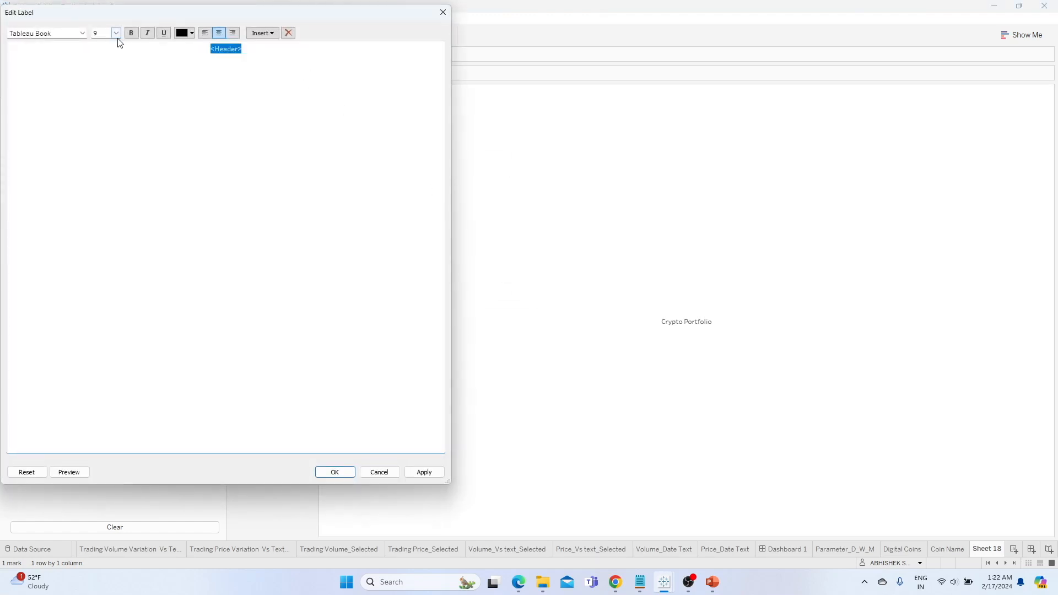
pyautogui.click(117, 34)
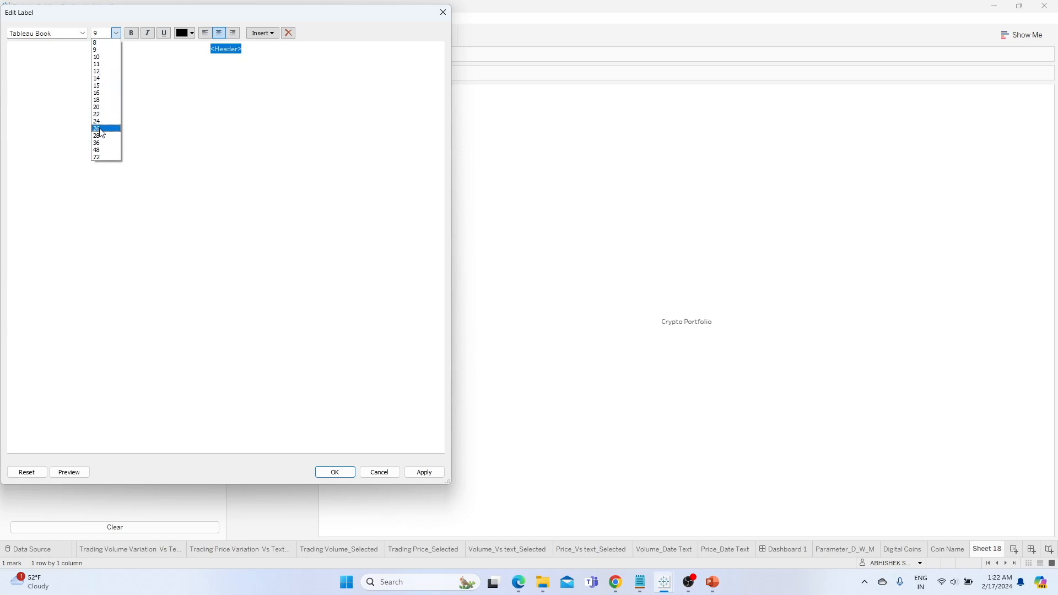
pyautogui.click(102, 129)
pyautogui.click(131, 33)
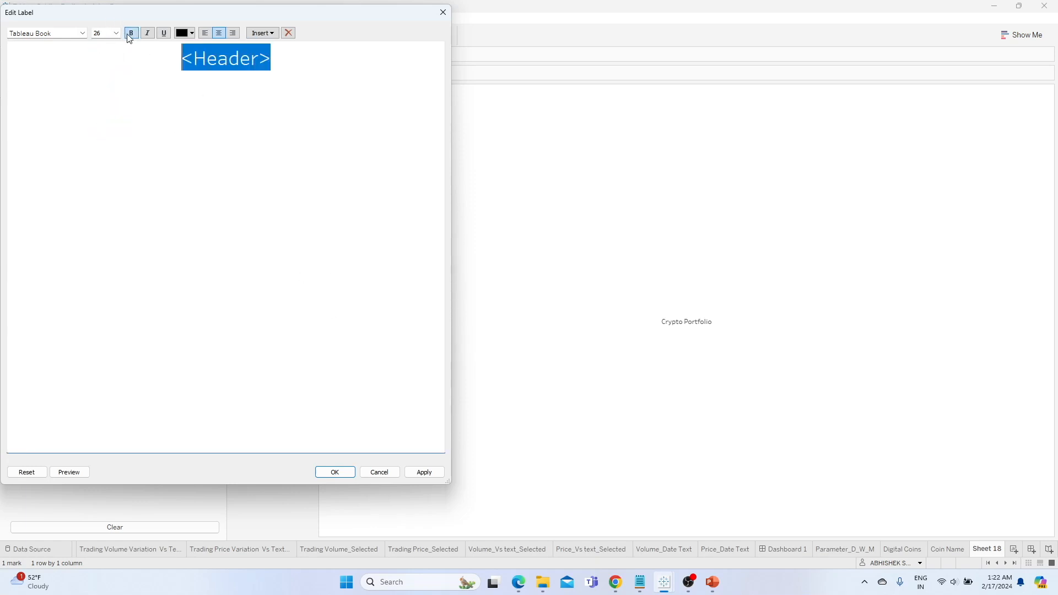
pyautogui.click(430, 474)
pyautogui.click(344, 474)
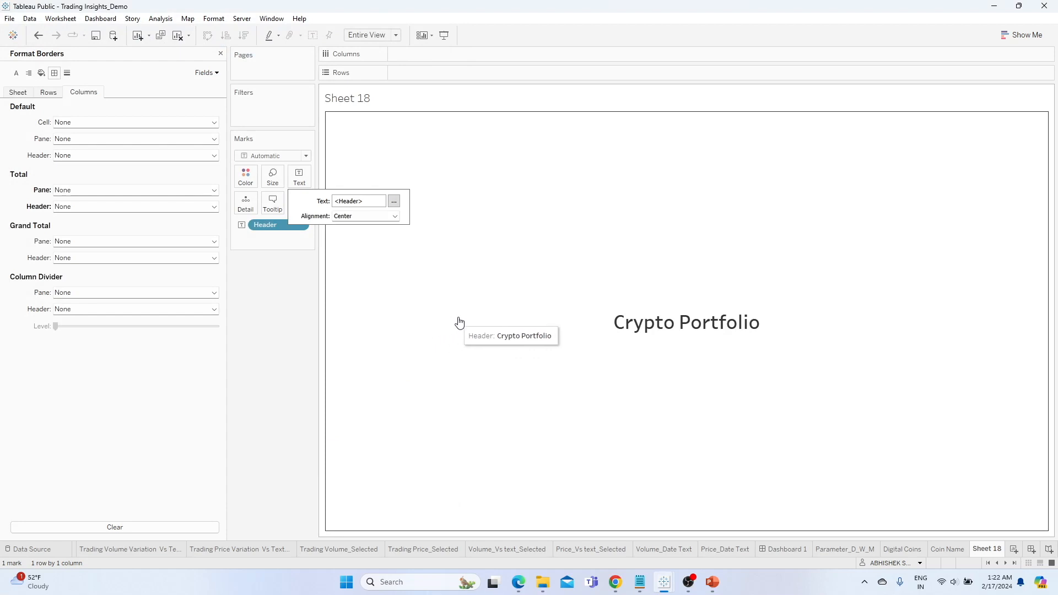
# Turn off tooltips for Sheet 18.
pyautogui.click(273, 203)
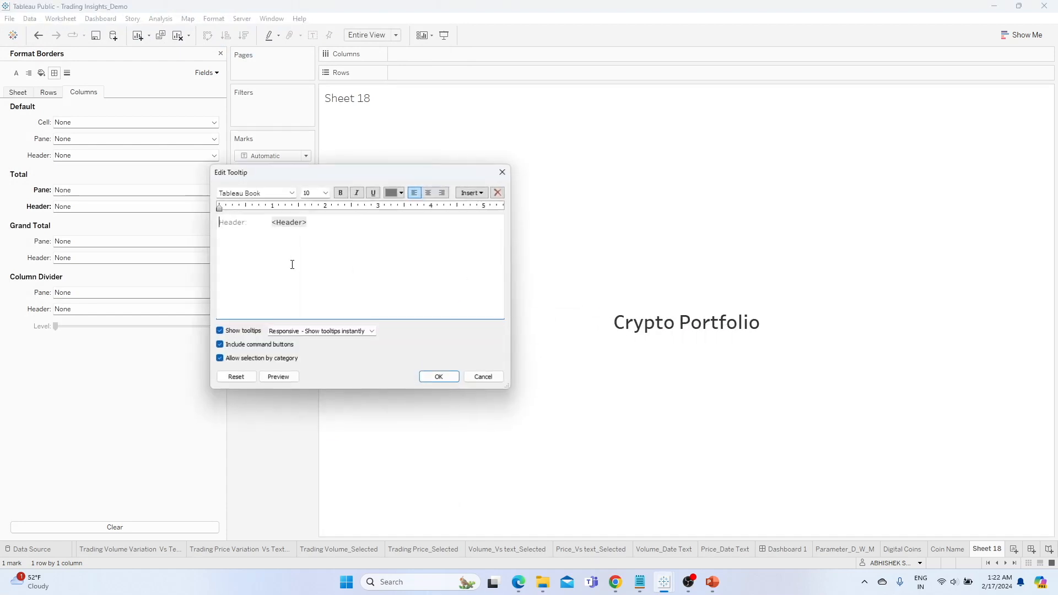
pyautogui.click(219, 331)
pyautogui.click(427, 376)
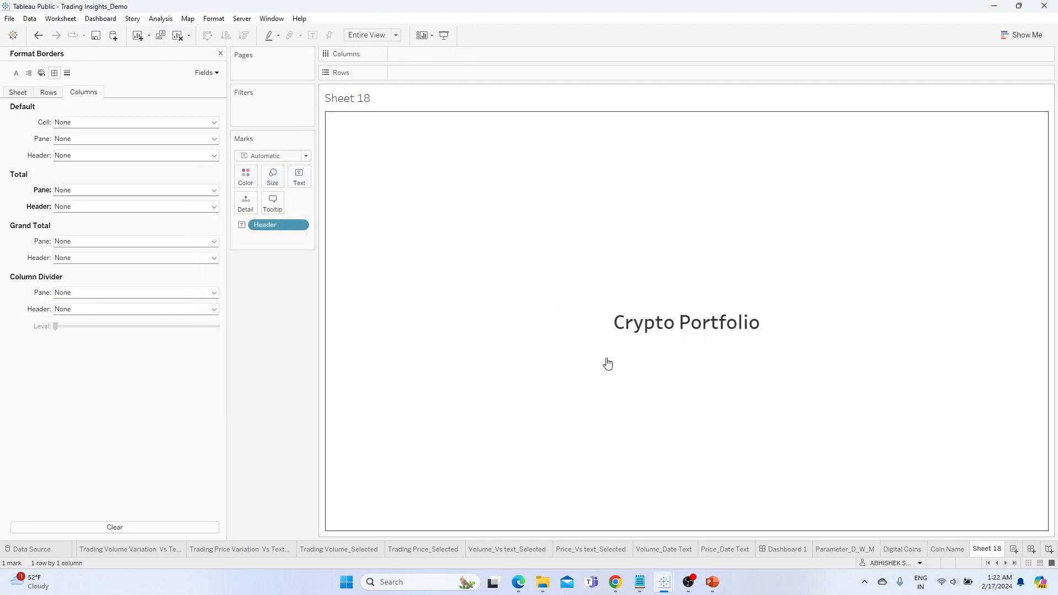
# Check the banner in the Trading Insights workbook, and add a Yahoo Finance line above the Header field in Sheet 18's label.
pyautogui.hotkey('alt', 'Tab')
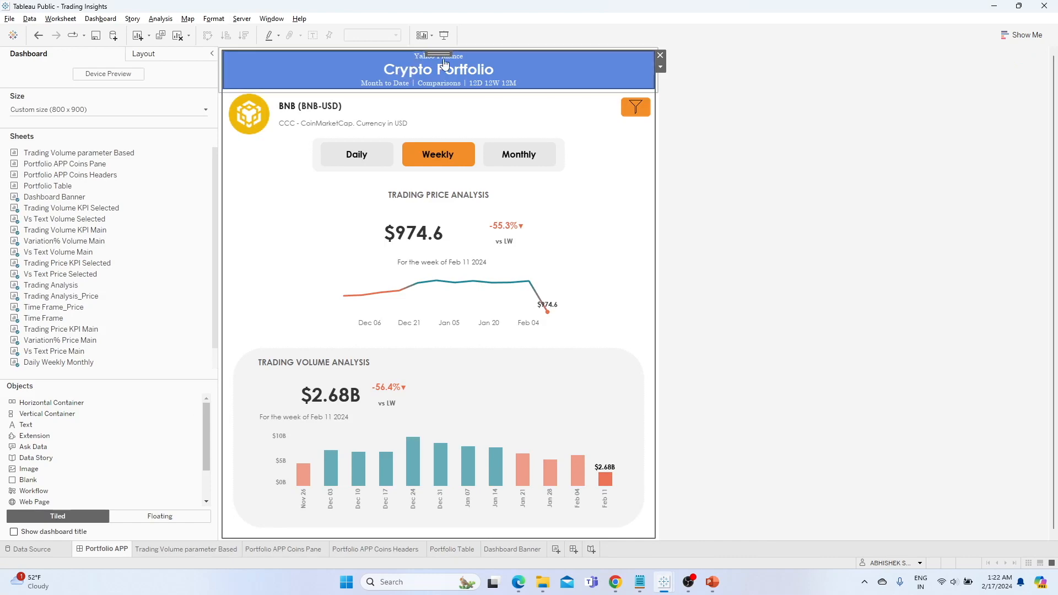
pyautogui.hotkey('alt', 'Tab')
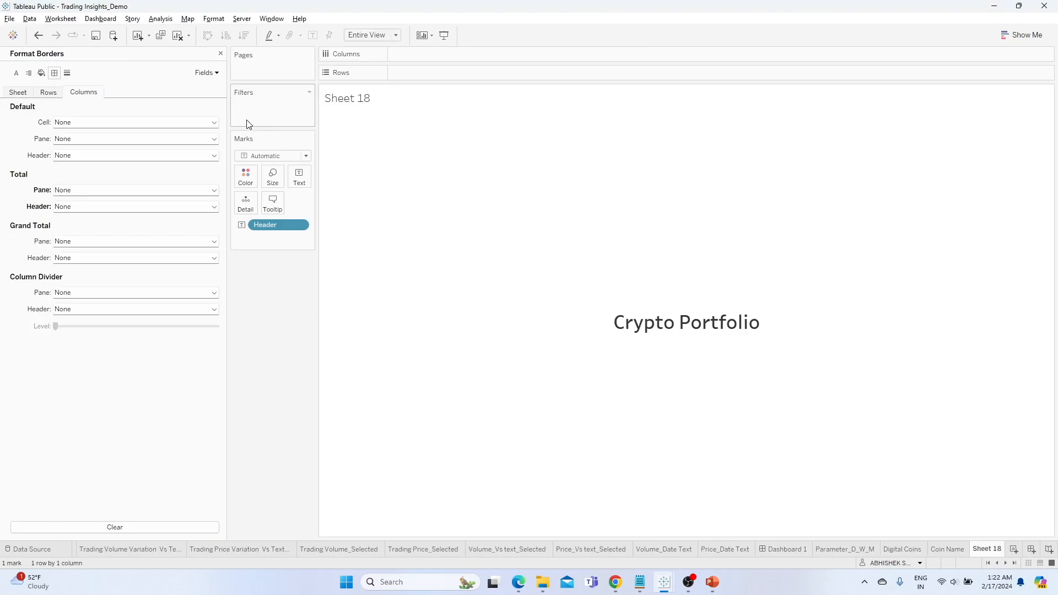
pyautogui.click(299, 176)
pyautogui.click(393, 202)
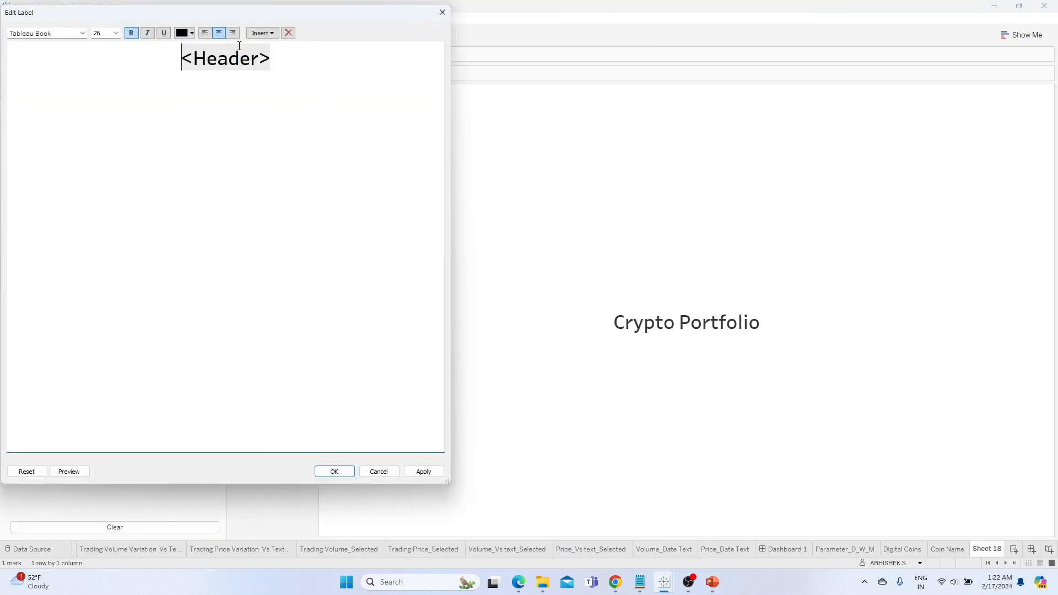
pyautogui.press('Return')
pyautogui.write('Yah')
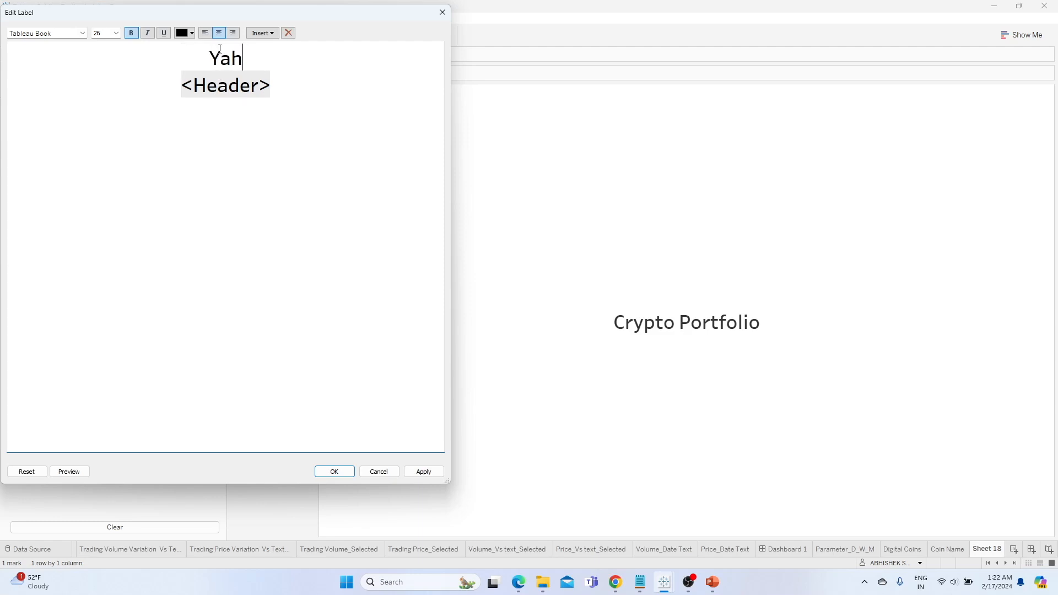
pyautogui.write('oo Finance')
pyautogui.press('Down')
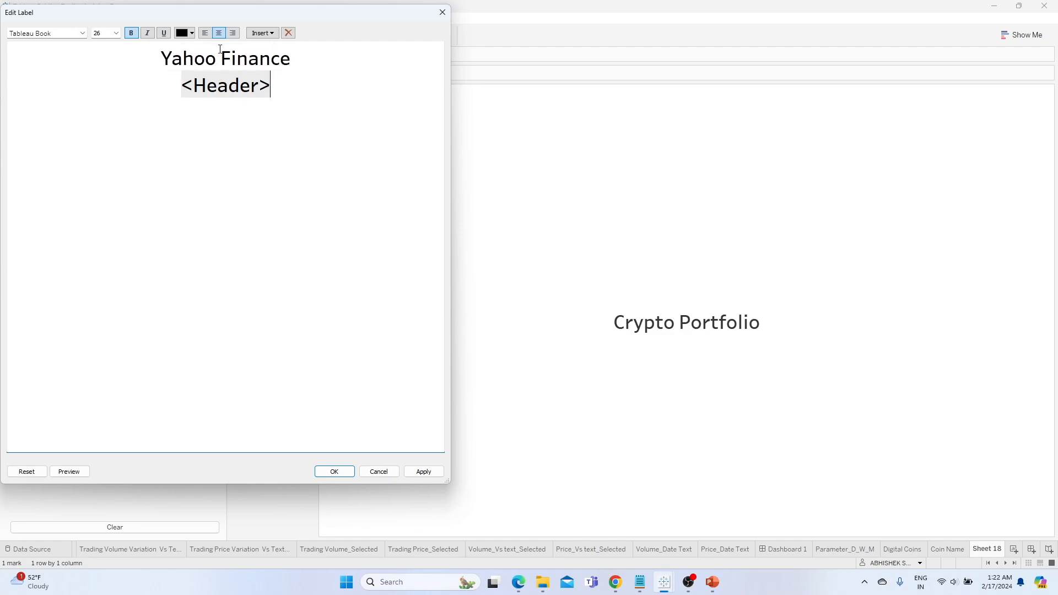
# Add a line below the Header field reading "Daily to Month to Date | Comparison |".
pyautogui.press('Return')
pyautogui.write('Month to Date')
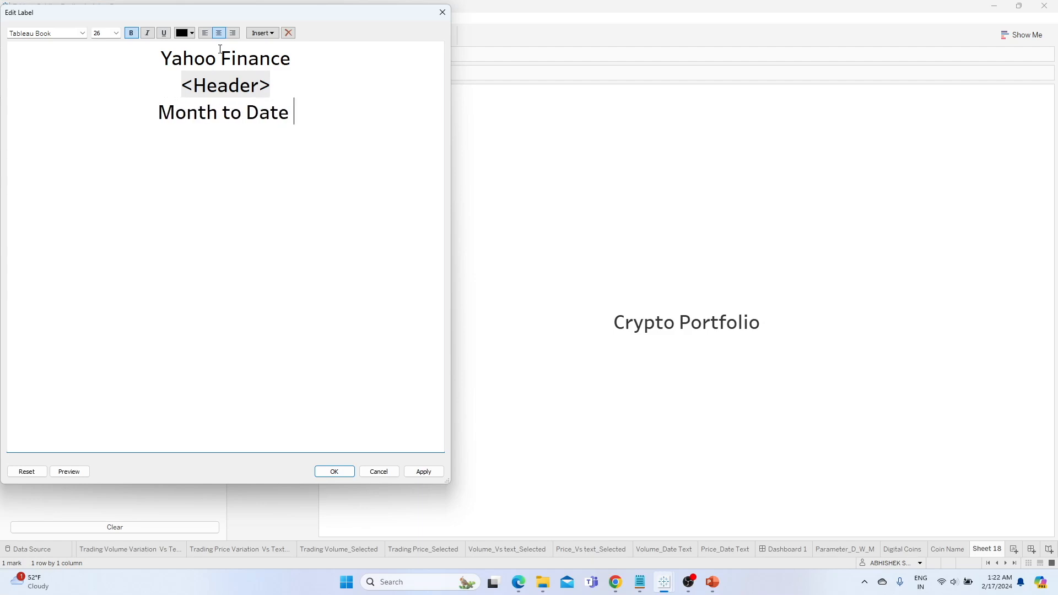
pyautogui.press('BackSpace')
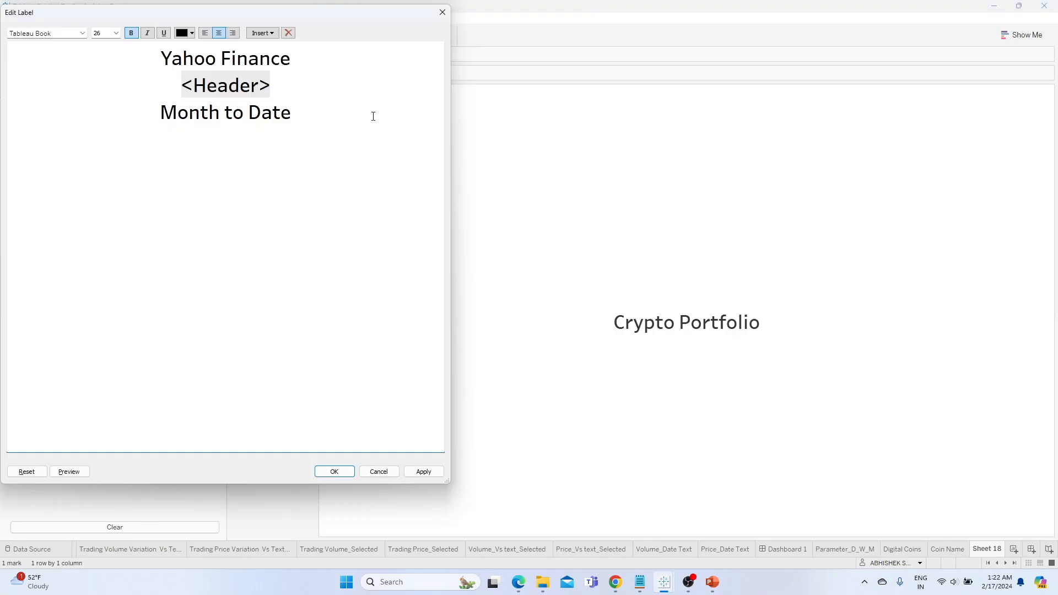
pyautogui.write('|')
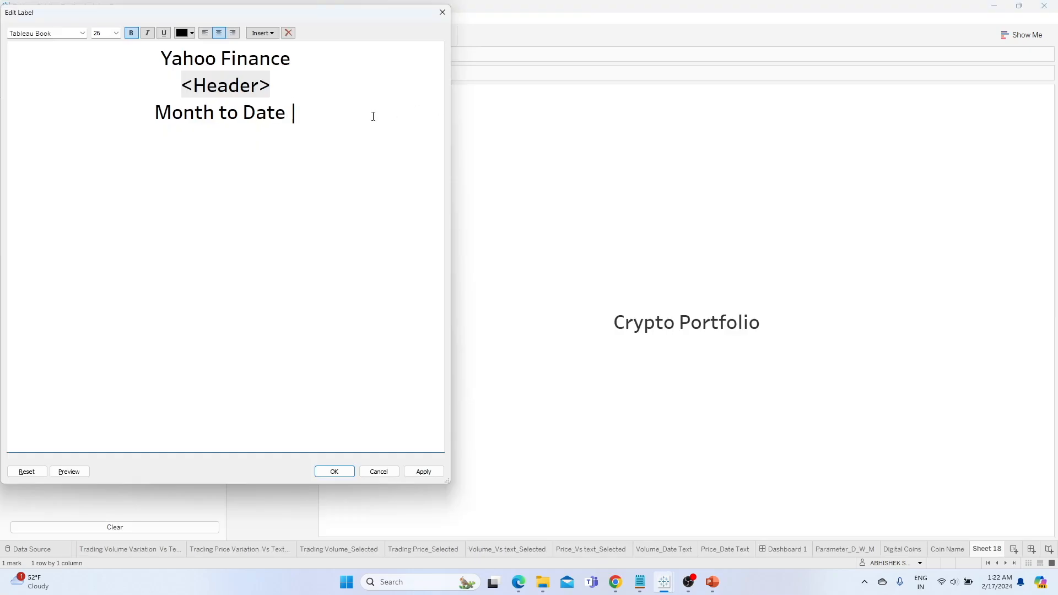
pyautogui.write(' Comparison |')
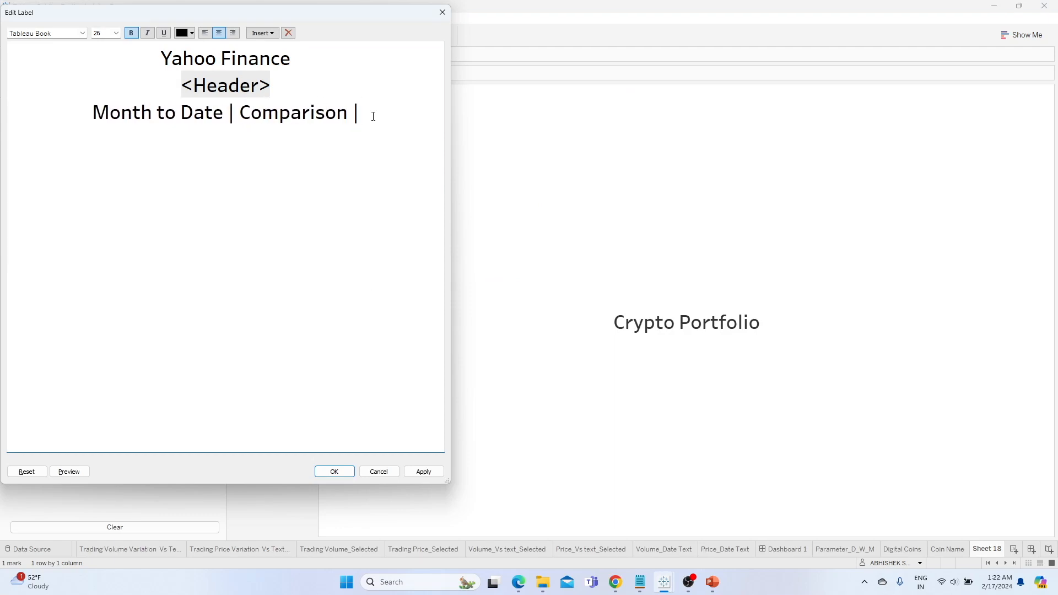
pyautogui.press('Home')
pyautogui.write('Dail;y')
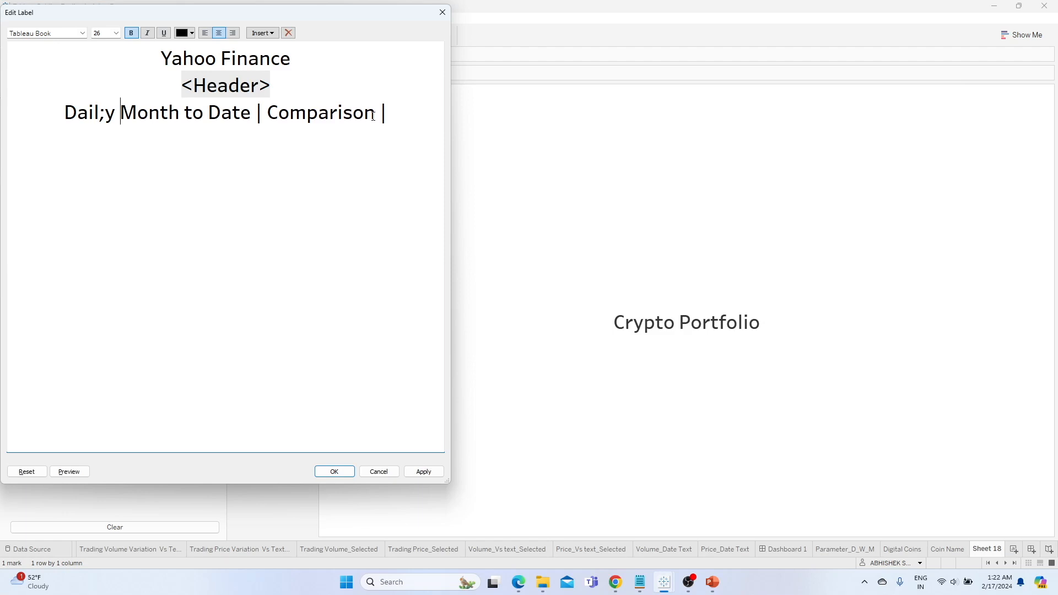
pyautogui.press('BackSpace')
pyautogui.press('BackSpace')
pyautogui.press('BackSpace')
pyautogui.write('y to')
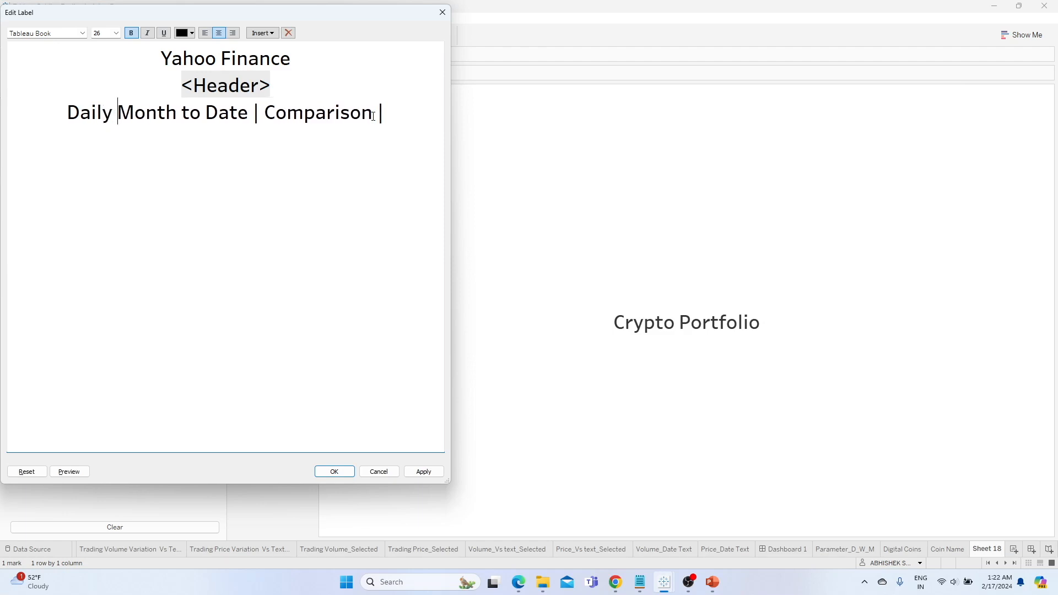
# Complete the label's third line by appending "12D 12W 12M" after the last separator.
pyautogui.press('End')
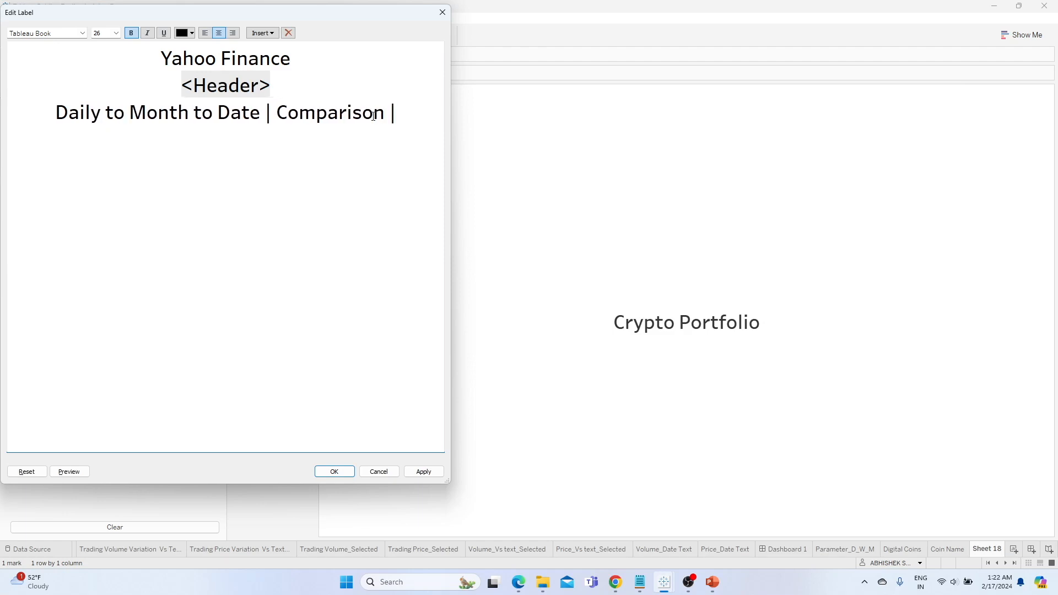
pyautogui.write('12')
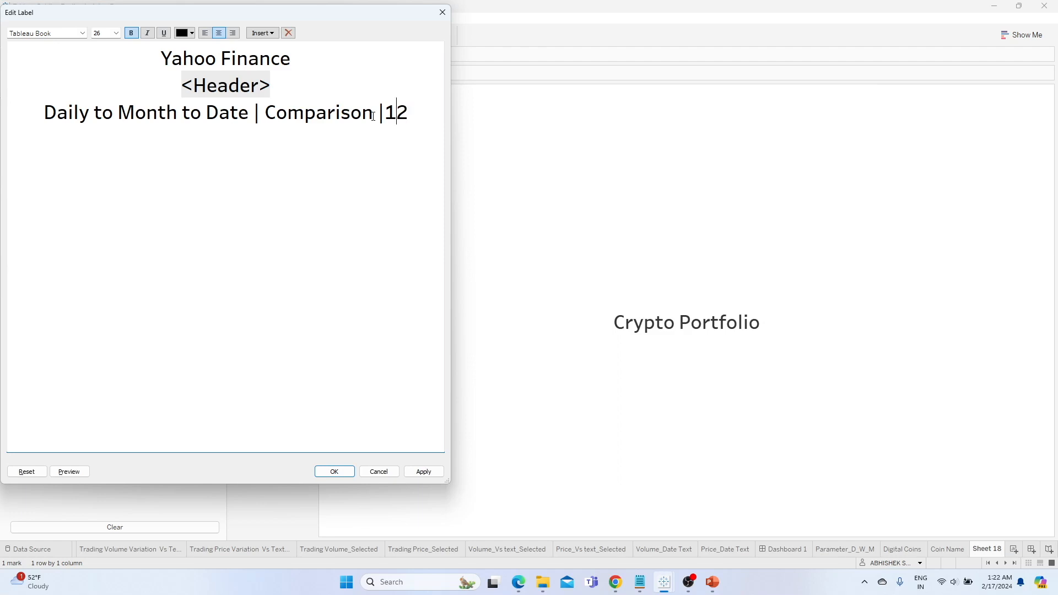
pyautogui.press('Left')
pyautogui.press('End')
pyautogui.write('D 12 W')
pyautogui.press('BackSpace')
pyautogui.press('BackSpace')
pyautogui.write('W')
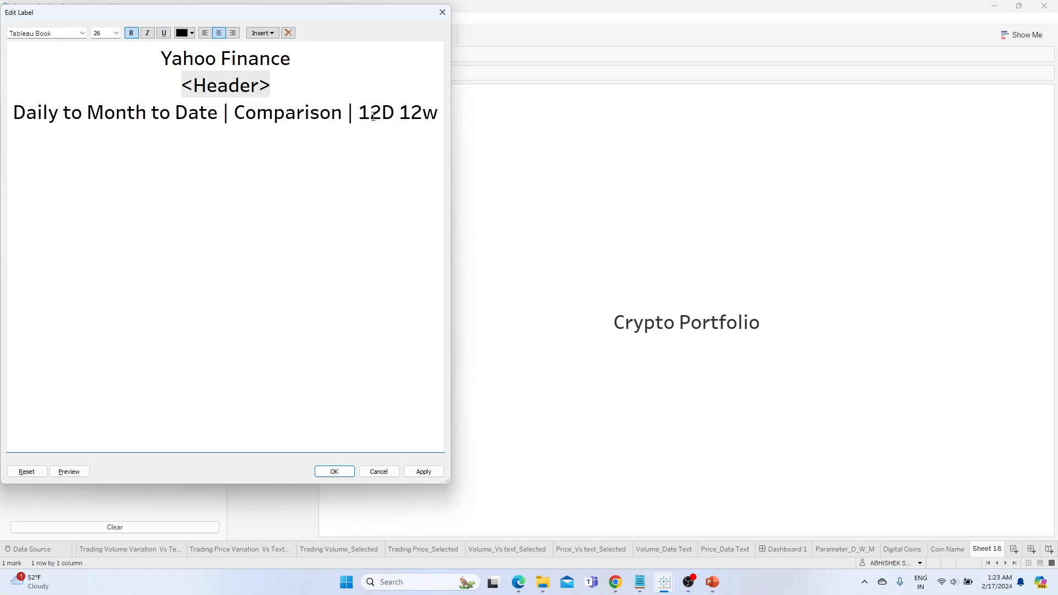
pyautogui.press('Return')
pyautogui.write('12')
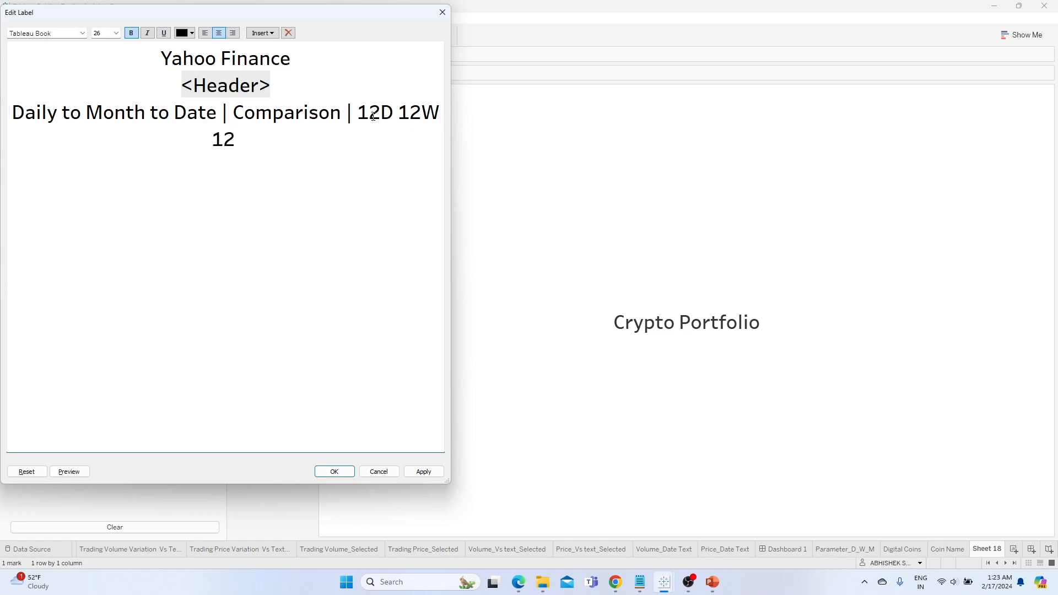
pyautogui.write('M')
# Format the label's "Daily to Month to Date" line as 10 pt text in dark gray.
pyautogui.moveTo(250, 132); pyautogui.dragTo(11, 113)
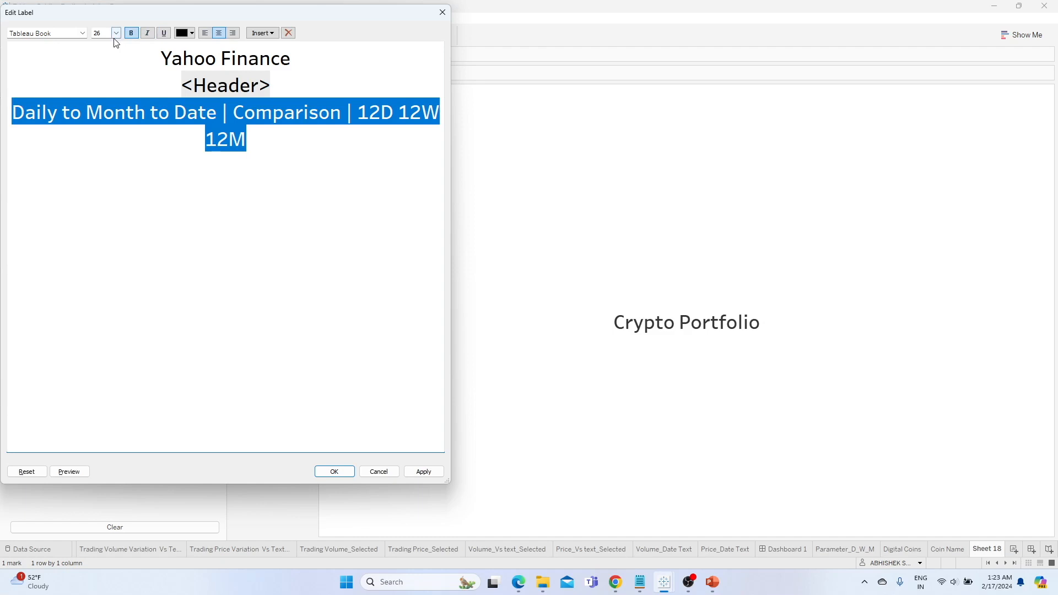
pyautogui.click(116, 33)
pyautogui.click(114, 57)
pyautogui.click(191, 33)
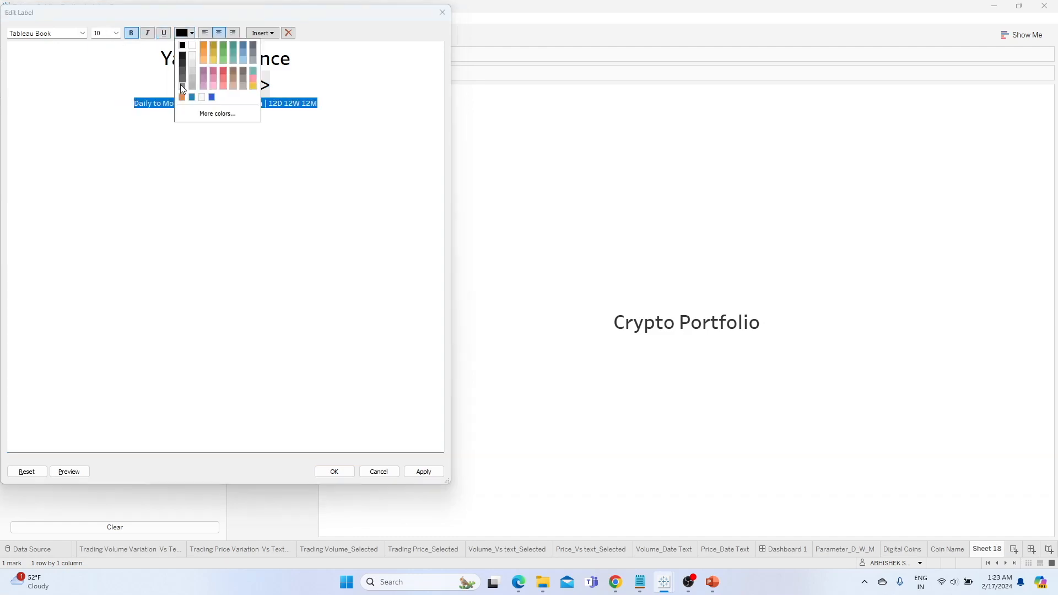
pyautogui.click(184, 72)
# Format the Yahoo Finance line as 10 pt dark gray text, and apply the edited label to Sheet 18.
pyautogui.moveTo(302, 63); pyautogui.dragTo(115, 57)
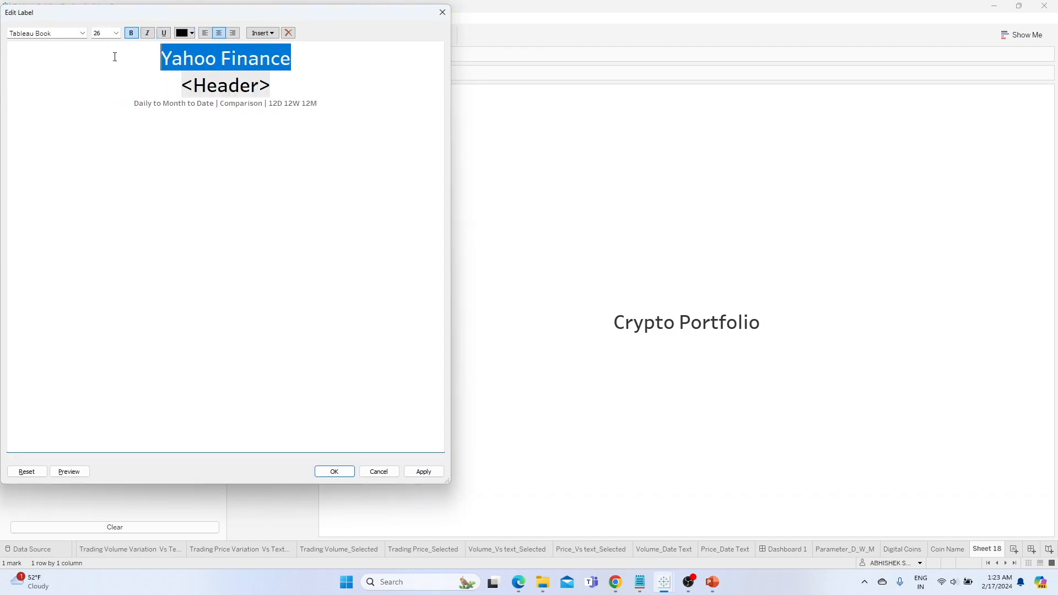
pyautogui.click(116, 33)
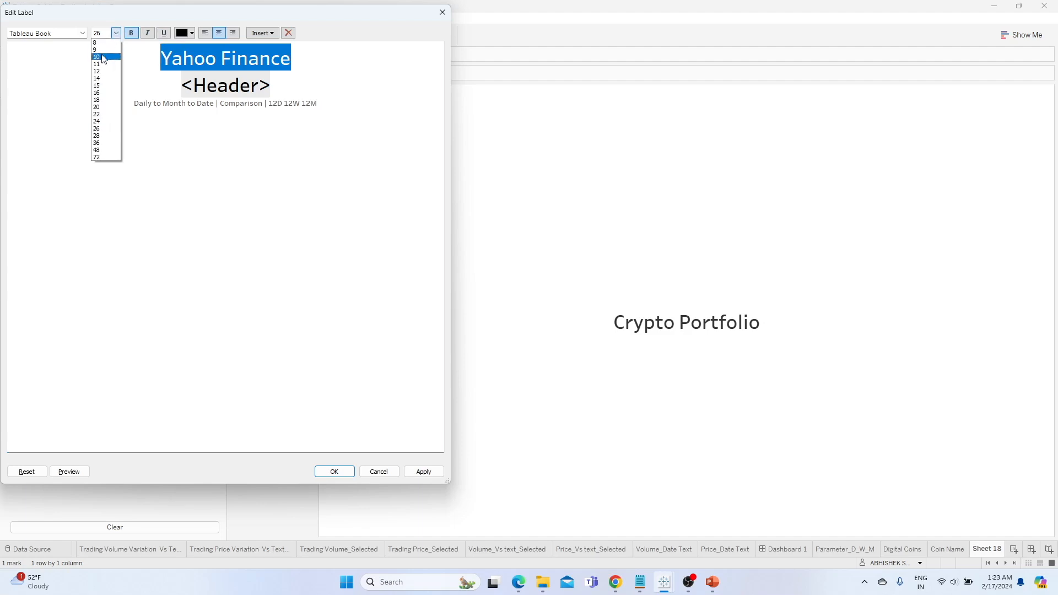
pyautogui.click(108, 58)
pyautogui.click(191, 33)
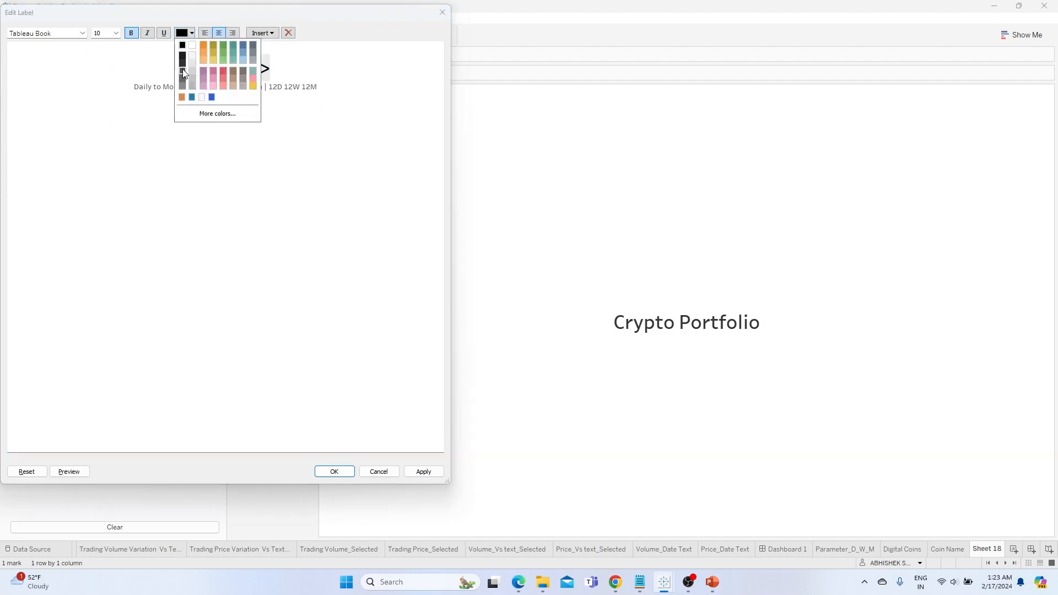
pyautogui.click(183, 72)
pyautogui.click(156, 62)
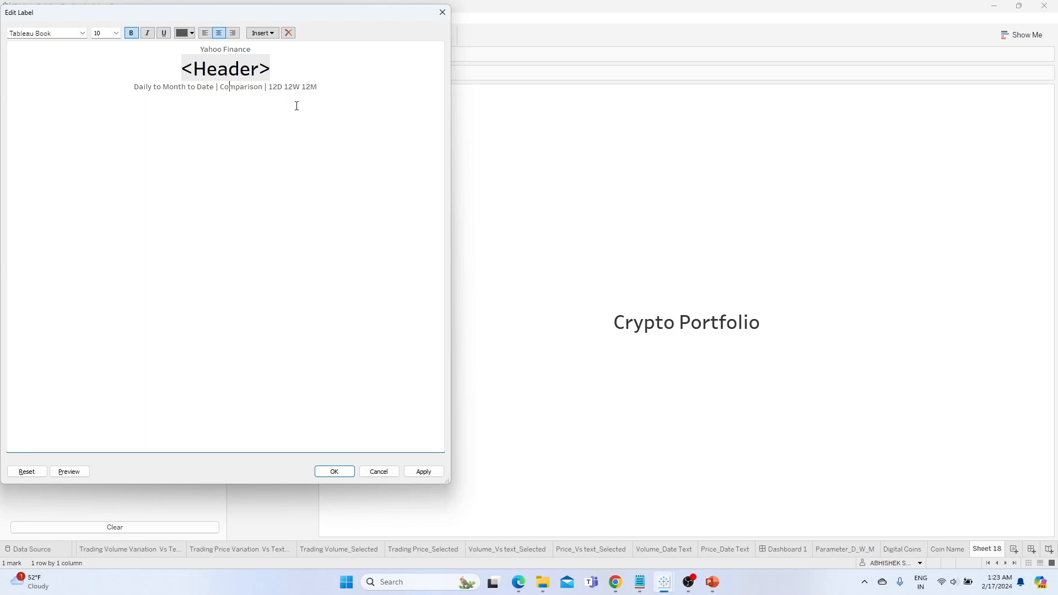
pyautogui.click(411, 473)
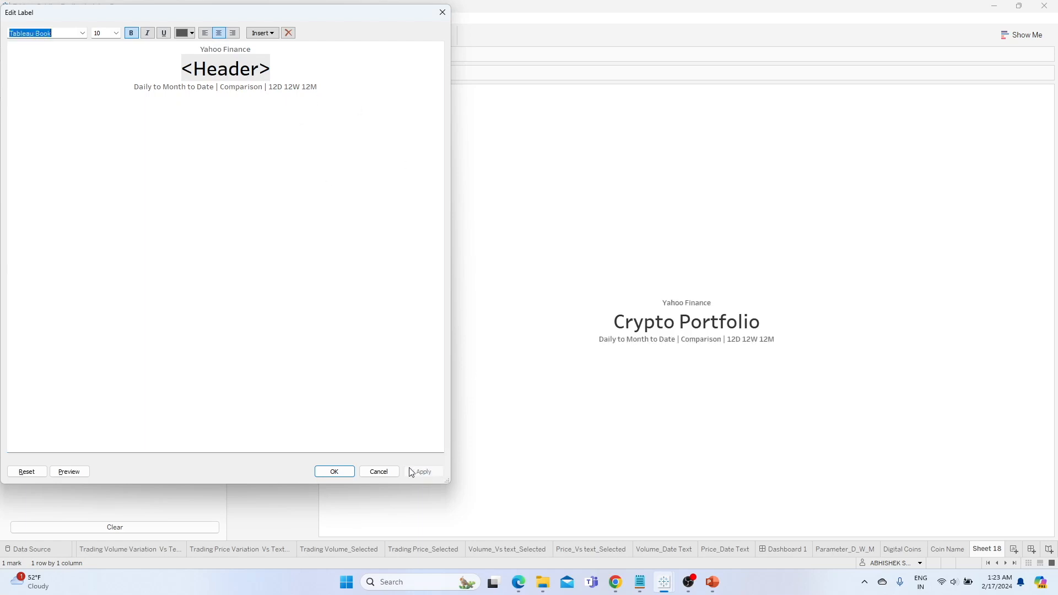
pyautogui.click(335, 471)
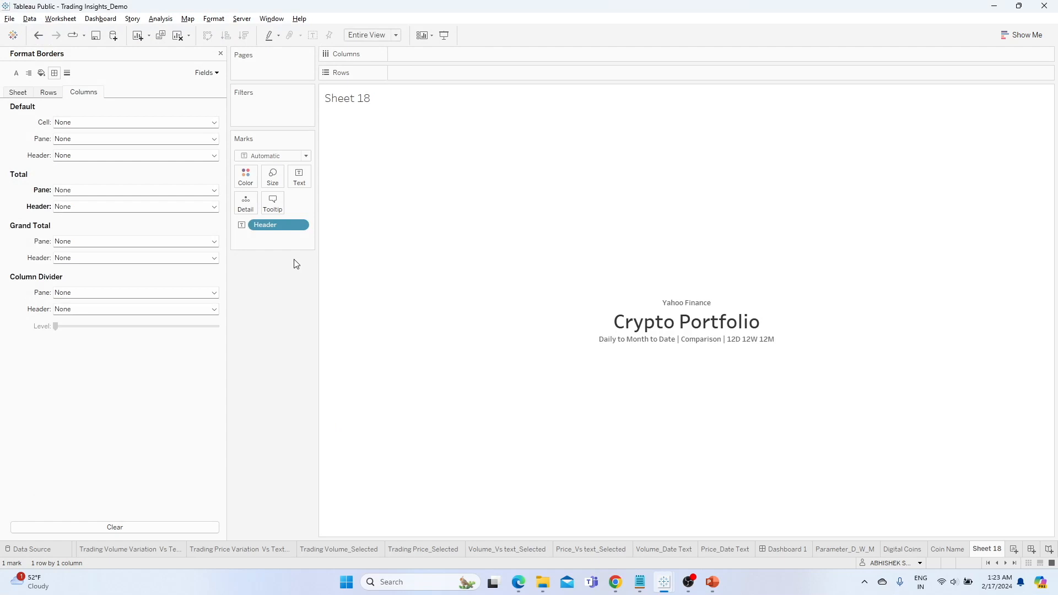
# Switch to the reference Trading Insights workbook and inspect the Crypto Portfolio banner's worksheet shading colour and its HTML code.
pyautogui.hotkey('alt', 'Tab')
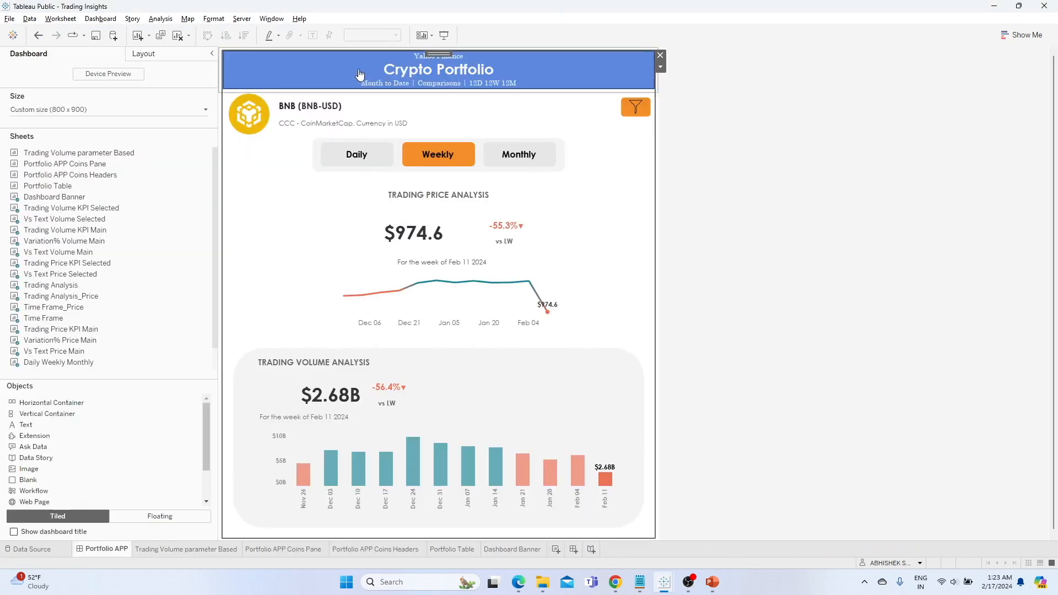
pyautogui.rightClick(361, 72)
pyautogui.click(389, 106)
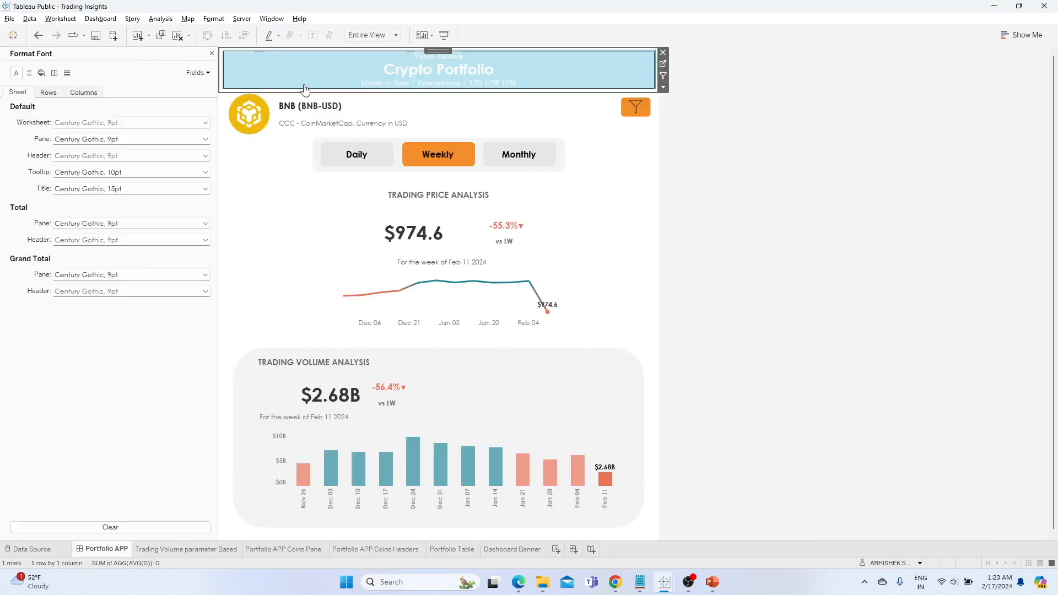
pyautogui.click(41, 72)
pyautogui.click(203, 122)
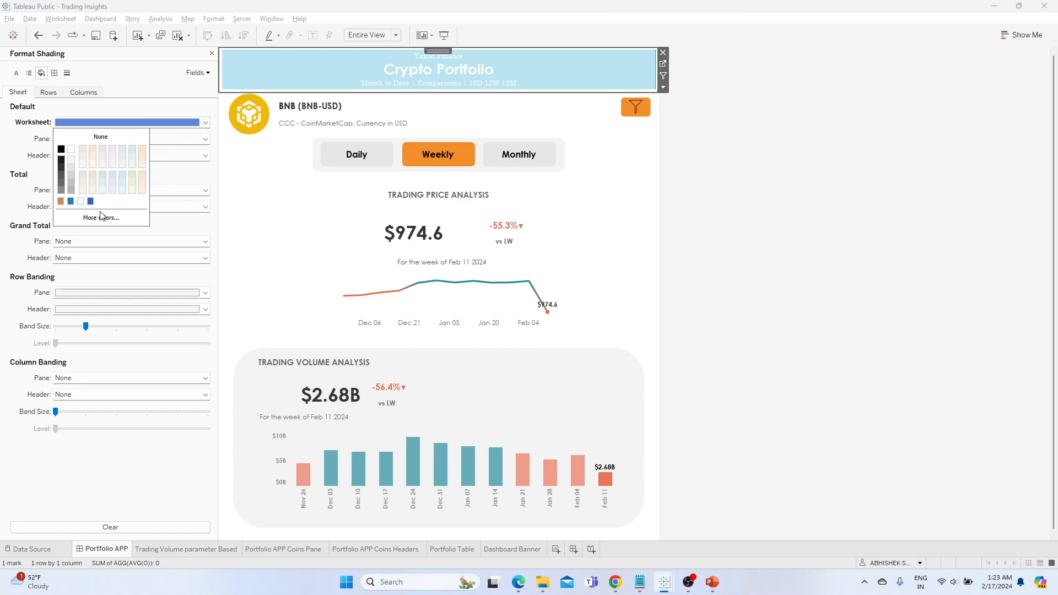
pyautogui.click(135, 217)
pyautogui.moveTo(632, 369); pyautogui.dragTo(562, 366)
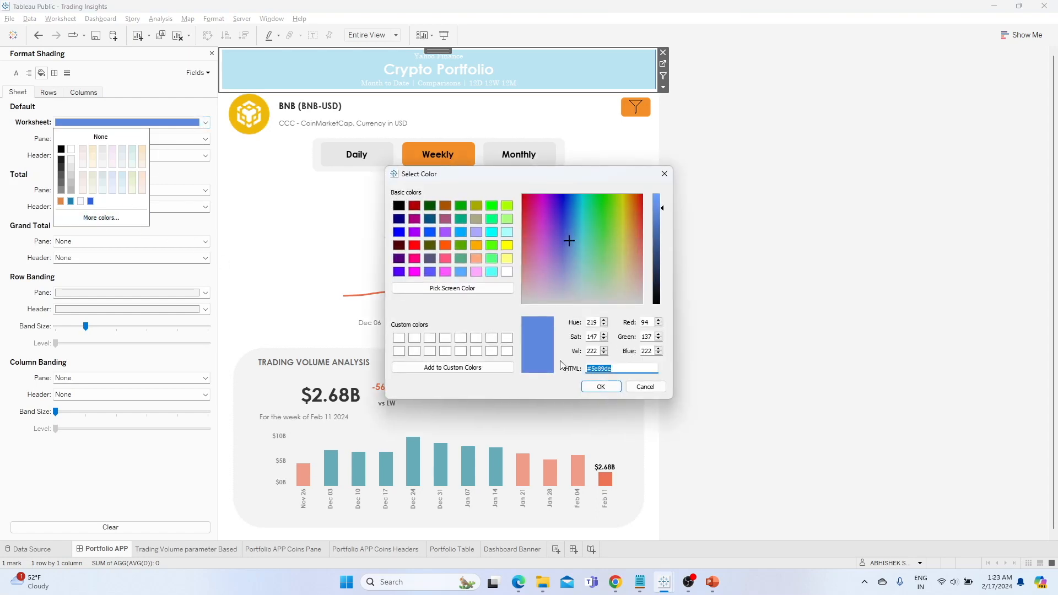
pyautogui.click(664, 174)
pyautogui.click(642, 141)
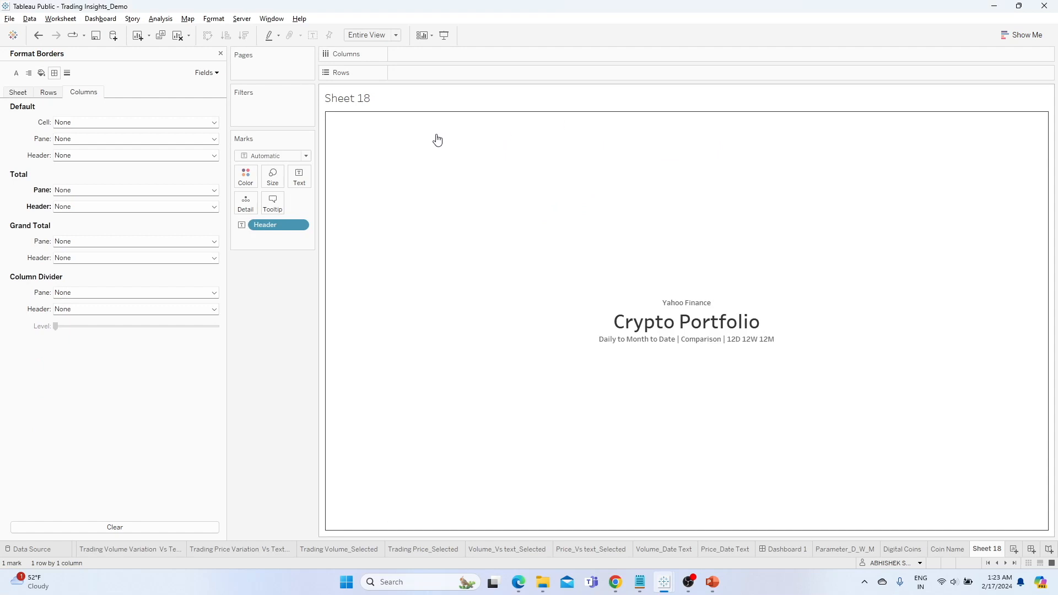
# Shade the entire Sheet 18 worksheet background with solid blue.
pyautogui.click(388, 181)
pyautogui.rightClick(387, 179)
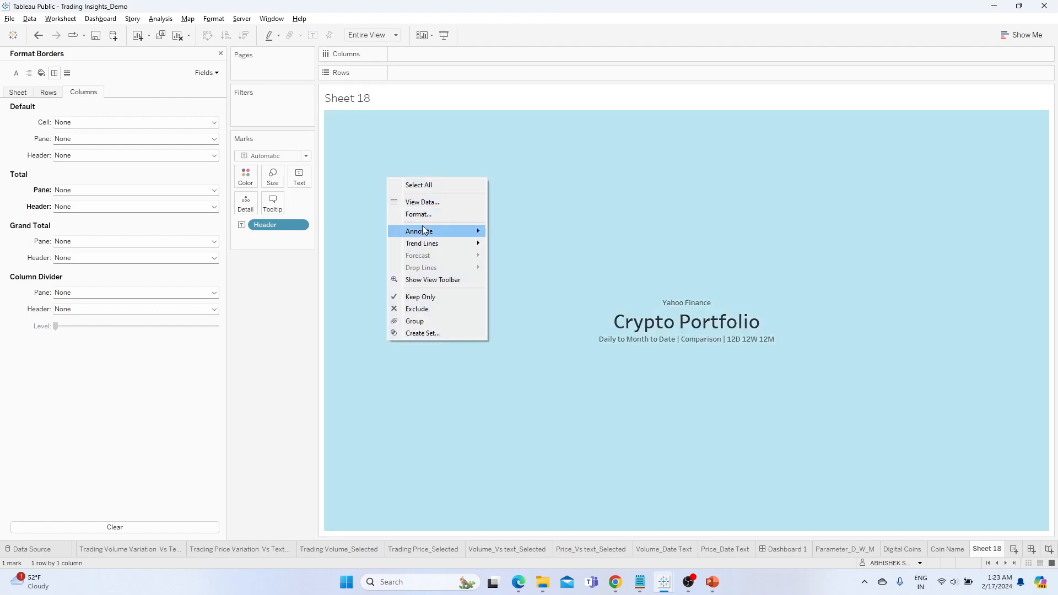
pyautogui.click(428, 215)
pyautogui.click(42, 73)
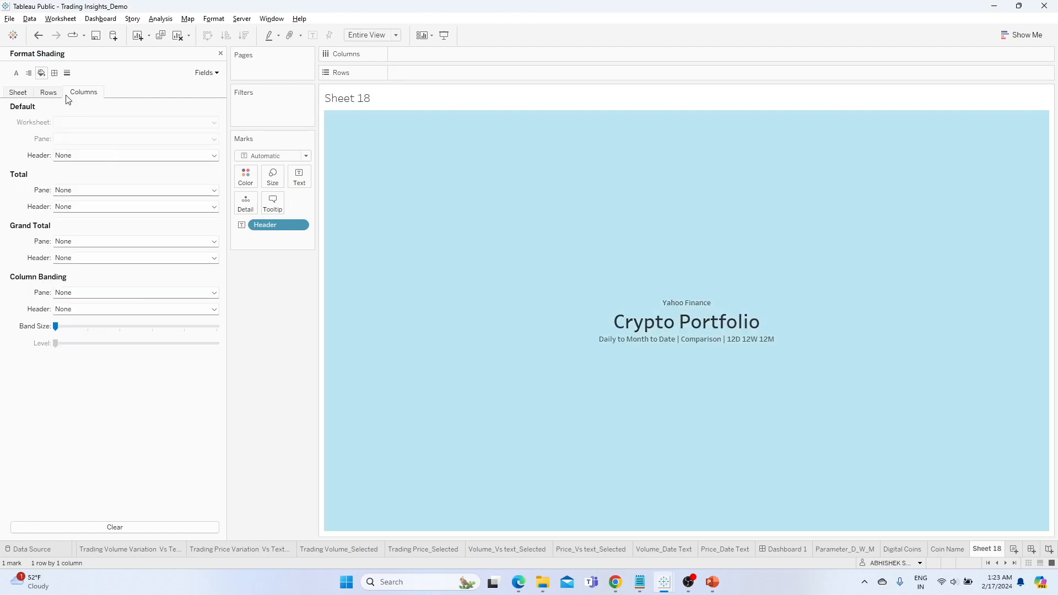
pyautogui.click(18, 92)
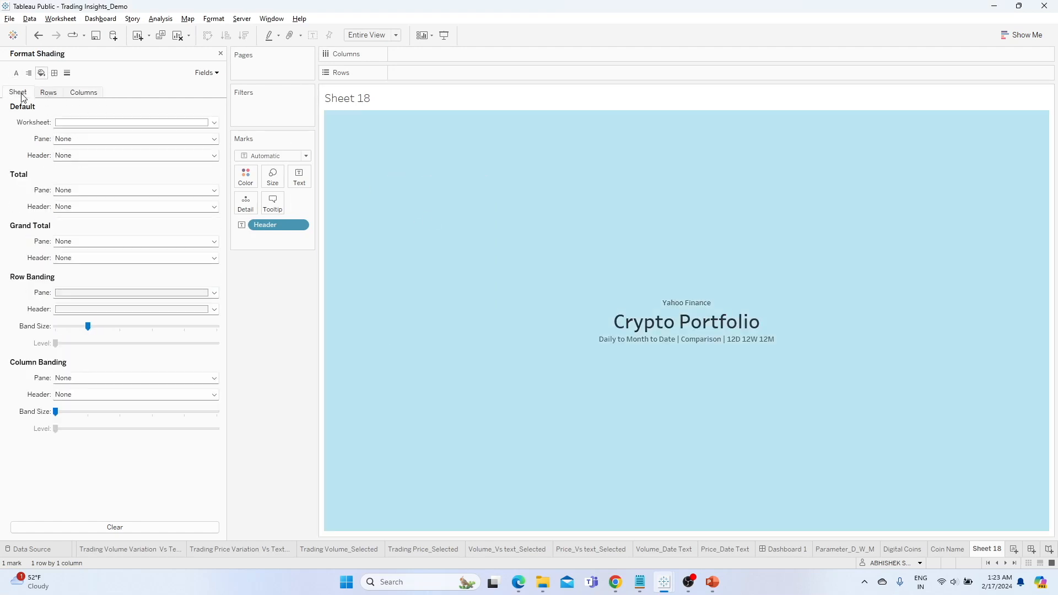
pyautogui.click(84, 125)
pyautogui.click(61, 201)
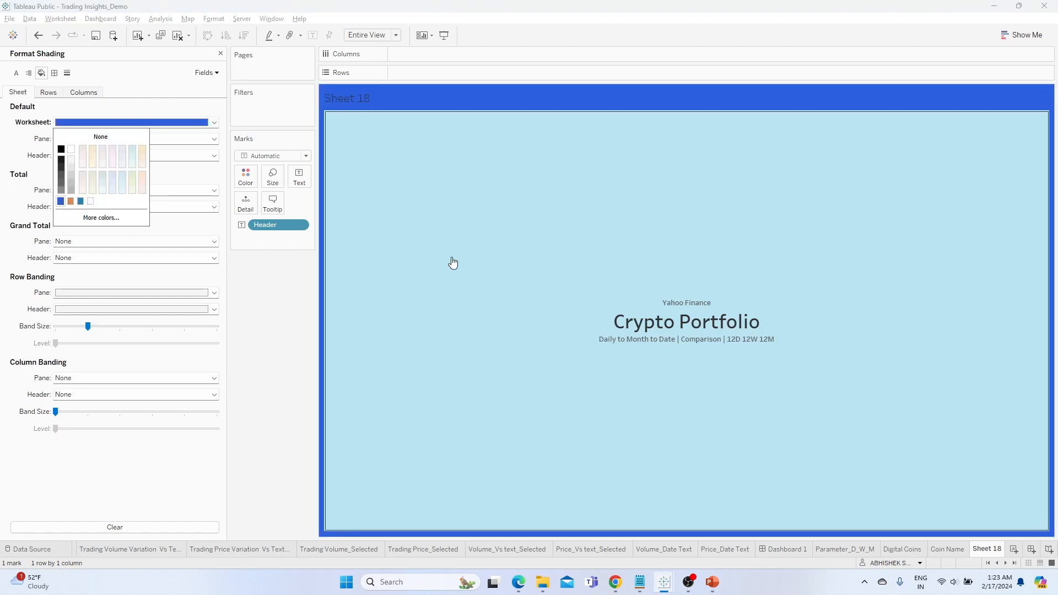
# Clear Sheet 18's worksheet shading and reapply the same solid blue.
pyautogui.click(439, 219)
pyautogui.rightClick(439, 219)
pyautogui.click(477, 248)
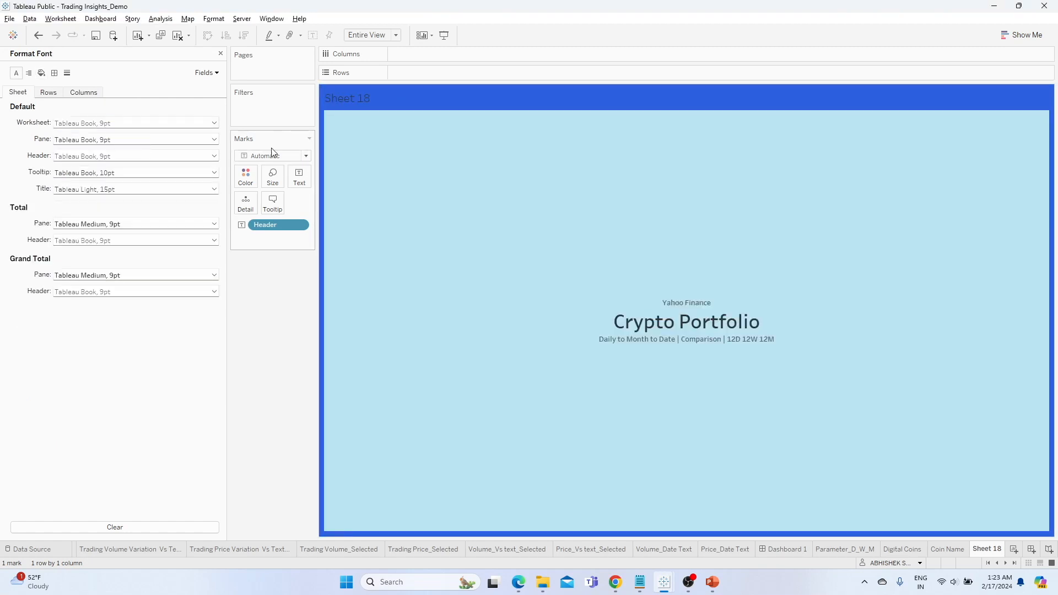
pyautogui.click(42, 72)
pyautogui.click(83, 123)
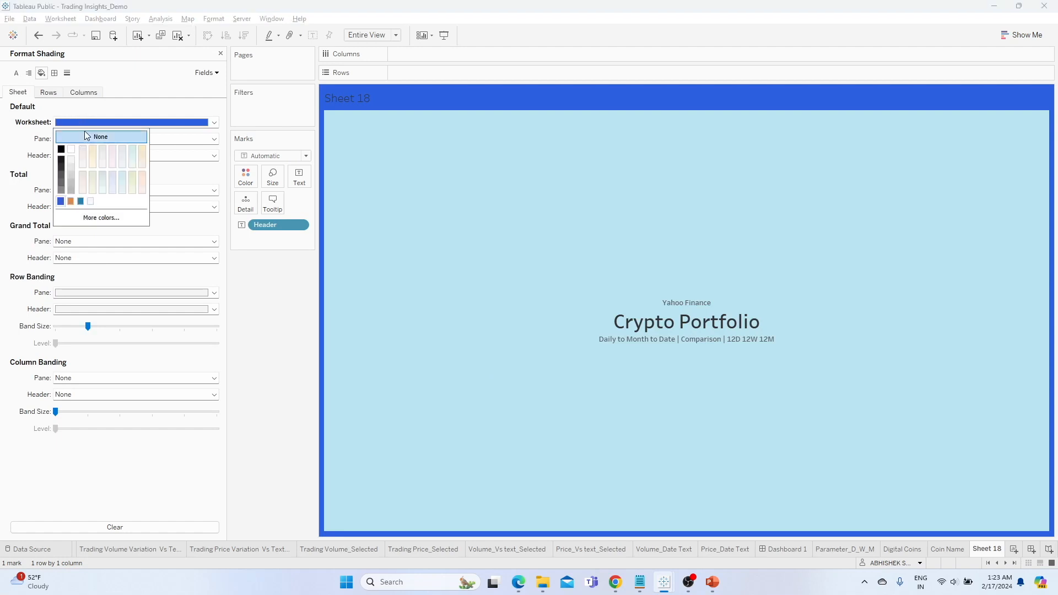
pyautogui.click(86, 135)
pyautogui.click(395, 227)
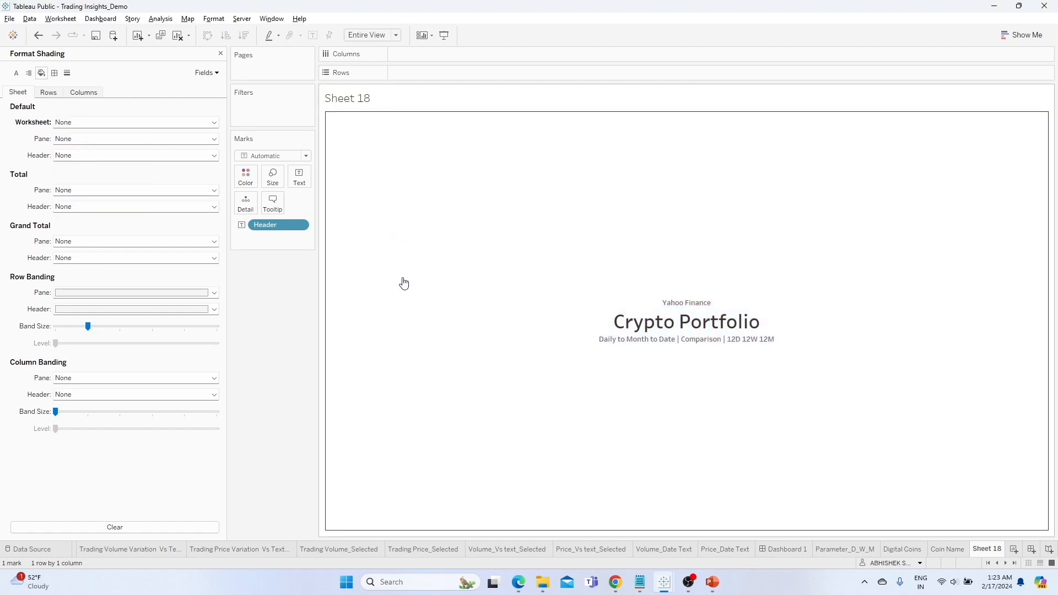
pyautogui.click(81, 126)
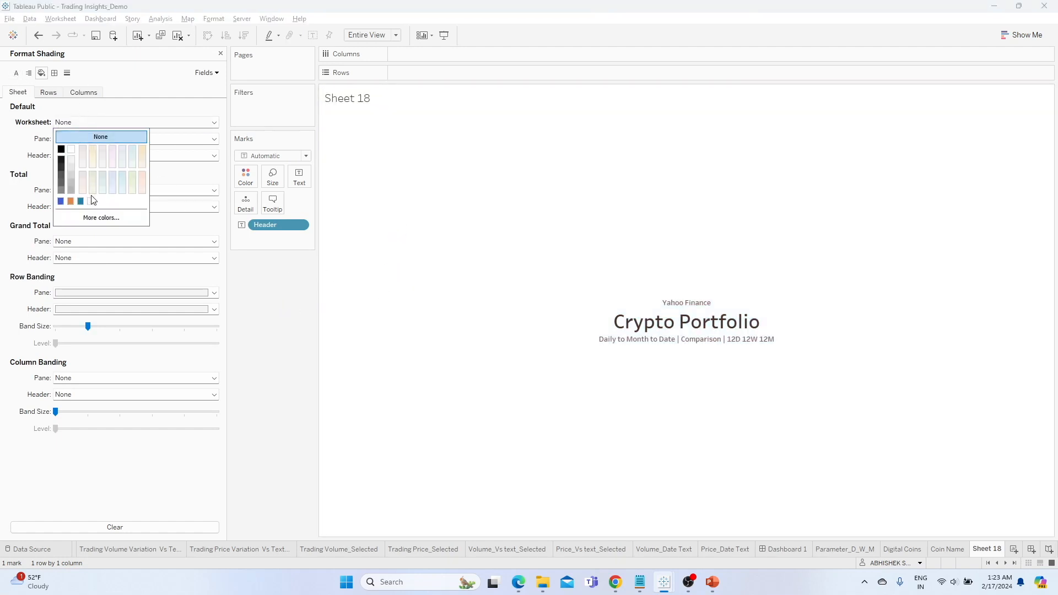
pyautogui.click(281, 280)
# Change the text colour of all three lines in Sheet 18's label to white and apply the label.
pyautogui.click(300, 176)
pyautogui.click(392, 201)
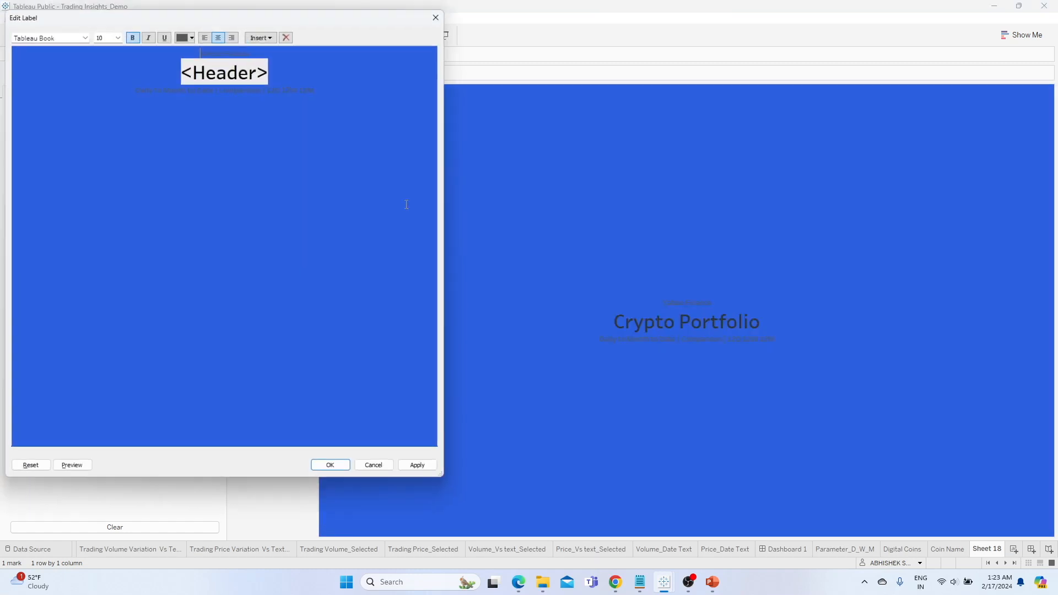
pyautogui.click(113, 33)
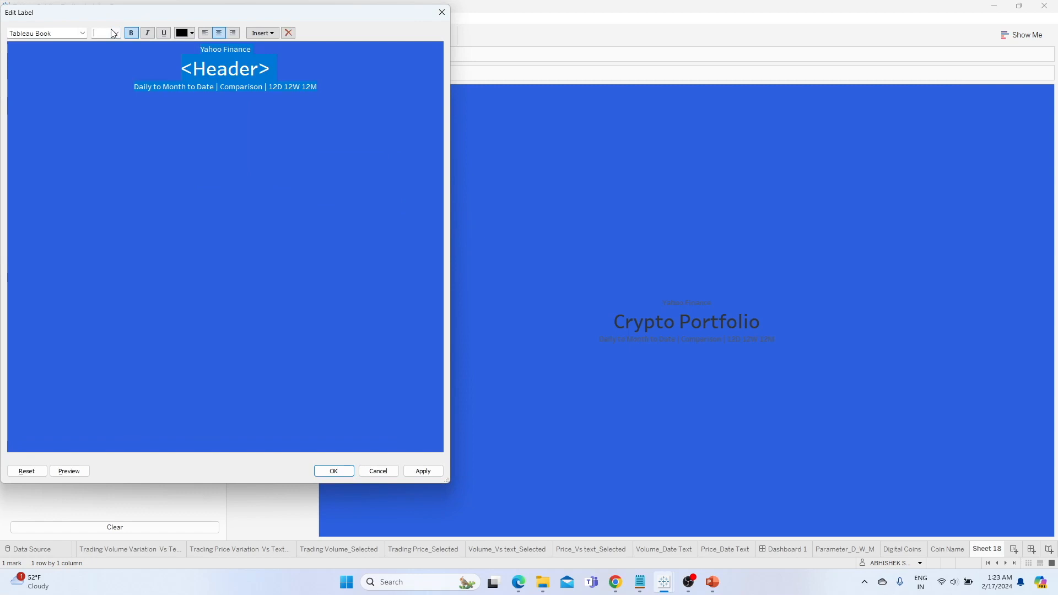
pyautogui.click(190, 34)
pyautogui.click(192, 46)
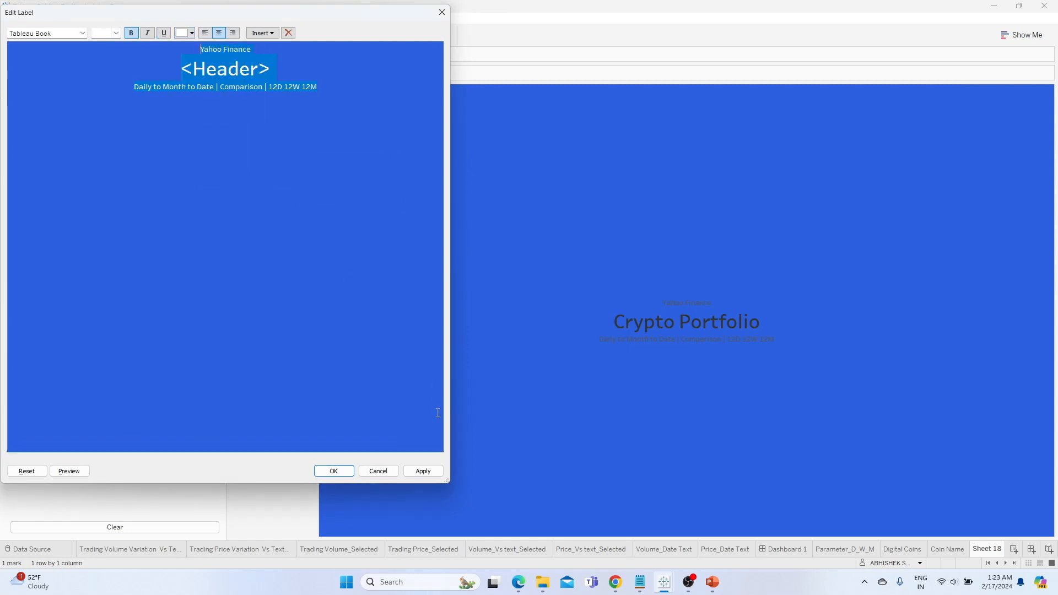
pyautogui.click(423, 470)
pyautogui.click(333, 471)
pyautogui.click(528, 362)
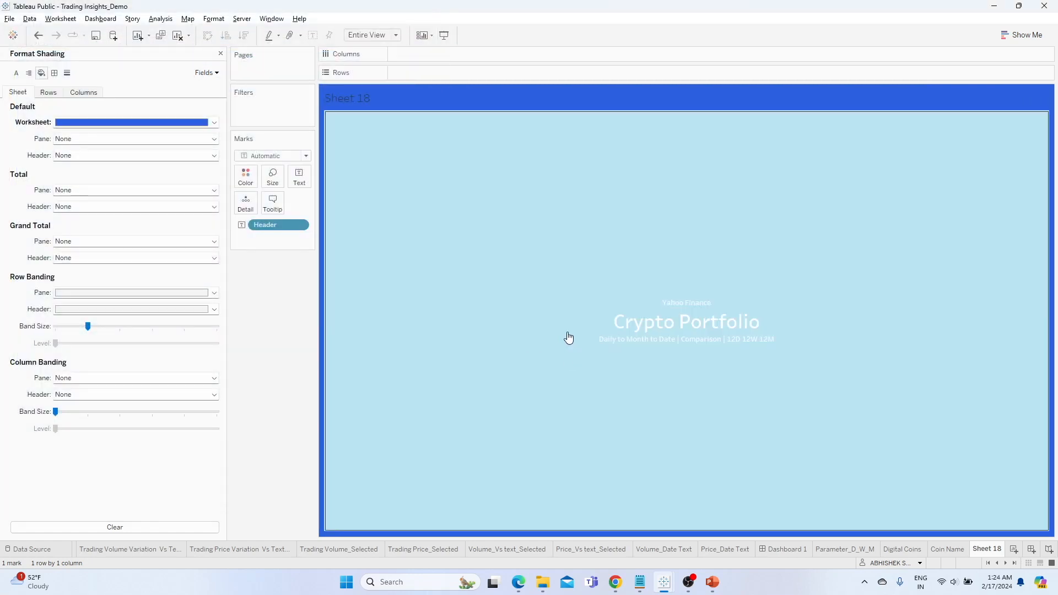
# Hide Sheet 18's title and rename the sheet as Header Sheet.
pyautogui.rightClick(355, 86)
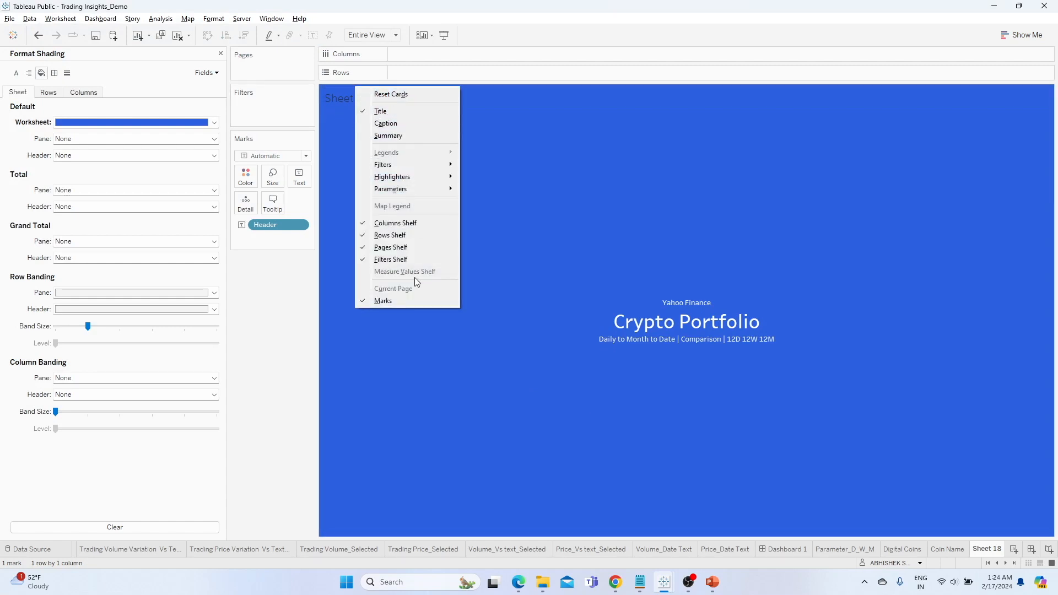
pyautogui.rightClick(351, 104)
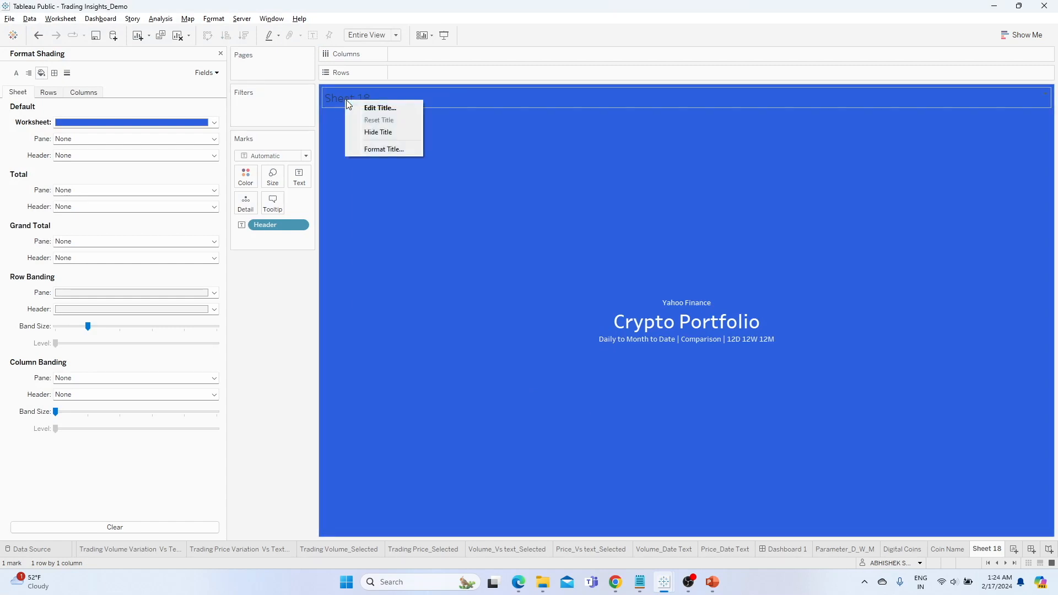
pyautogui.click(370, 130)
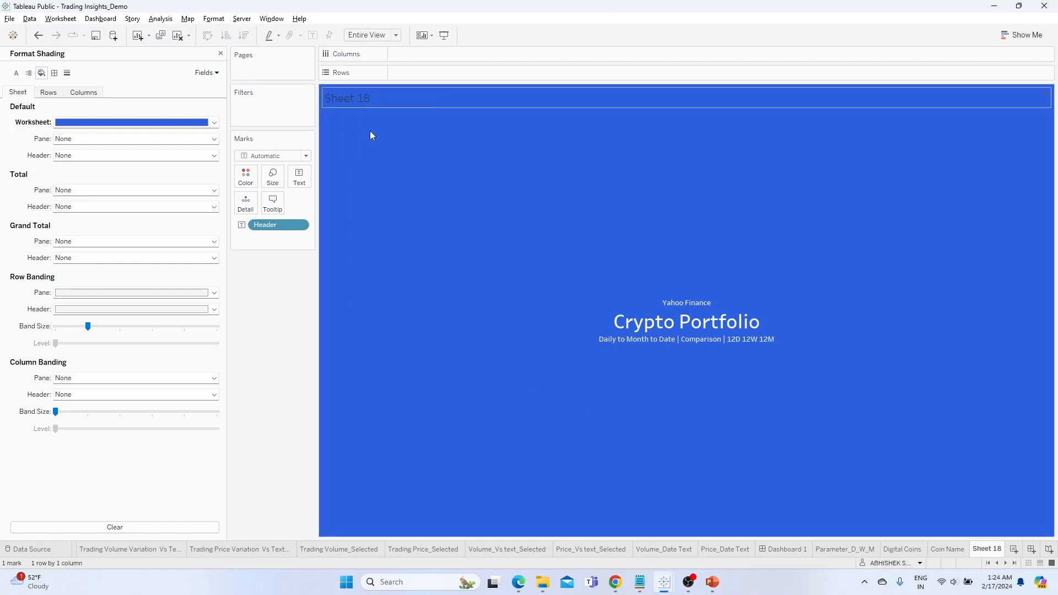
pyautogui.click(221, 54)
pyautogui.doubleClick(985, 545)
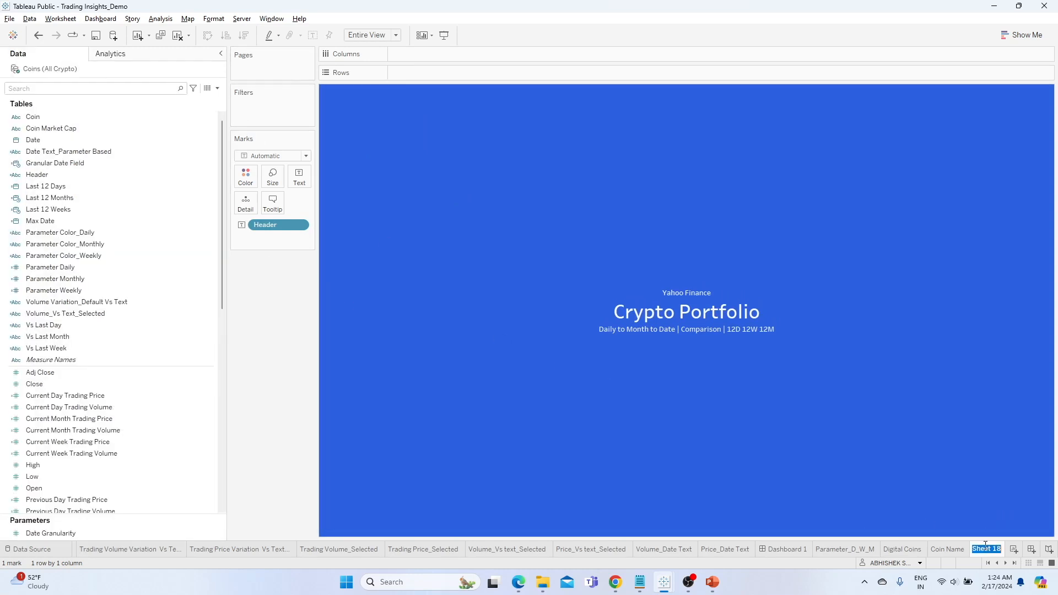
pyautogui.write('Header Sheet')
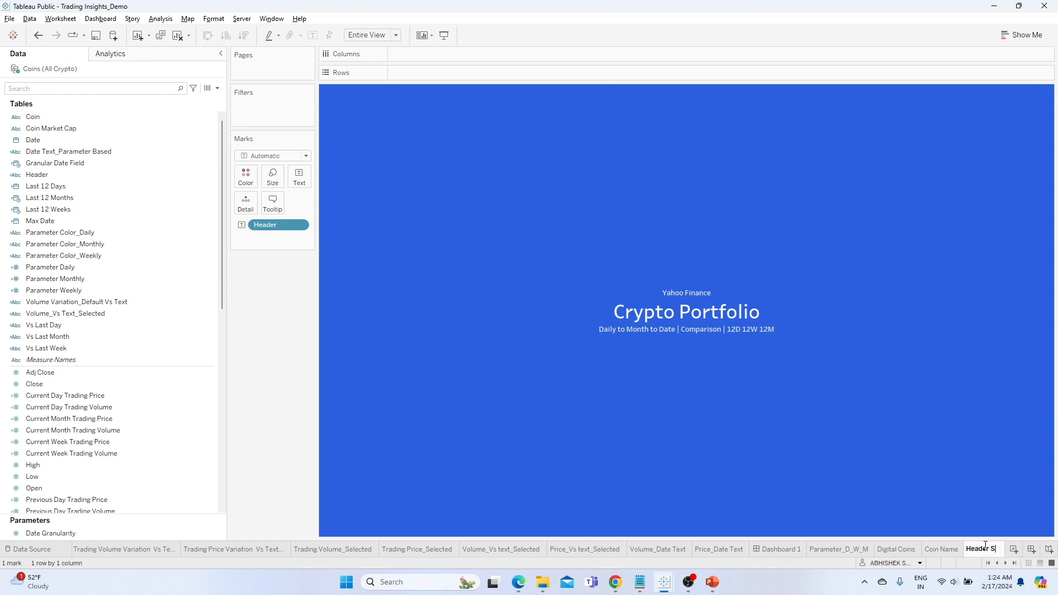
# Add Header Sheet to Dashboard 1 as a floating object over the upper area and hide its title.
pyautogui.click(771, 550)
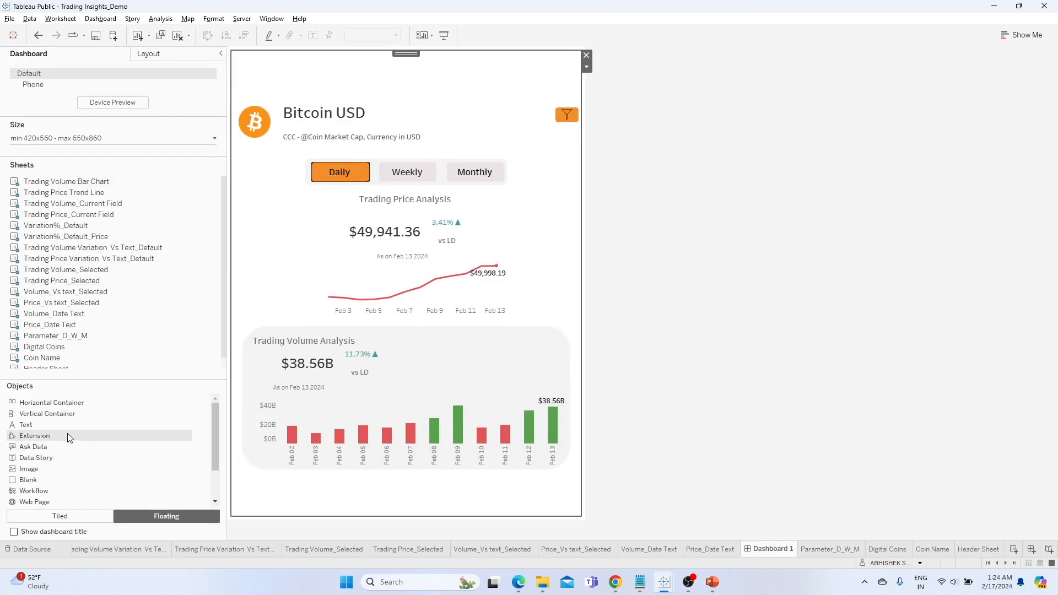
pyautogui.moveTo(55, 173); pyautogui.dragTo(283, 54)
pyautogui.rightClick(329, 66)
pyautogui.click(366, 97)
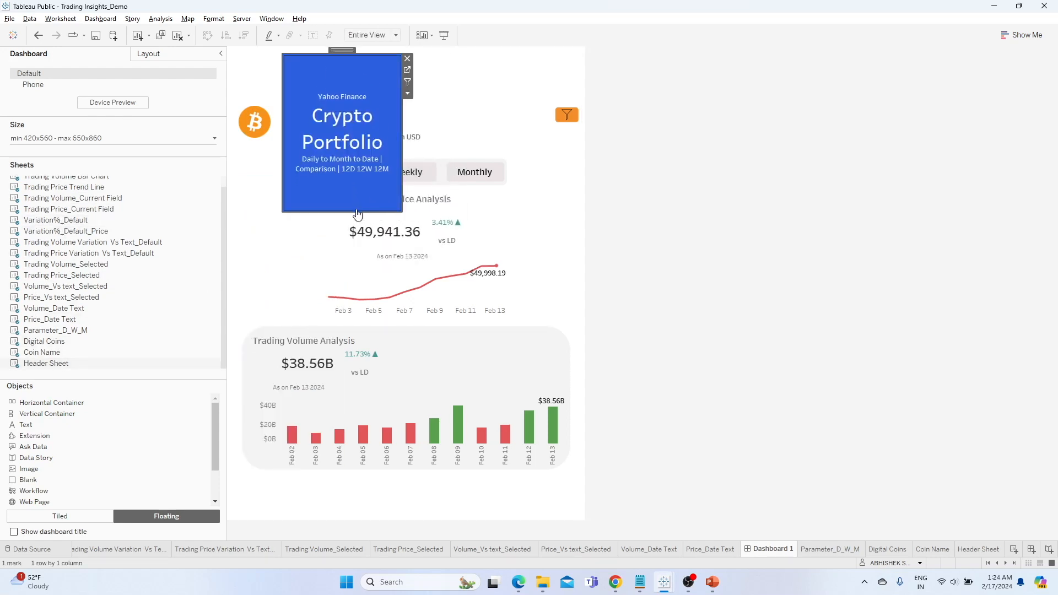
# Resize the floating Header Sheet into a banner spanning the dashboard's upper edge, tall enough to fit all three text lines.
pyautogui.moveTo(357, 212); pyautogui.dragTo(584, 71)
pyautogui.moveTo(283, 67); pyautogui.dragTo(228, 64)
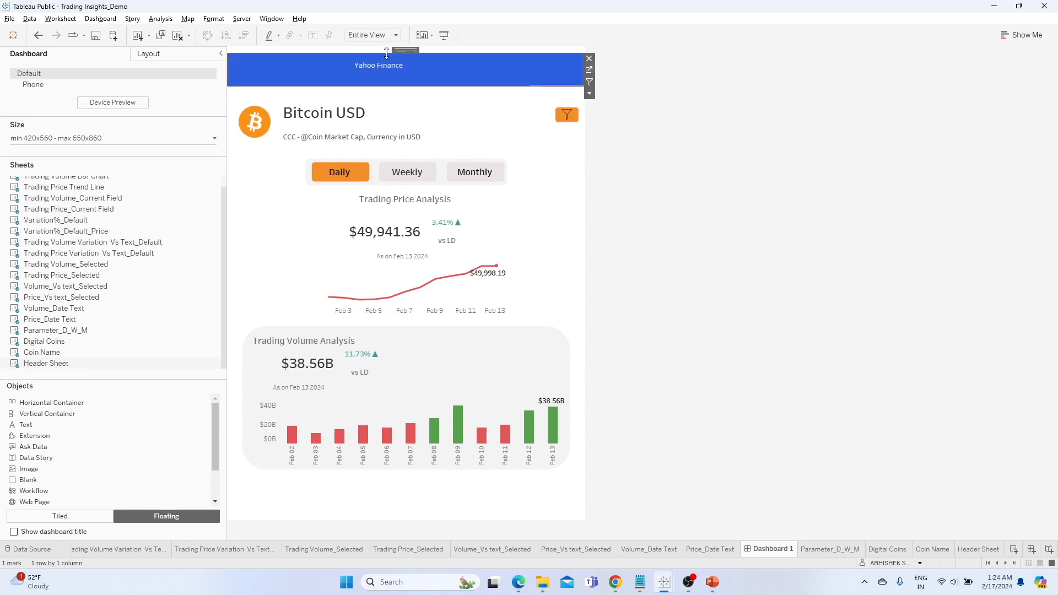
pyautogui.moveTo(426, 54); pyautogui.dragTo(427, 48)
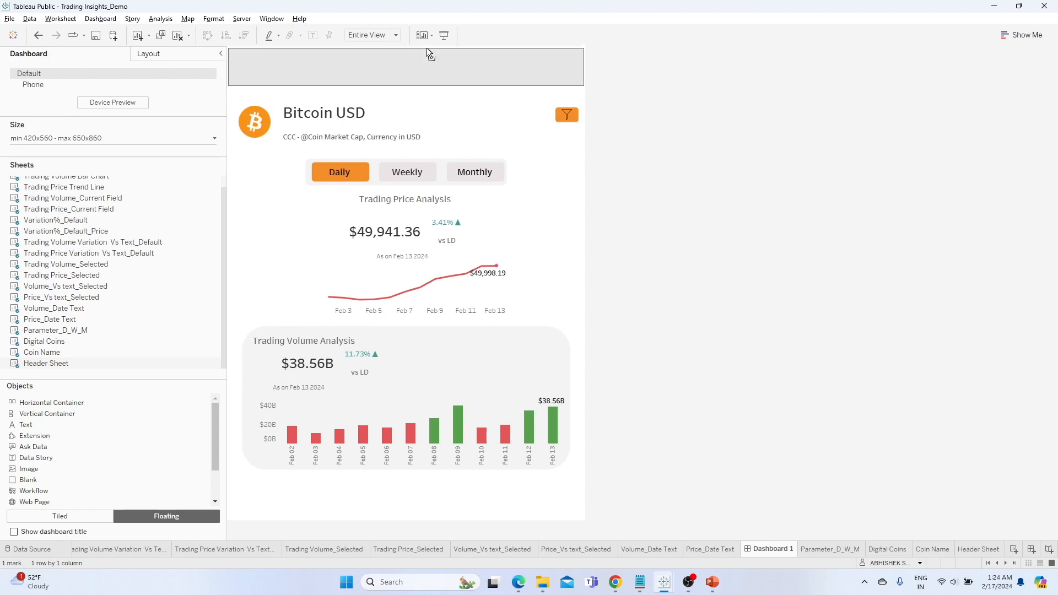
pyautogui.moveTo(414, 86); pyautogui.dragTo(412, 102)
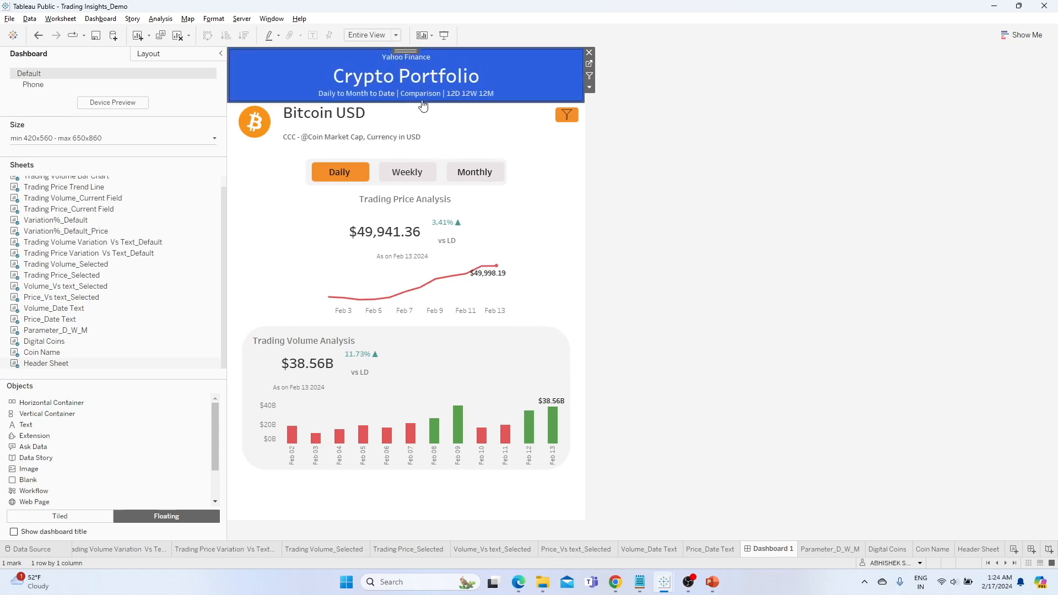
pyautogui.moveTo(421, 102); pyautogui.dragTo(421, 98)
pyautogui.click(456, 116)
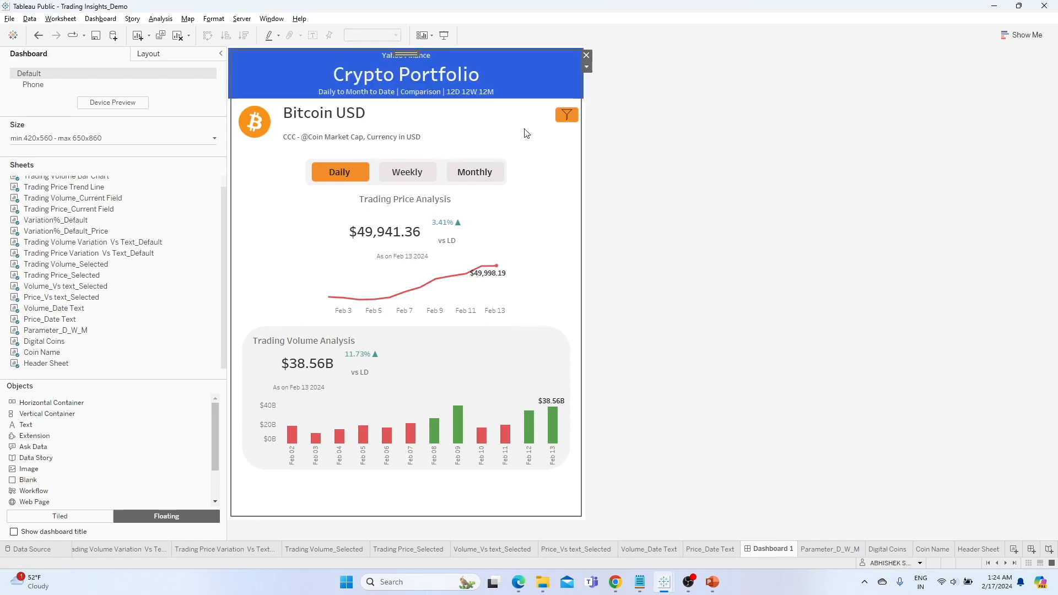
# Fine-tune the header banner's edges so it lines up with the dashboard's sides and upper border.
pyautogui.click(580, 83)
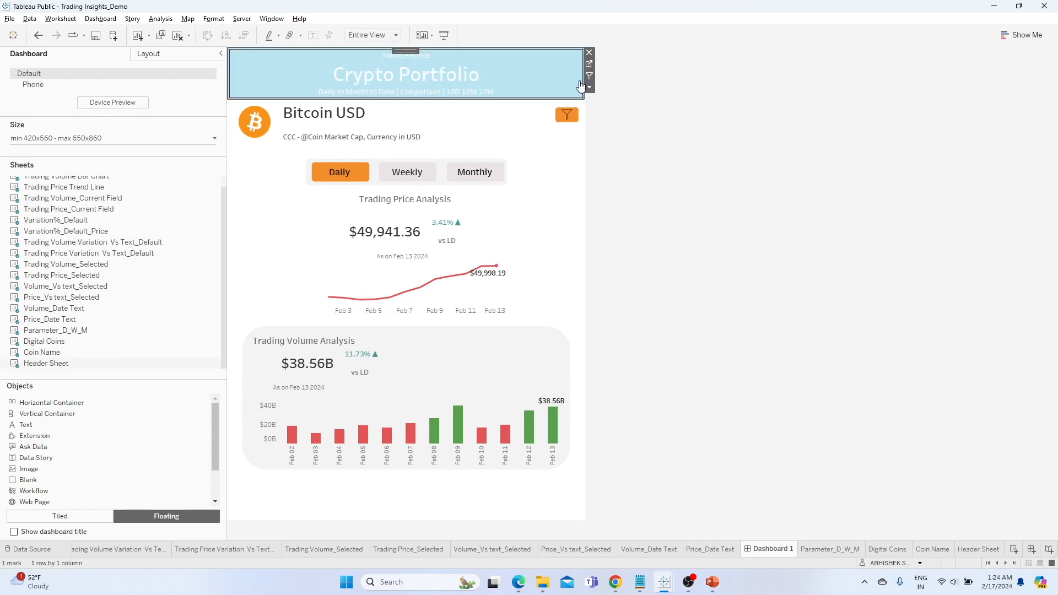
pyautogui.moveTo(582, 81); pyautogui.dragTo(581, 82)
pyautogui.click(543, 138)
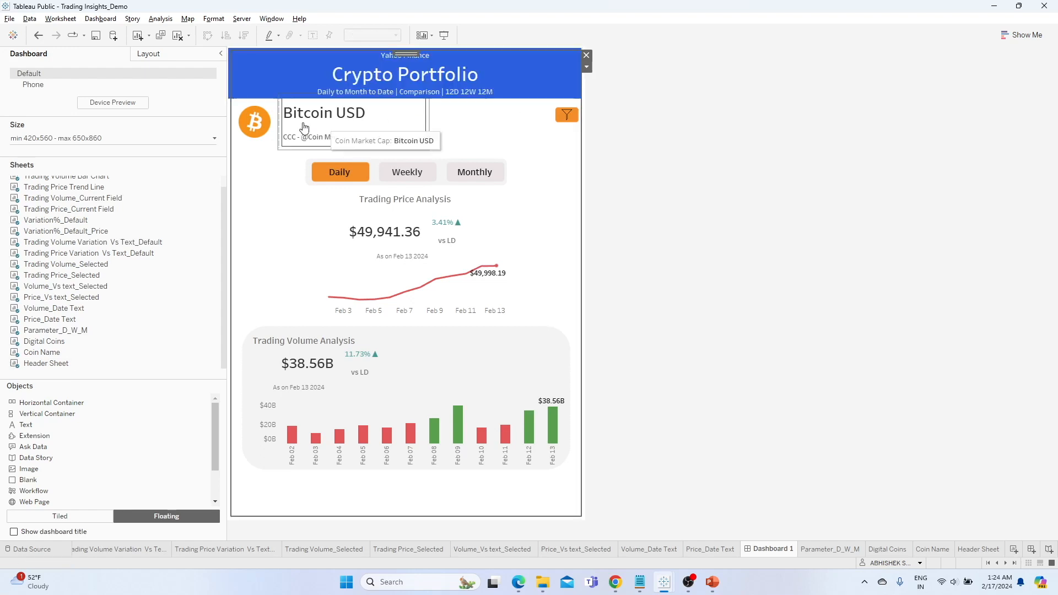
pyautogui.click(236, 81)
pyautogui.moveTo(227, 77); pyautogui.dragTo(210, 79)
pyautogui.click(244, 71)
pyautogui.moveTo(382, 50); pyautogui.dragTo(383, 50)
pyautogui.click(498, 93)
pyautogui.click(527, 162)
pyautogui.click(501, 86)
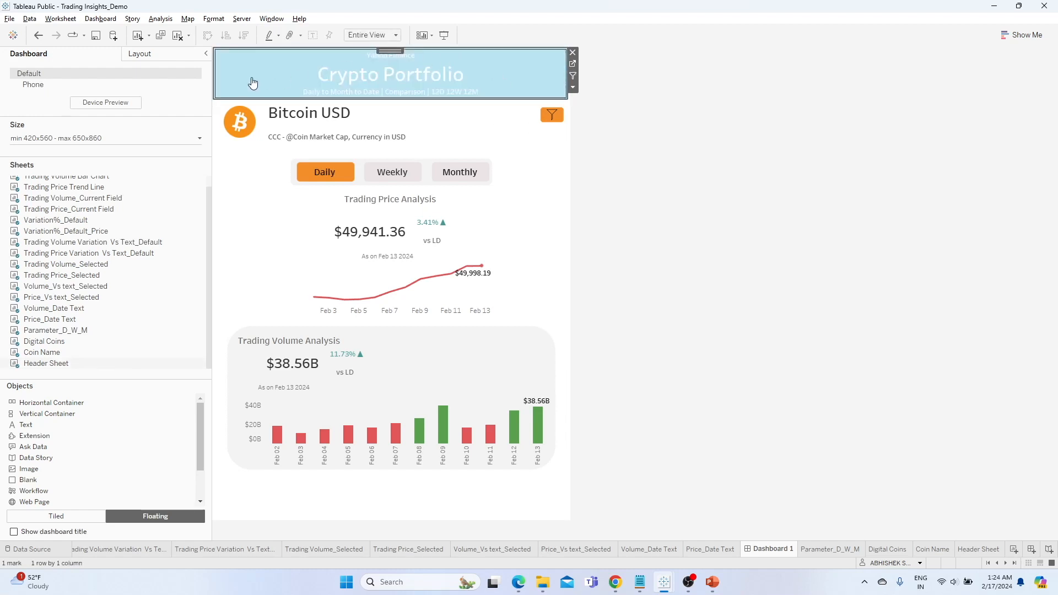
pyautogui.click(216, 85)
pyautogui.click(288, 85)
# Preview Dashboard 1 with its header banner in presentation mode, and return to editing.
pyautogui.click(445, 35)
pyautogui.click(553, 147)
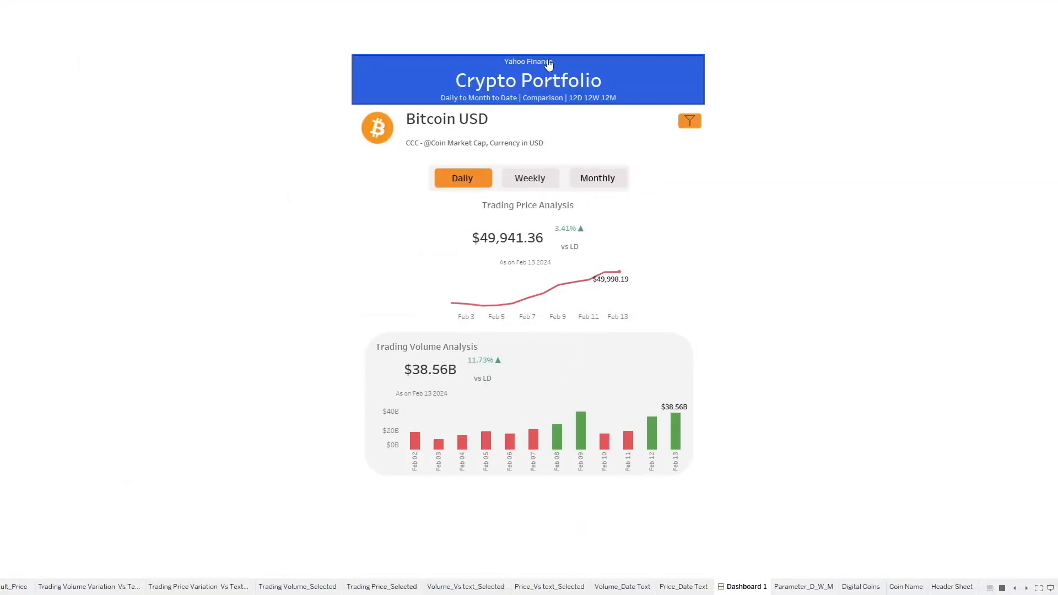
pyautogui.press('Escape')
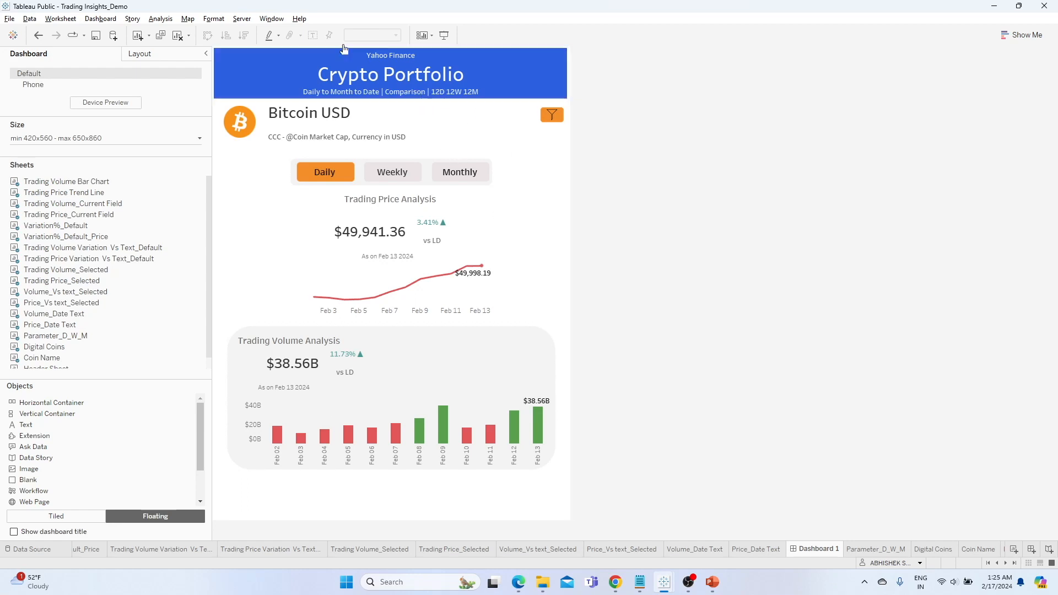
# Exclude Header Sheet from the target sheets of the Filter_Default dashboard action.
pyautogui.click(101, 18)
pyautogui.click(113, 136)
pyautogui.click(430, 258)
pyautogui.click(596, 347)
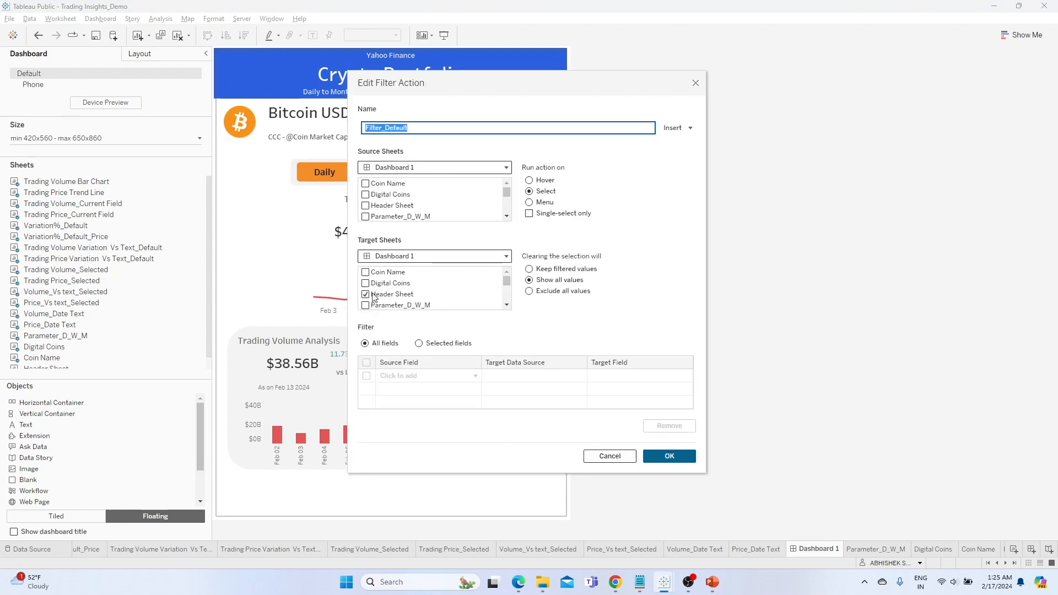
pyautogui.click(379, 297)
pyautogui.click(669, 456)
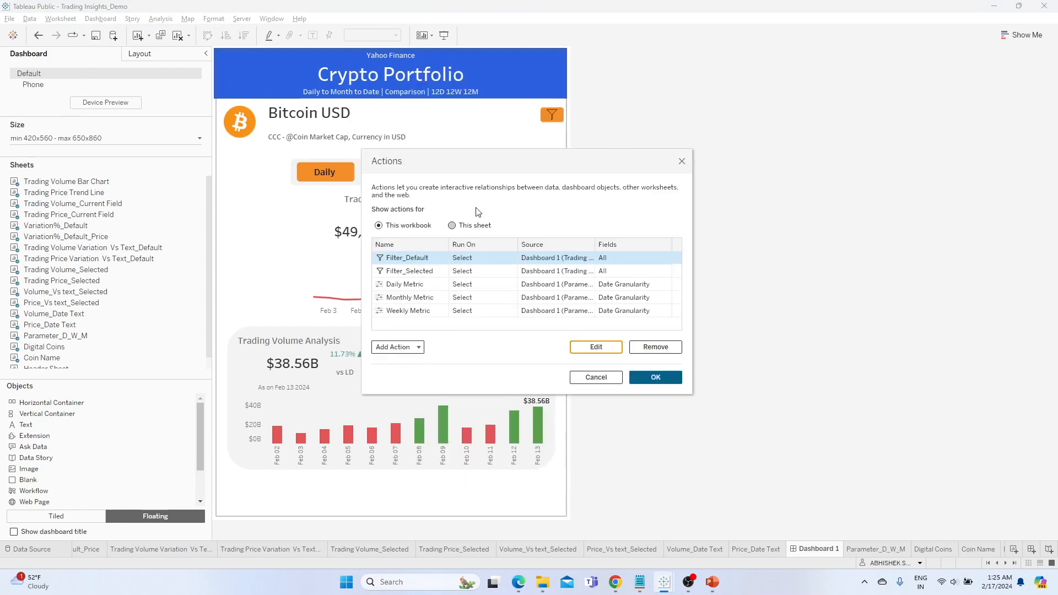
# Exclude Header Sheet from the target sheets of the Filter_Selected dashboard action and apply the action changes.
pyautogui.click(410, 274)
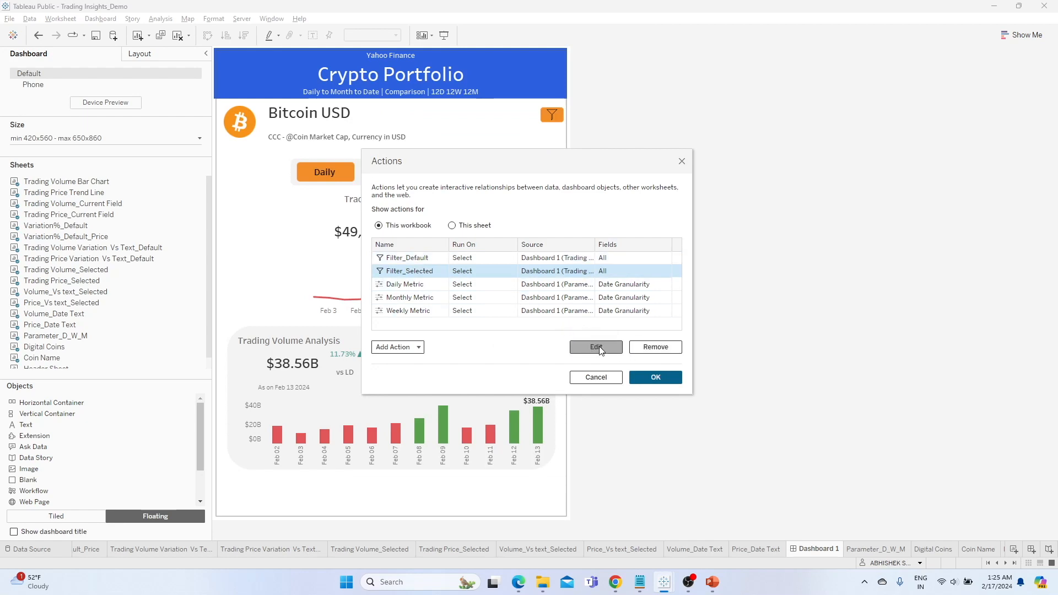
pyautogui.doubleClick(405, 271)
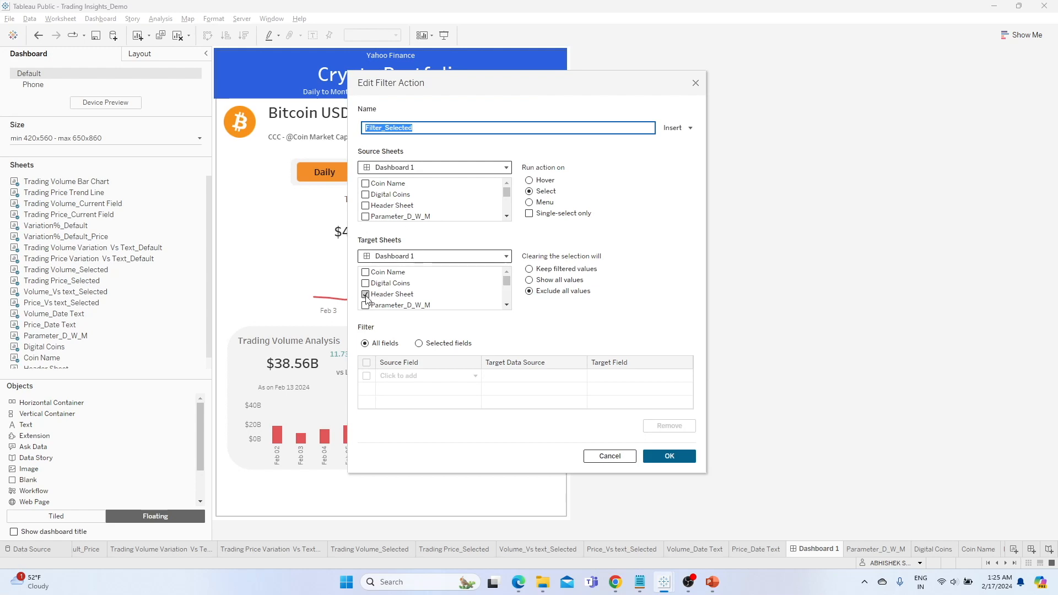
pyautogui.click(669, 457)
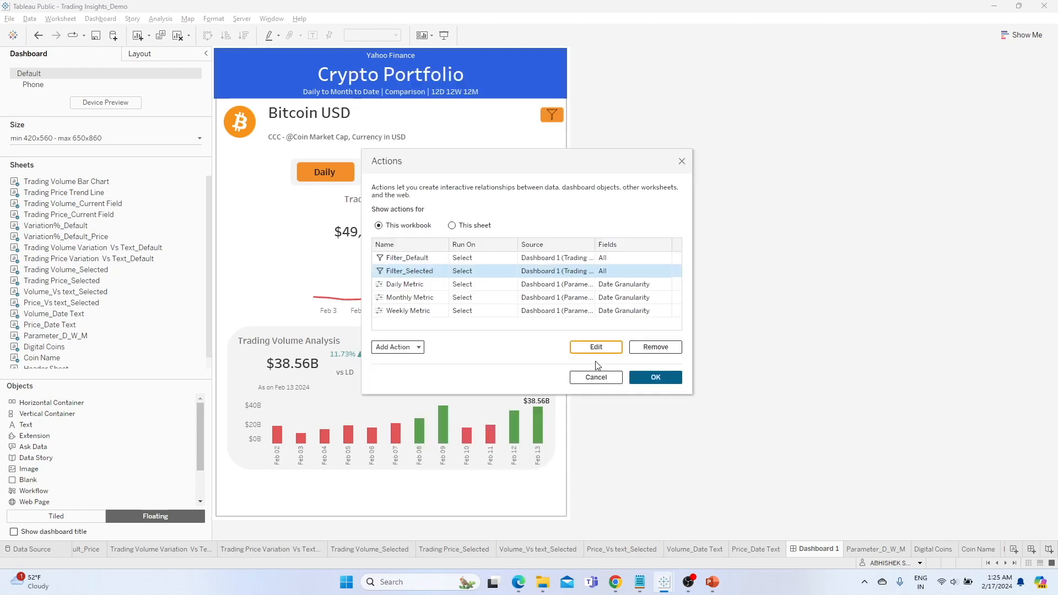
pyautogui.click(648, 380)
# Test the filter actions on the dashboard by selecting and clearing the Feb 12 bar in the trading volume chart.
pyautogui.click(526, 411)
pyautogui.click(518, 426)
pyautogui.click(518, 428)
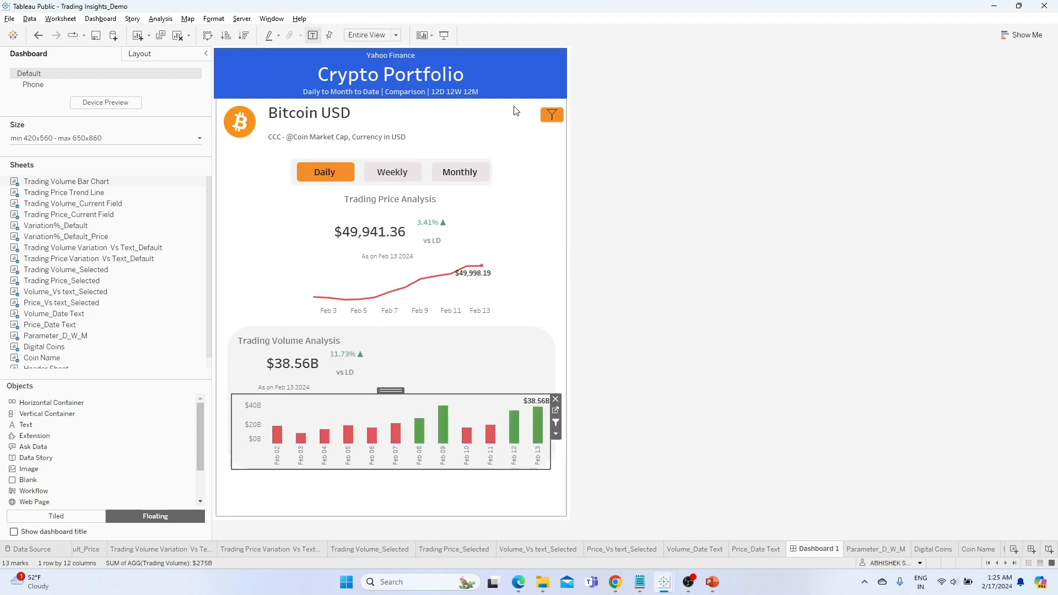
# Show Dashboard 1 in presentation mode and switch its date granularity to Weekly, then Monthly.
pyautogui.click(444, 34)
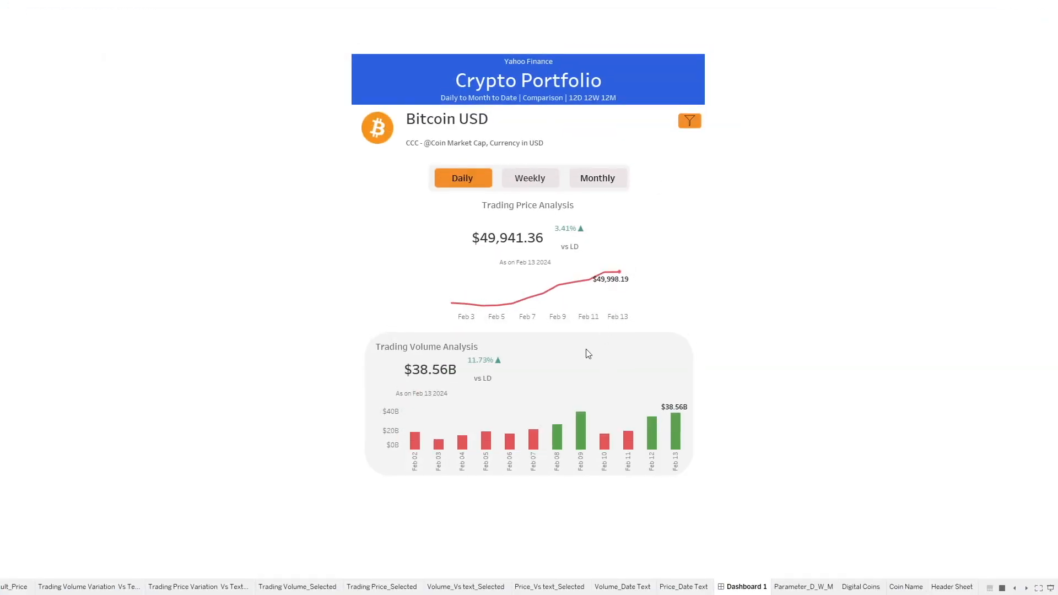
pyautogui.click(529, 178)
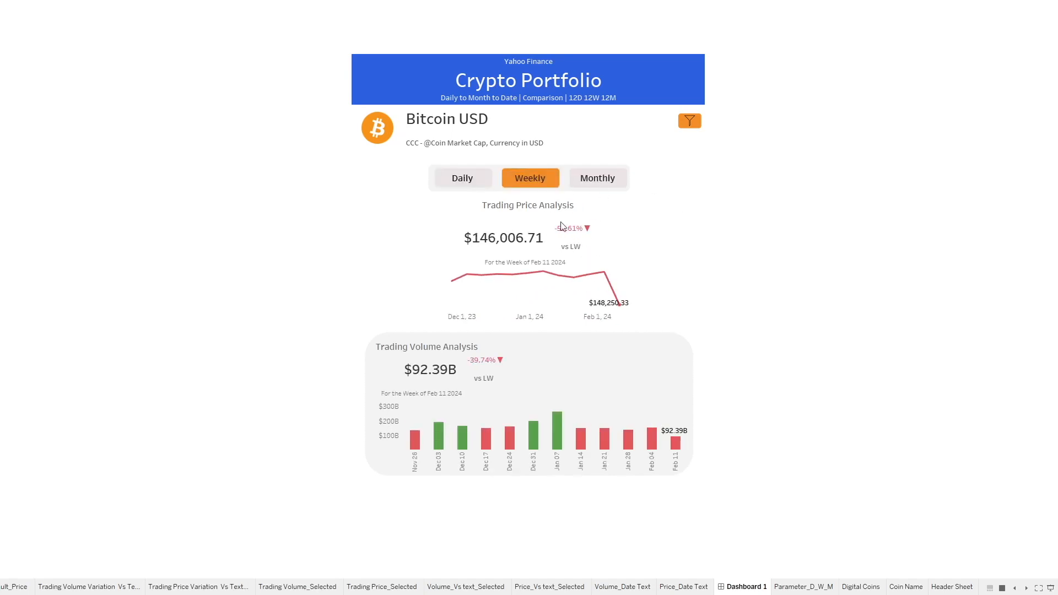
pyautogui.click(616, 181)
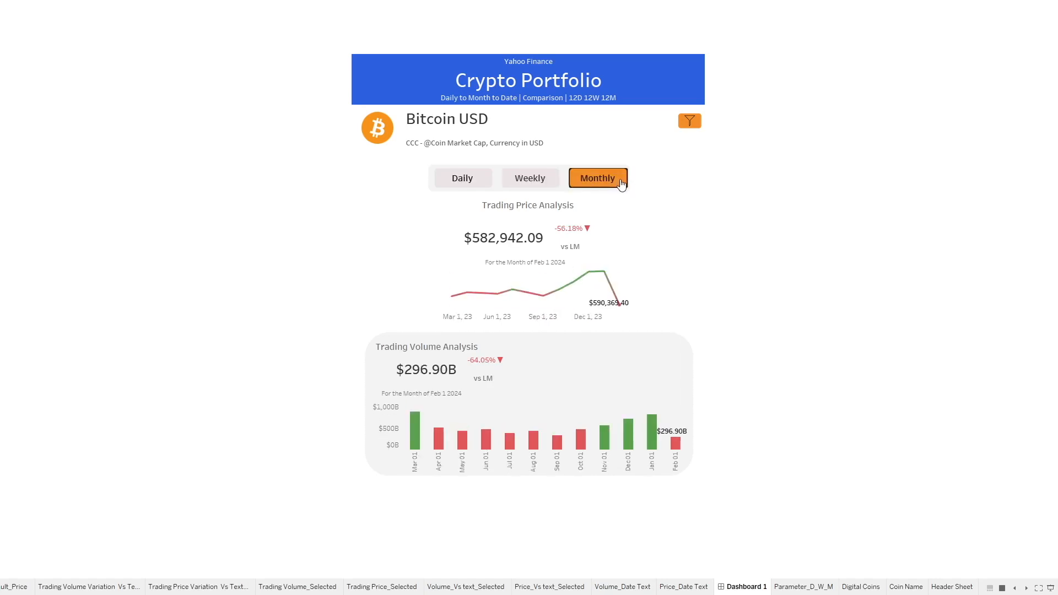
# Check the monthly filter behaviour by selecting and clearing the Dec 01 bar in the trading volume chart.
pyautogui.click(629, 433)
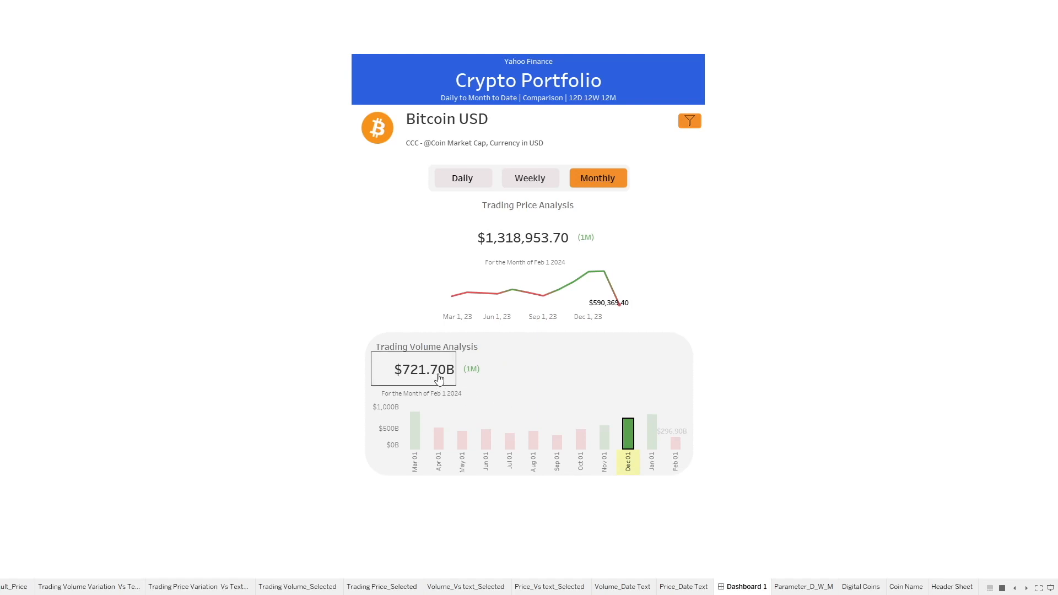
pyautogui.moveTo(630, 438)
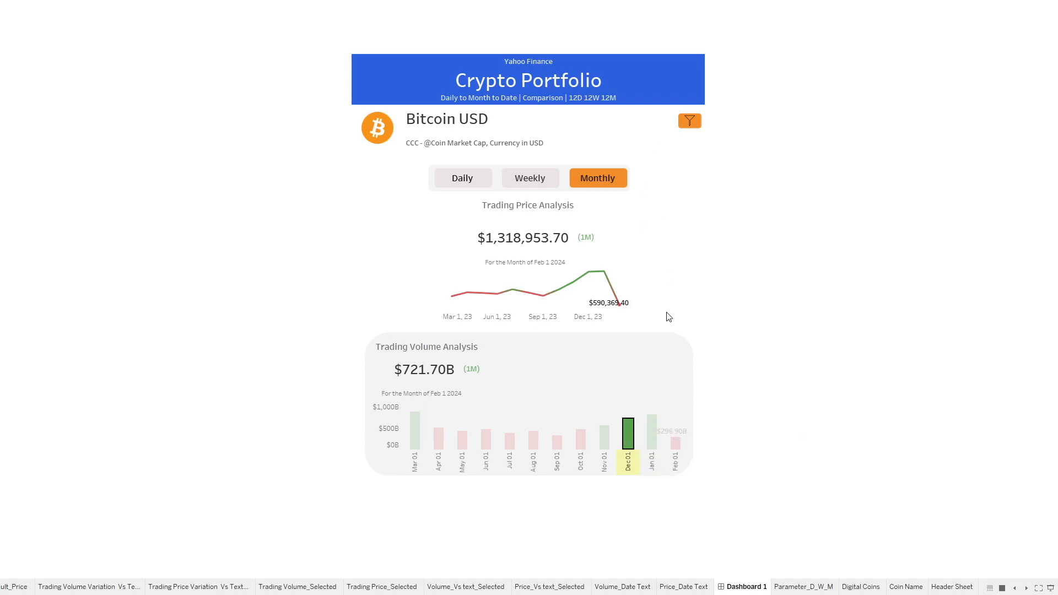
pyautogui.click(629, 437)
# Reveal the dashboard's hidden coin filter and switch the coin to DOGE-USD.
pyautogui.click(691, 123)
pyautogui.click(697, 138)
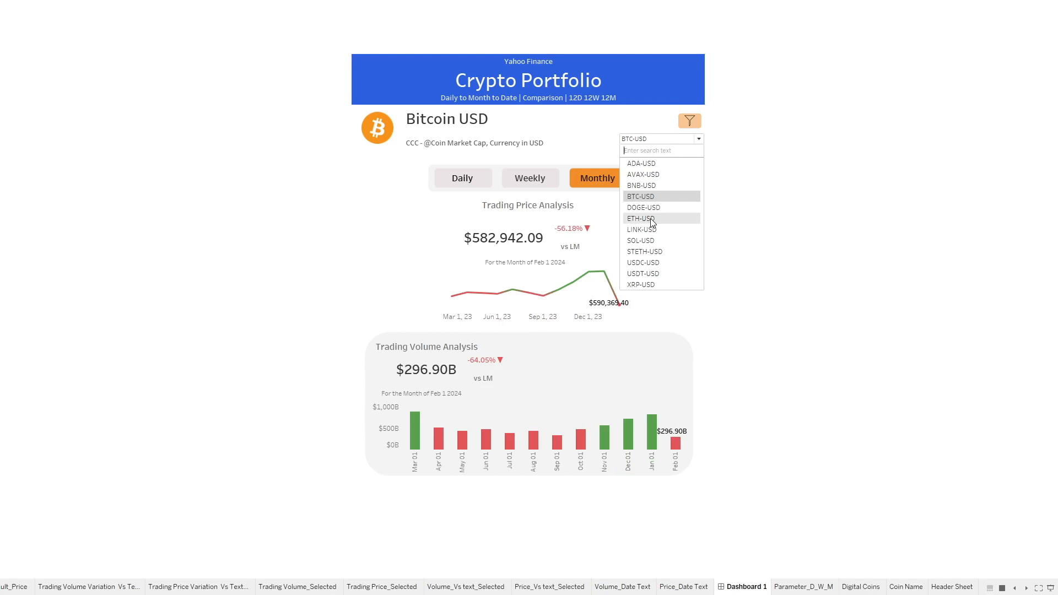
pyautogui.click(643, 208)
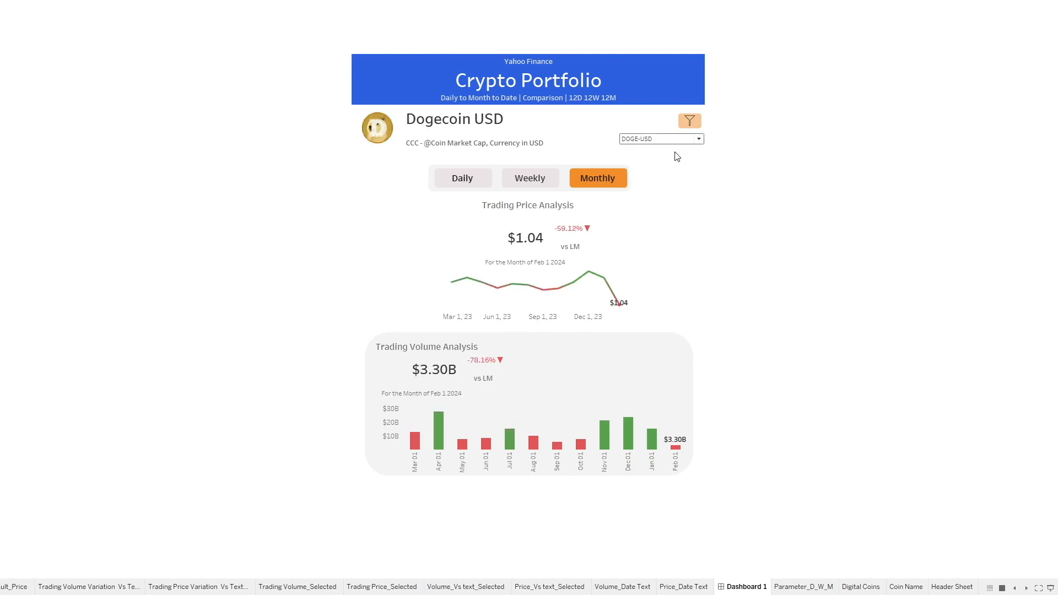